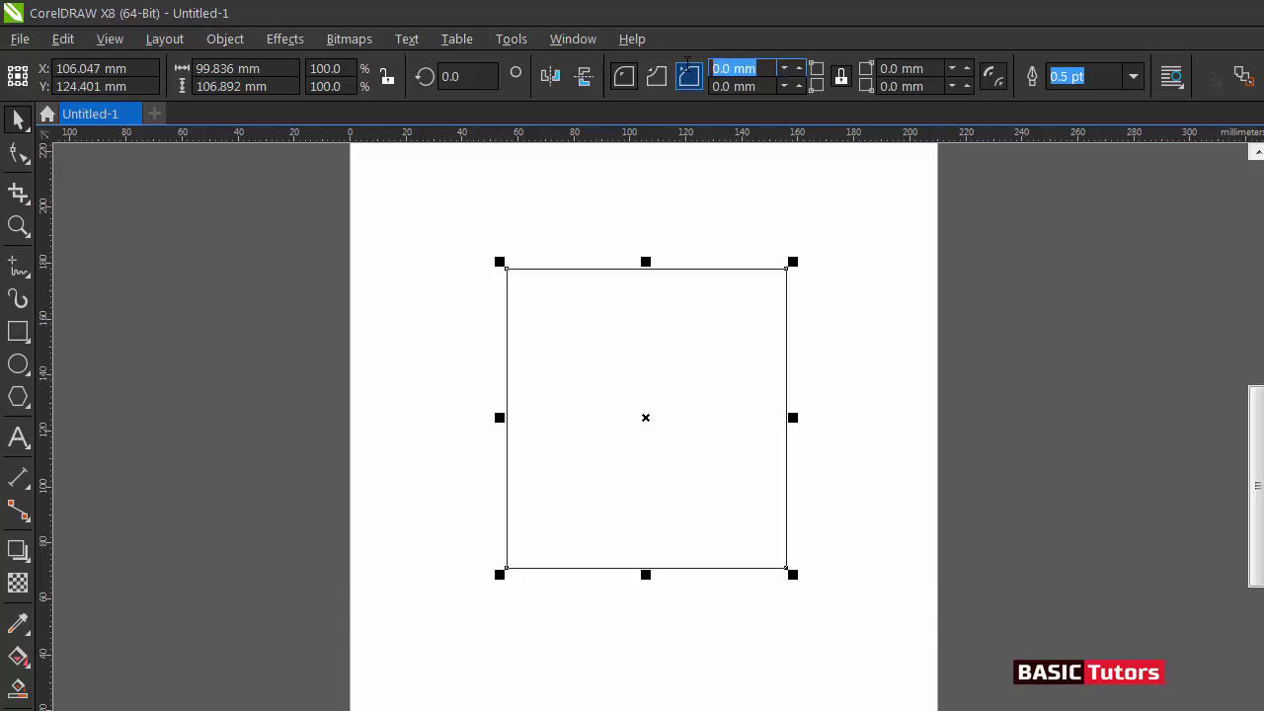
# Round all four corners of the rectangle to a 5 mm radius and convert it to curves
pyautogui.write('8')
pyautogui.press('Return')
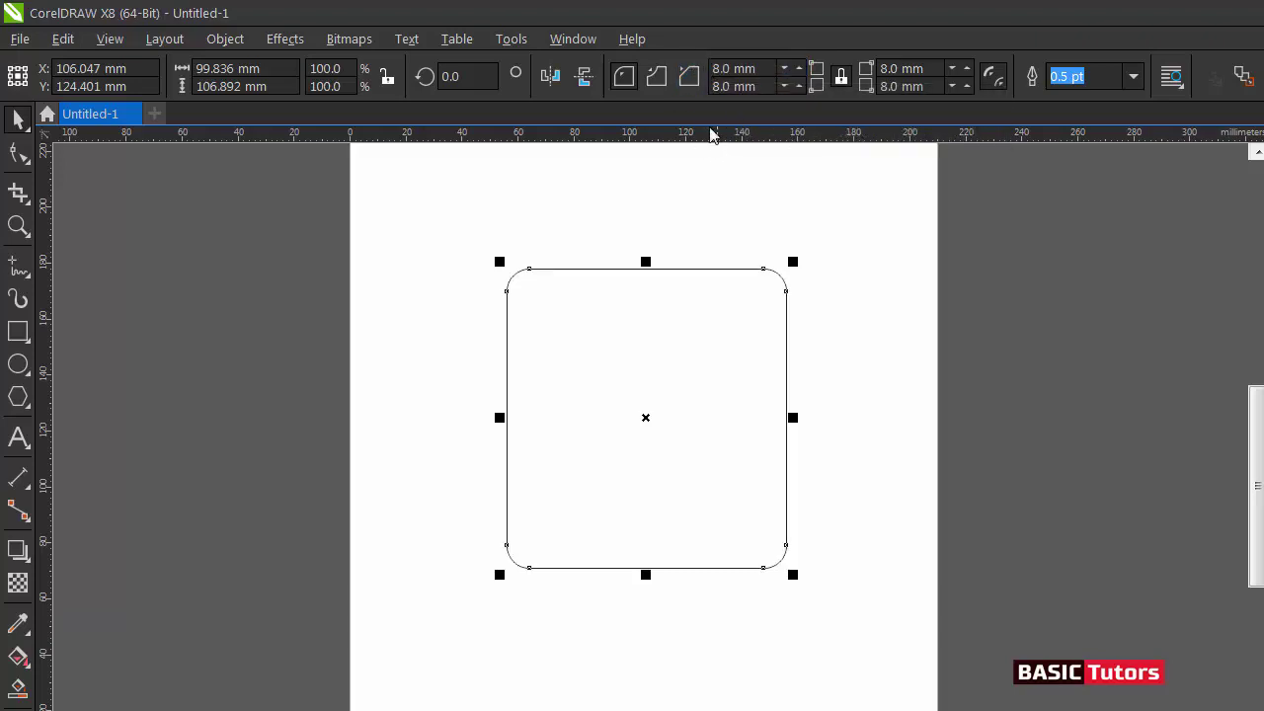
pyautogui.click(656, 76)
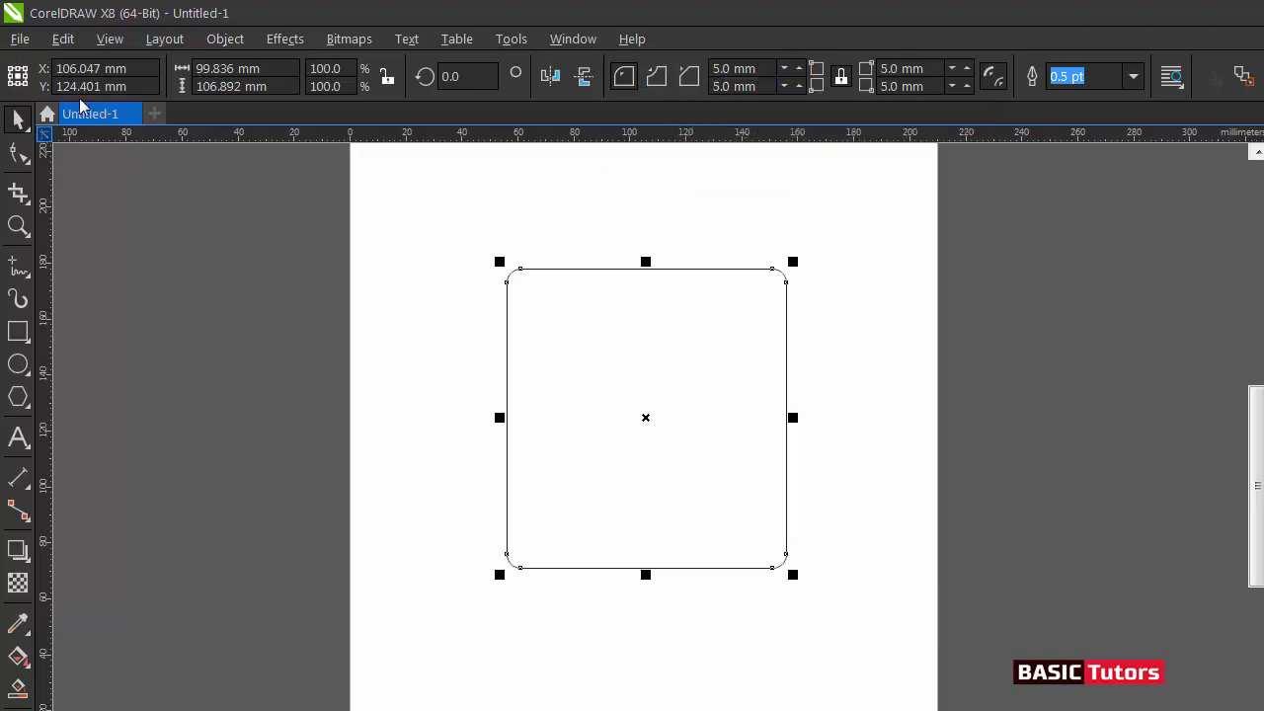
pyautogui.click(227, 36)
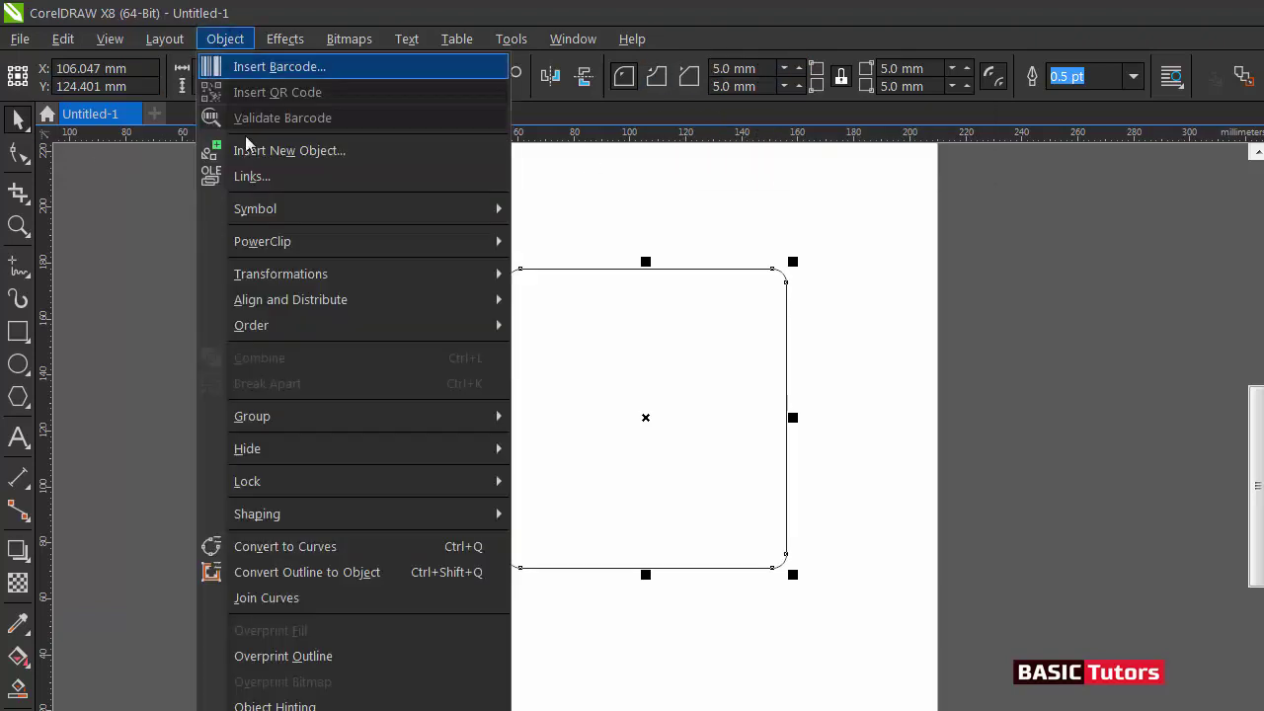
pyautogui.click(305, 553)
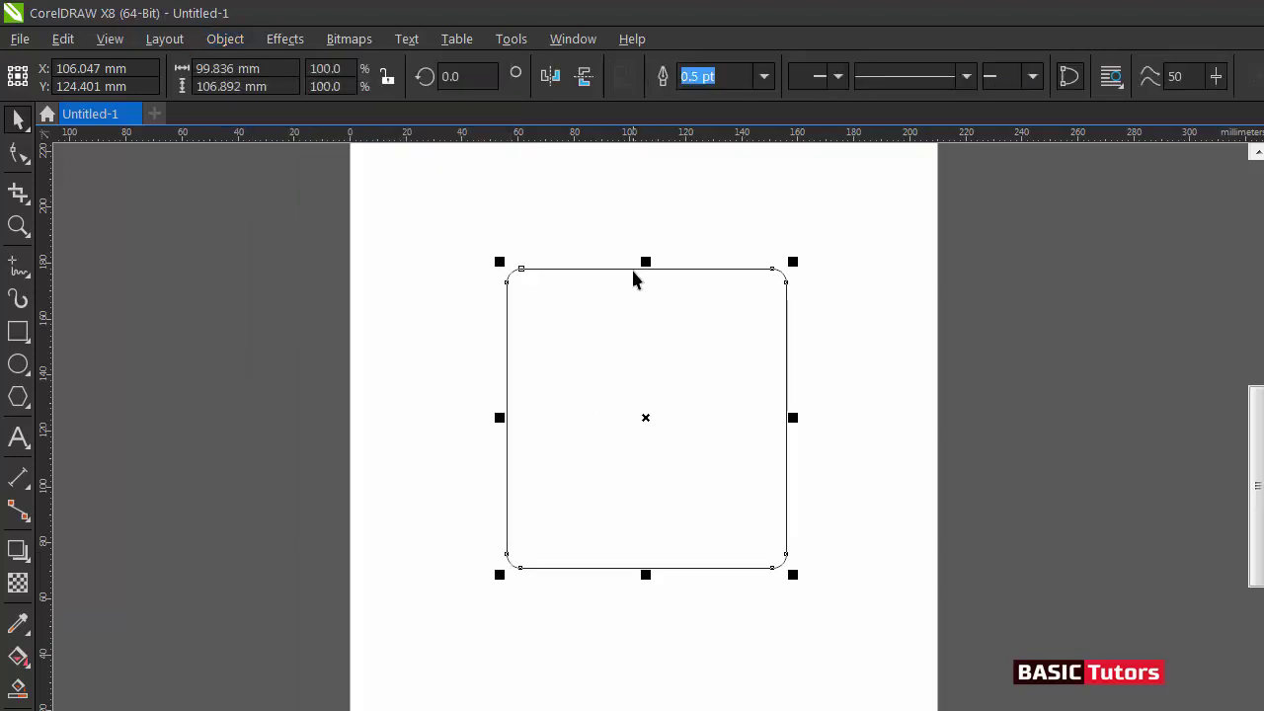
# Convert the shape's top edge to a curve and bend its middle upward about 11 mm into a symmetrical arch
pyautogui.press('F10')
pyautogui.rightClick(637, 276)
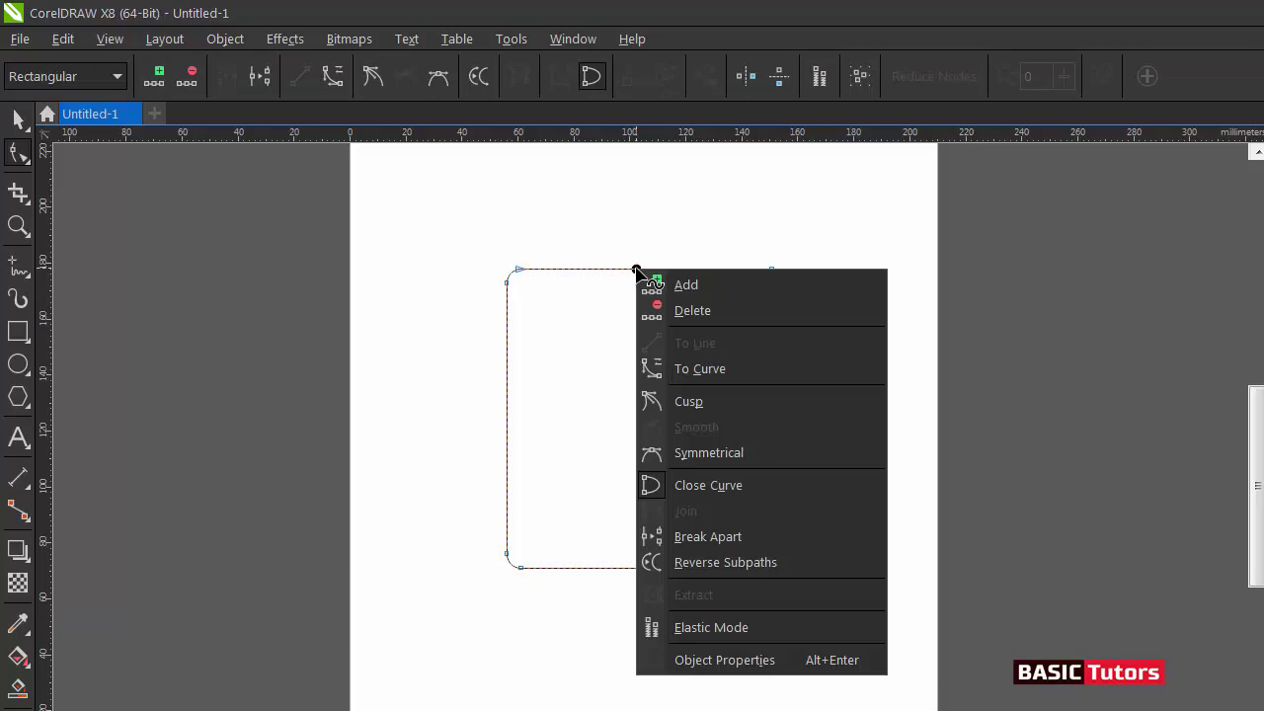
pyautogui.click(692, 375)
pyautogui.moveTo(1254, 427); pyautogui.dragTo(1254, 412)
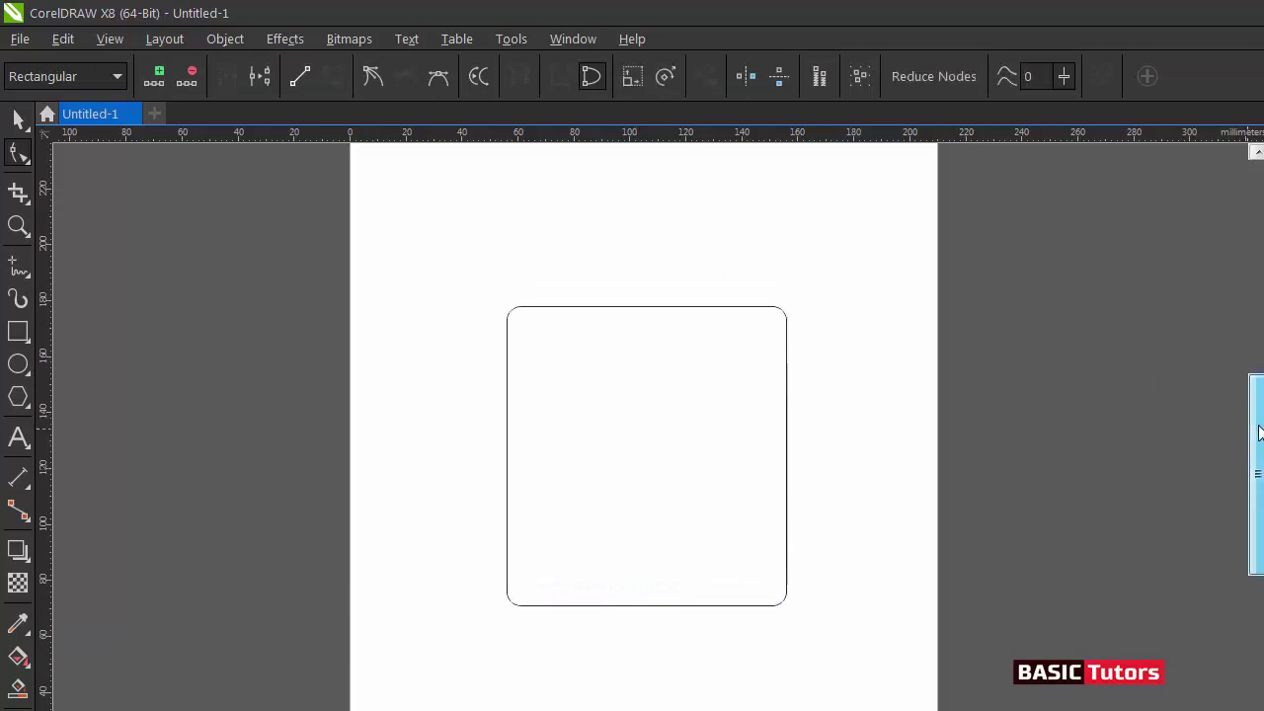
pyautogui.moveTo(648, 309); pyautogui.dragTo(648, 277)
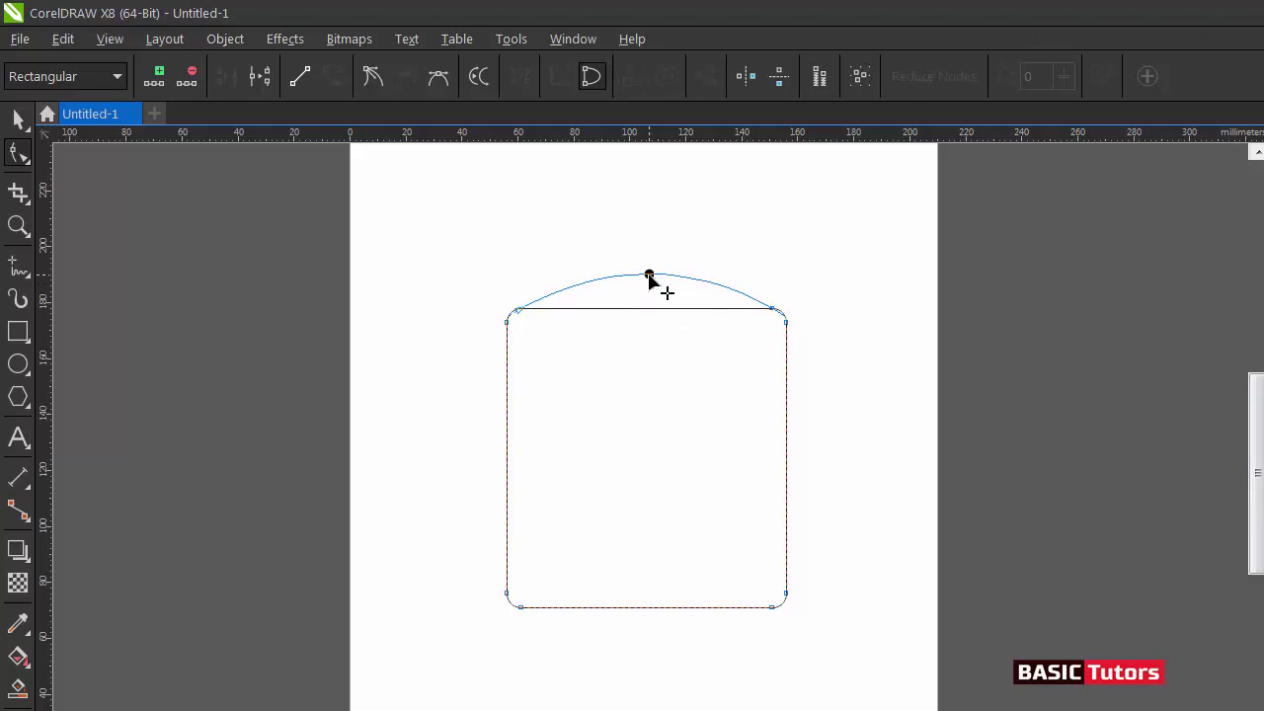
pyautogui.moveTo(649, 277); pyautogui.dragTo(648, 279)
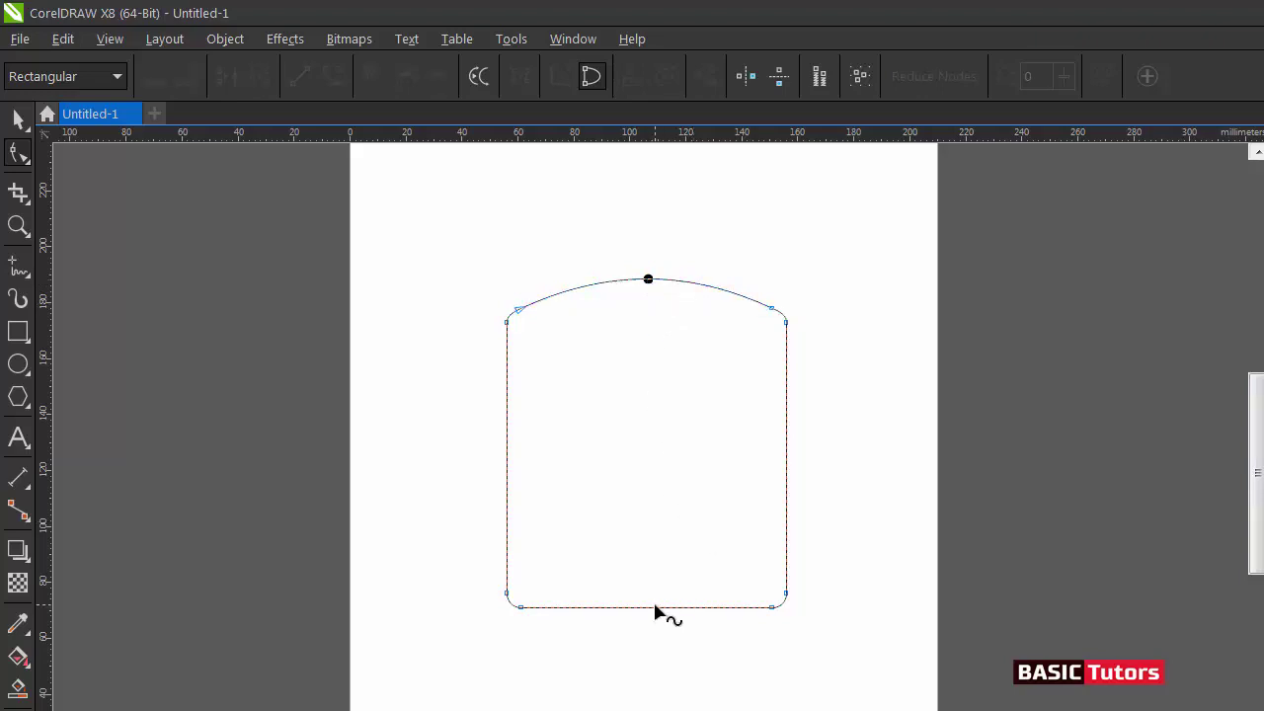
# Add a node at the midpoint of the shape's straight bottom edge
pyautogui.click(774, 607)
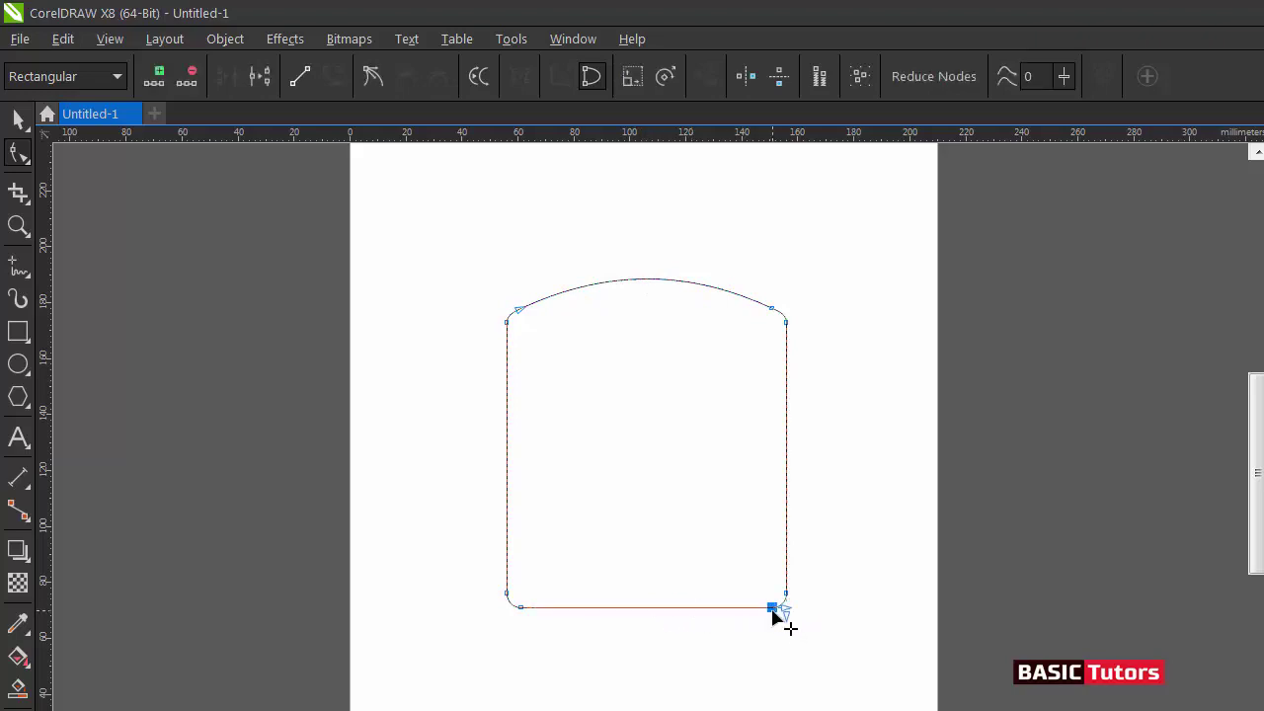
pyautogui.click(165, 79)
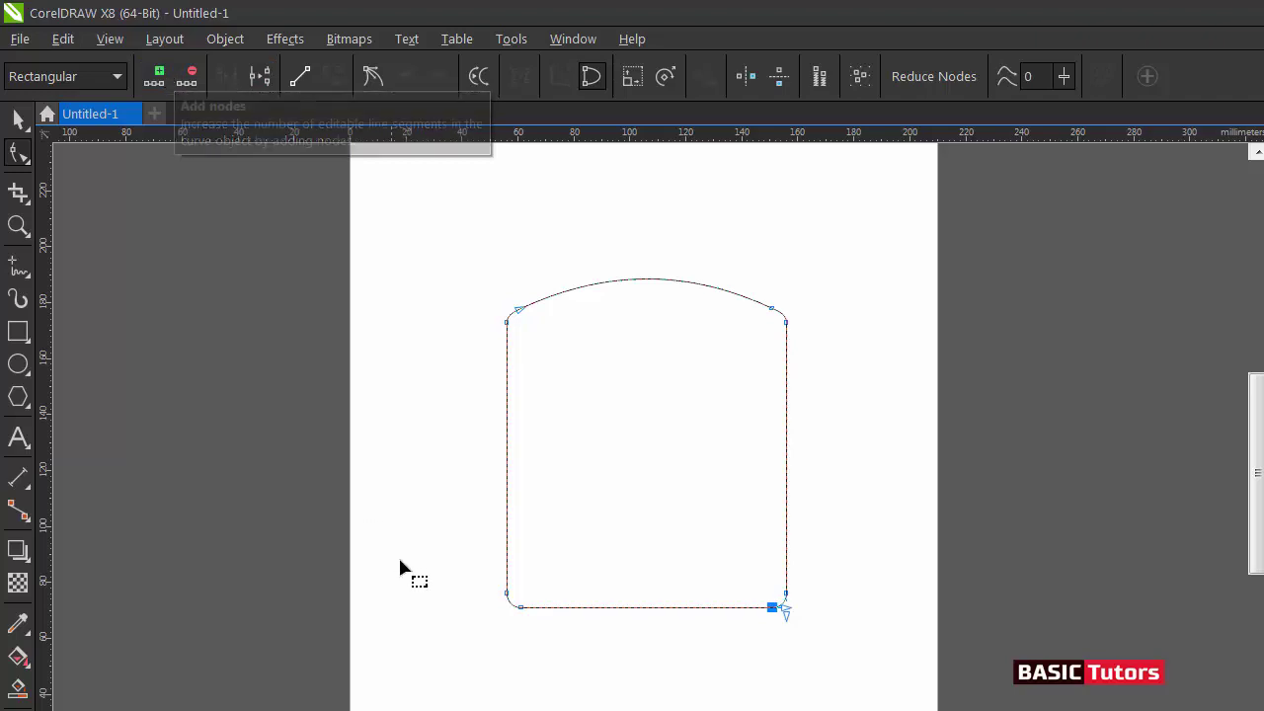
pyautogui.click(519, 609)
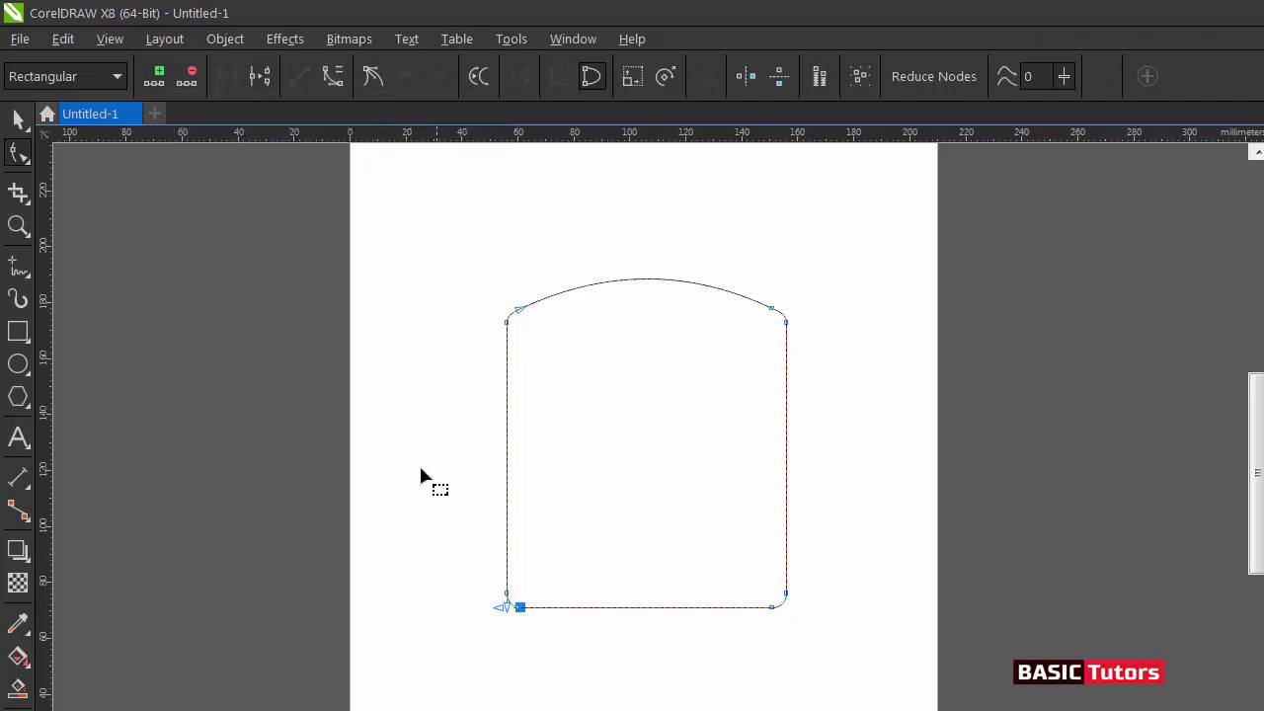
pyautogui.click(161, 76)
pyautogui.click(674, 626)
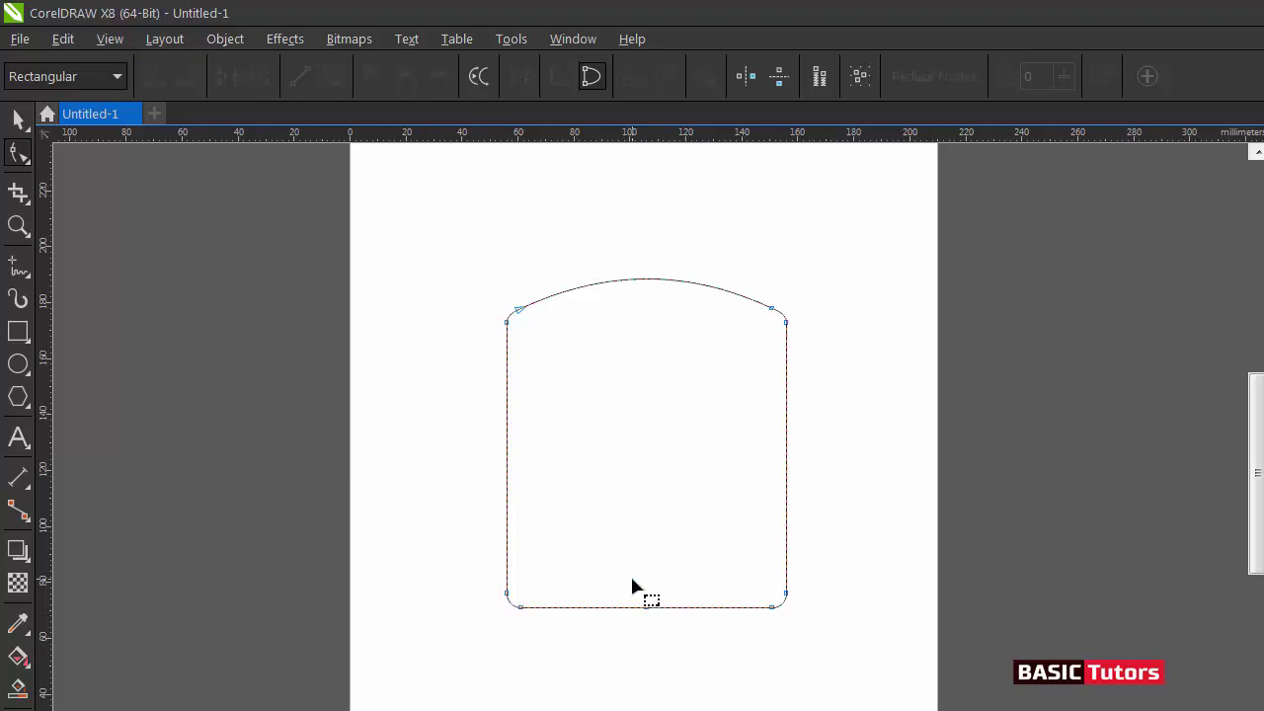
# Move the bottom edge's middle node straight down about 19 mm to form a pointed base
pyautogui.moveTo(632, 577); pyautogui.dragTo(657, 628)
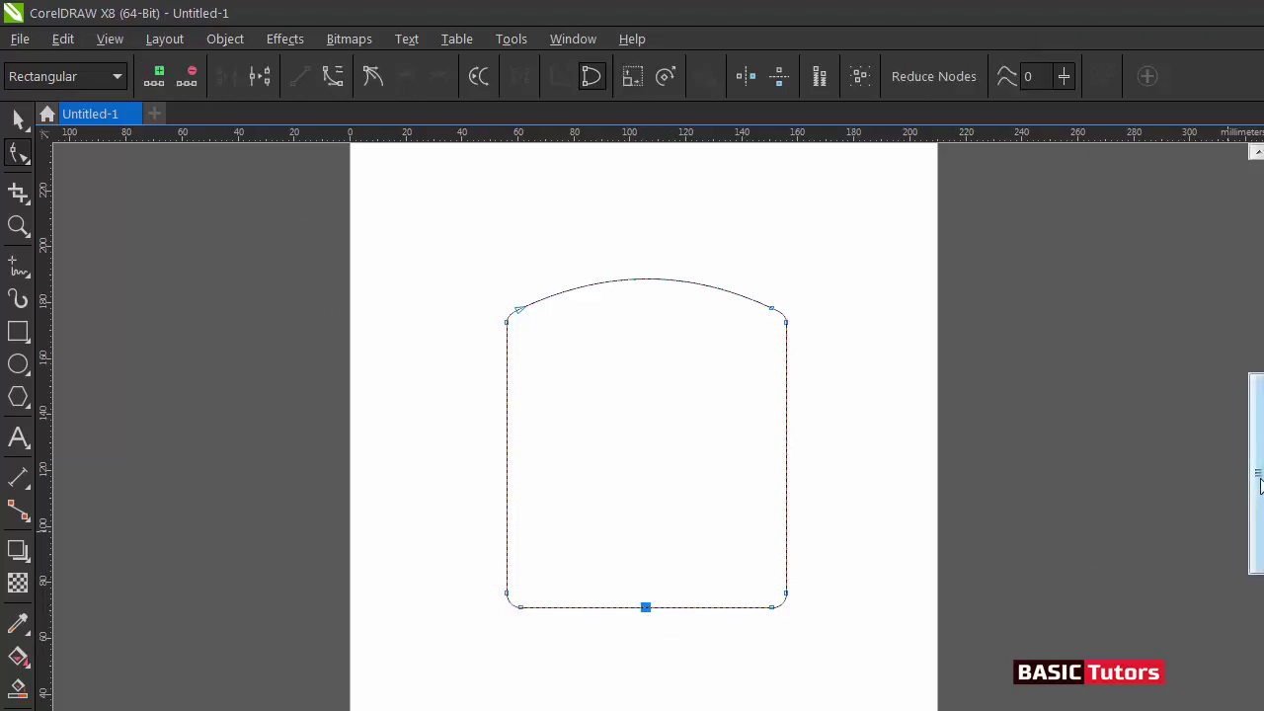
pyautogui.moveTo(1258, 480); pyautogui.dragTo(1234, 530)
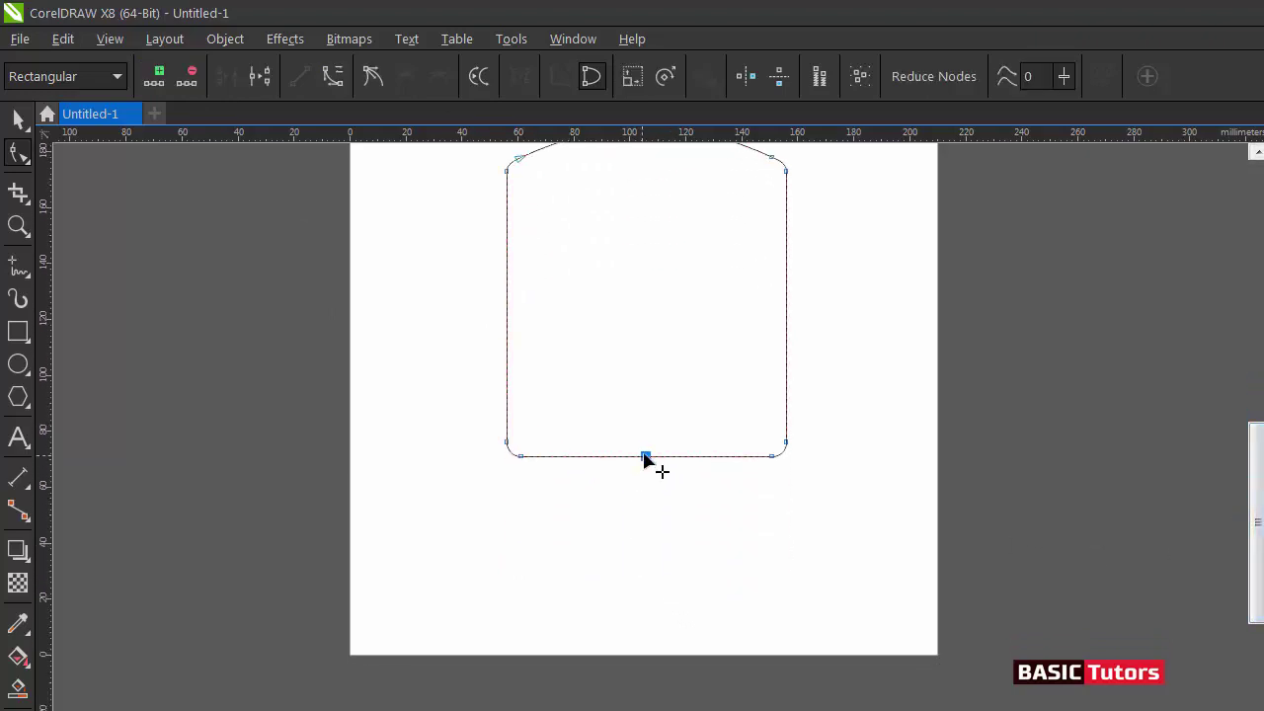
pyautogui.moveTo(645, 457); pyautogui.dragTo(647, 511)
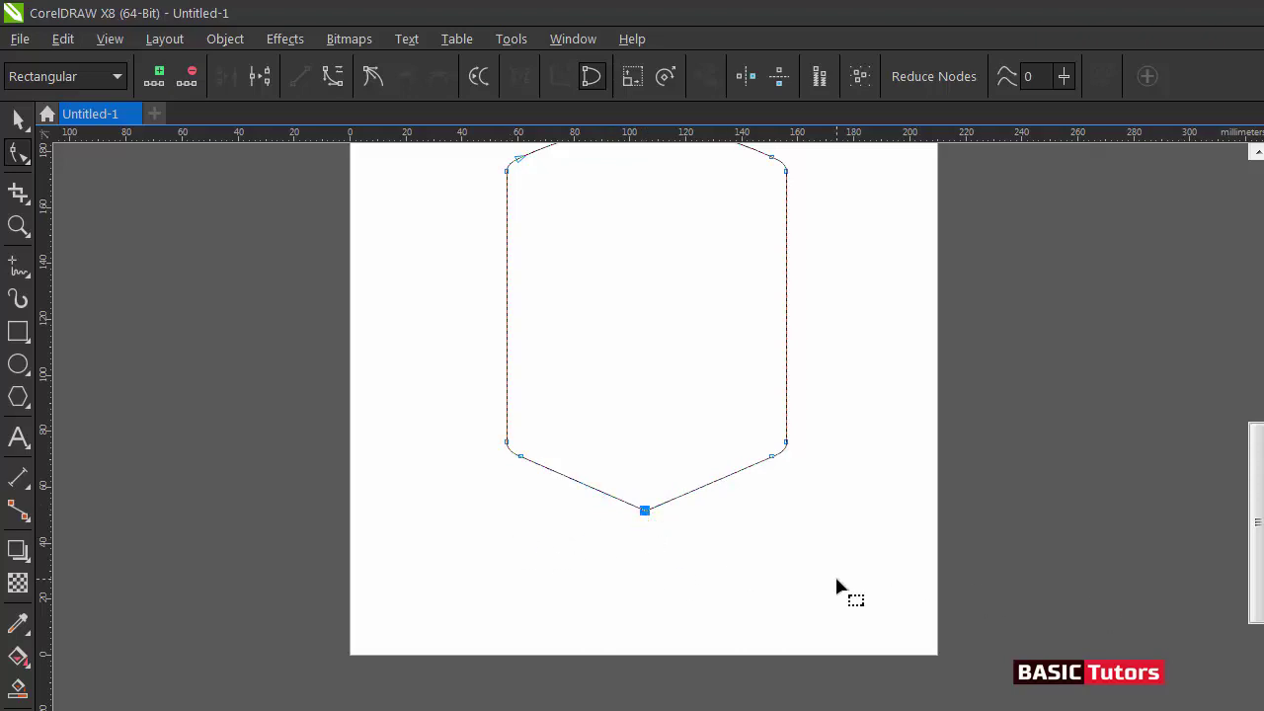
# Add a node on each side of the bottom tip, close to it, and delete the tip node
pyautogui.press('F2')
pyautogui.moveTo(490, 446); pyautogui.dragTo(954, 671)
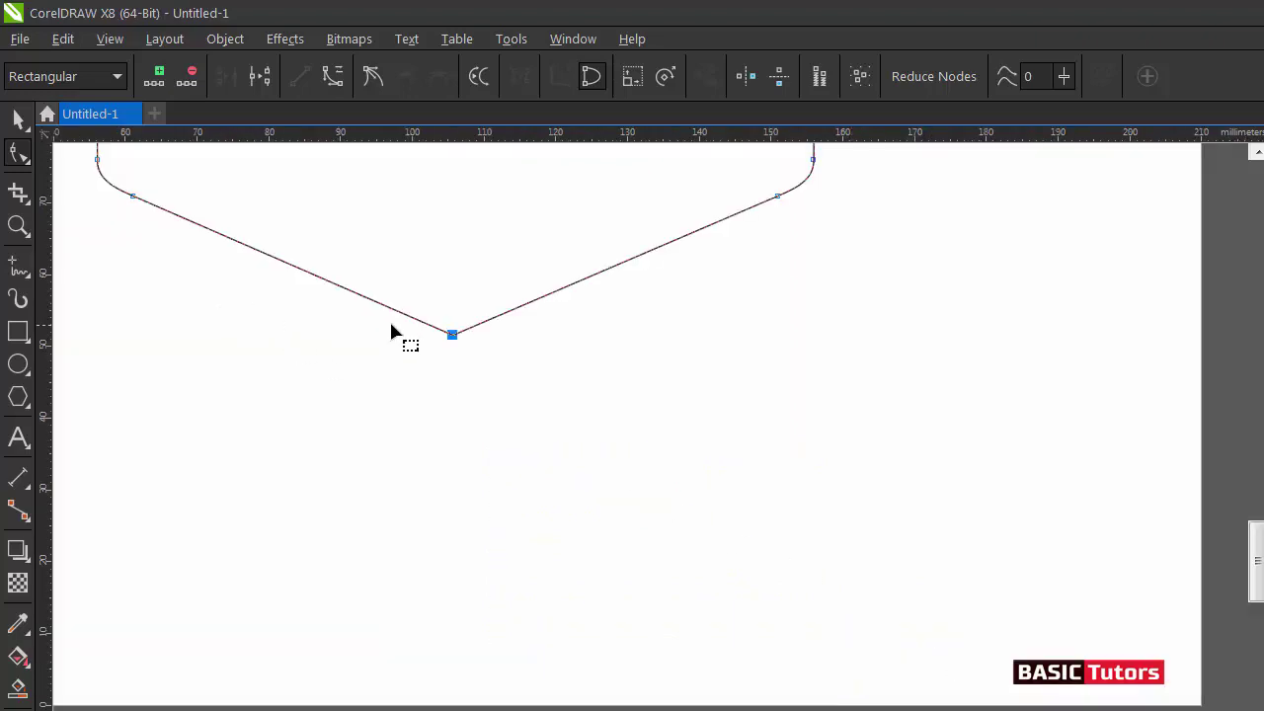
pyautogui.click(408, 333)
pyautogui.doubleClick(415, 321)
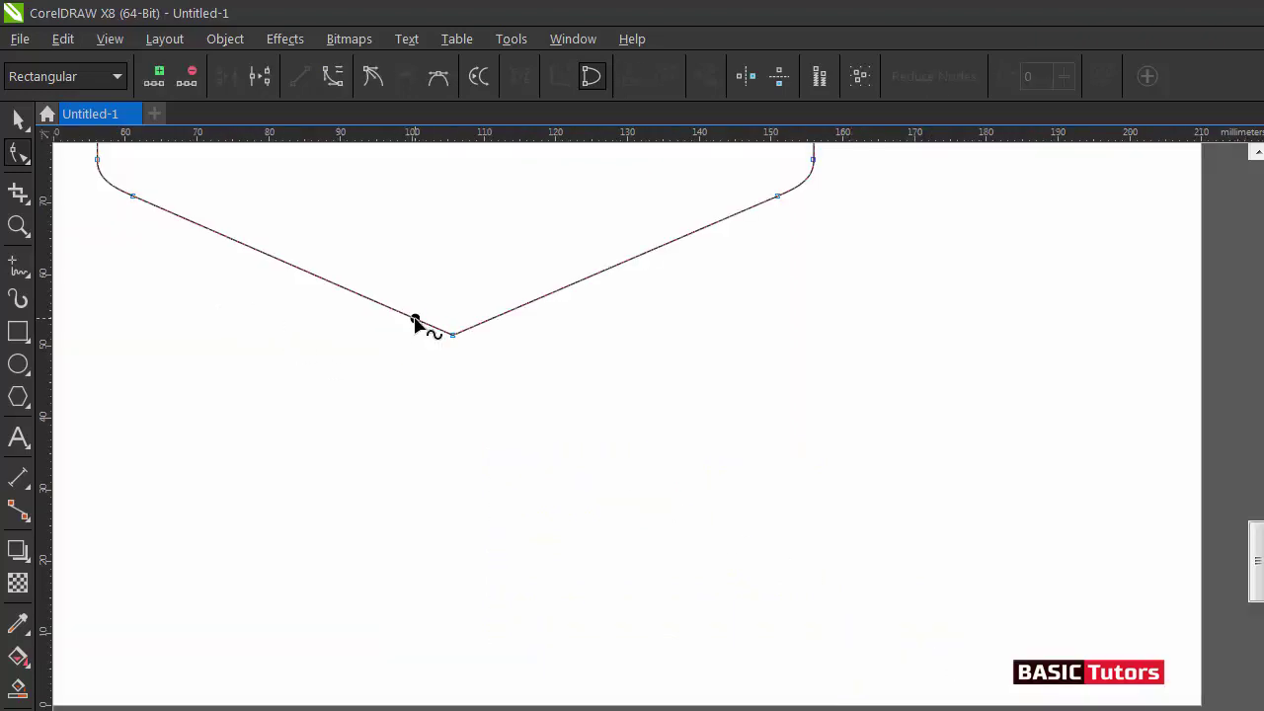
pyautogui.click(497, 318)
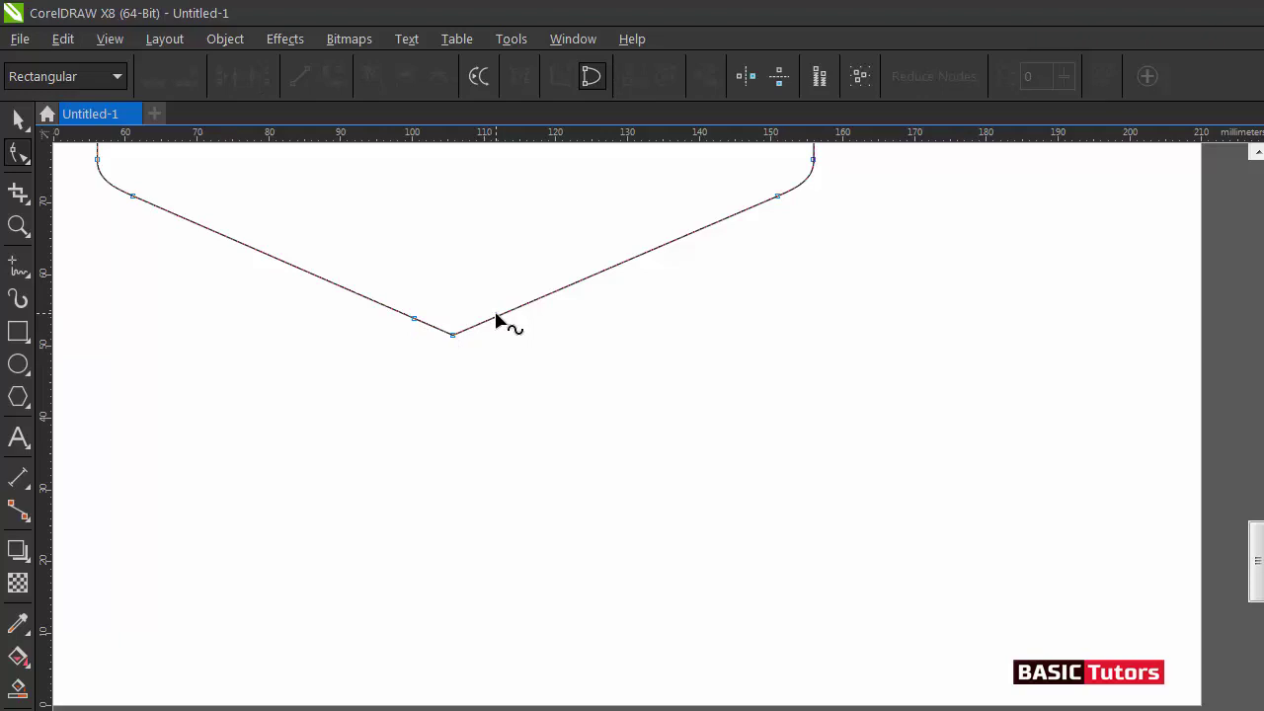
pyautogui.doubleClick(495, 318)
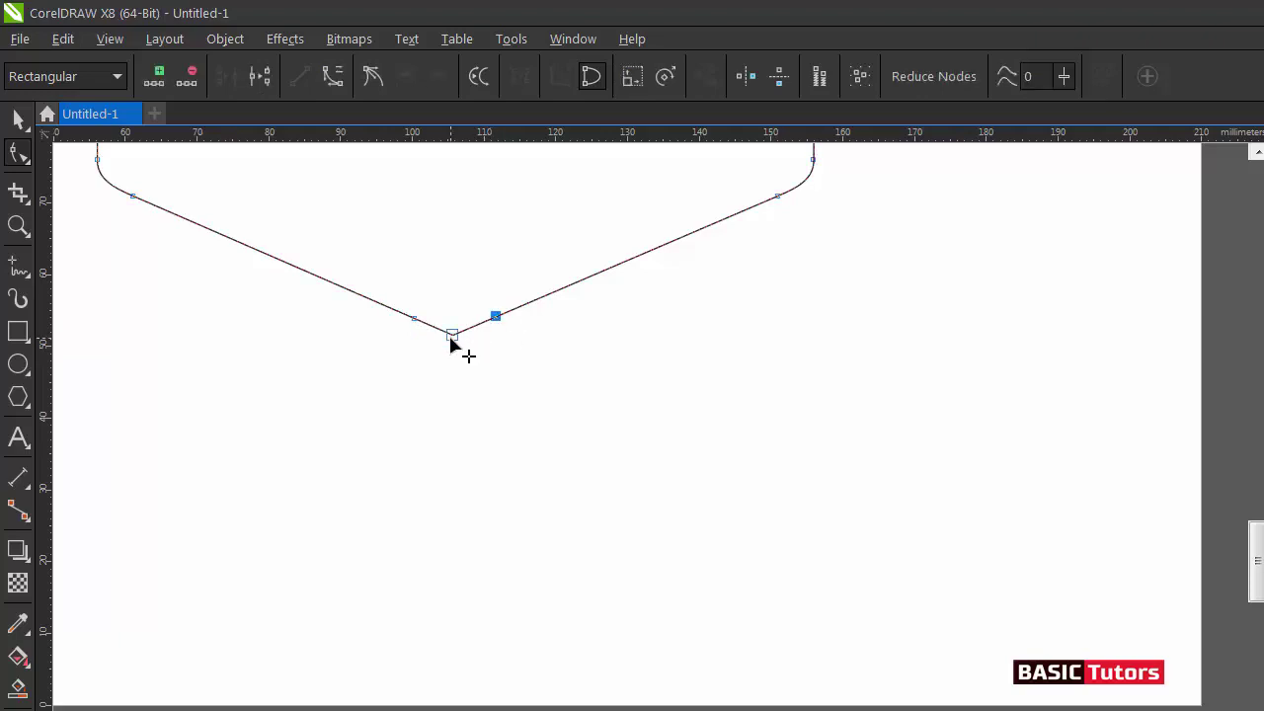
pyautogui.click(451, 337)
pyautogui.press('Delete')
# Convert the short segment at the bottom to a curve and bend it slightly downward to round the tip
pyautogui.rightClick(459, 318)
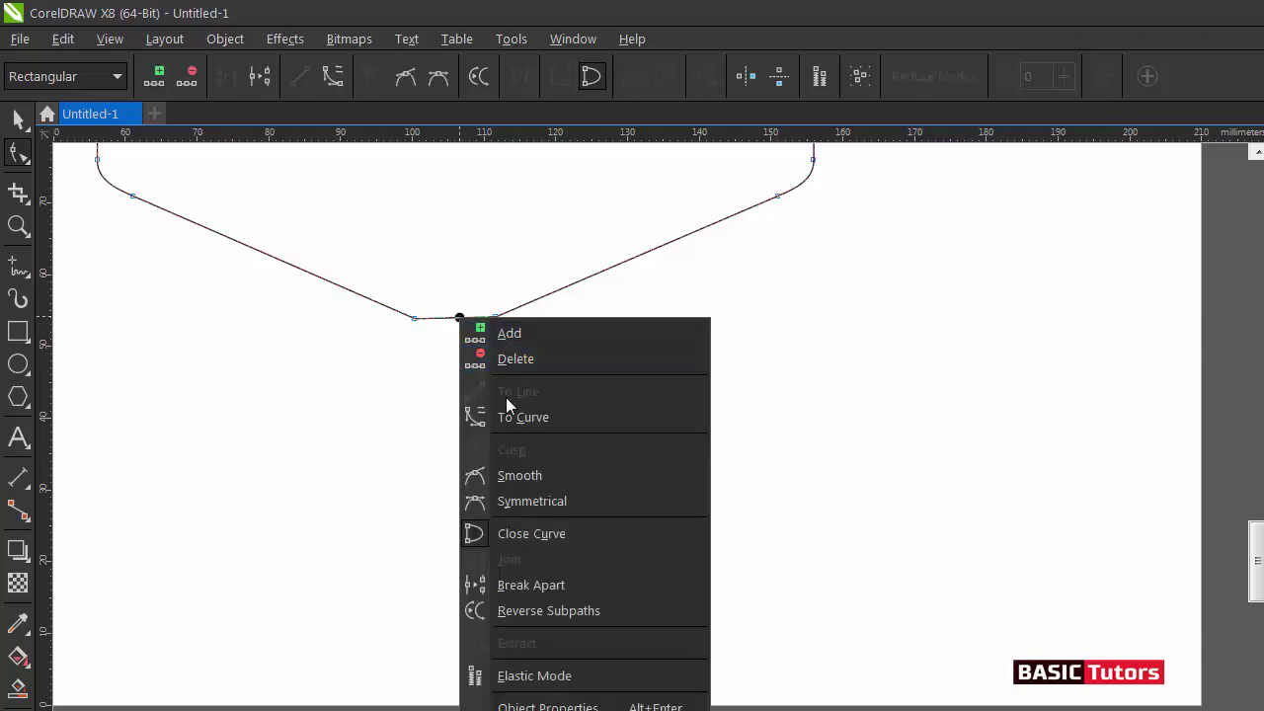
pyautogui.click(509, 416)
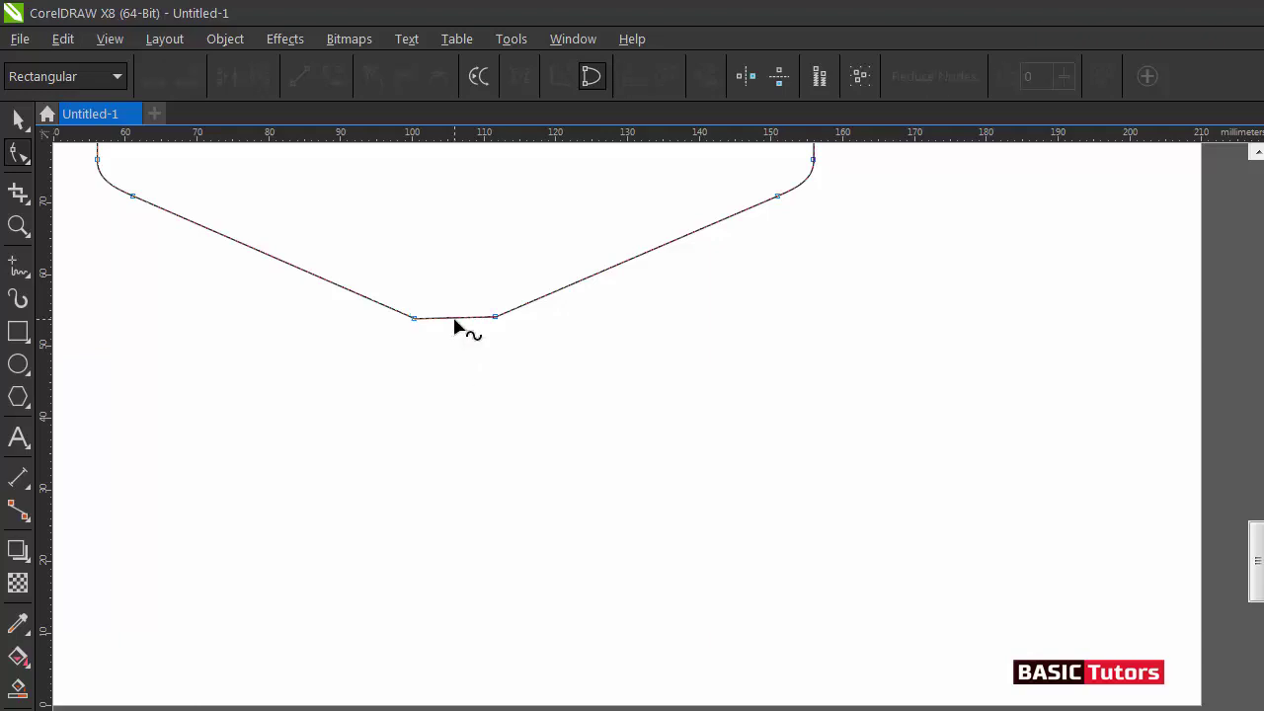
pyautogui.moveTo(456, 321); pyautogui.dragTo(456, 327)
pyautogui.press('space')
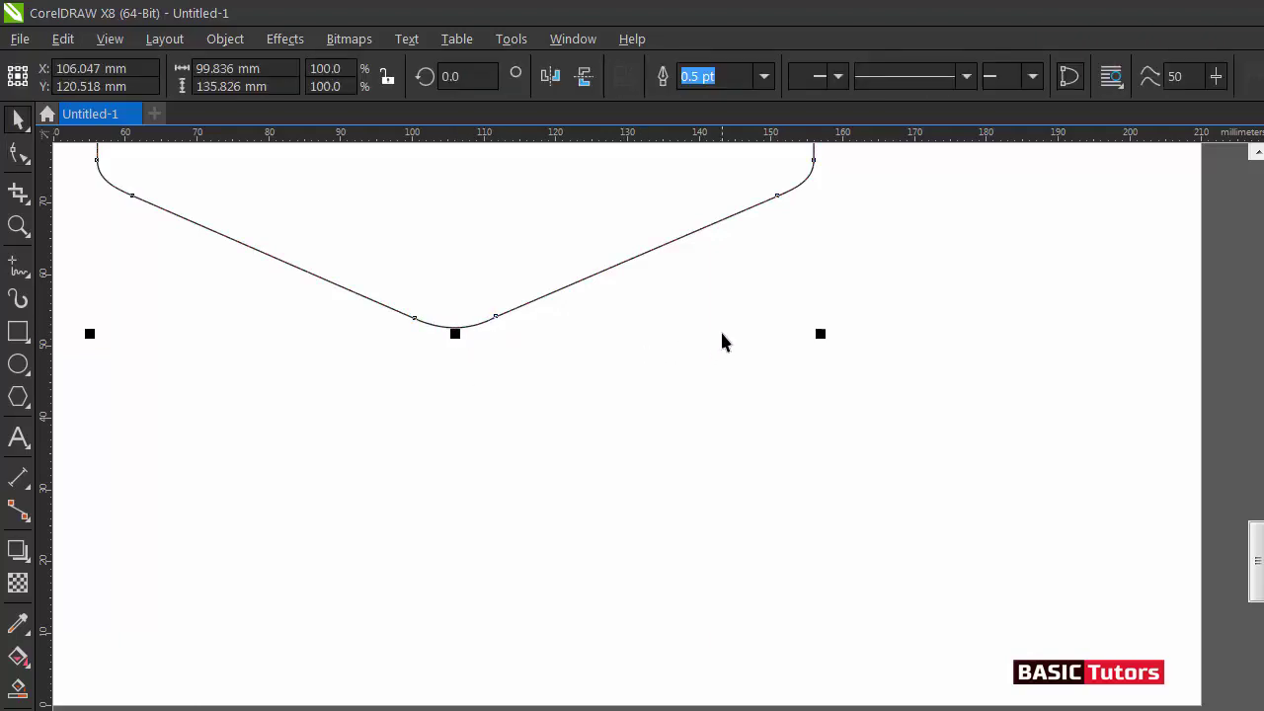
pyautogui.click(721, 341)
# Draw a rectangle about 116 mm wide and 38 mm high across the lower part of the shield, overhanging both sides
pyautogui.scroll(-2, 722, 340)
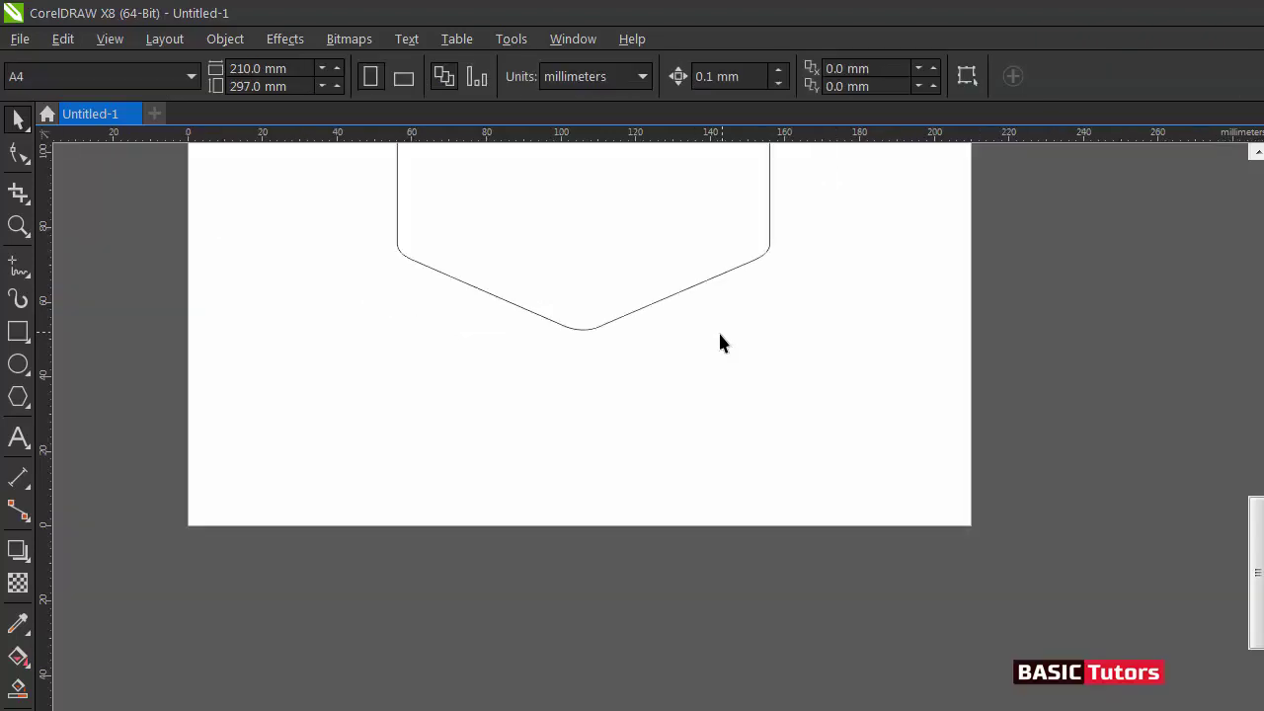
pyautogui.moveTo(1257, 596); pyautogui.dragTo(1252, 485)
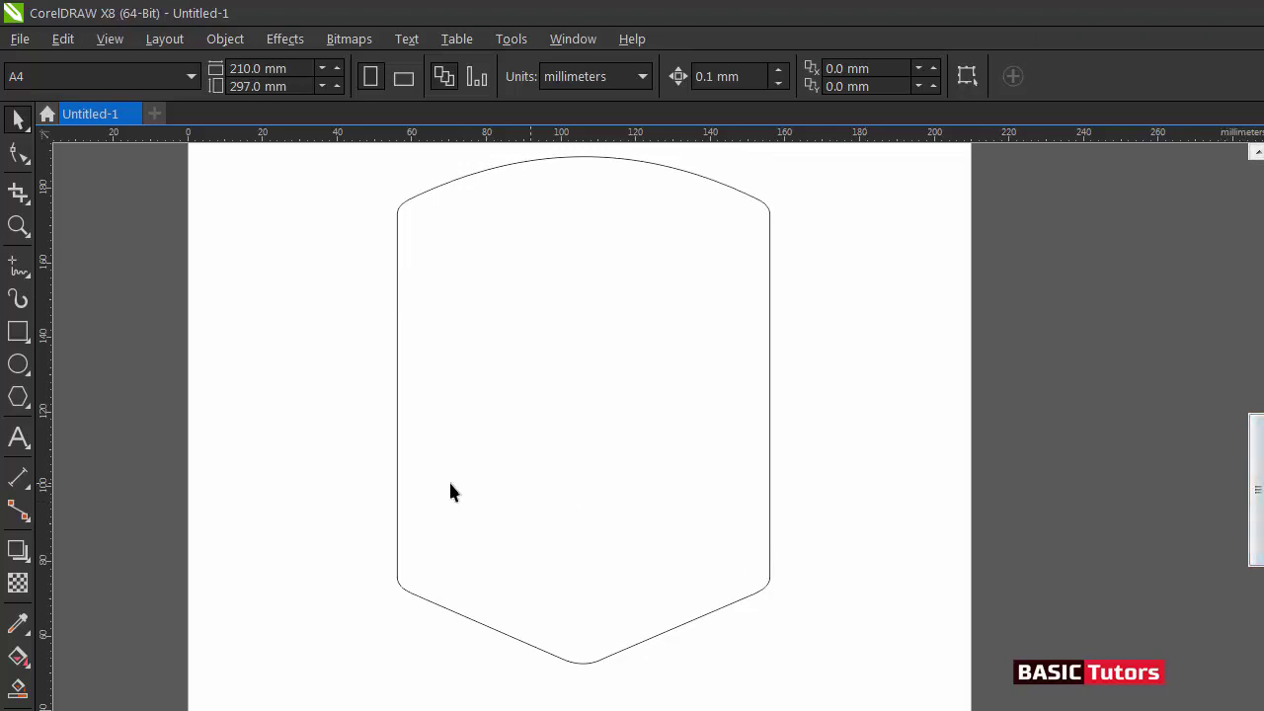
pyautogui.click(19, 333)
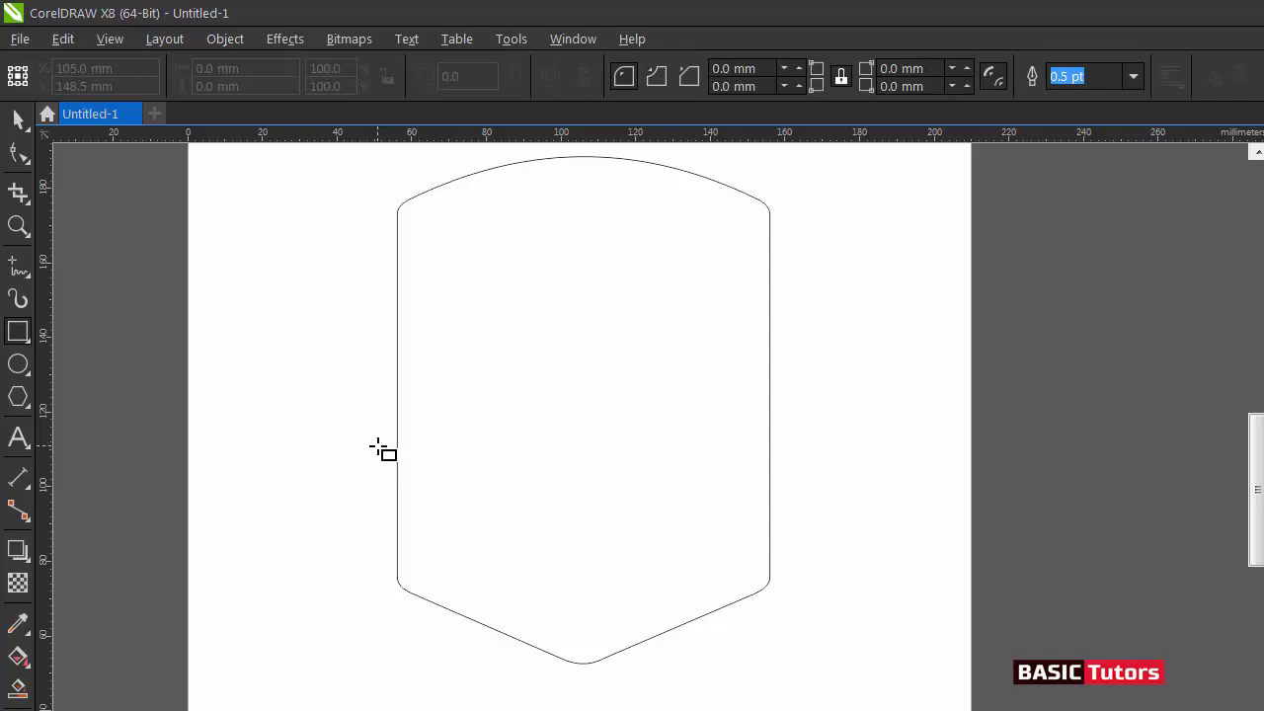
pyautogui.moveTo(378, 442)
pyautogui.mouseDown()
pyautogui.moveTo(390, 469)
pyautogui.moveTo(589, 558)
pyautogui.moveTo(811, 585)
pyautogui.mouseUp()
# Align the rectangle horizontally to the centre of the shield shape
pyautogui.click(18, 118)
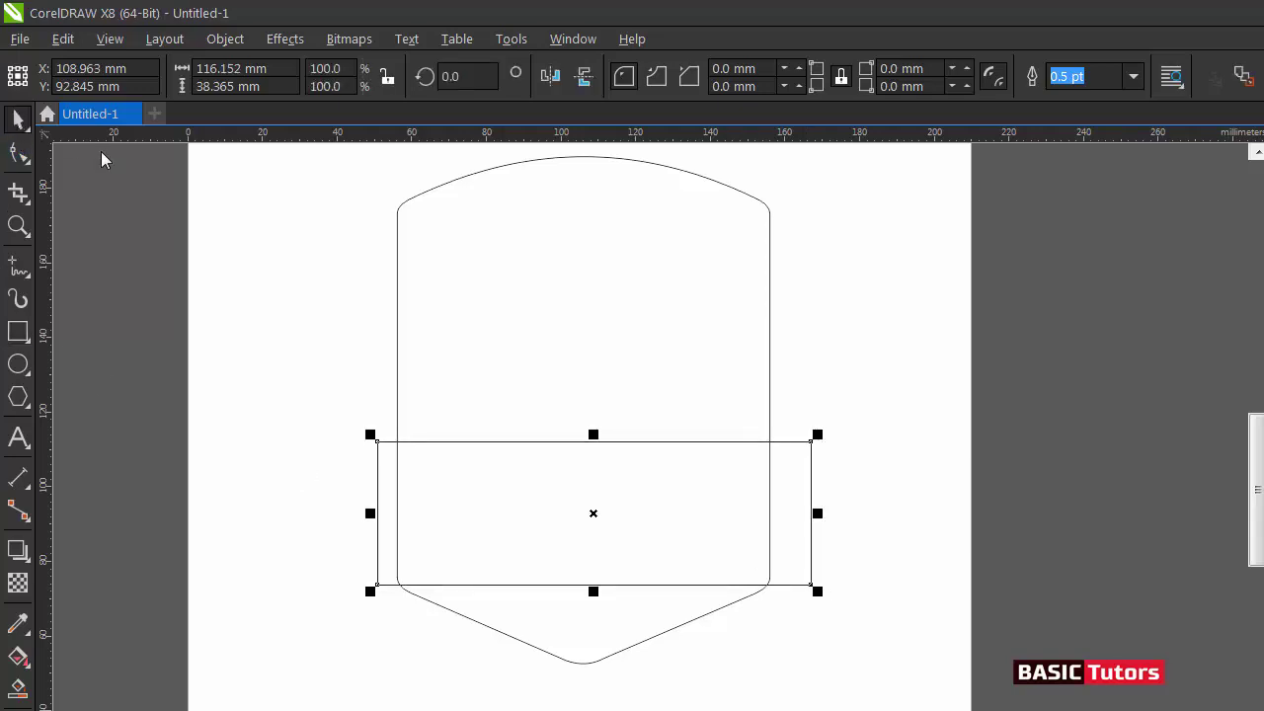
pyautogui.click(405, 202)
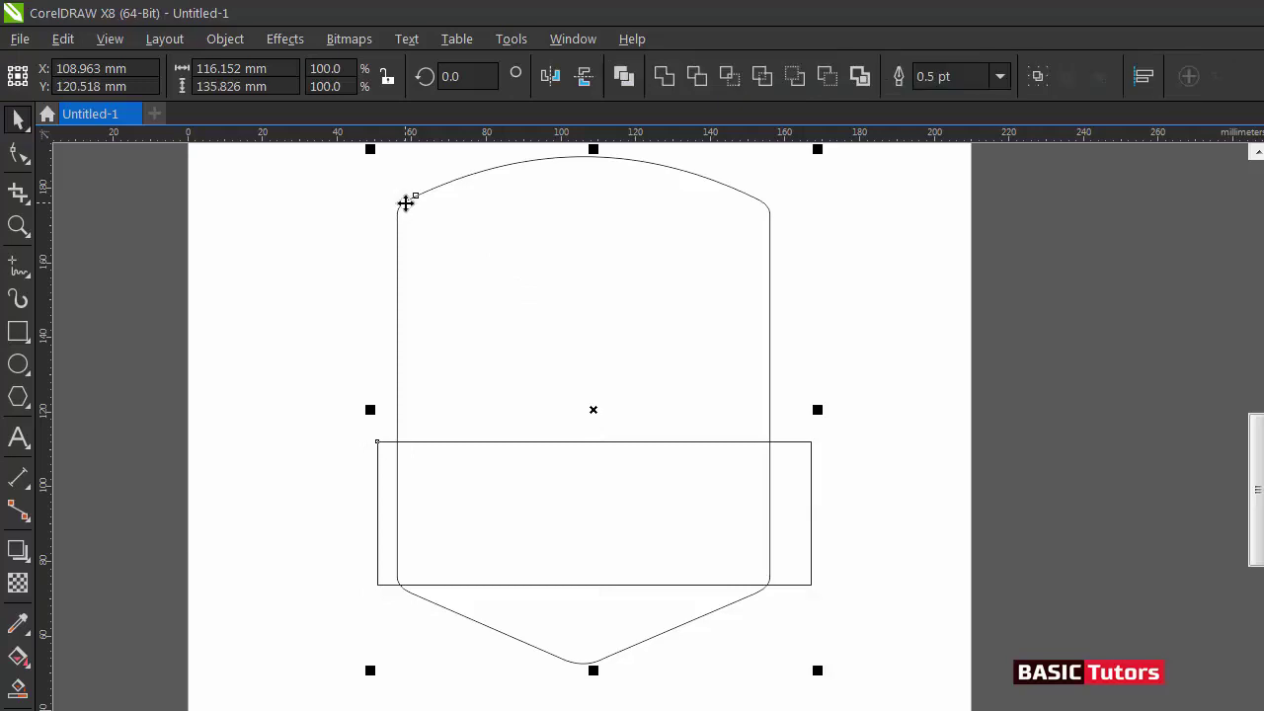
pyautogui.click(782, 285)
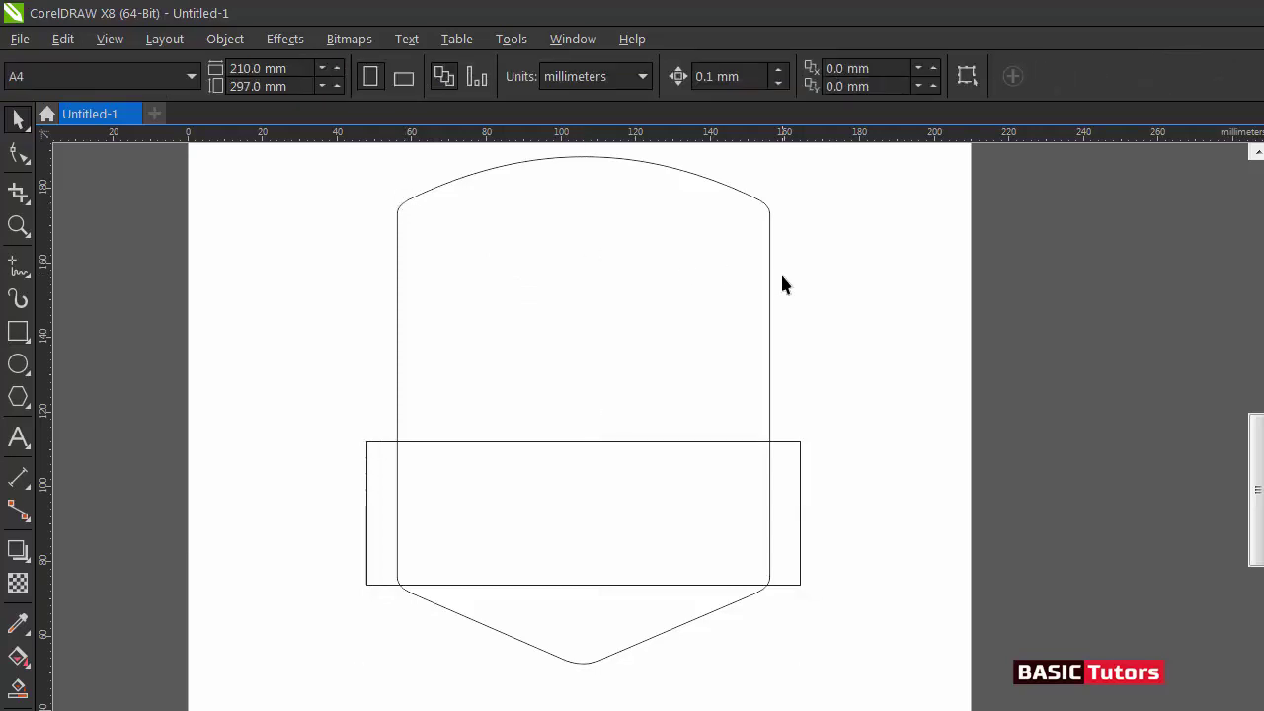
# Move the rectangle up about 4 mm and lower its upper edge to reduce the height to about 34 mm
pyautogui.click(576, 441)
pyautogui.moveTo(578, 509); pyautogui.dragTo(581, 499)
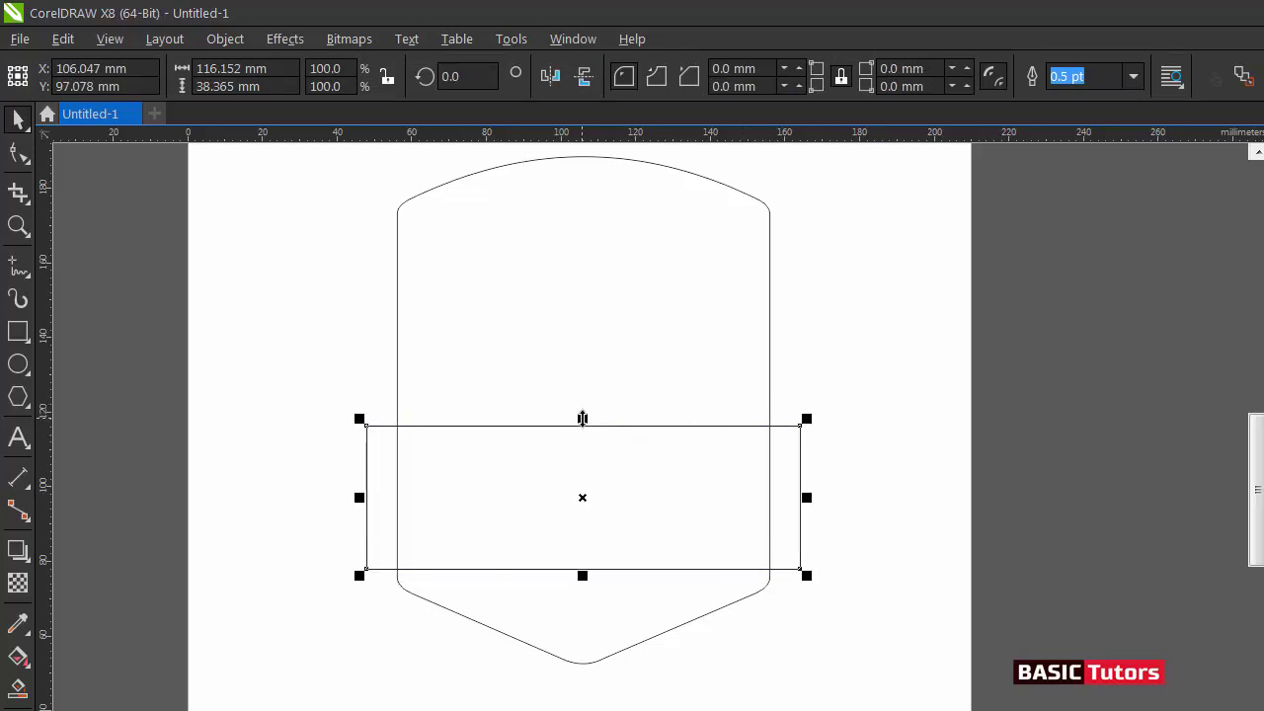
pyautogui.moveTo(582, 418); pyautogui.dragTo(583, 441)
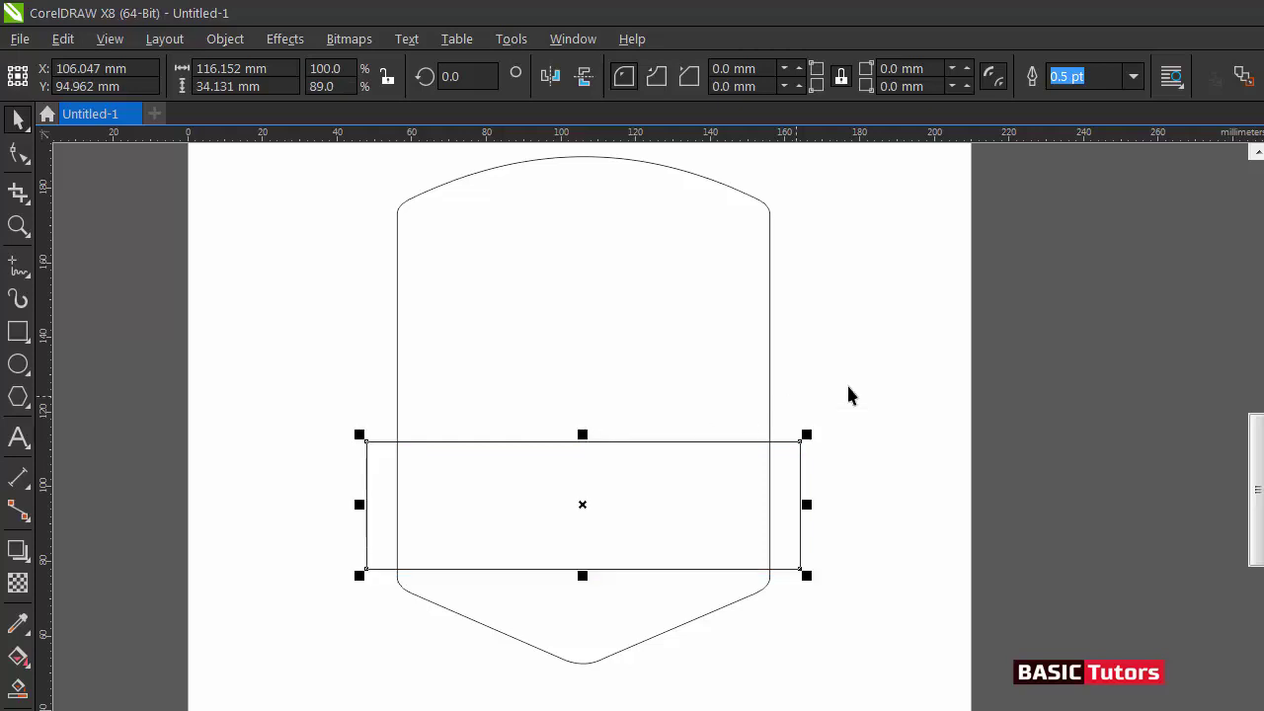
pyautogui.click(858, 376)
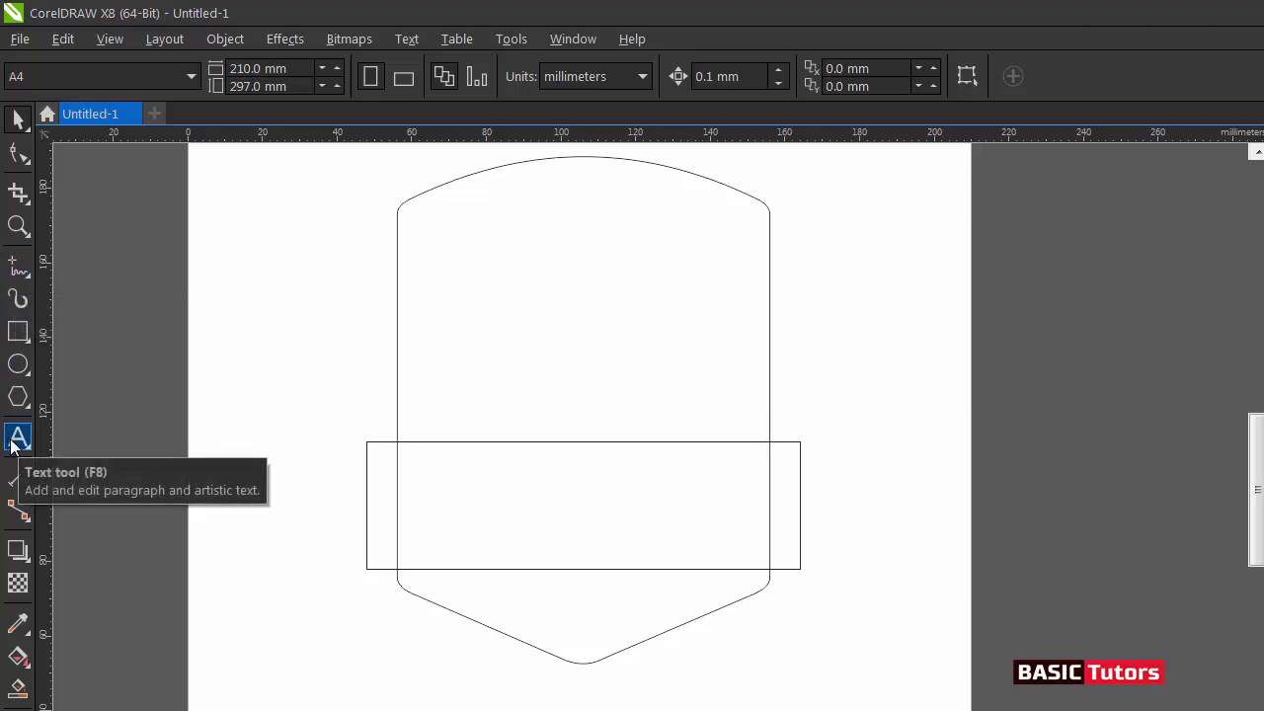
# Turn on snapping to objects
pyautogui.click(18, 268)
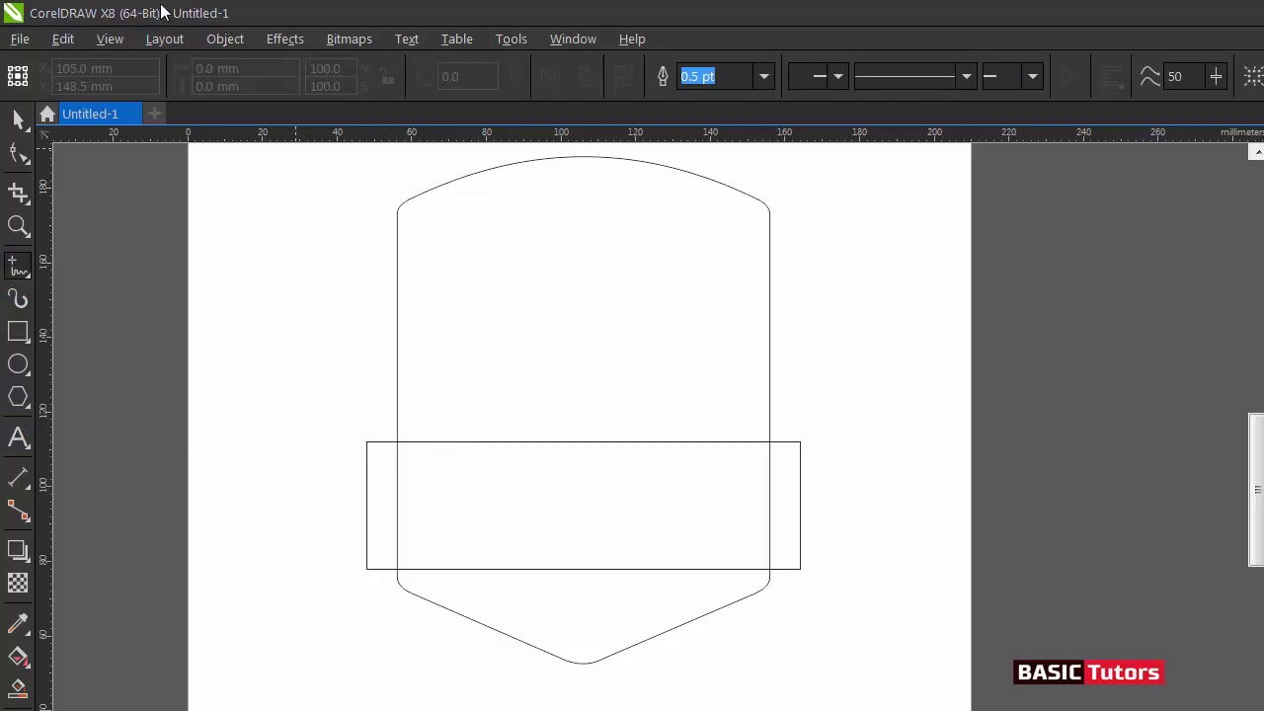
pyautogui.click(122, 36)
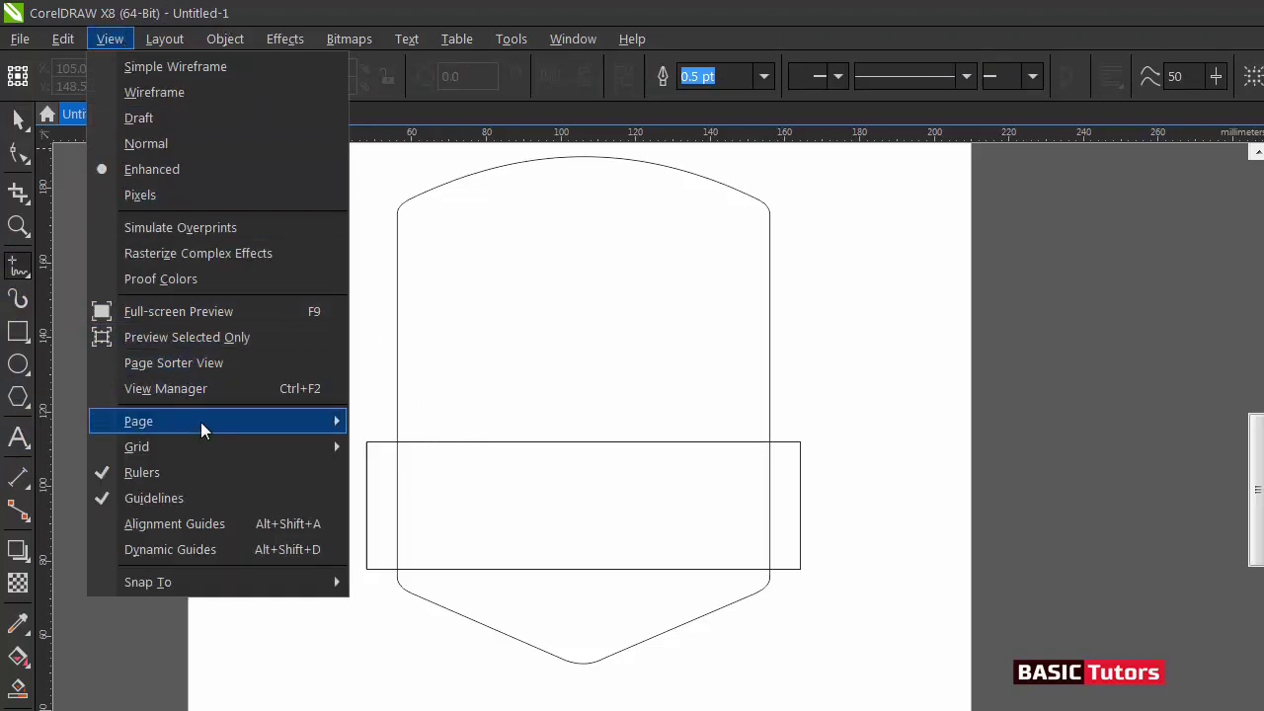
pyautogui.moveTo(200, 429)
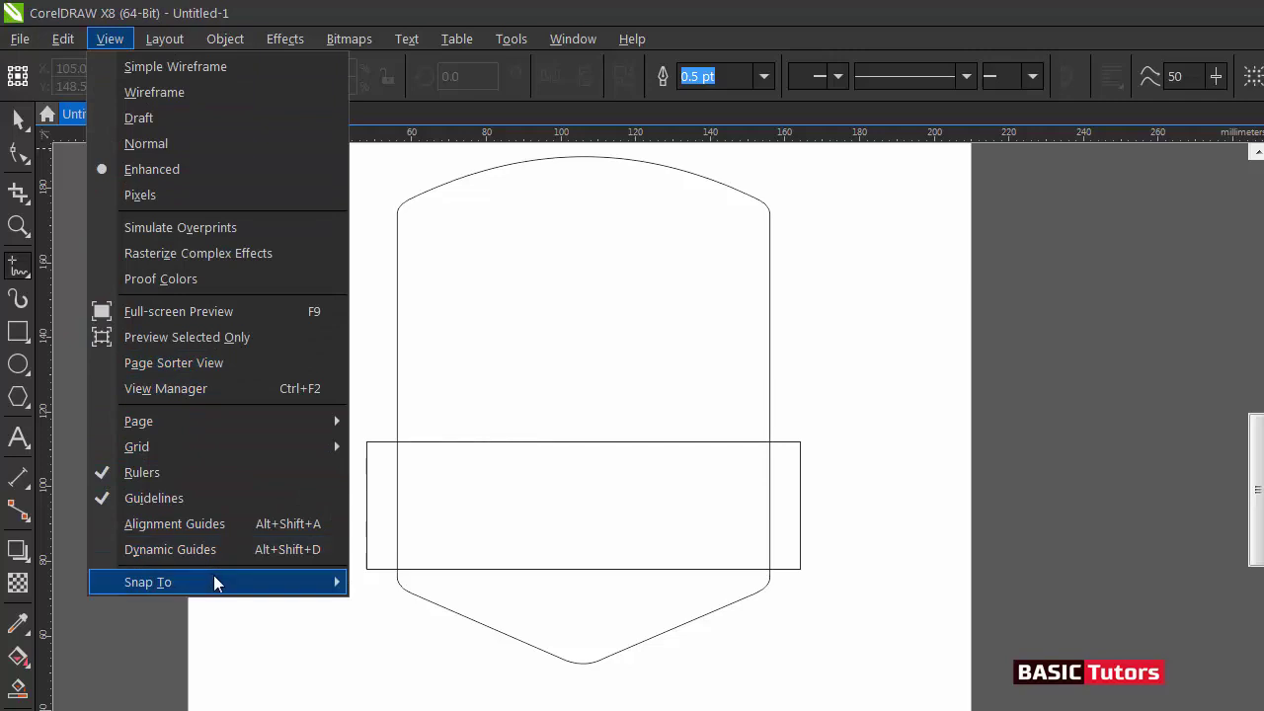
pyautogui.moveTo(213, 578)
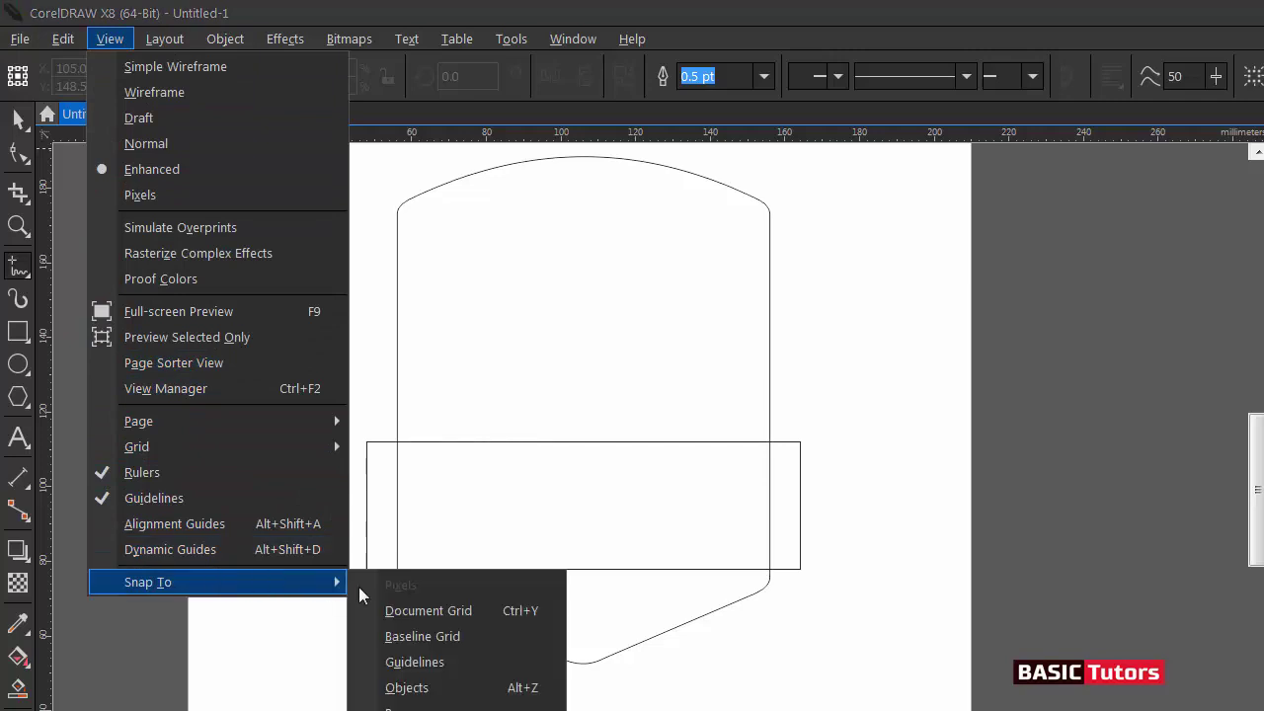
pyautogui.click(440, 688)
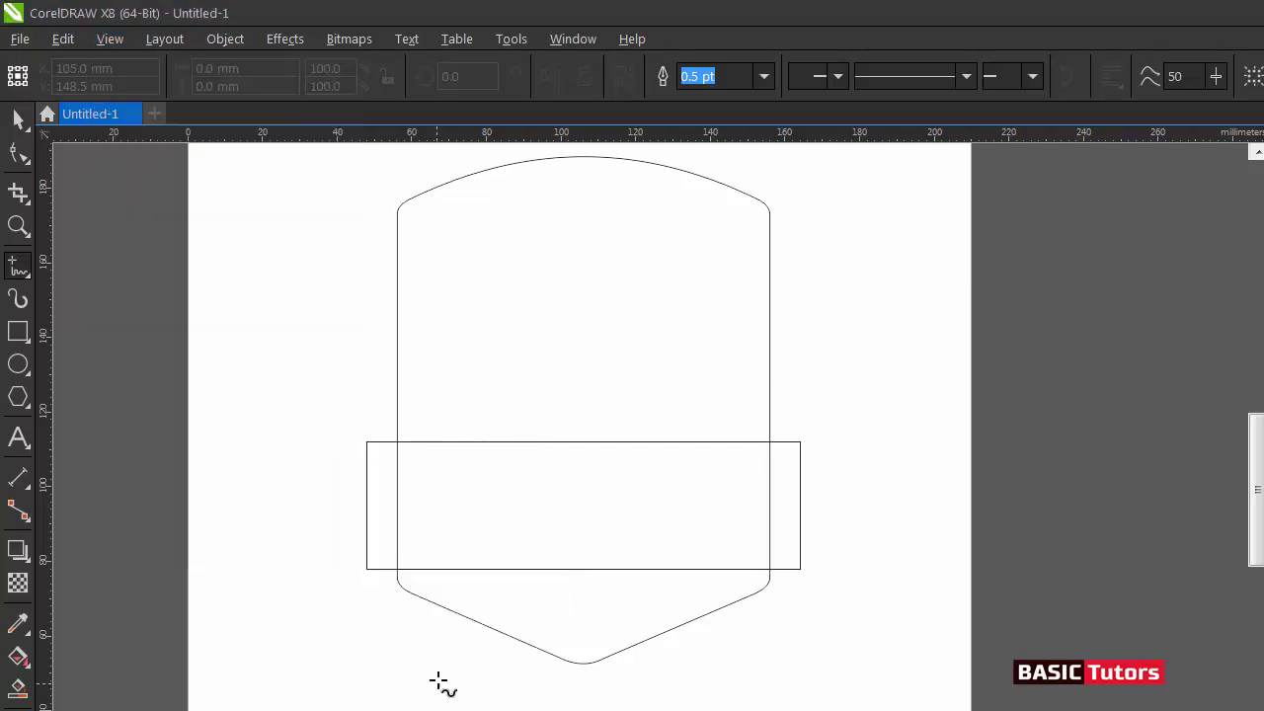
# Draw a closed four-sided fold about 19 mm wide and 45 mm high, joining the rectangle's two left corners and slanting inward
pyautogui.click(367, 441)
pyautogui.click(439, 403)
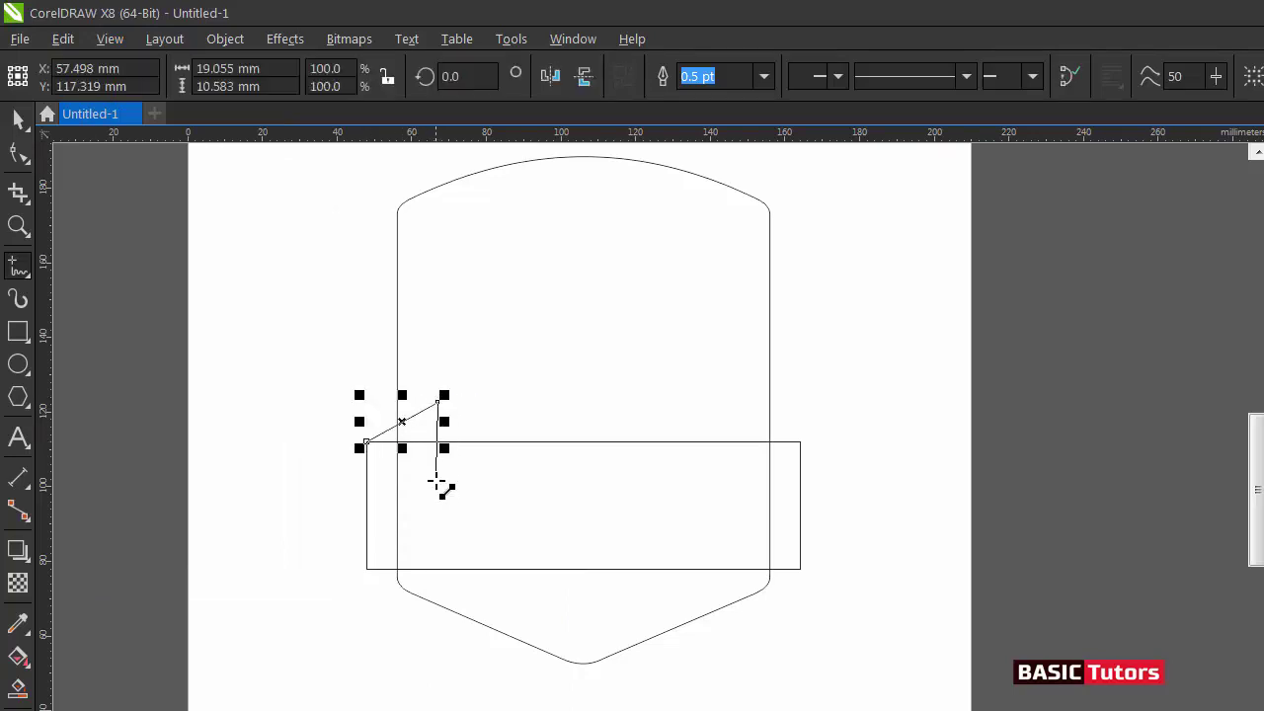
pyautogui.click(437, 541)
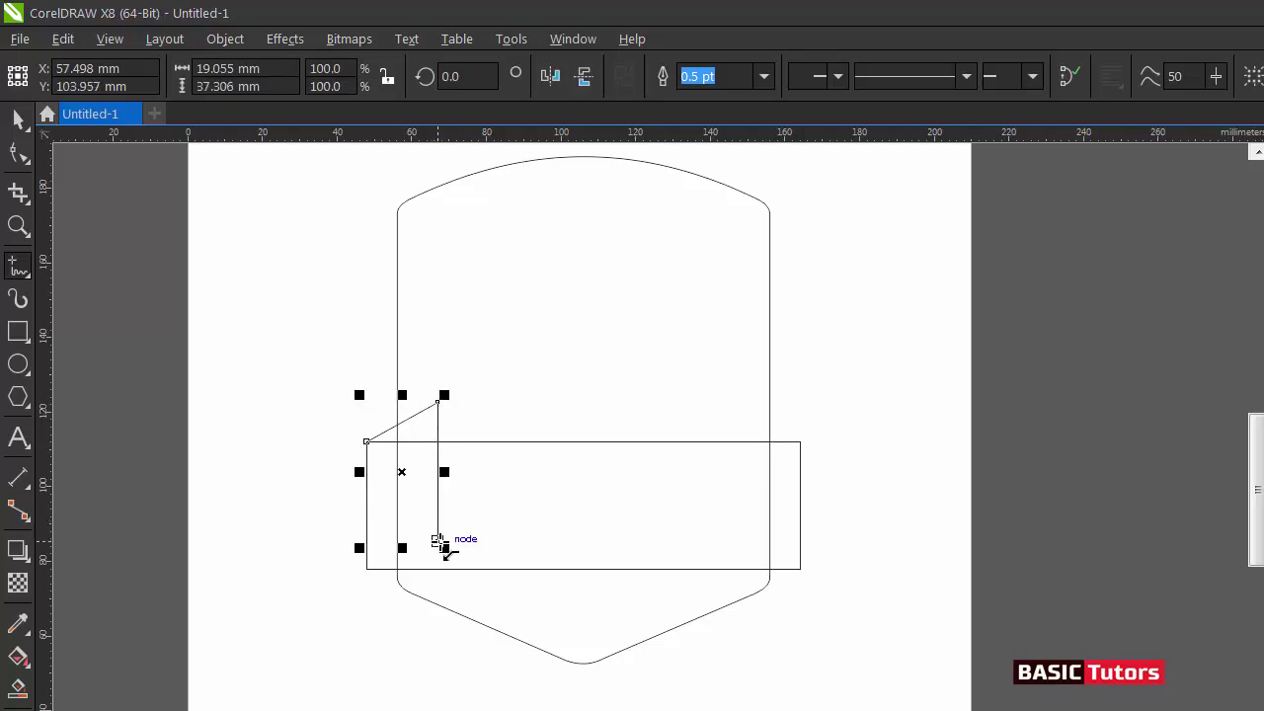
pyautogui.click(367, 568)
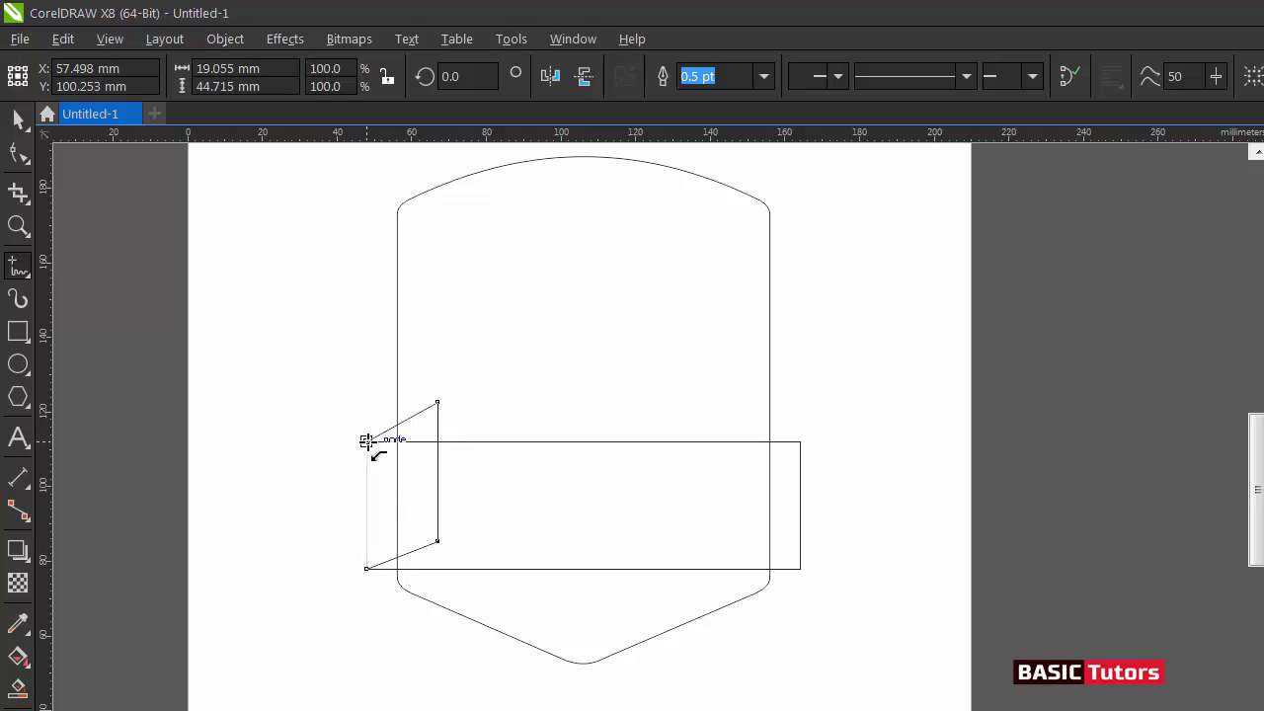
pyautogui.click(366, 441)
pyautogui.press('space')
pyautogui.click(270, 494)
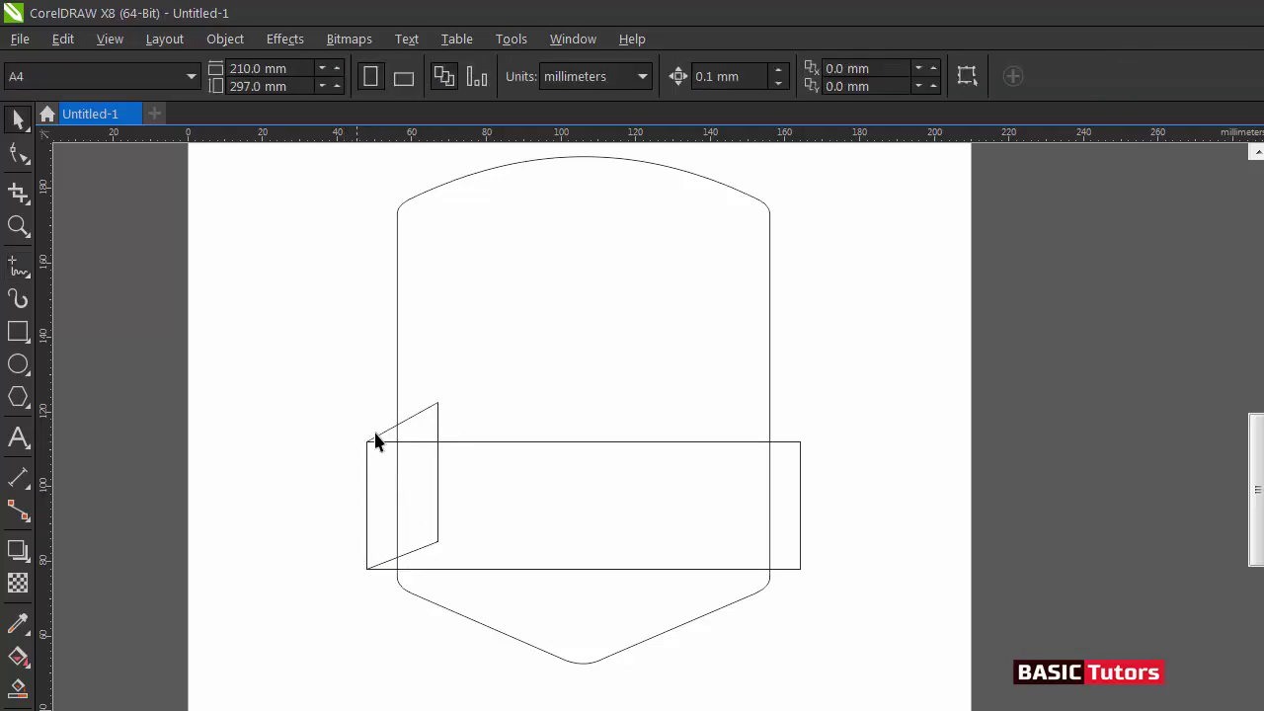
# Fill the four-sided fold shape with dark olive and the rectangle with light olive green
pyautogui.click(410, 427)
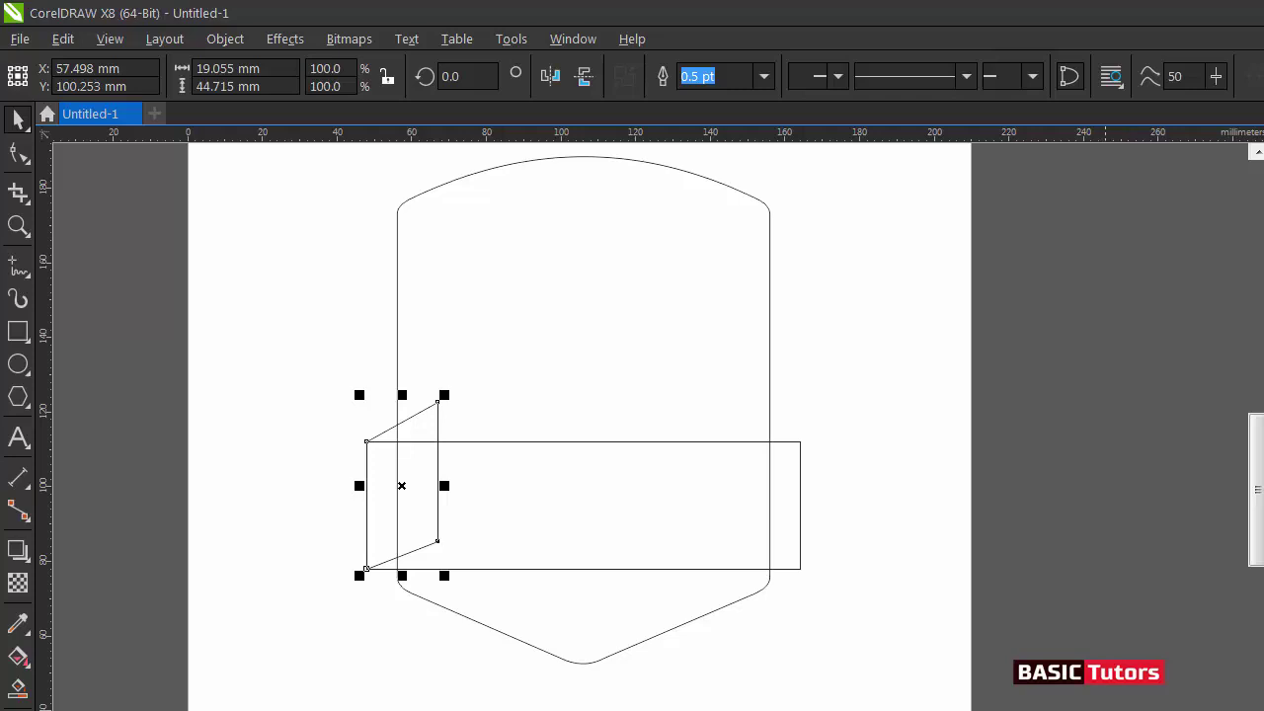
pyautogui.click(1263, 679)
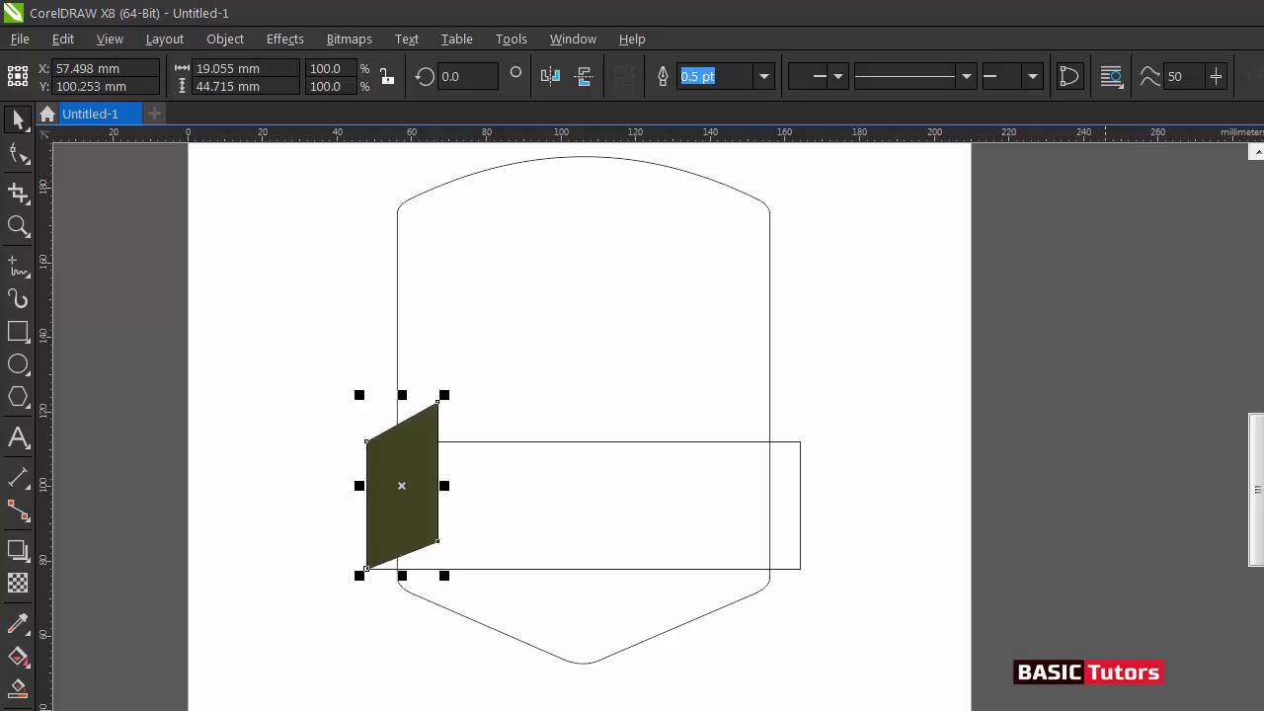
pyautogui.click(800, 452)
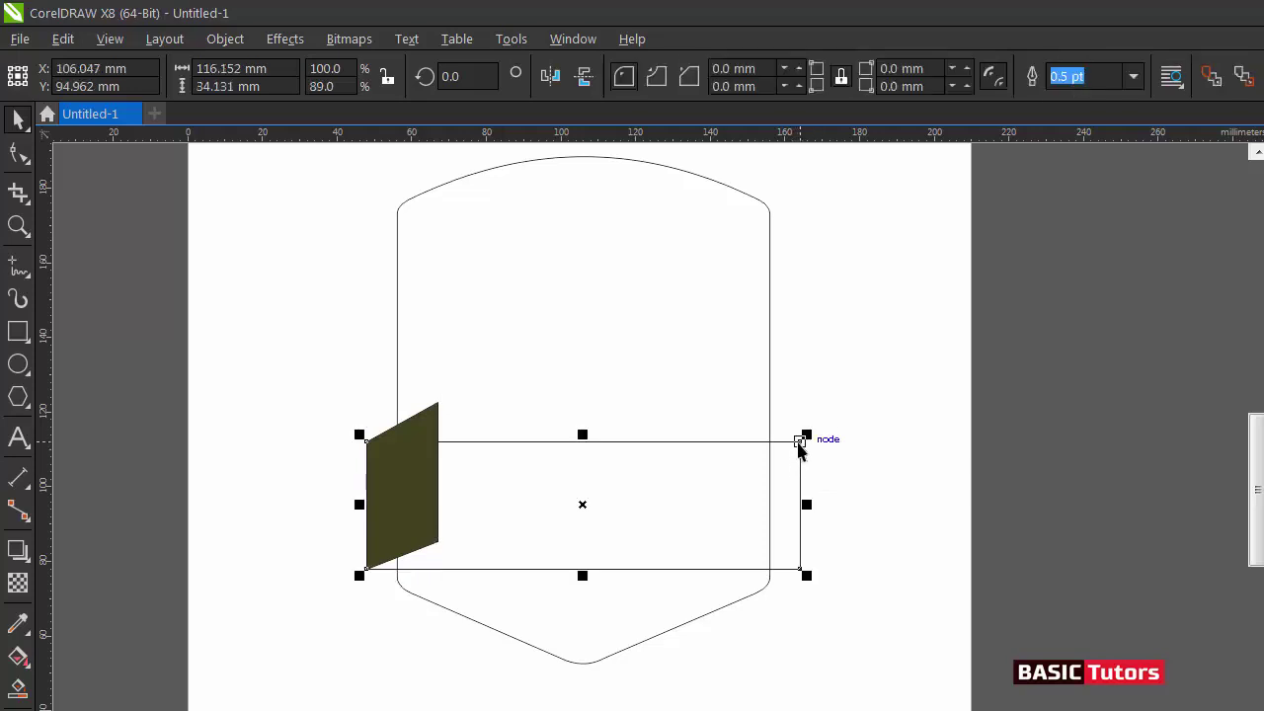
pyautogui.click(987, 710)
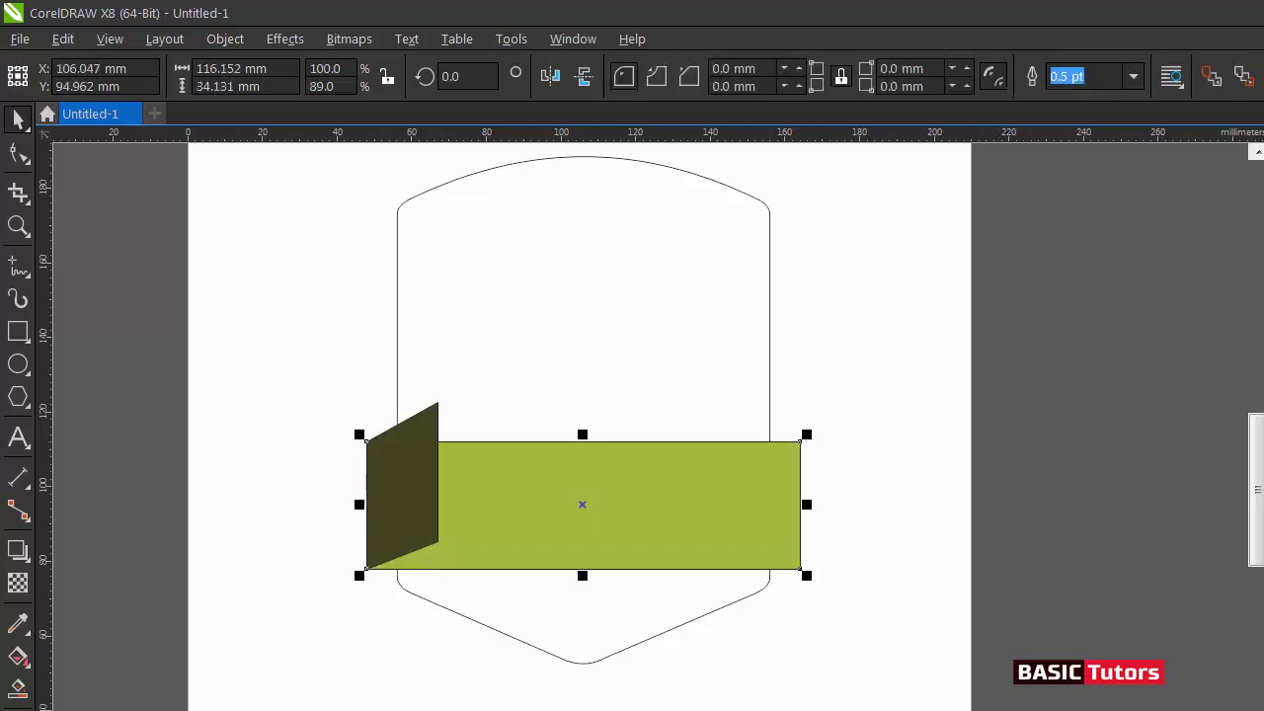
# Bring the light green rectangle to the front and remove the outlines of both the rectangle and the fold
pyautogui.hotkey('shift', 'pageup')
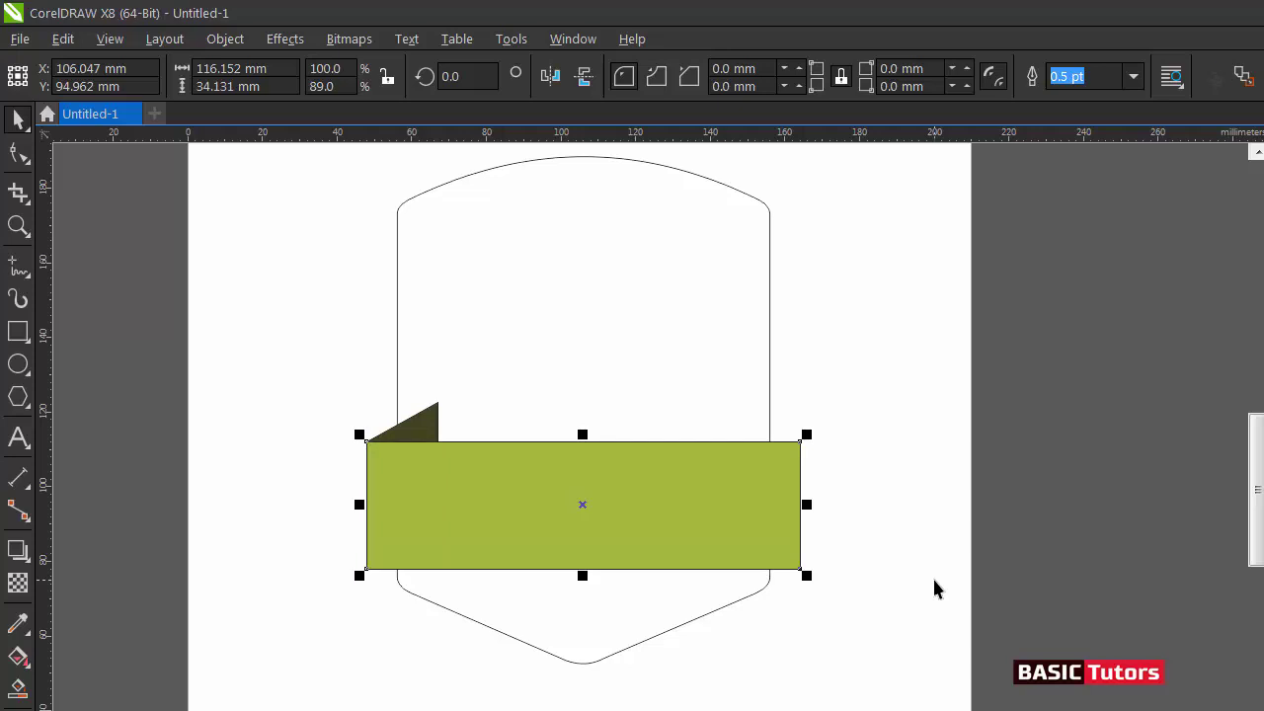
pyautogui.rightClick(1262, 307)
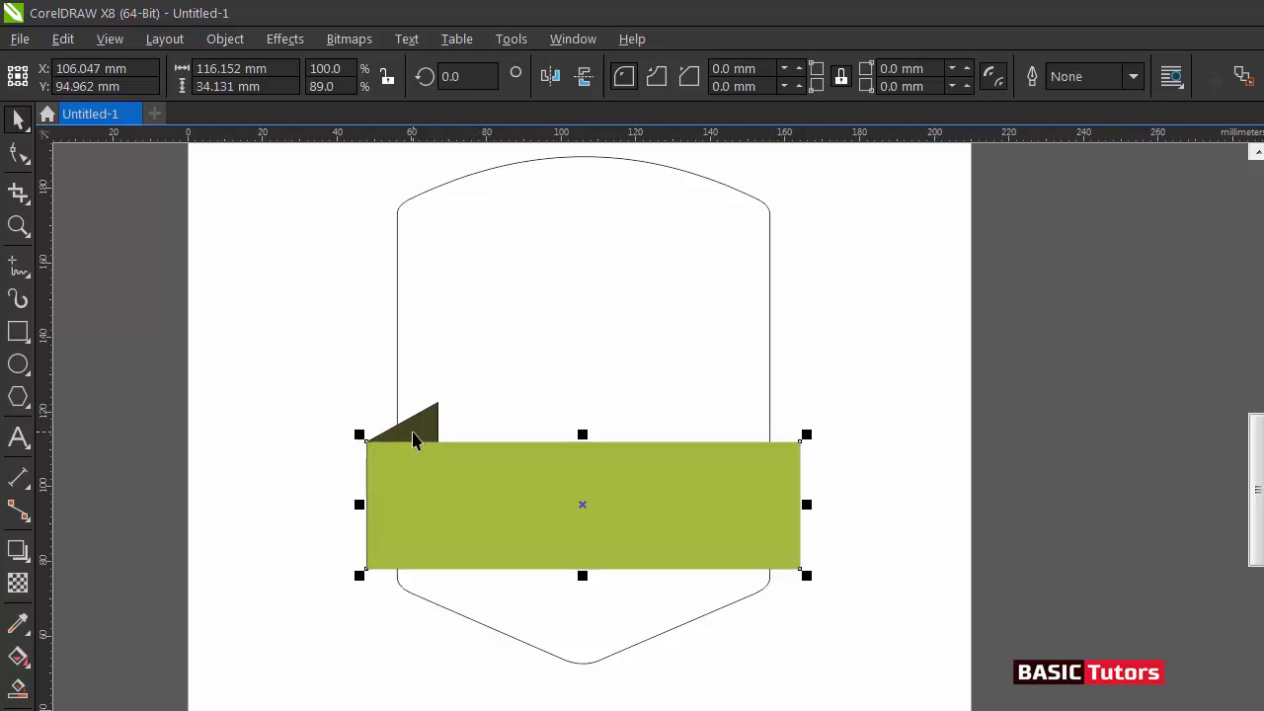
pyautogui.click(412, 440)
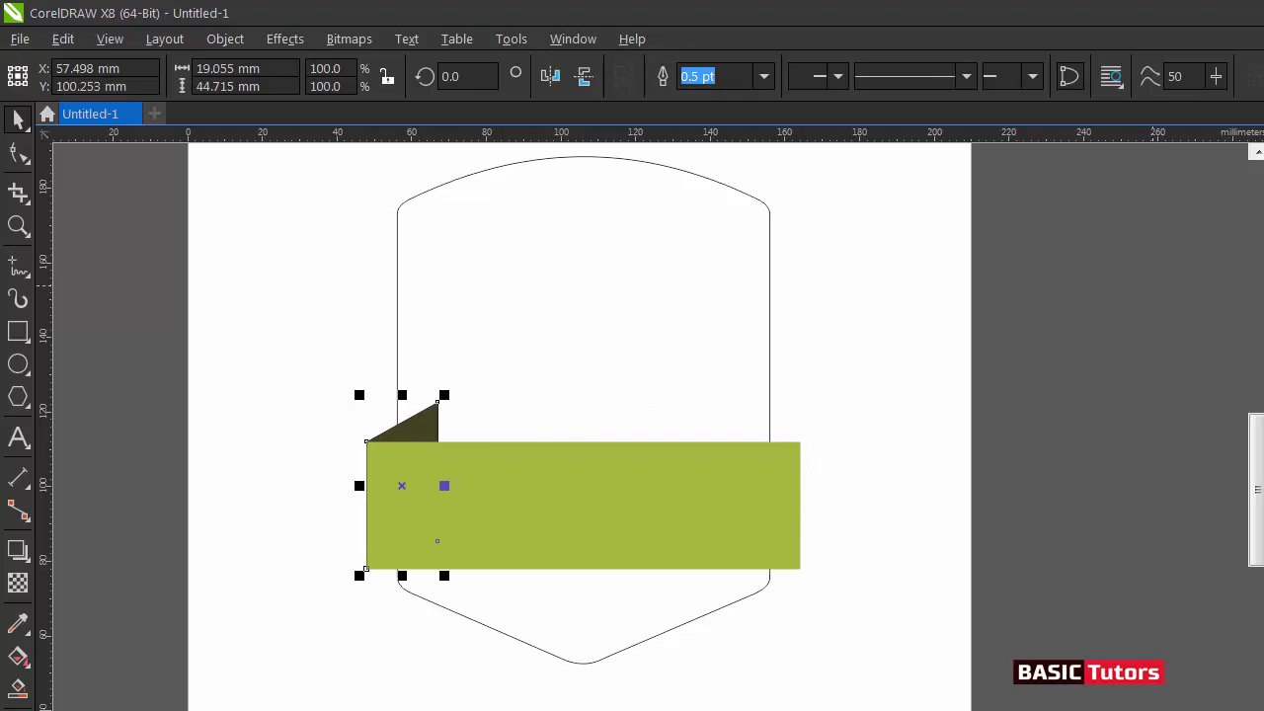
pyautogui.rightClick(1260, 318)
pyautogui.click(997, 352)
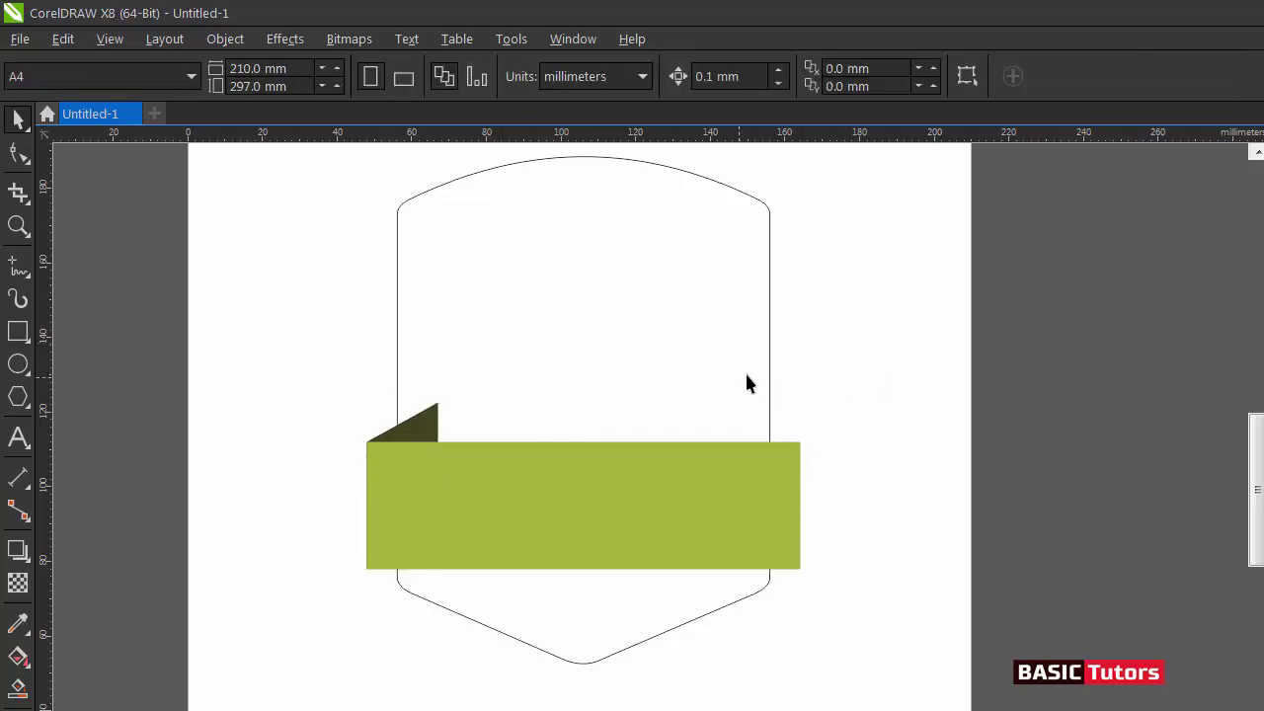
# Draw a closed rectangular ribbon tail about 37 mm wide and 30 mm high, extending left from the fold's top corner
pyautogui.click(395, 435)
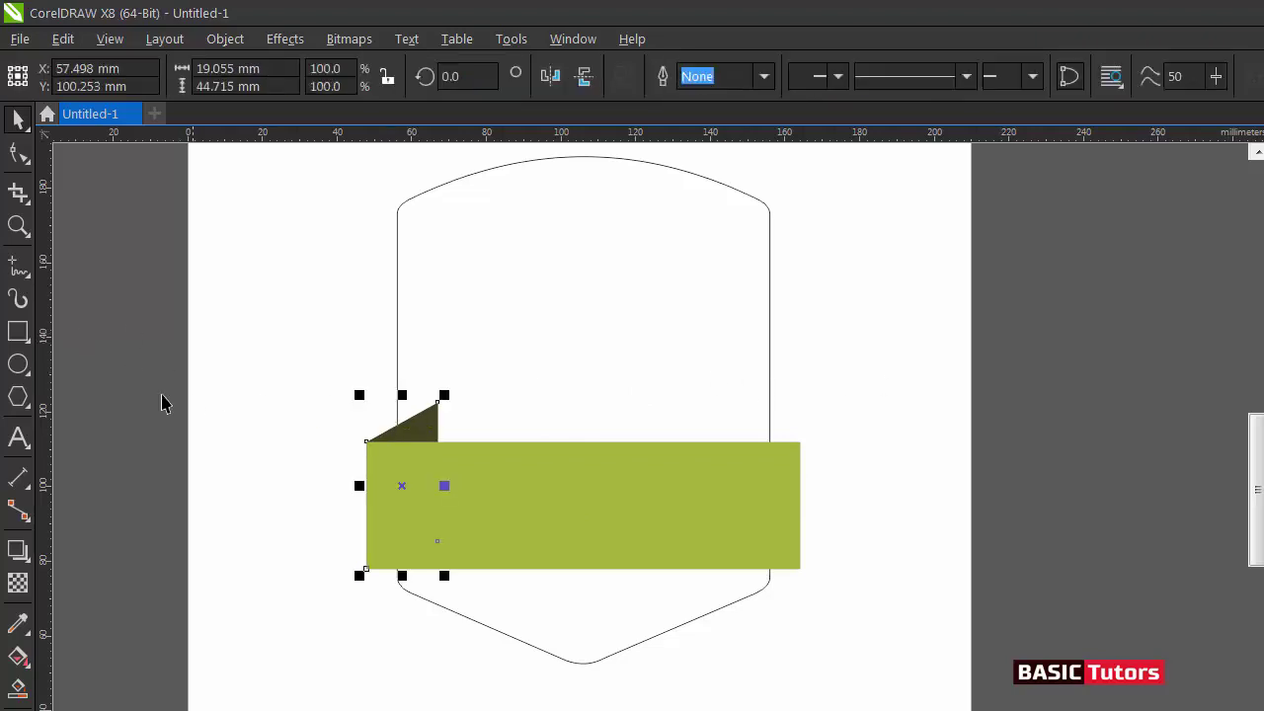
pyautogui.click(18, 267)
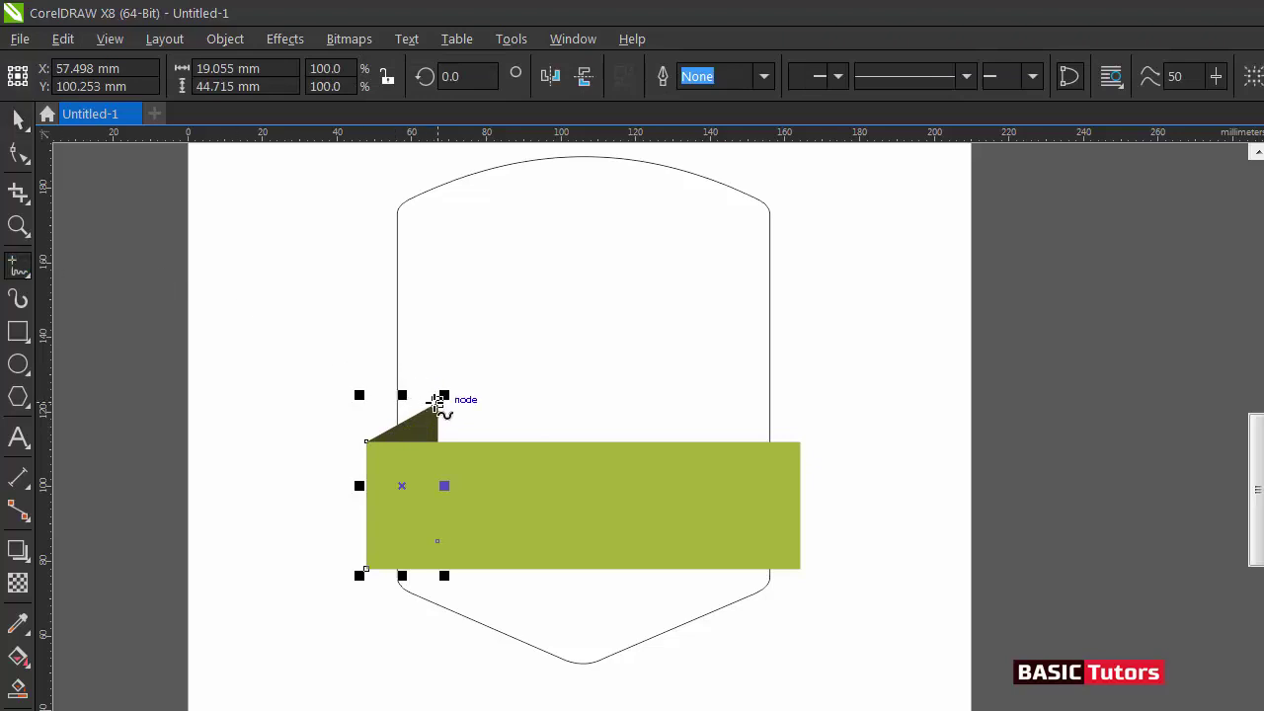
pyautogui.click(437, 402)
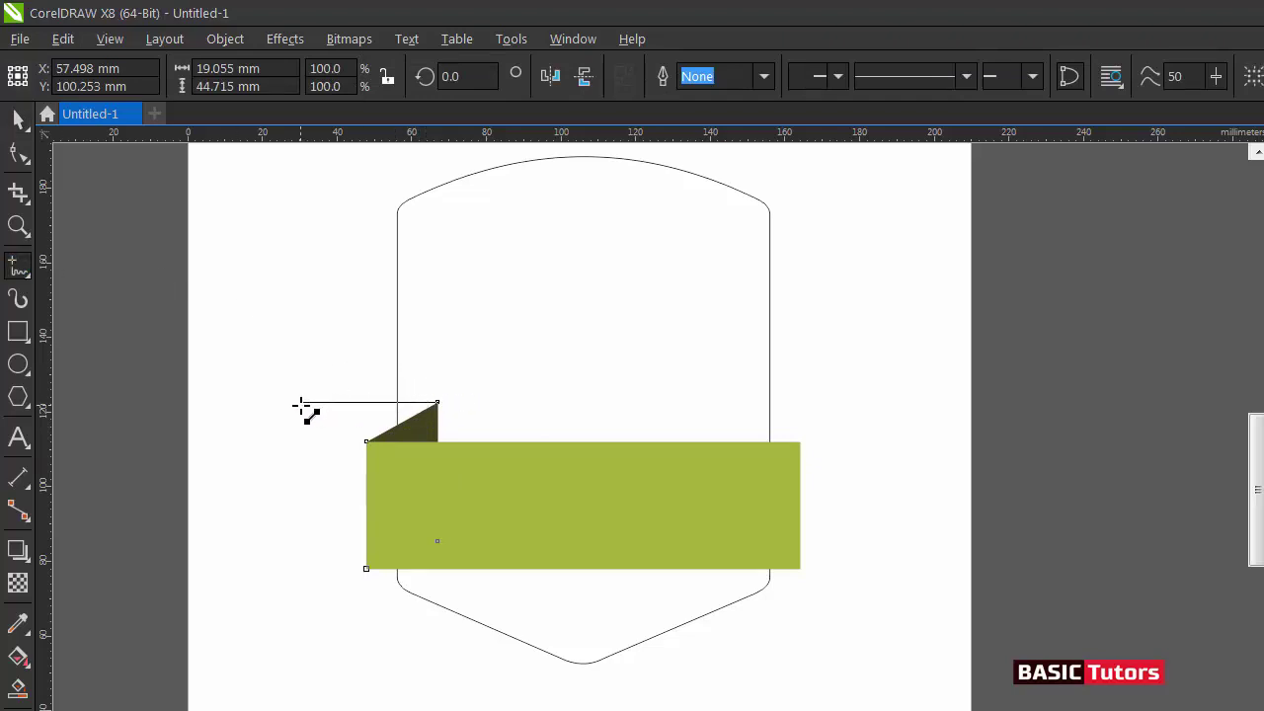
pyautogui.doubleClick(301, 404)
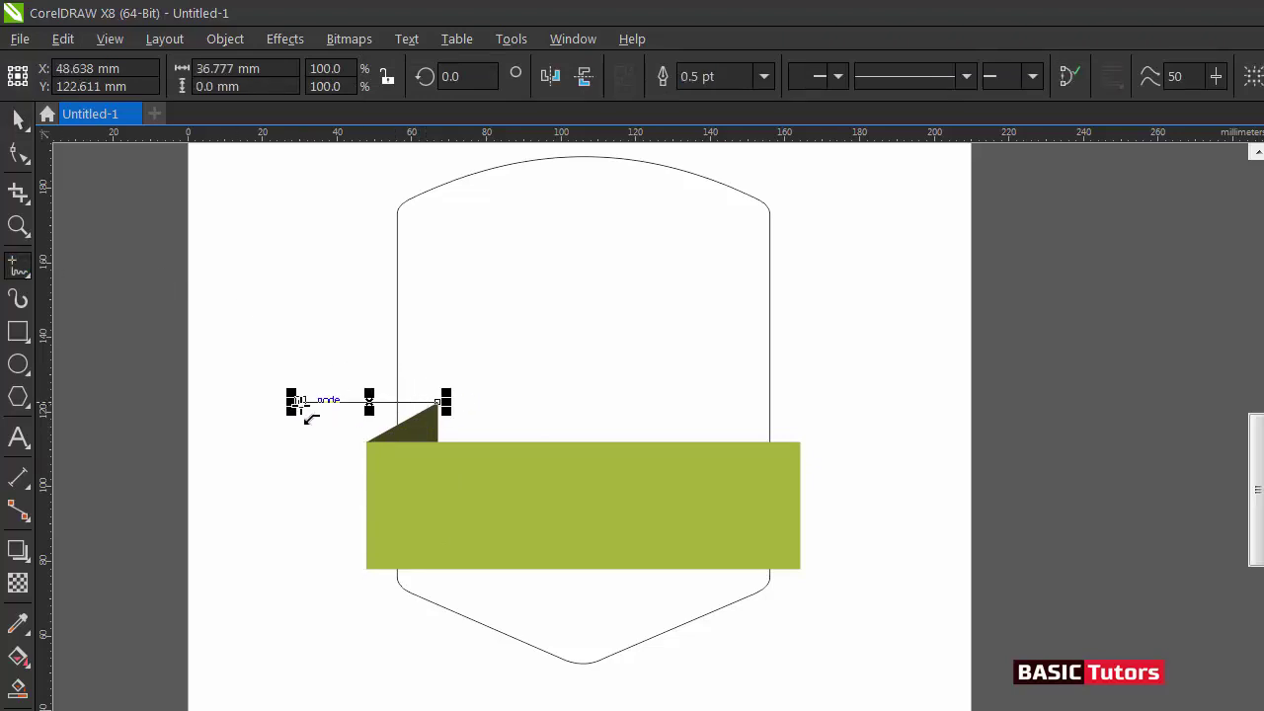
pyautogui.doubleClick(299, 515)
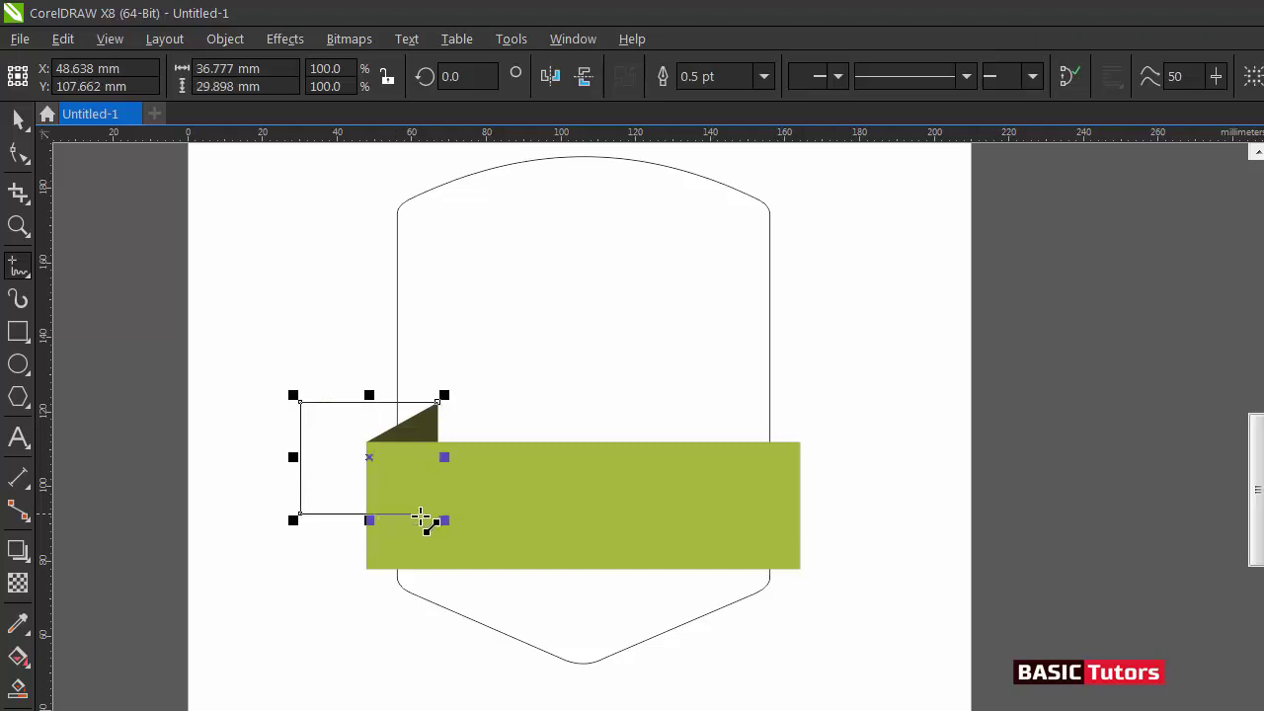
pyautogui.doubleClick(439, 515)
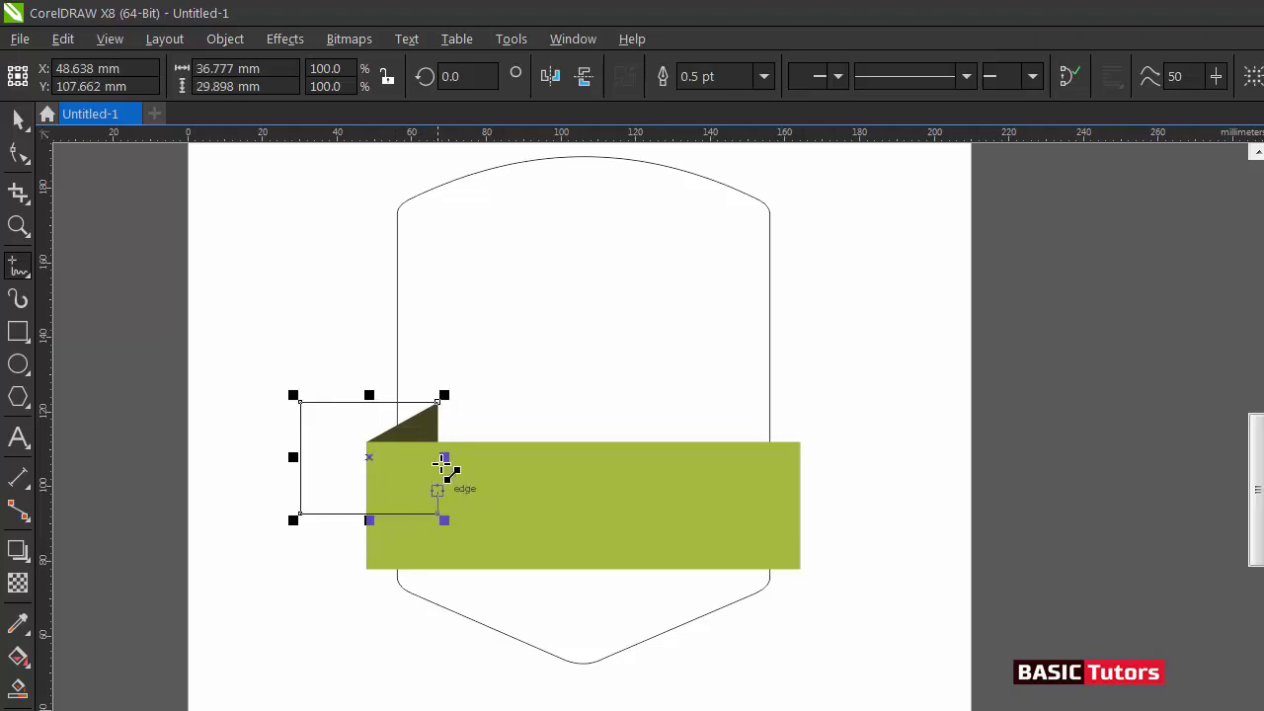
pyautogui.click(440, 400)
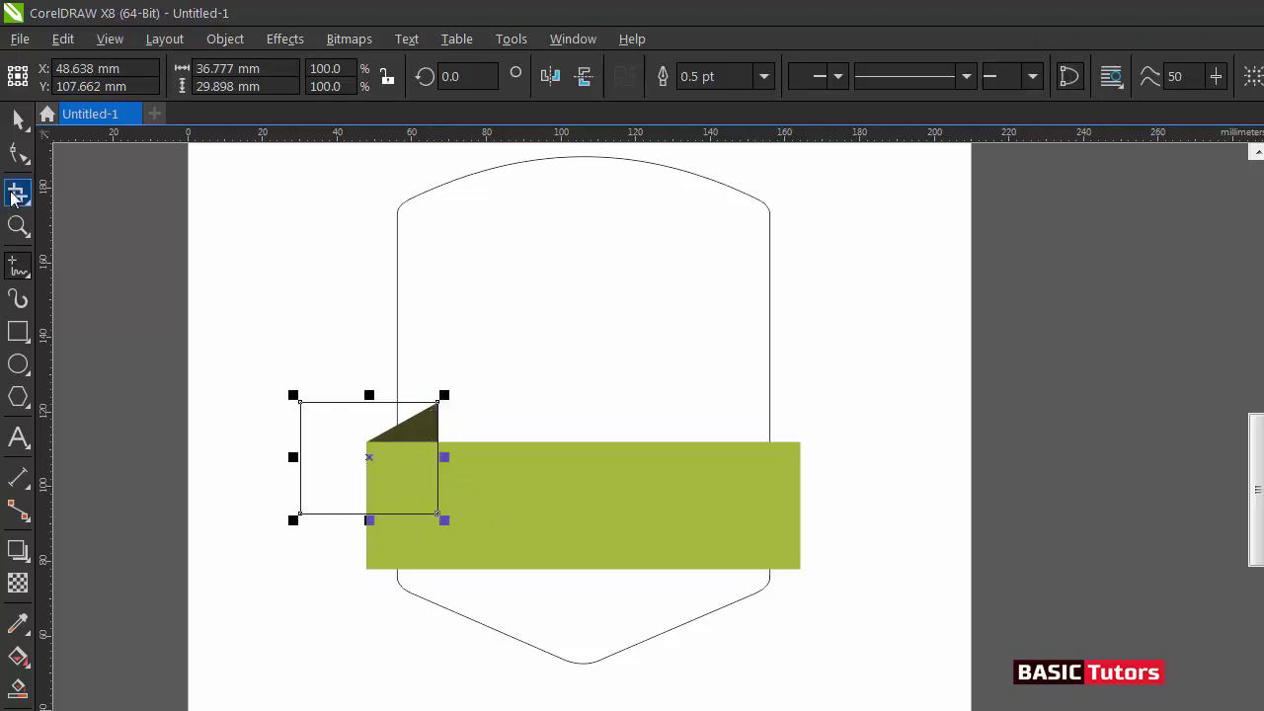
# Add a node midway along the tail's left edge and move it about 9 mm inward to form a V-shaped notch
pyautogui.click(20, 153)
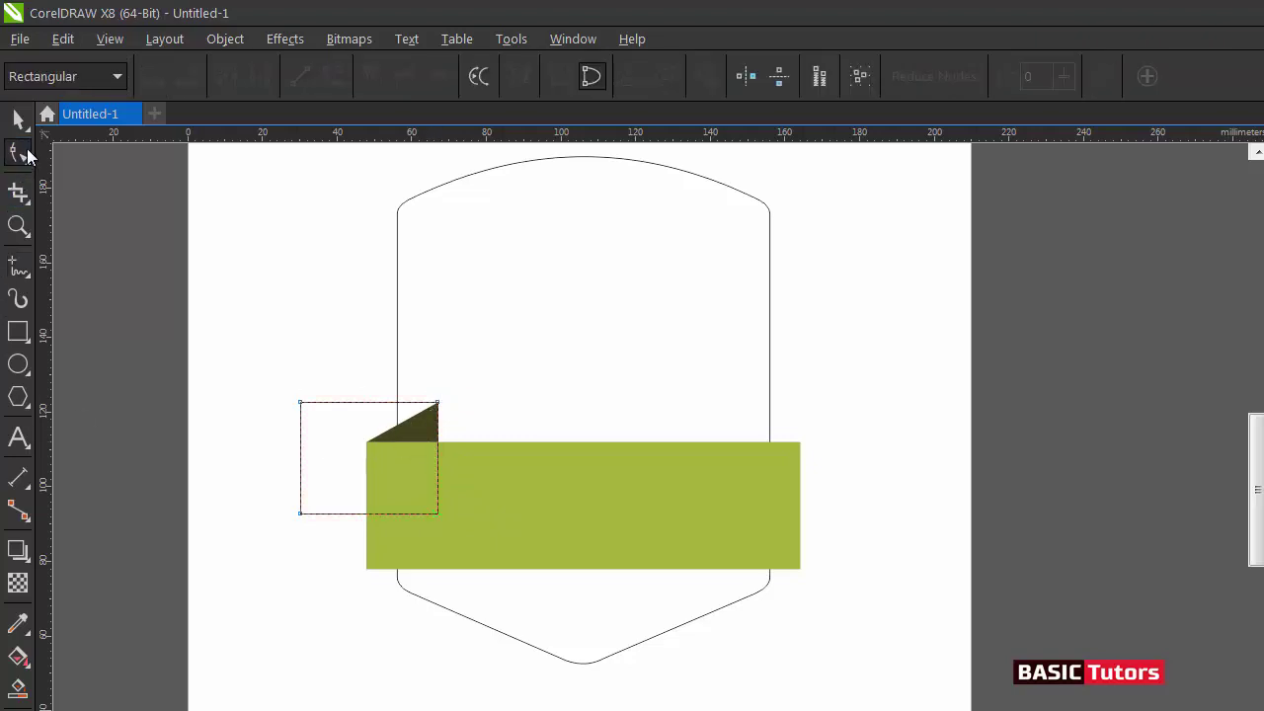
pyautogui.click(301, 455)
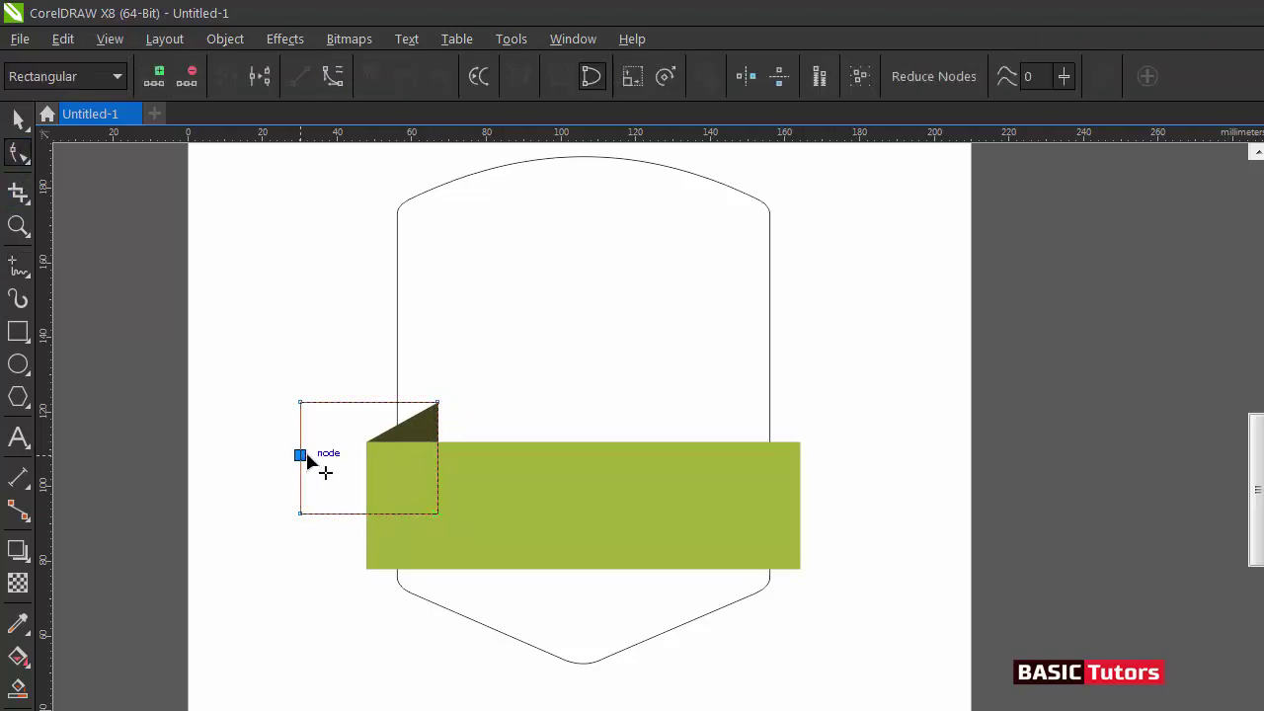
pyautogui.moveTo(306, 457); pyautogui.dragTo(333, 458)
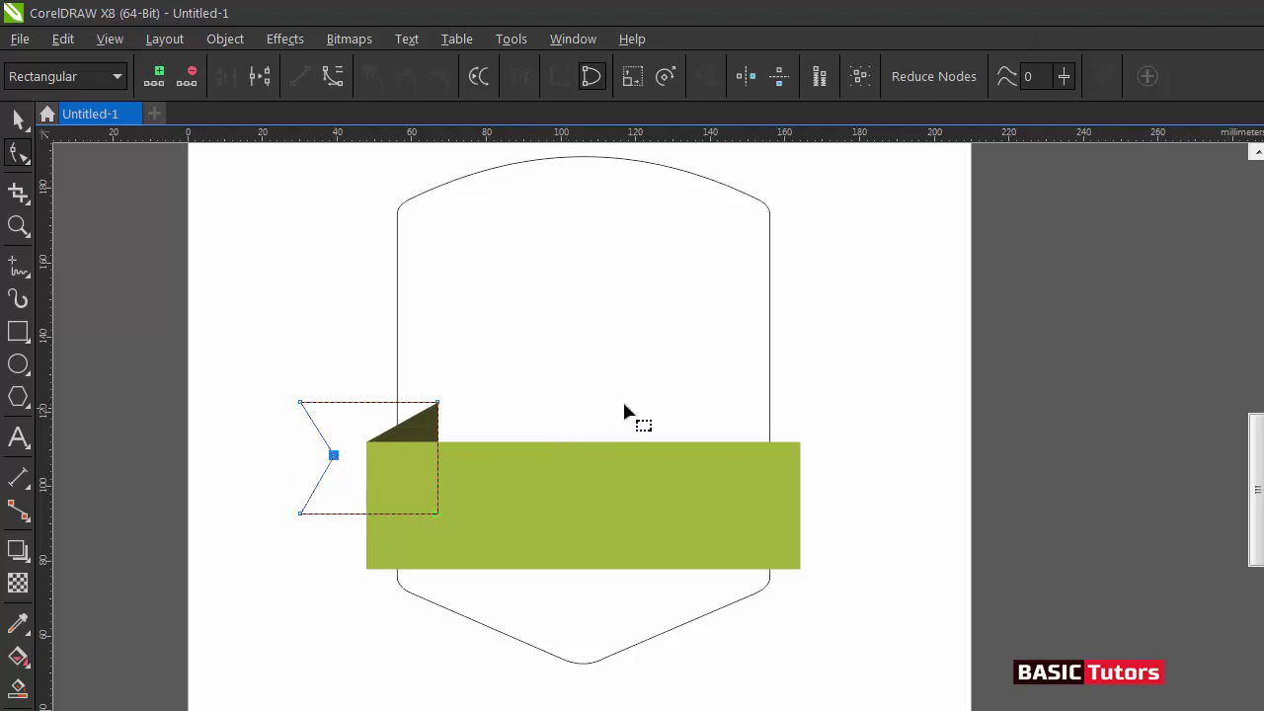
pyautogui.press('space')
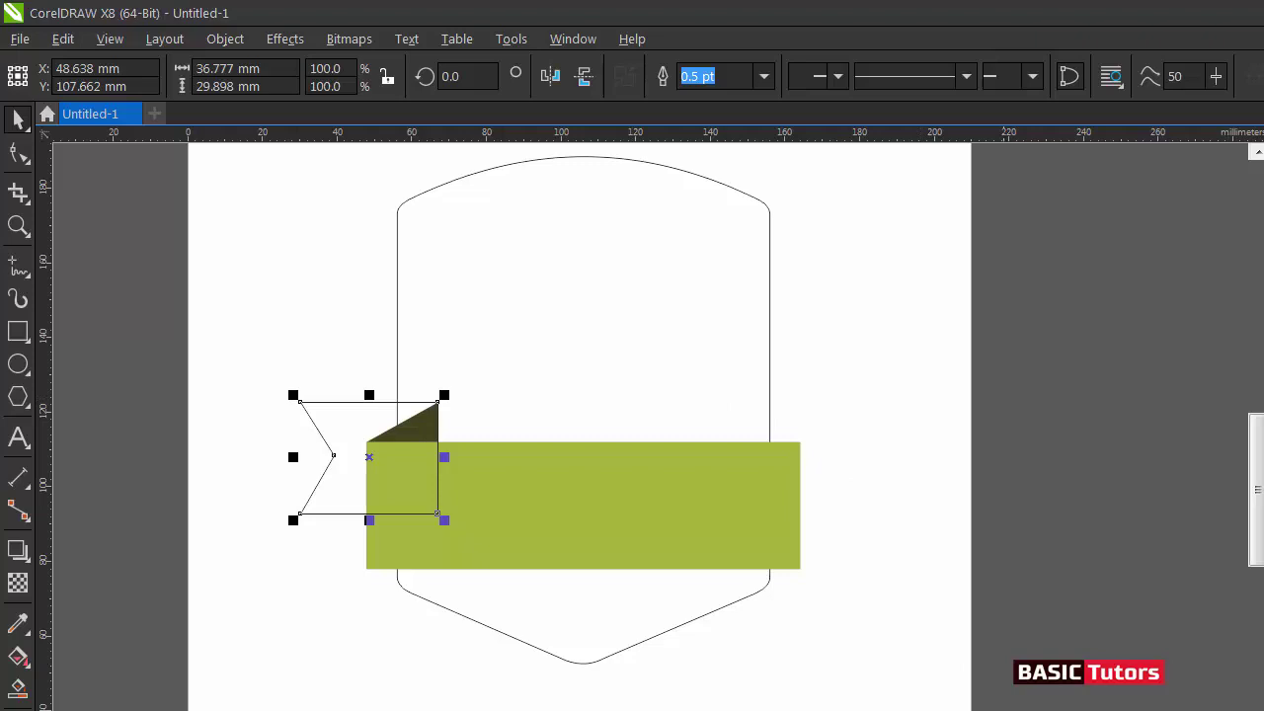
# Fill the notched tail with medium olive green, without an outline, and send it behind the fold and the band
pyautogui.click(1261, 707)
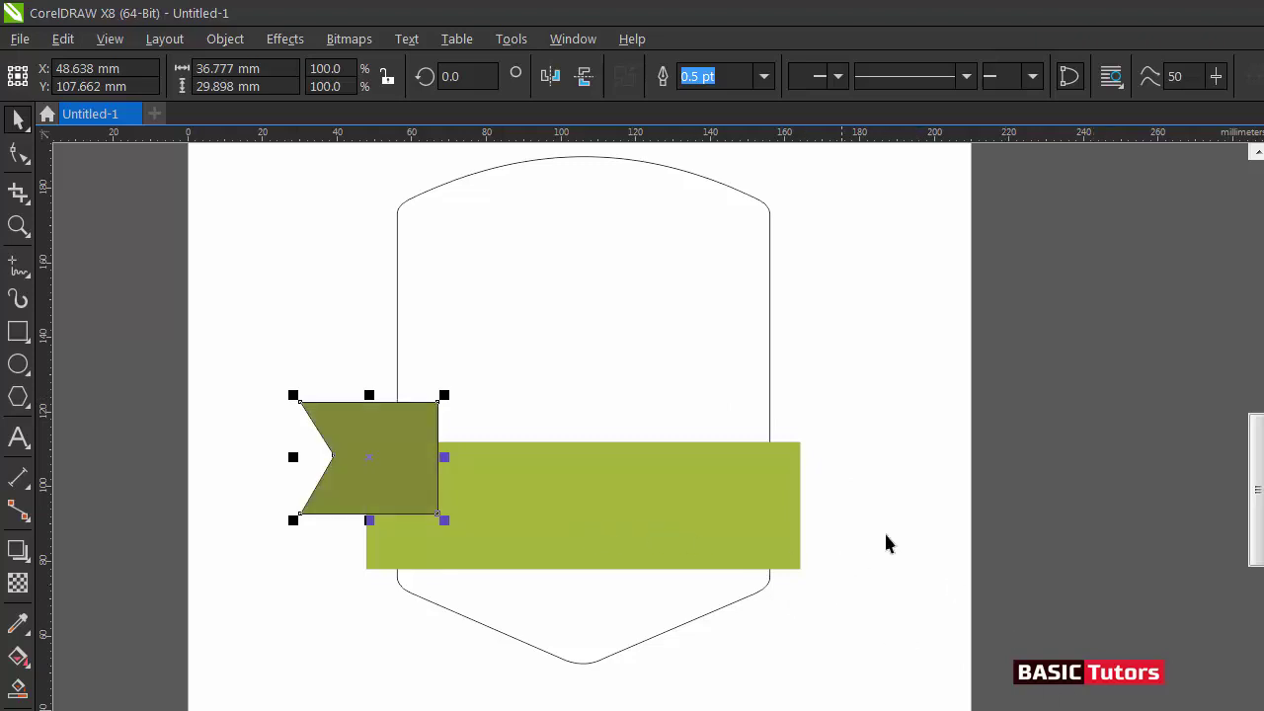
pyautogui.rightClick(1262, 158)
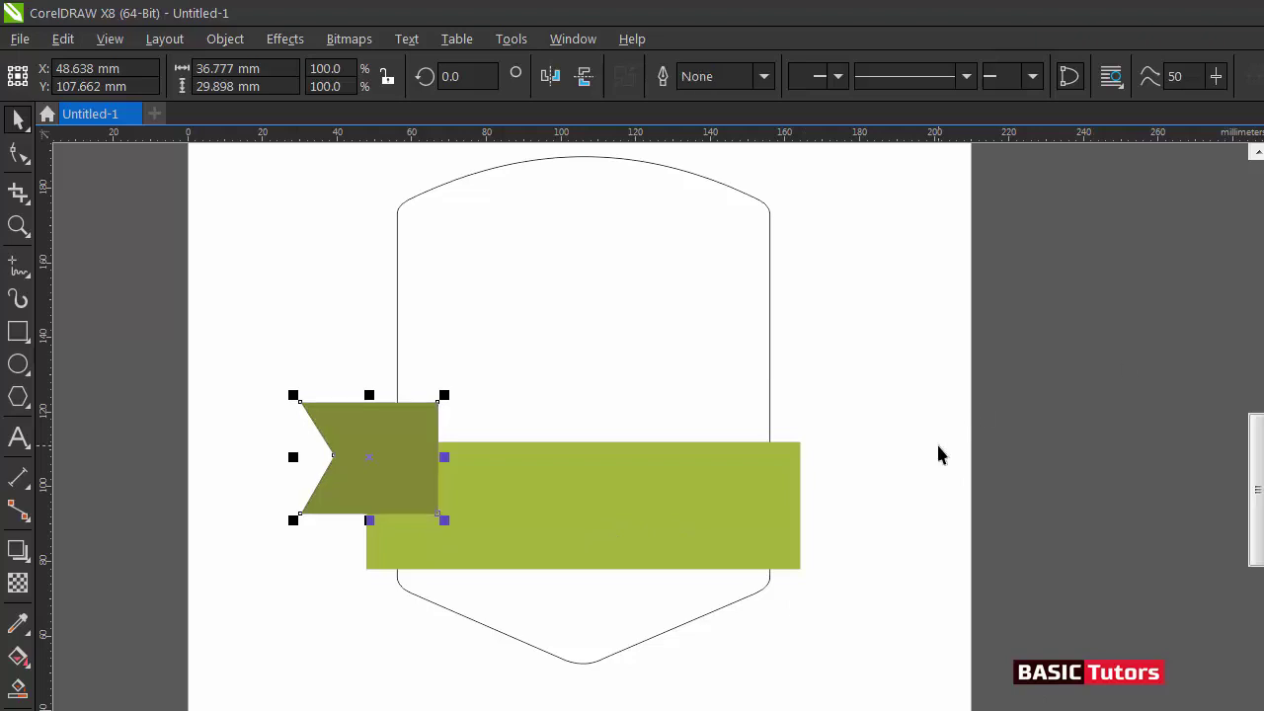
pyautogui.hotkey('ctrl', 'pagedown')
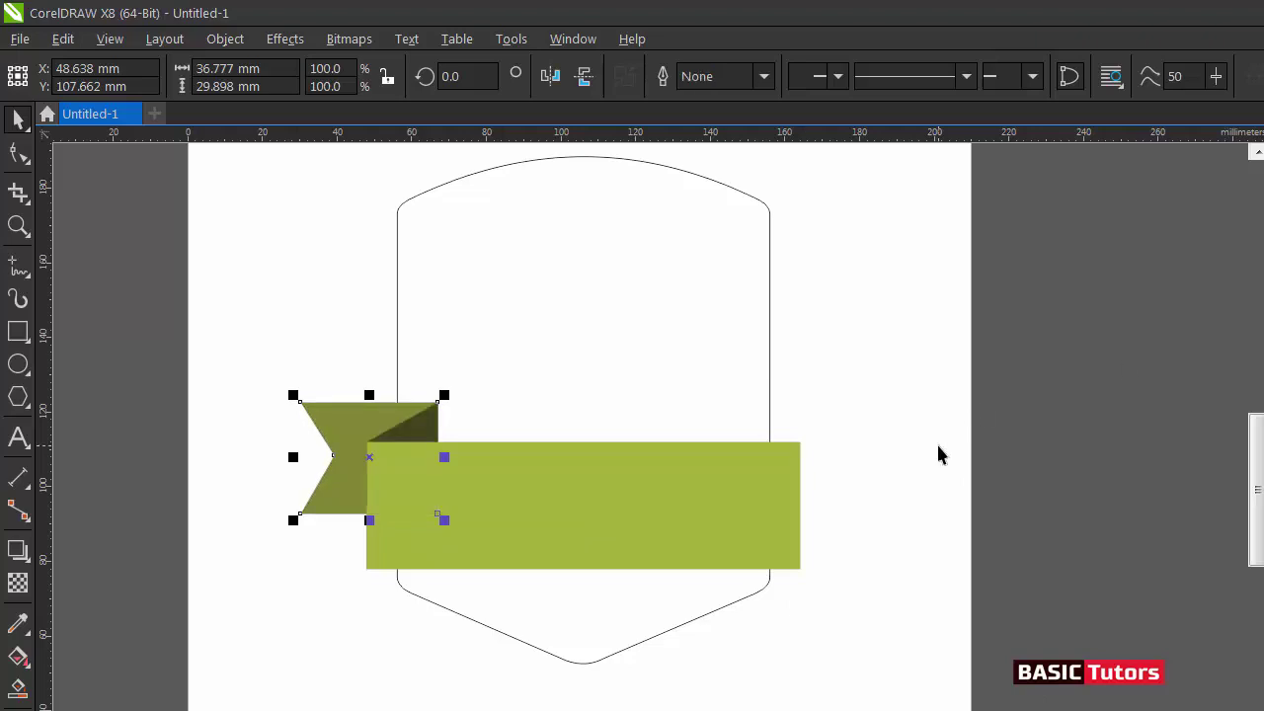
pyautogui.click(223, 340)
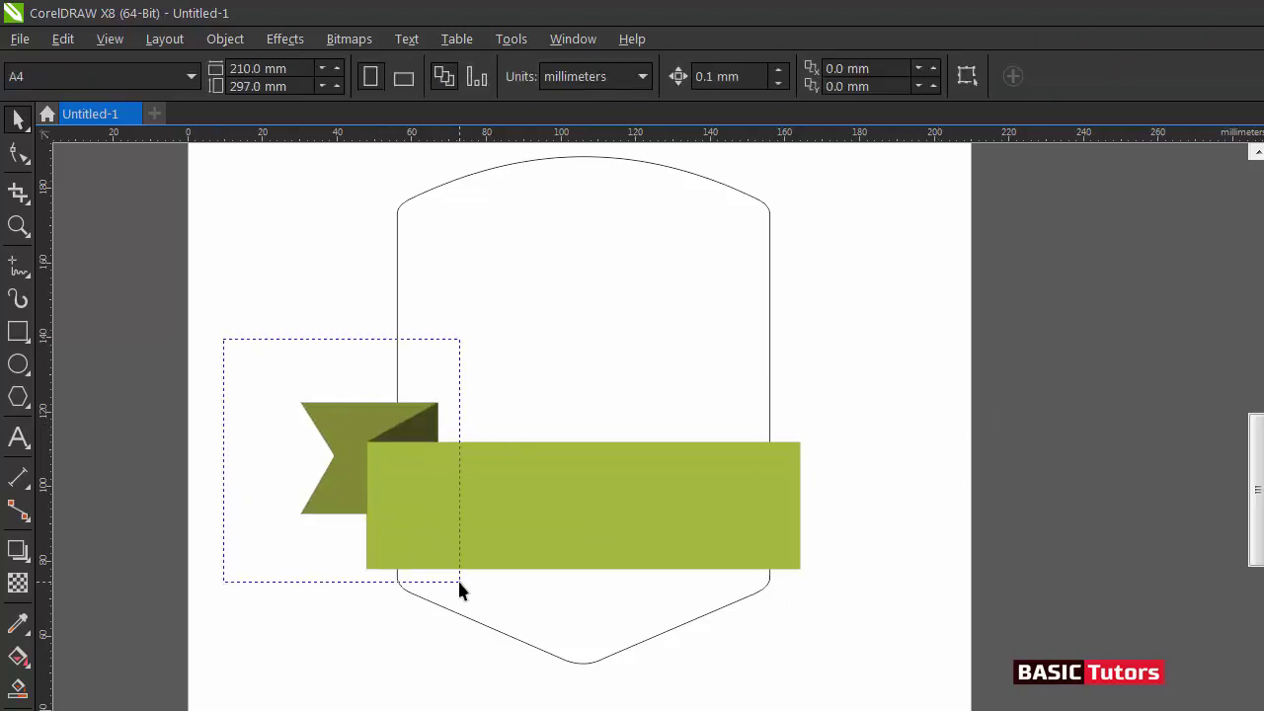
pyautogui.moveTo(459, 582); pyautogui.dragTo(459, 543)
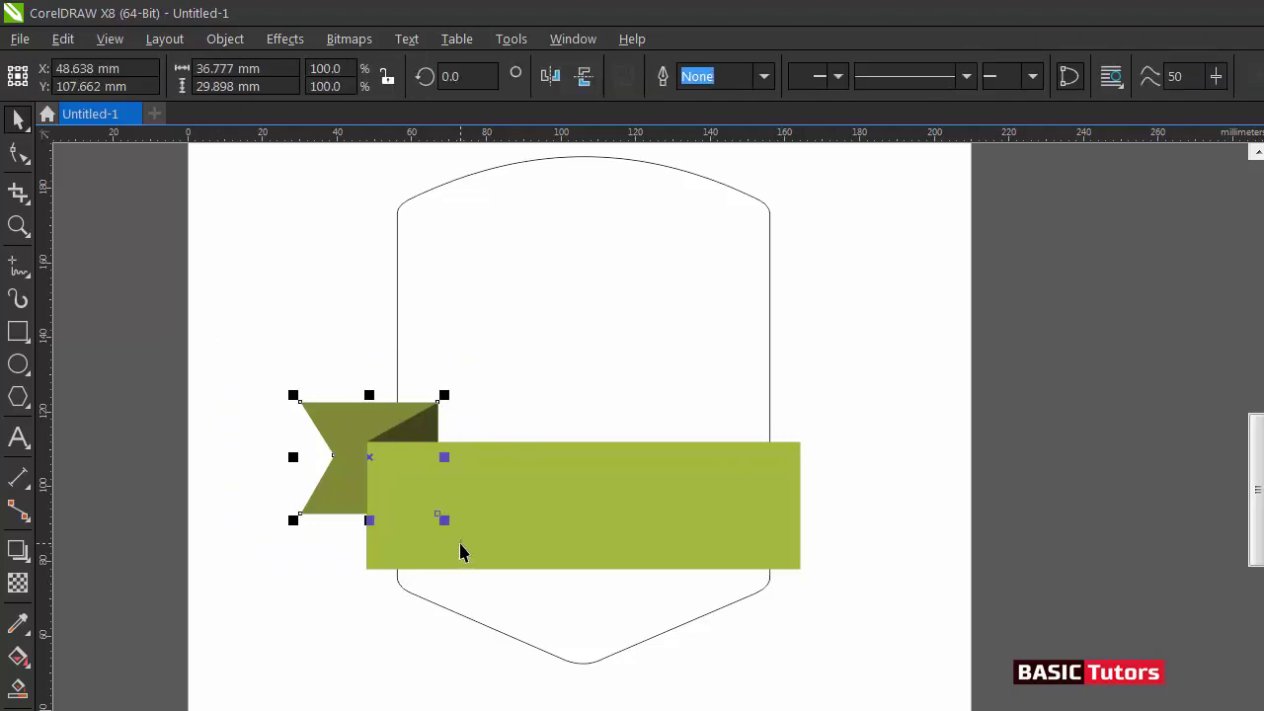
pyautogui.moveTo(289, 457); pyautogui.dragTo(775, 451)
pyautogui.press('Delete')
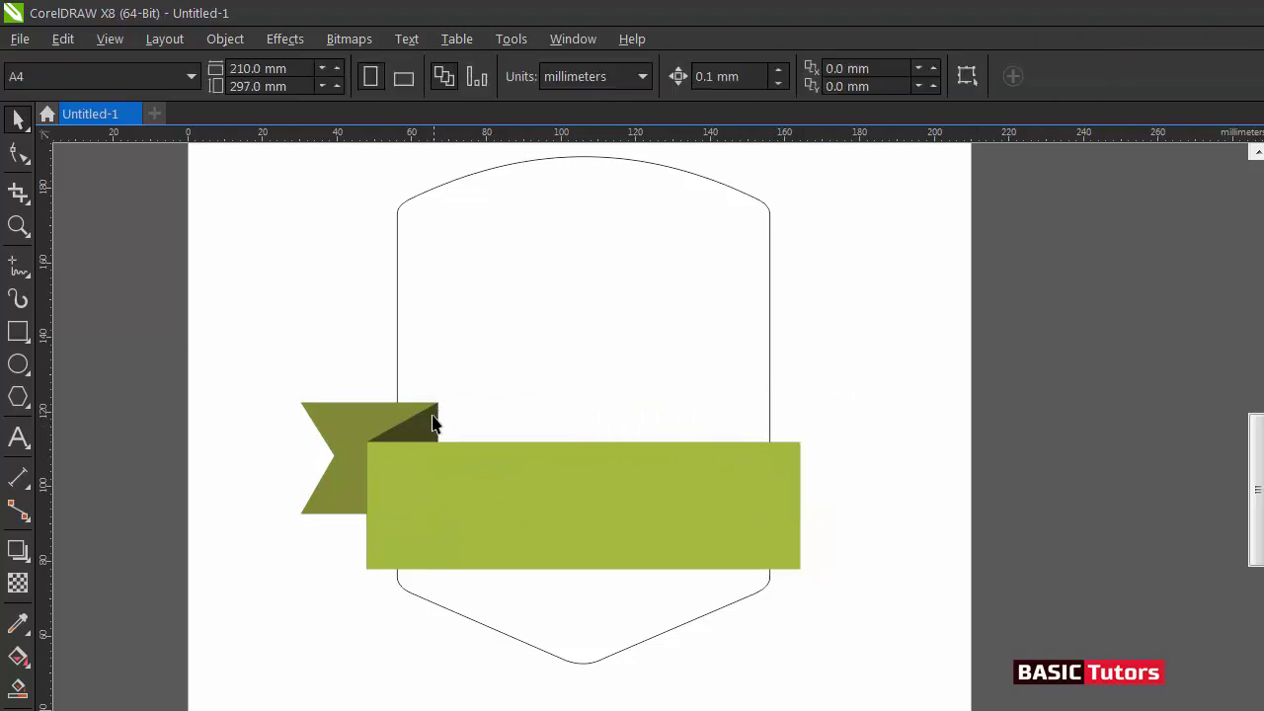
# Duplicate the left ribbon tail with its fold, mirror the copy horizontally and place it at the band's right end
pyautogui.click(433, 423)
pyautogui.click(339, 420)
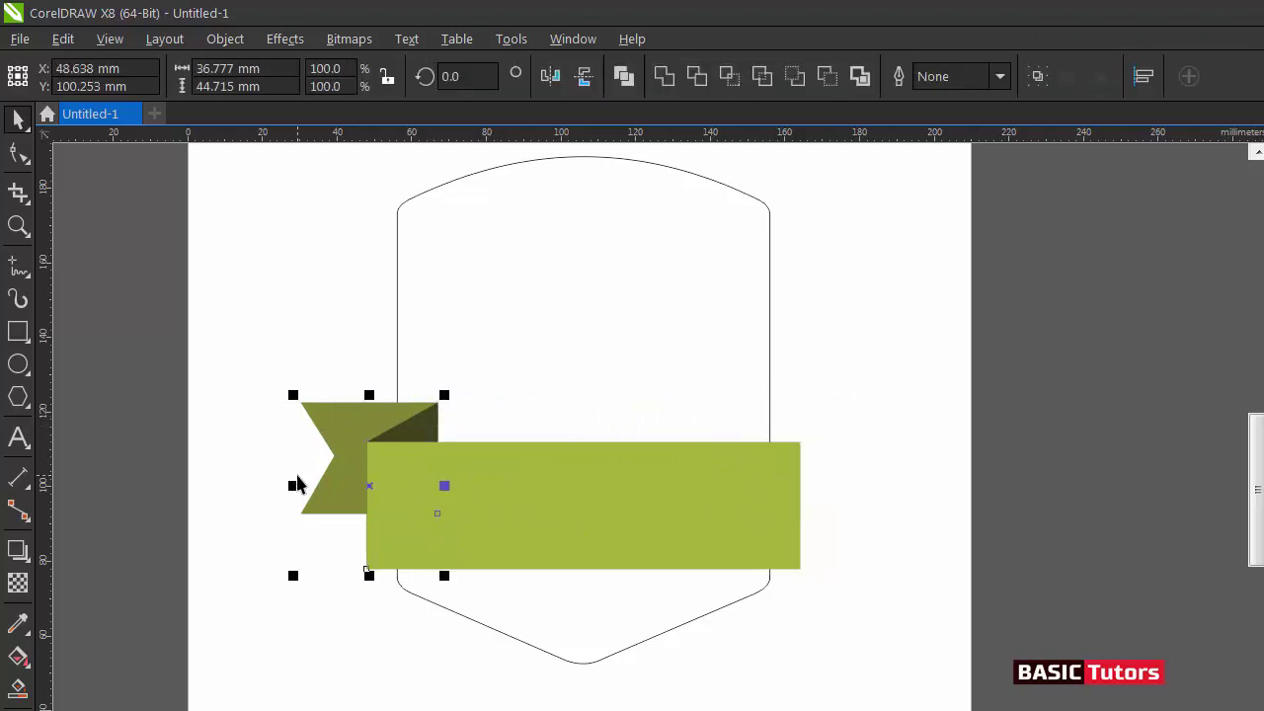
pyautogui.moveTo(375, 494); pyautogui.dragTo(692, 491)
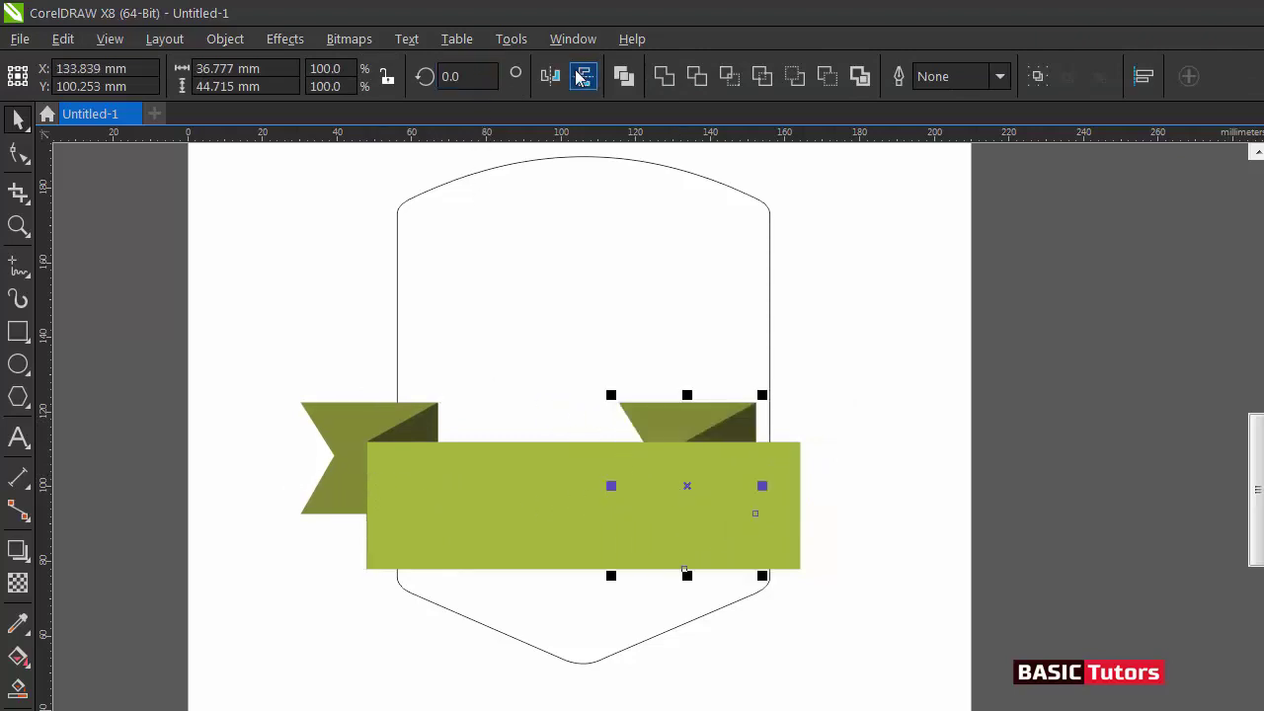
pyautogui.click(550, 76)
pyautogui.moveTo(687, 491); pyautogui.dragTo(801, 488)
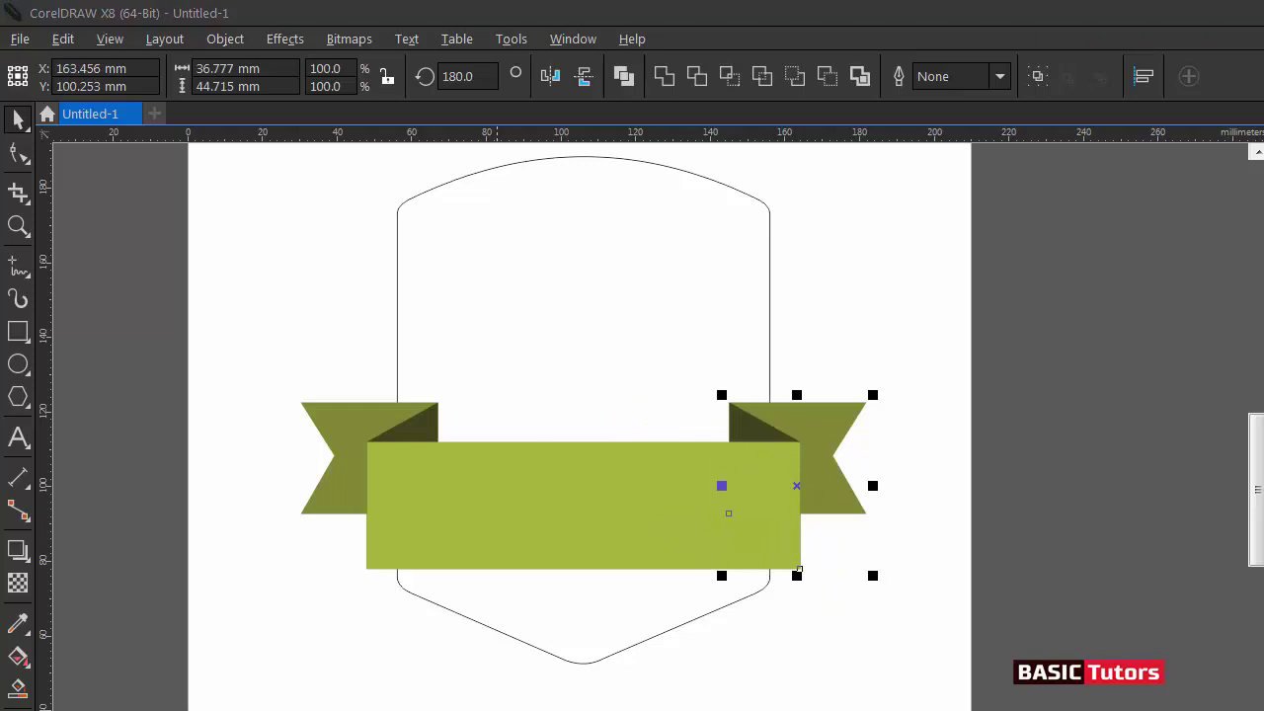
pyautogui.click(1010, 602)
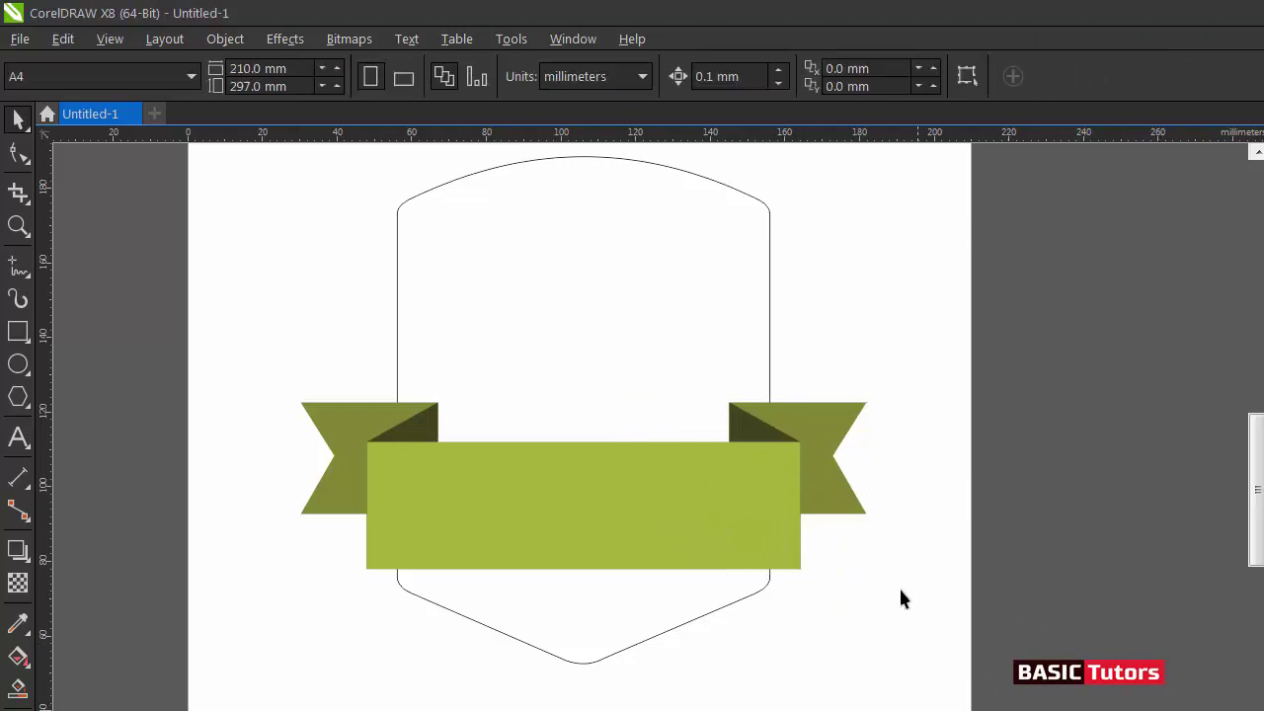
# Fill the shield shape with teal blue and remove its outline
pyautogui.click(728, 601)
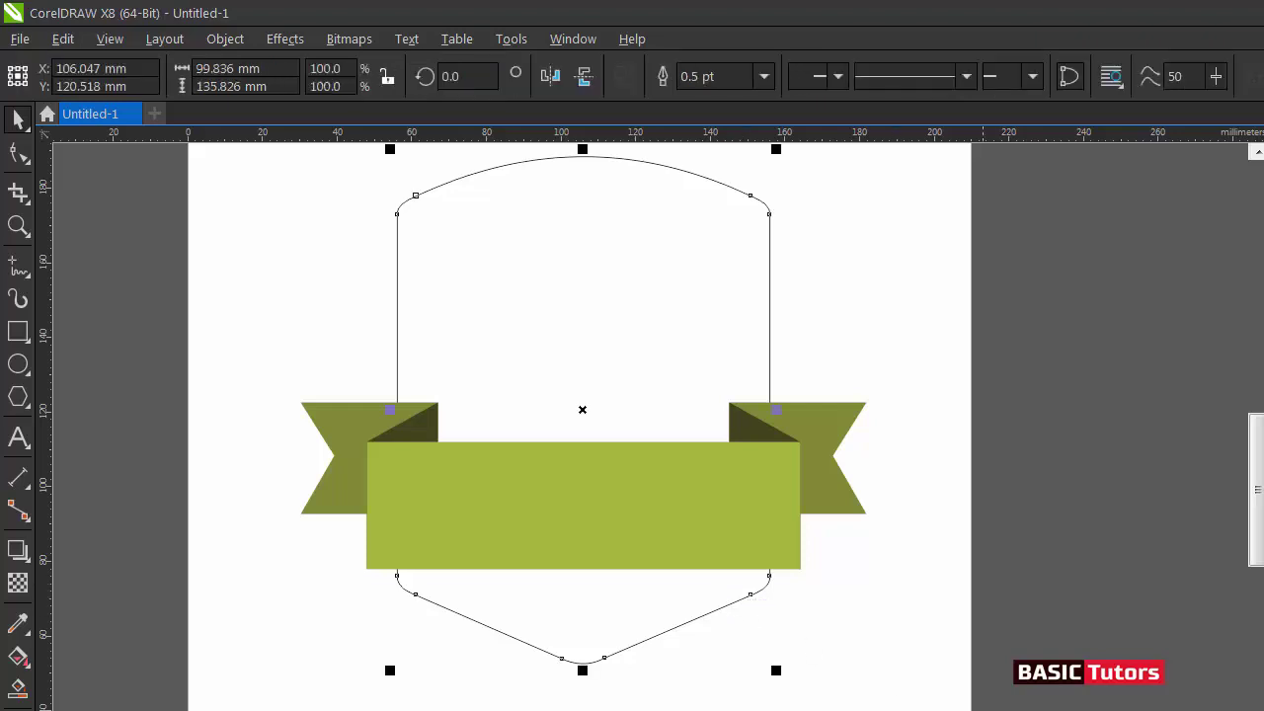
pyautogui.click(878, 709)
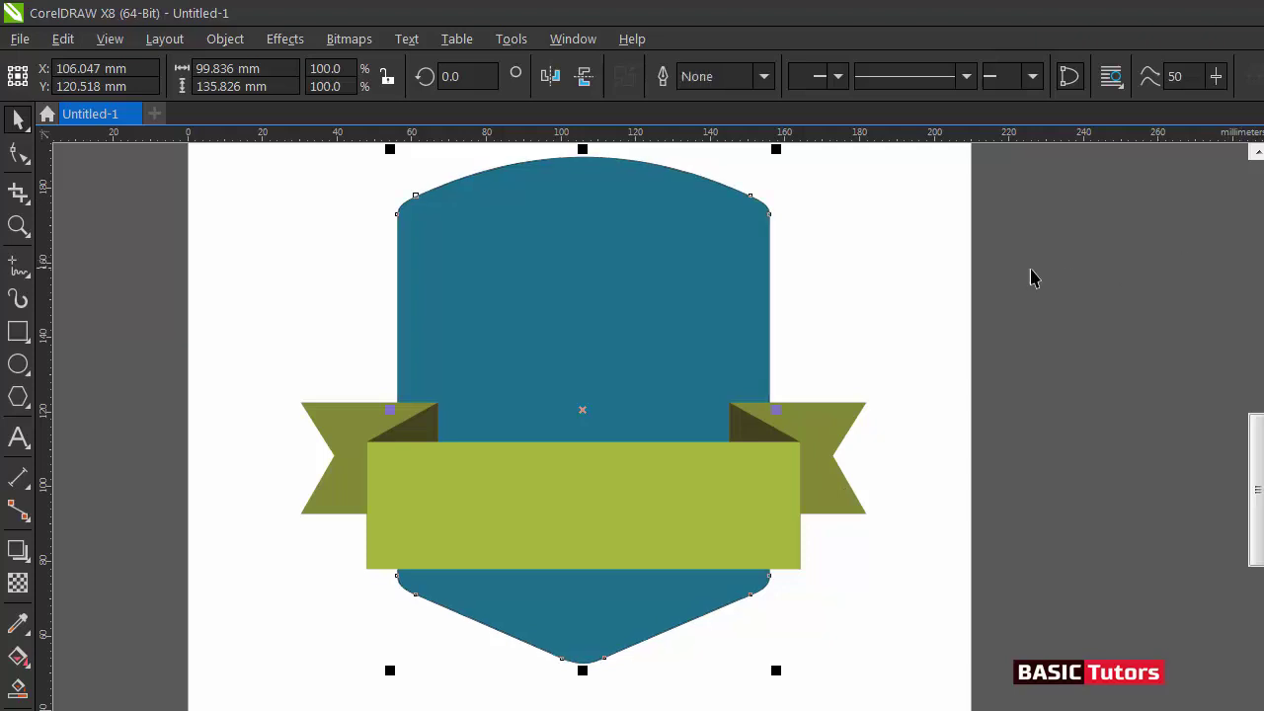
pyautogui.click(967, 269)
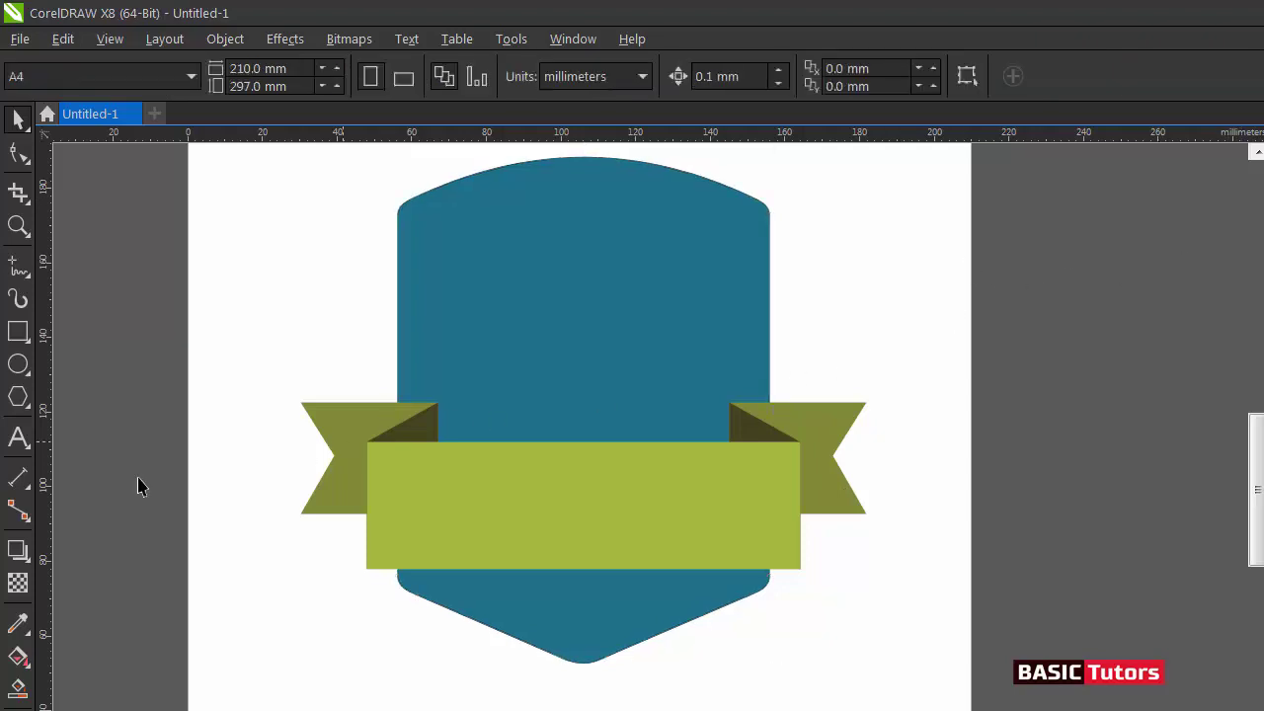
# Add the text "BOWLING" beside the shield and set its font to Legend M54
pyautogui.click(18, 439)
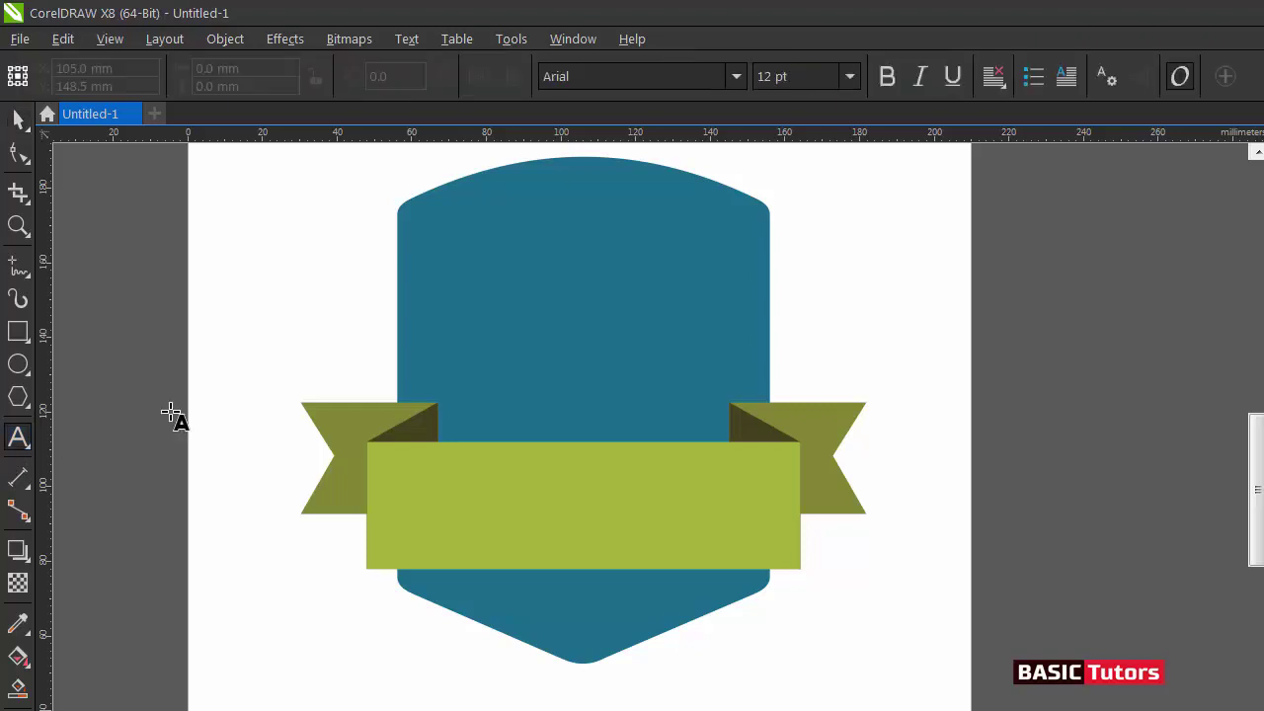
pyautogui.click(237, 317)
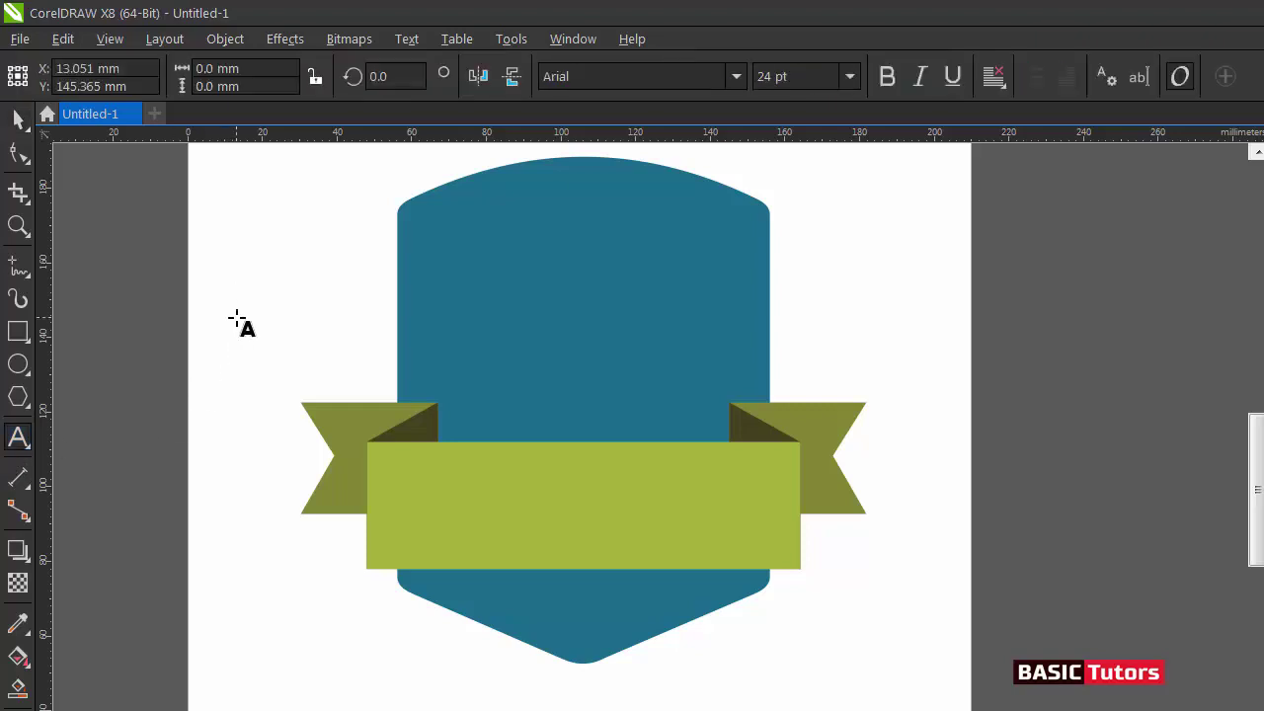
pyautogui.write('BO')
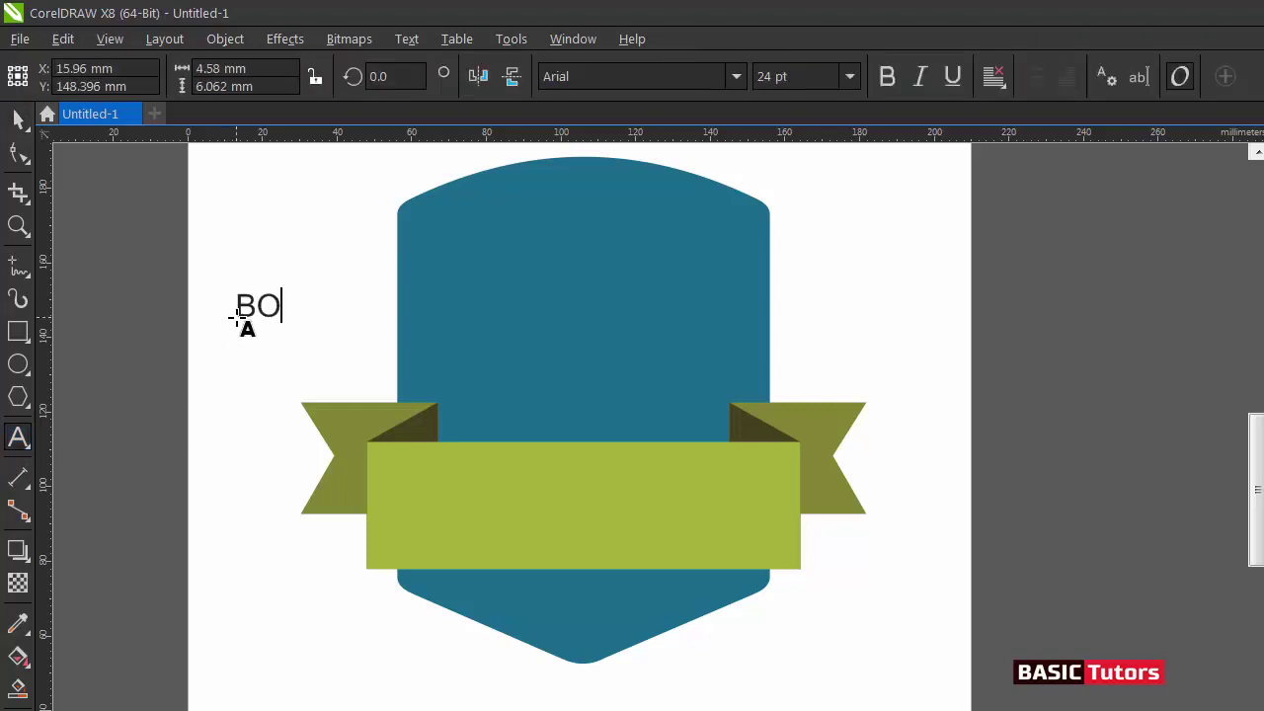
pyautogui.write('WLING')
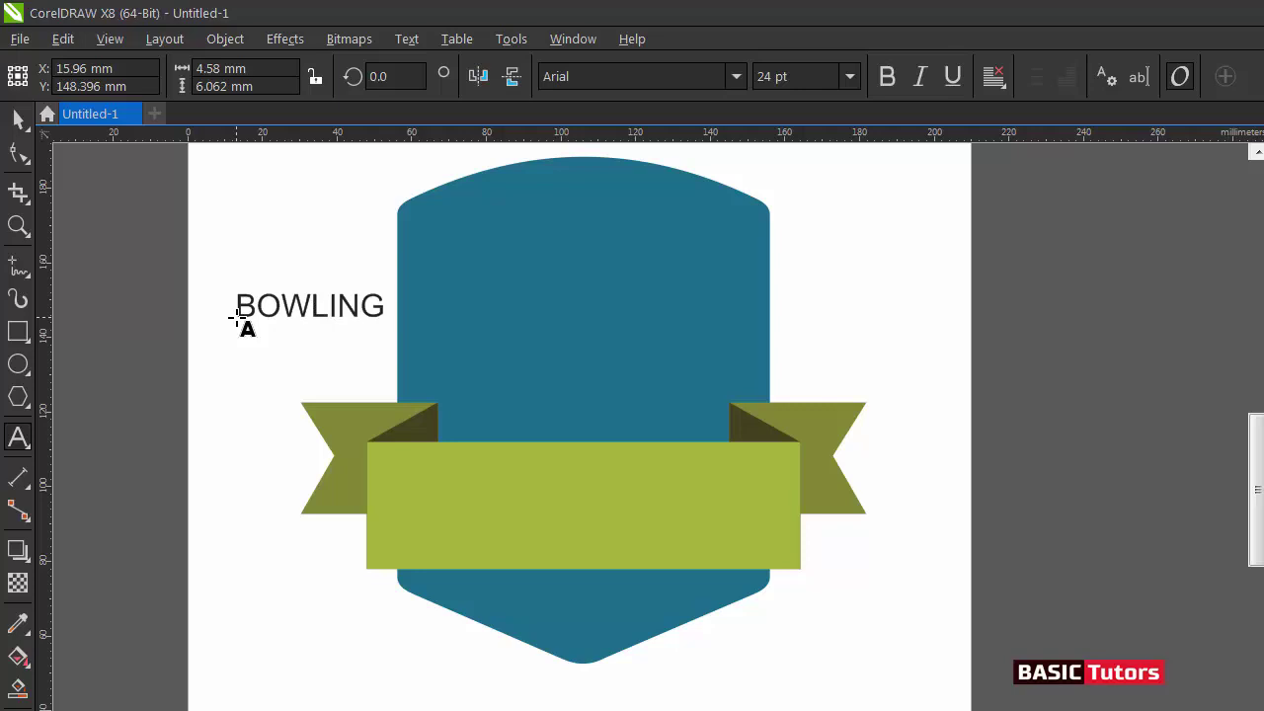
pyautogui.hotkey('ctrl', 'space')
pyautogui.click(629, 76)
pyautogui.write('L')
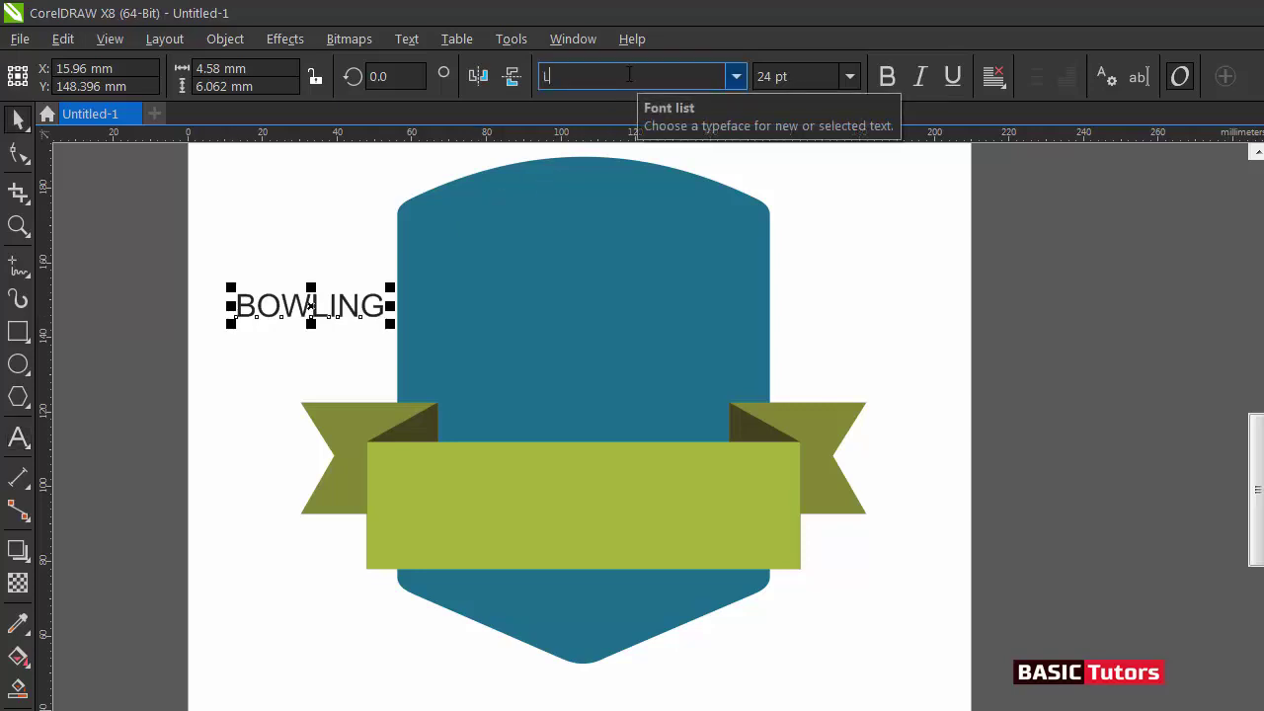
pyautogui.write('egend M54')
pyautogui.press('Return')
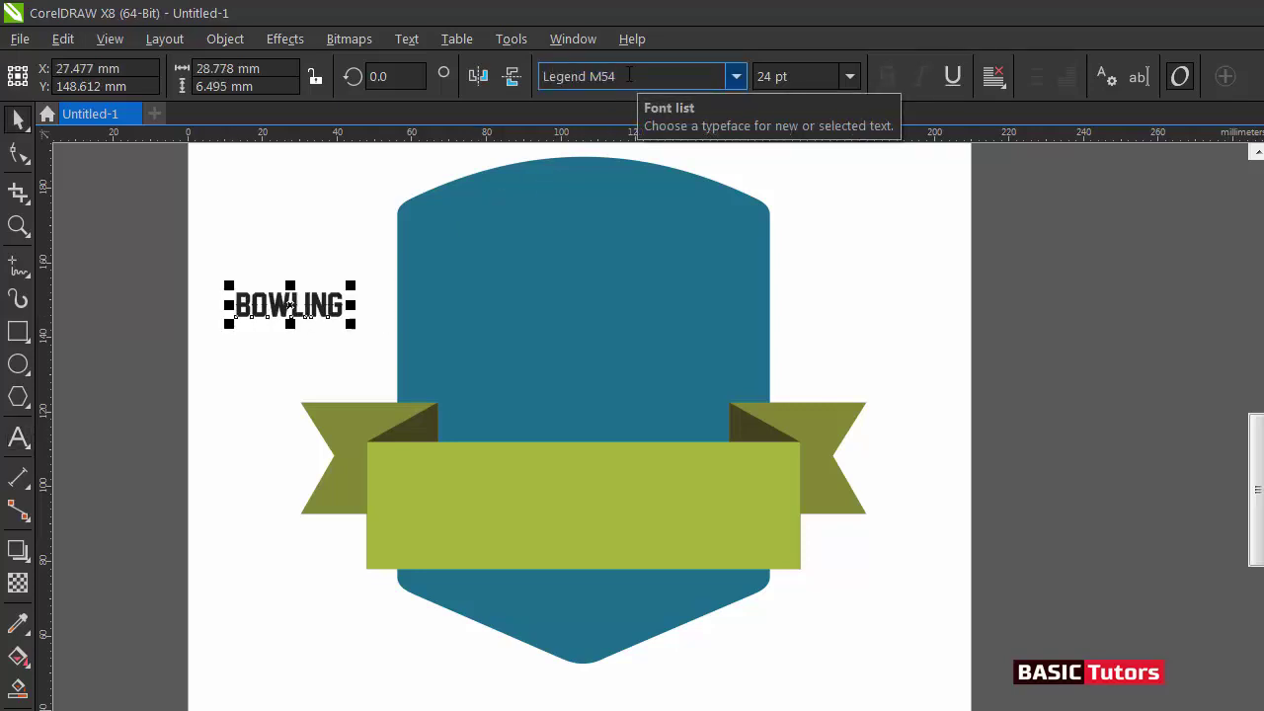
# Enlarge the BOWLING text to about 51 pt and centre it on the light green band
pyautogui.moveTo(351, 324); pyautogui.dragTo(409, 342)
pyautogui.moveTo(290, 301); pyautogui.dragTo(559, 506)
pyautogui.keyDown('shift'); pyautogui.click(671, 452); pyautogui.keyUp('shift')
pyautogui.press('c')
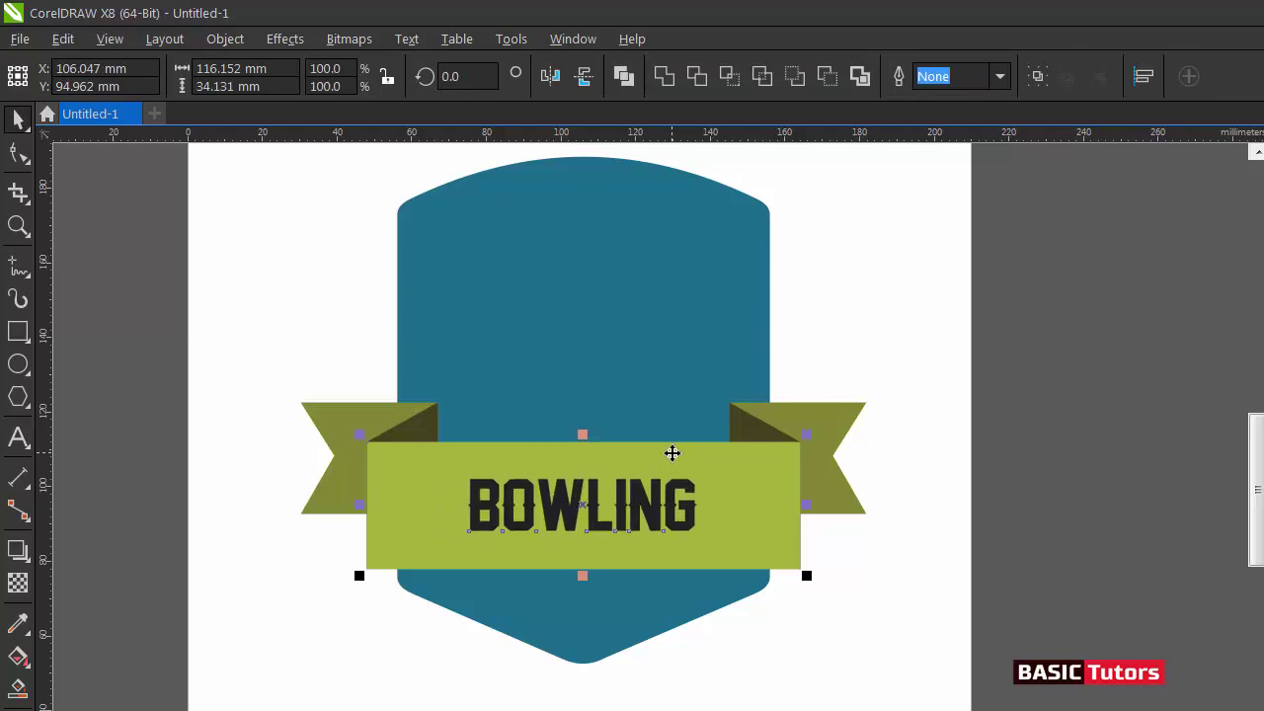
pyautogui.click(583, 504)
pyautogui.click(200, 561)
# Widen the BOWLING text's letter spacing until it is about 83 mm wide and recentre it horizontally on the band
pyautogui.click(530, 502)
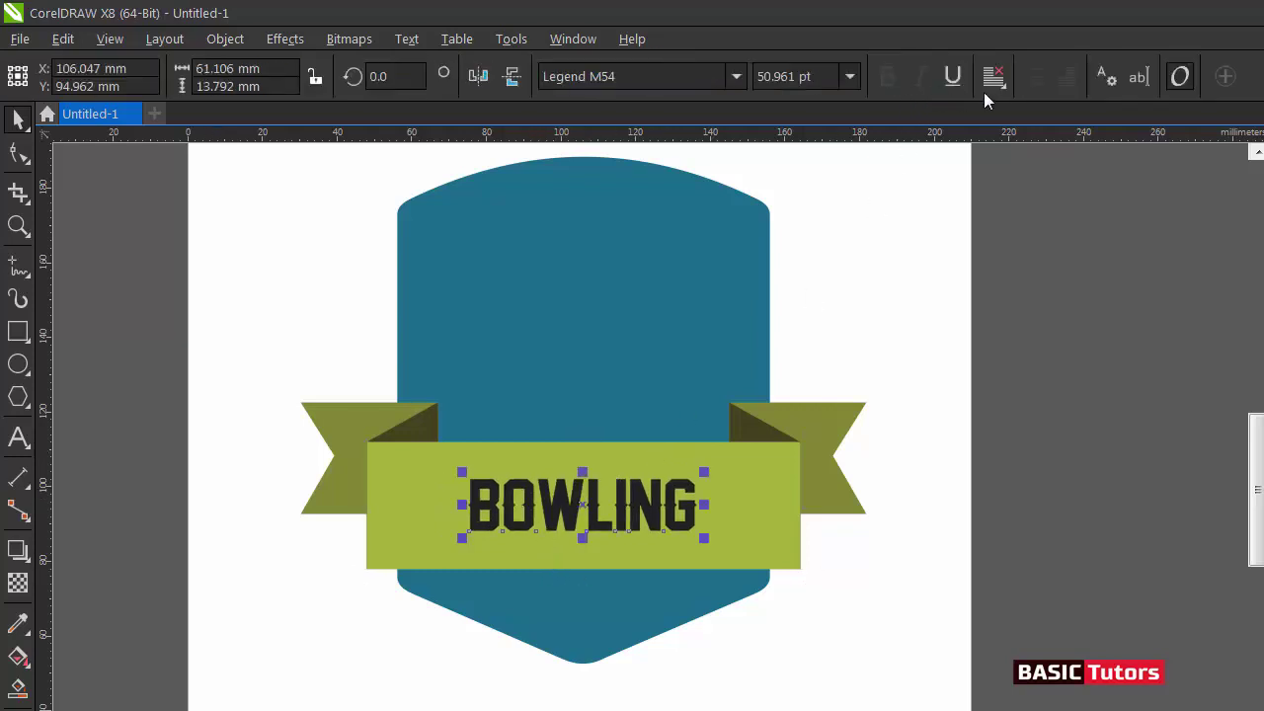
pyautogui.moveTo(569, 505); pyautogui.dragTo(550, 508)
pyautogui.doubleClick(550, 507)
pyautogui.hotkey('ctrl', 'a')
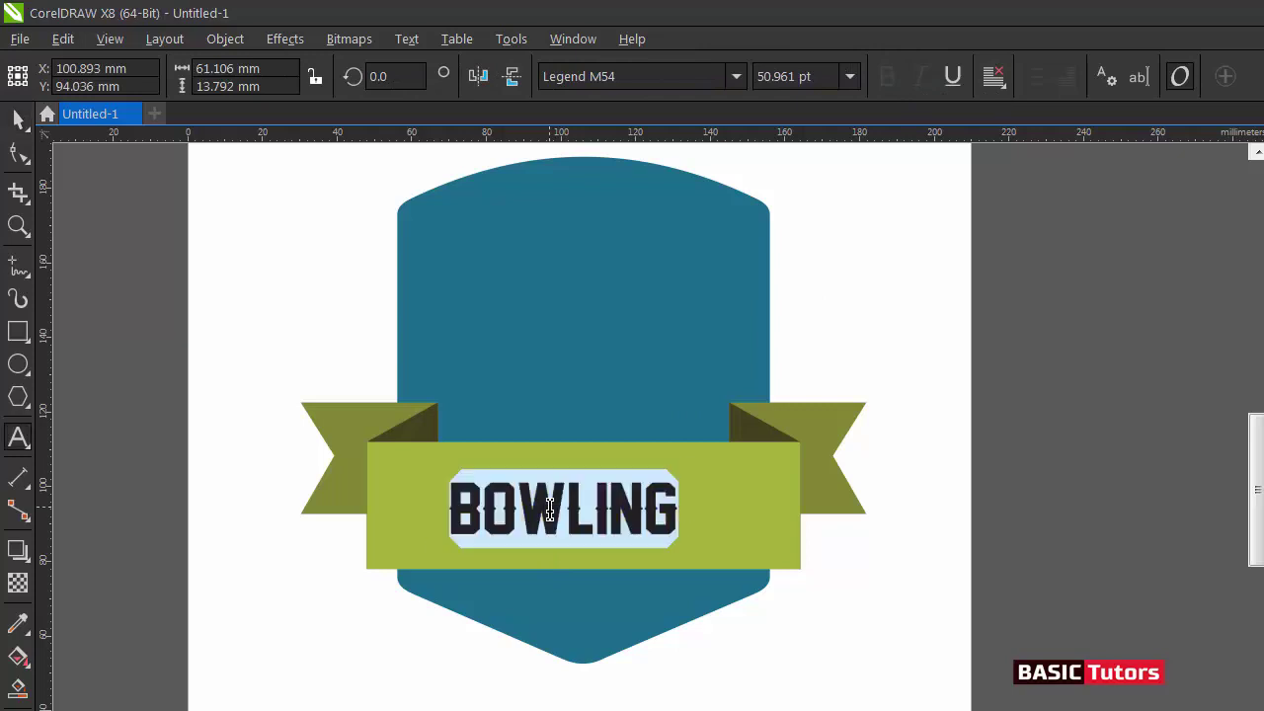
pyautogui.hotkey('ctrl', 'shift', '.')
pyautogui.hotkey('ctrl', 'shift', '.')
pyautogui.hotkey('ctrl', 'shift', '.')
pyautogui.hotkey('ctrl', 'shift', '.')
pyautogui.hotkey('ctrl', 'shift', '.')
pyautogui.hotkey('ctrl', 'shift', '.')
pyautogui.hotkey('ctrl', 'shift', '.')
pyautogui.hotkey('ctrl', 'shift', '.')
pyautogui.hotkey('ctrl', 'shift', '.')
pyautogui.hotkey('ctrl', 'shift', '.')
pyautogui.hotkey('ctrl', 'shift', '.')
pyautogui.hotkey('ctrl', 'shift', '.')
pyautogui.hotkey('ctrl', 'shift', '.')
pyautogui.hotkey('ctrl', 'shift', '.')
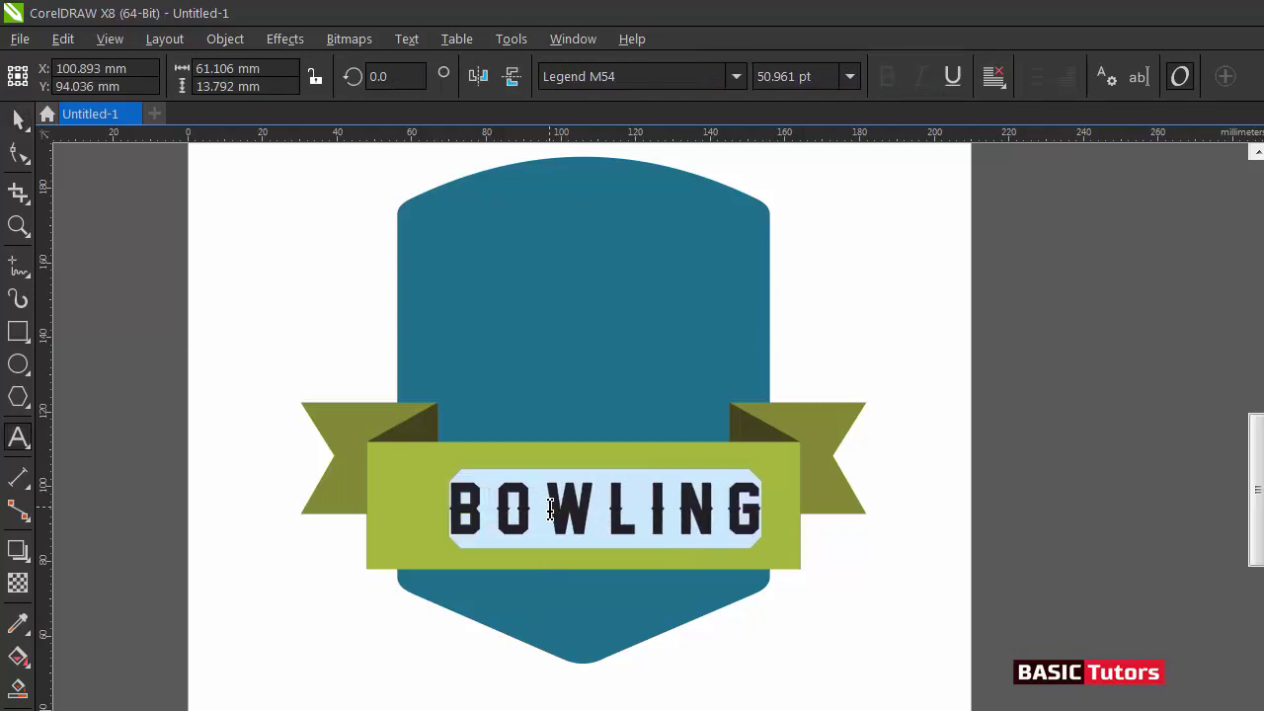
pyautogui.hotkey('ctrl', 'space')
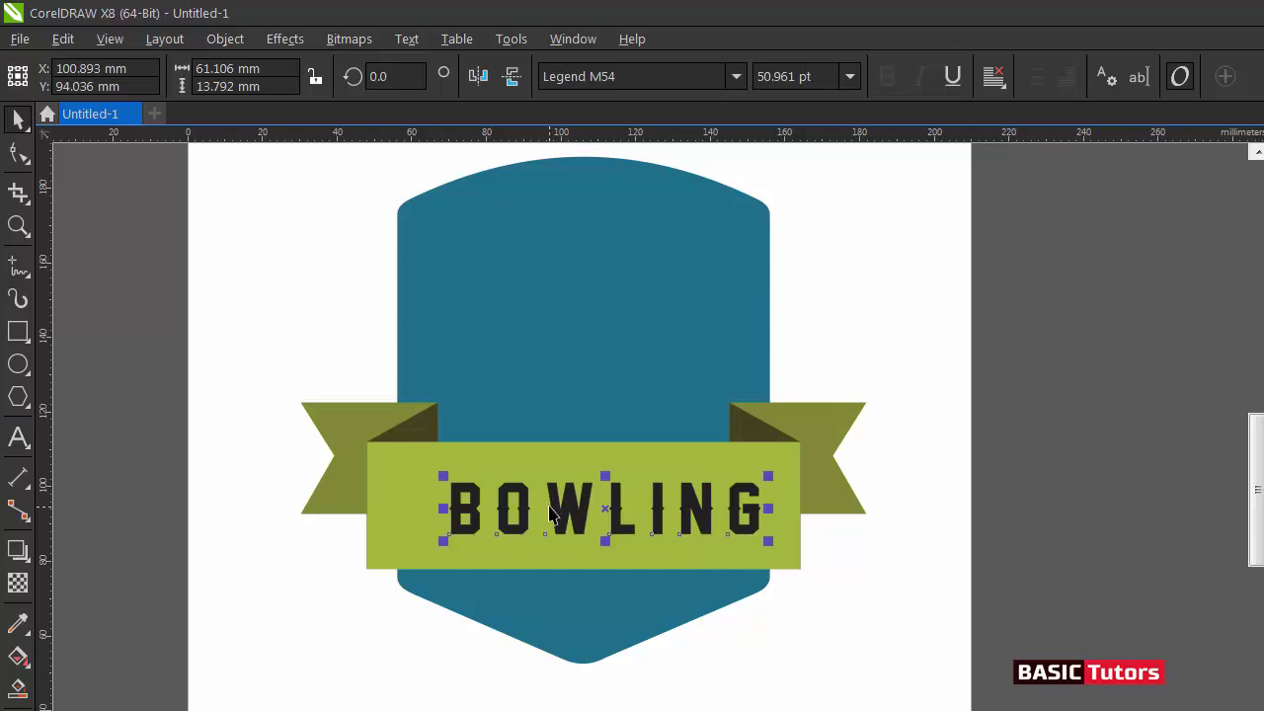
pyautogui.click(467, 458)
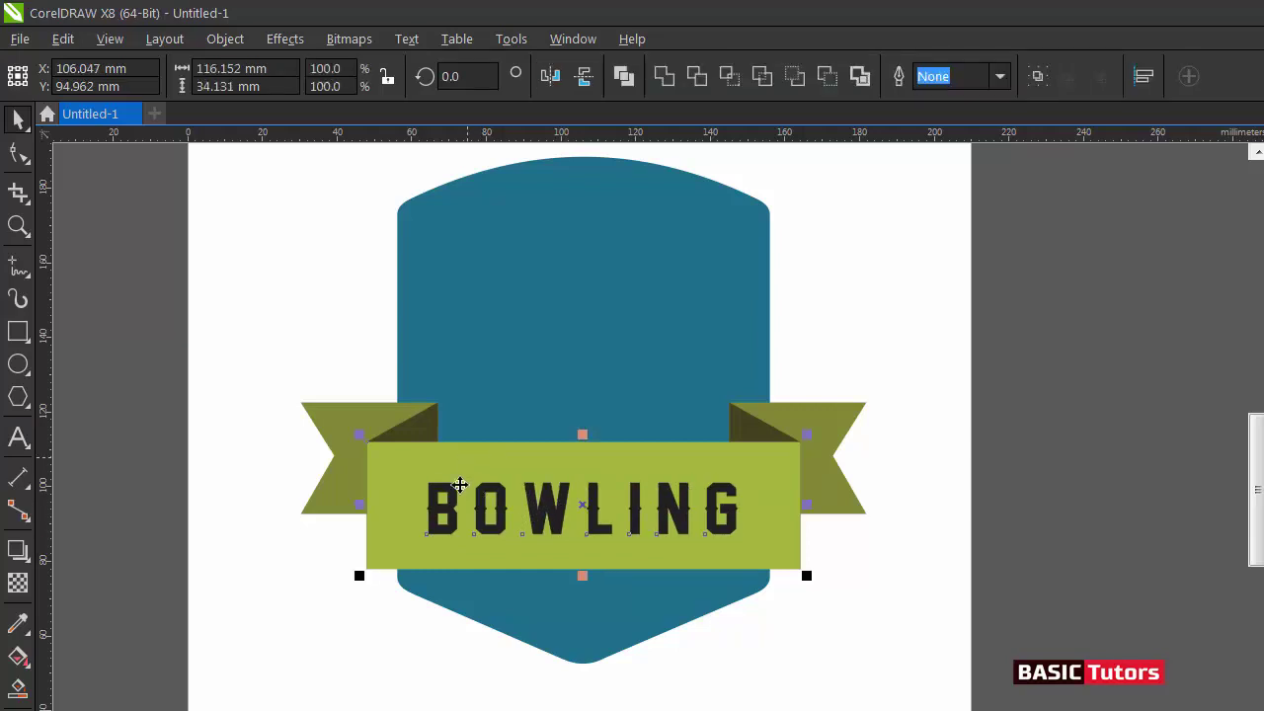
pyautogui.click(991, 551)
# Try white and green on the BOWLING text, and settle on a dark teal fill
pyautogui.click(726, 522)
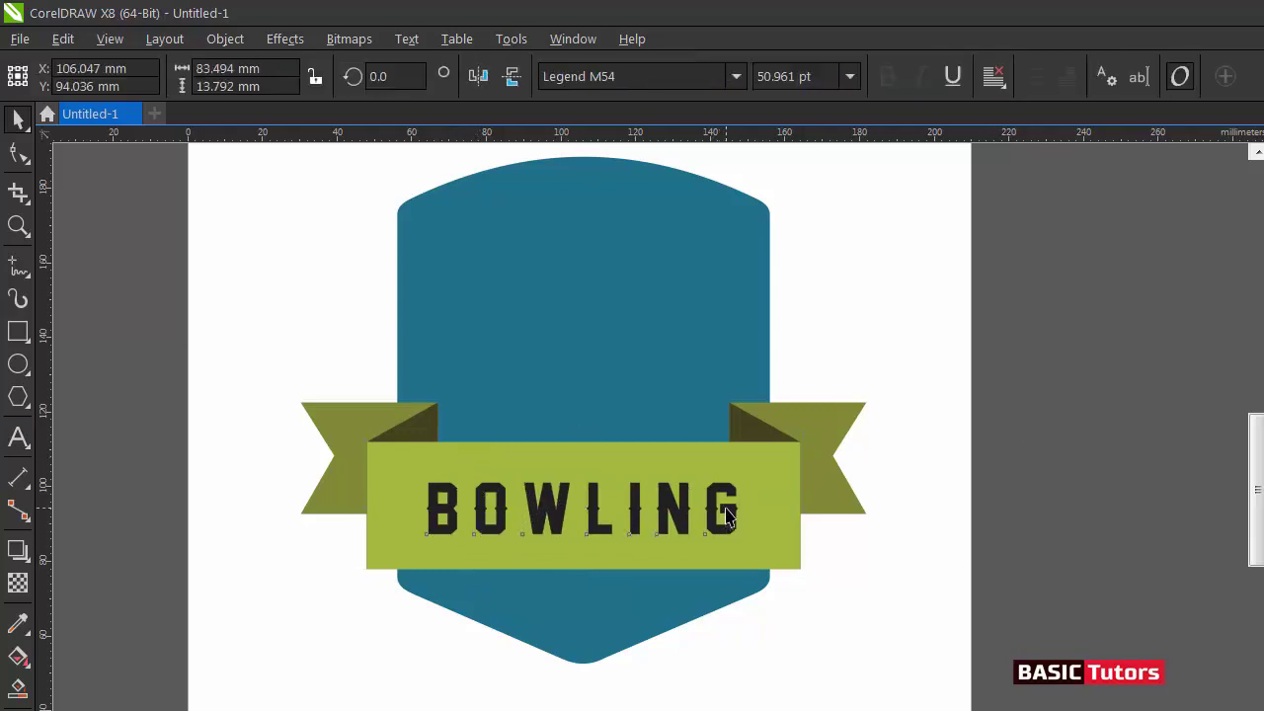
pyautogui.click(1254, 489)
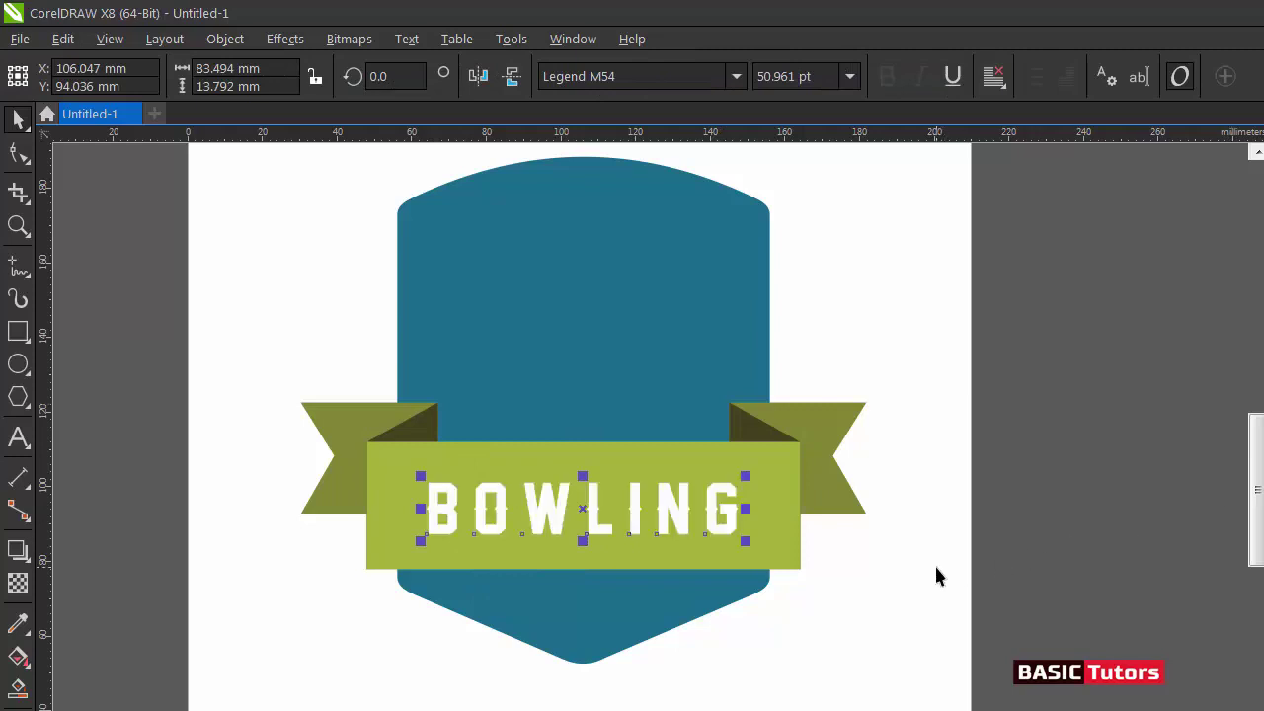
pyautogui.hotkey('shift', 'pagedown')
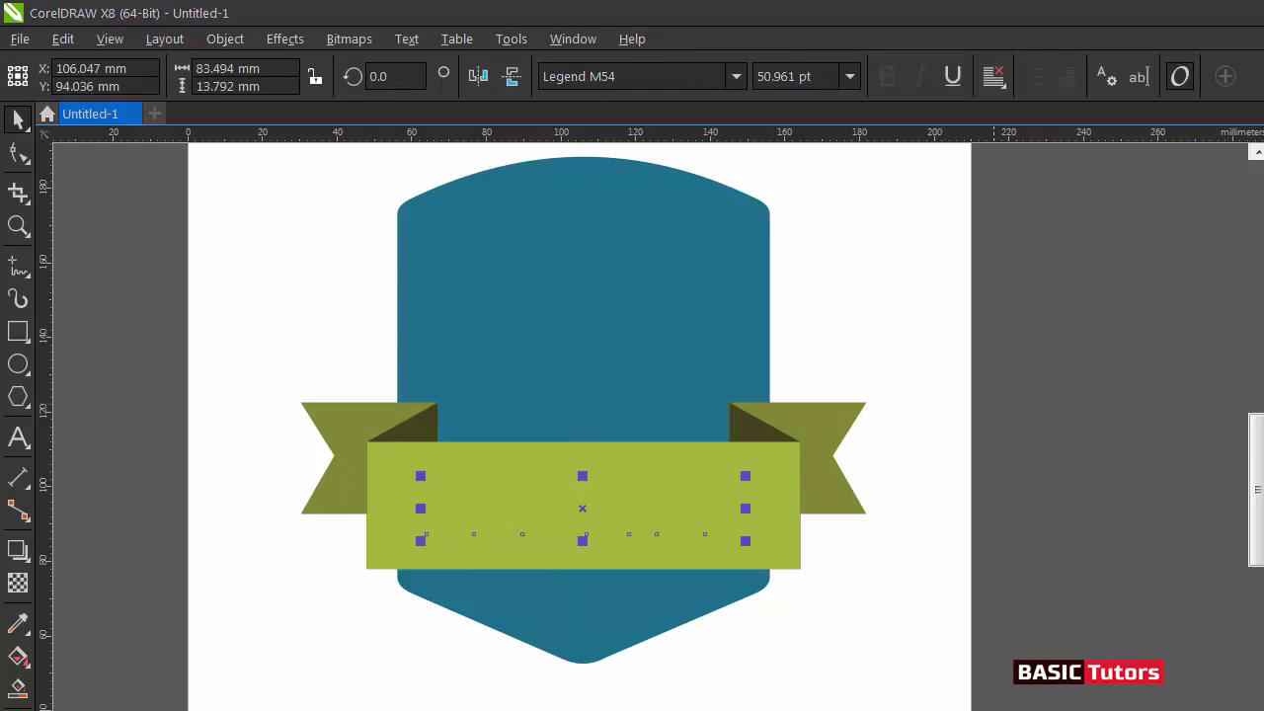
pyautogui.click(939, 601)
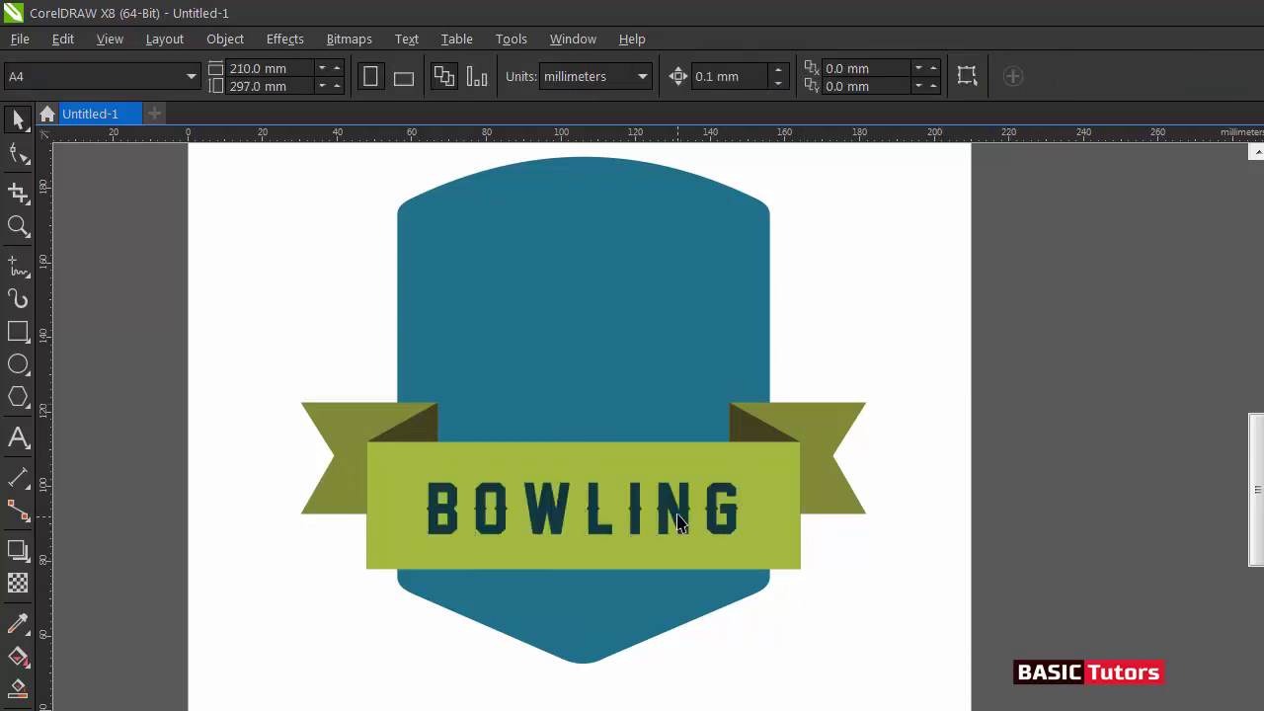
# Tighten the BOWLING text's letter spacing slightly and align it to the band's horizontal centre
pyautogui.doubleClick(678, 511)
pyautogui.doubleClick(678, 511)
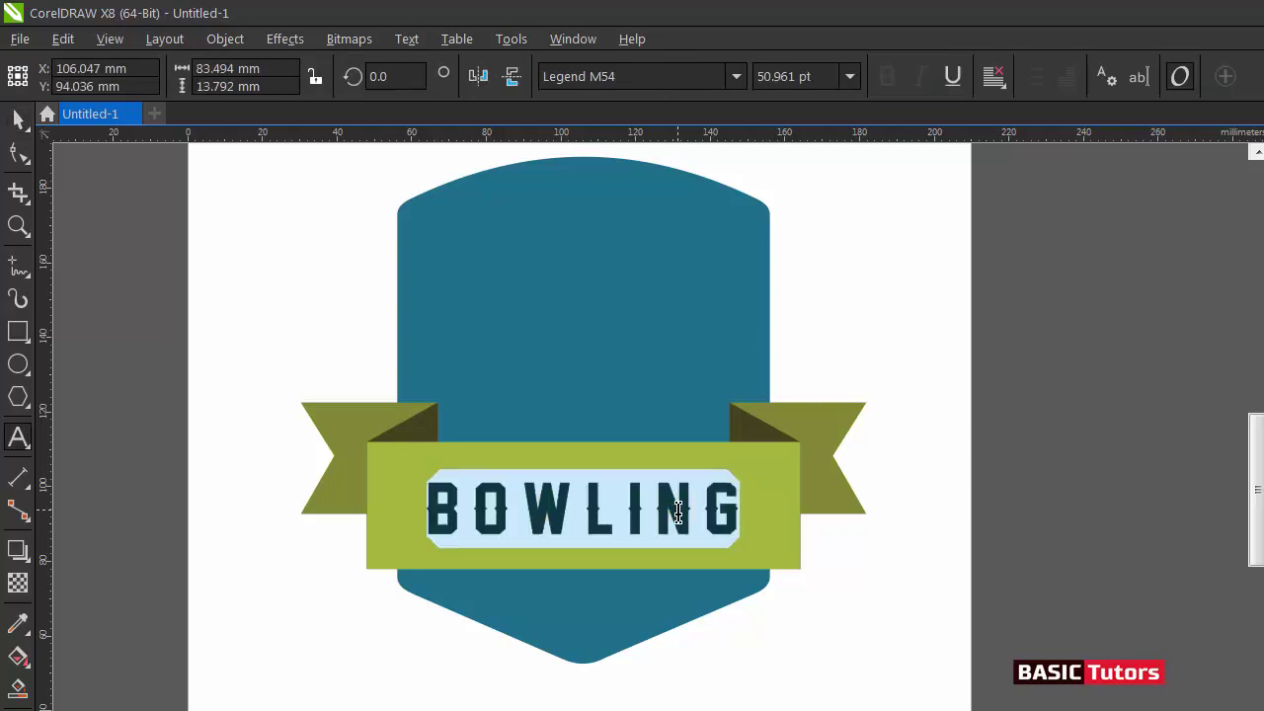
pyautogui.hotkey('ctrl', 'shift', 'Left')
pyautogui.hotkey('ctrl', 'shift', 'Left')
pyautogui.hotkey('ctrl', 'shift', 'Left')
pyautogui.hotkey('ctrl', 'shift', 'Left')
pyautogui.hotkey('ctrl', 'shift', 'Left')
pyautogui.hotkey('ctrl', 'shift', 'Left')
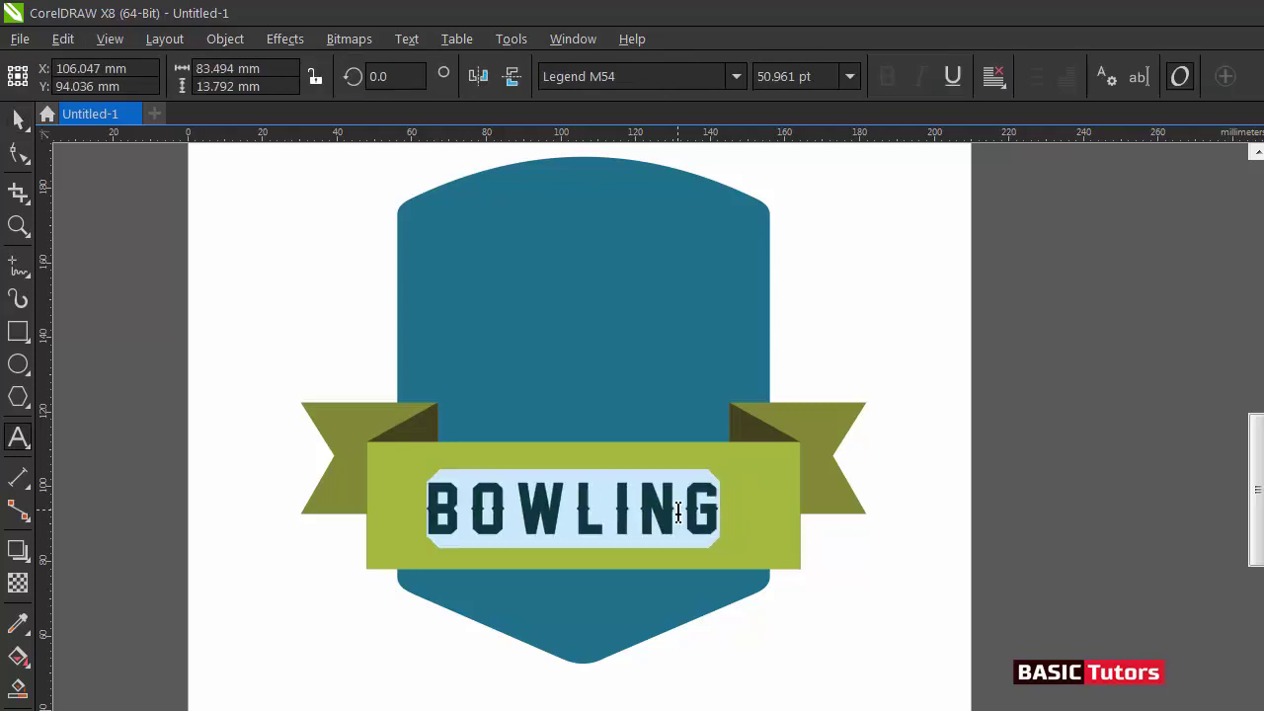
pyautogui.hotkey('ctrl', 'space')
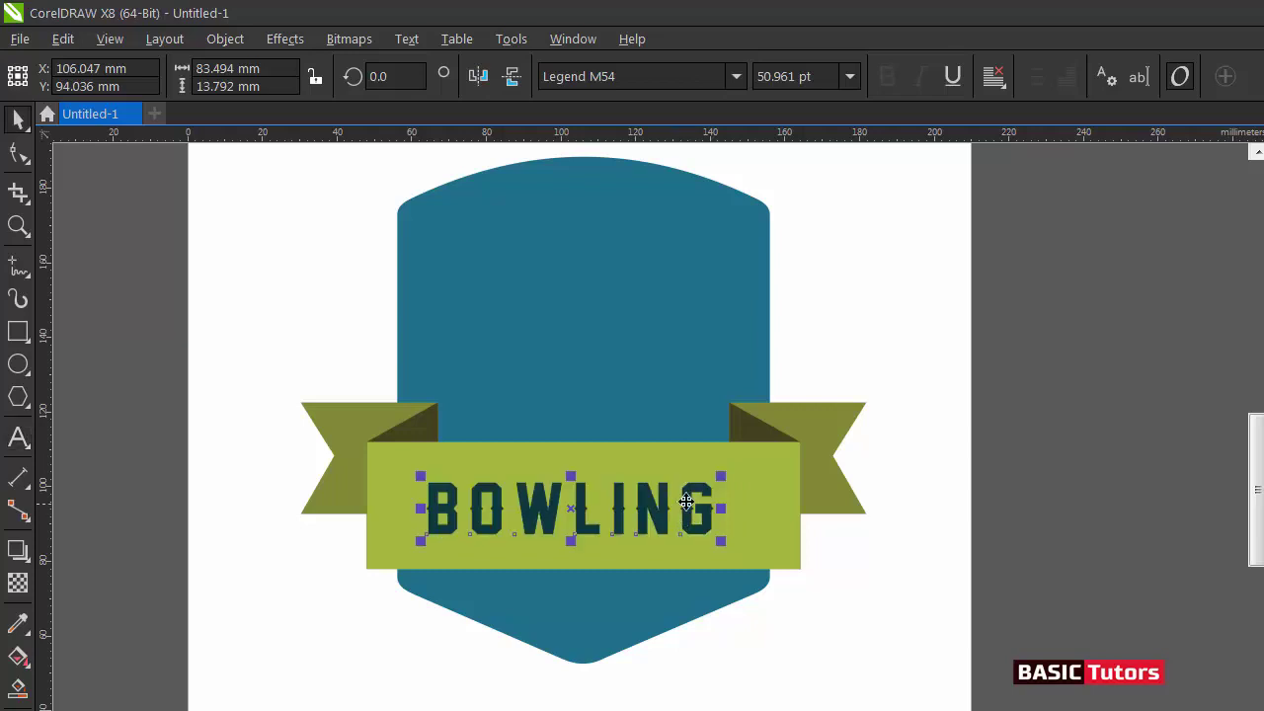
pyautogui.keyDown('shift'); pyautogui.click(740, 484); pyautogui.keyUp('shift')
pyautogui.press('c')
pyautogui.click(899, 387)
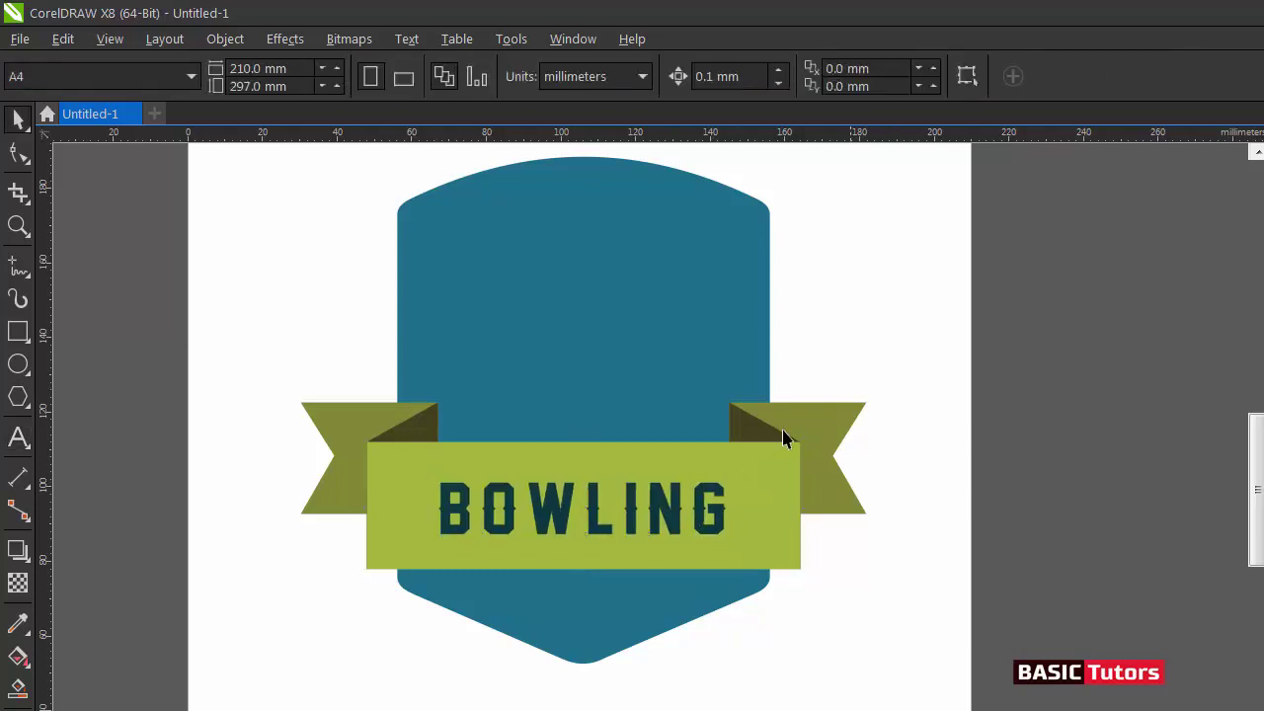
# Add the text "- TOURNAMENT -" on the page near the shield's upper left side
pyautogui.click(17, 437)
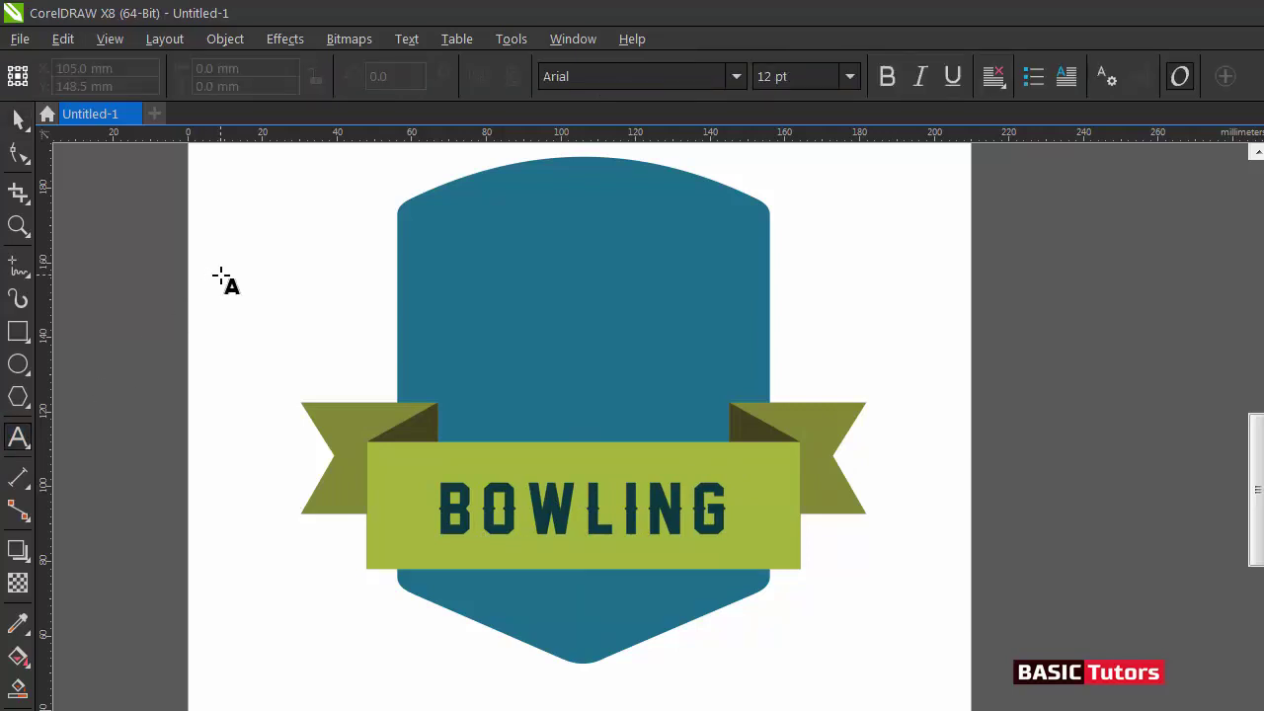
pyautogui.click(221, 276)
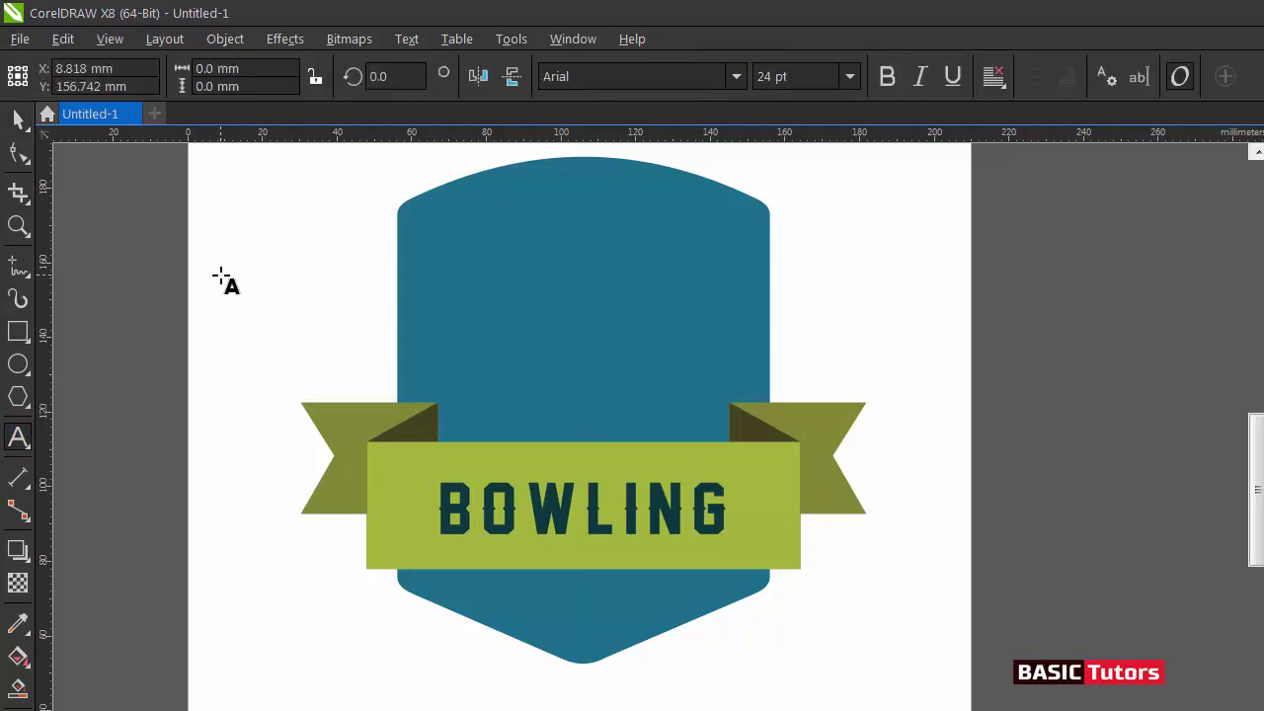
pyautogui.write('_')
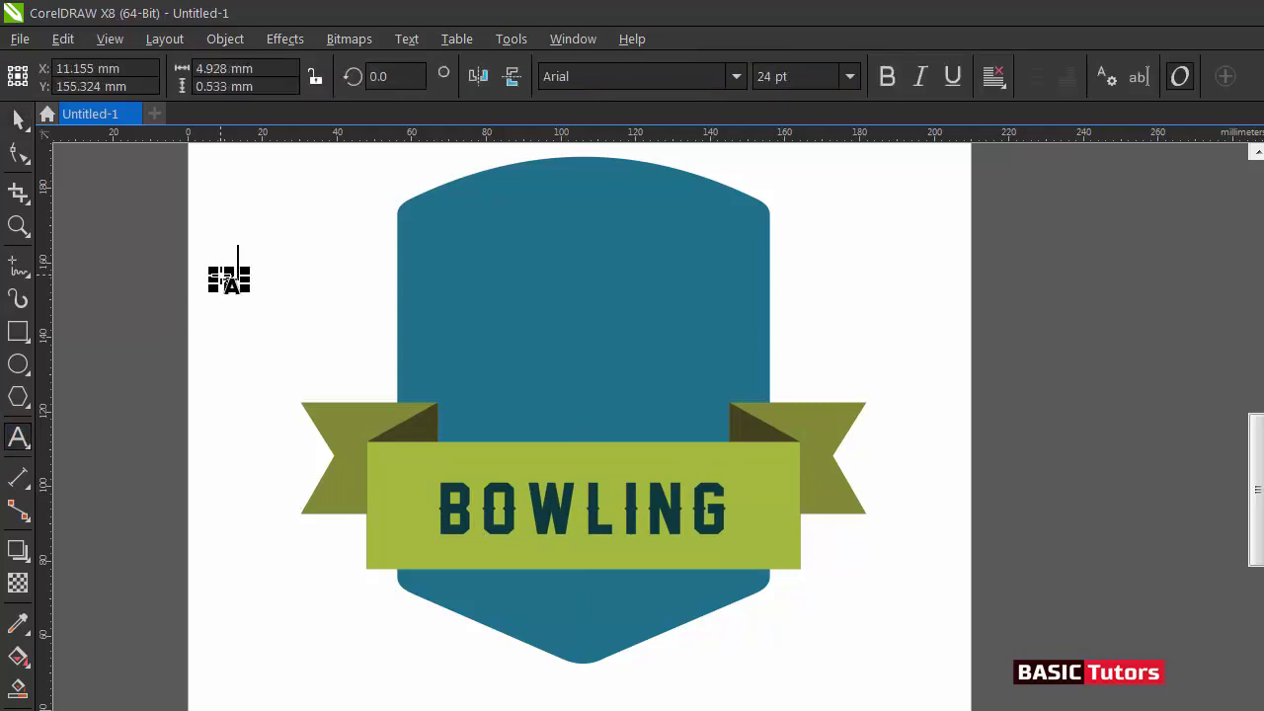
pyautogui.press('BackSpace')
pyautogui.write('T')
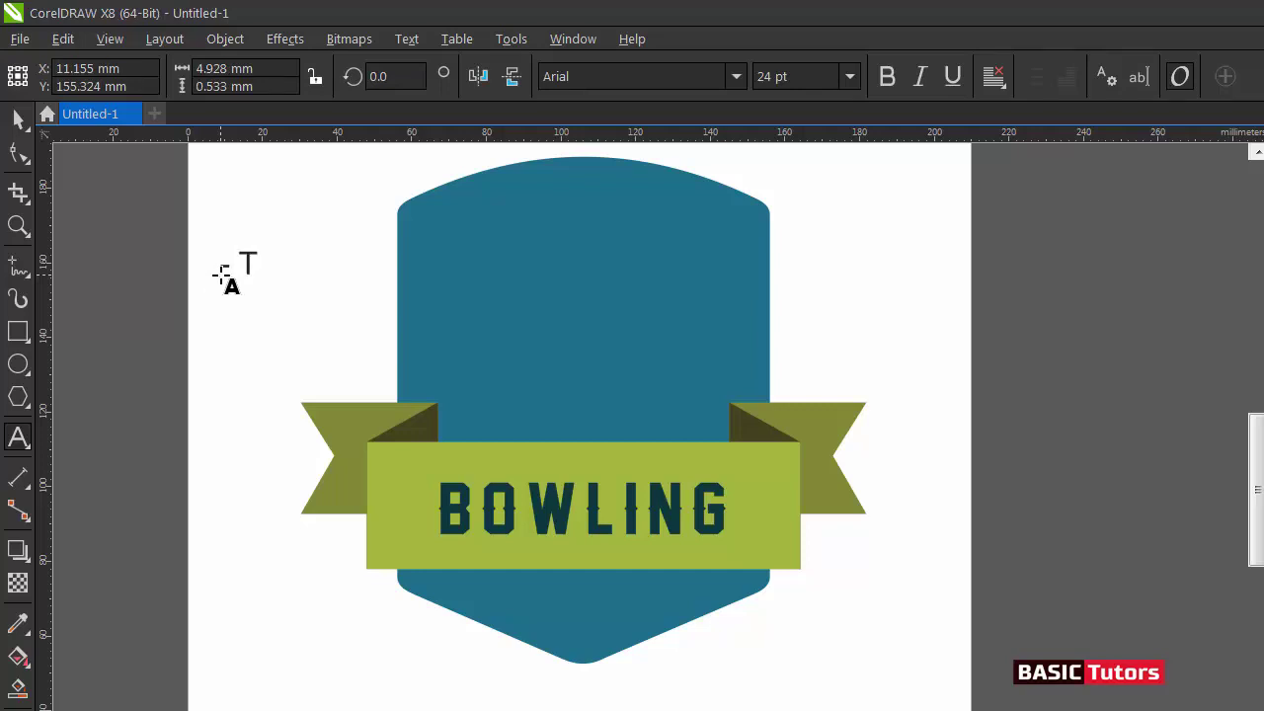
pyautogui.write('OURNAM')
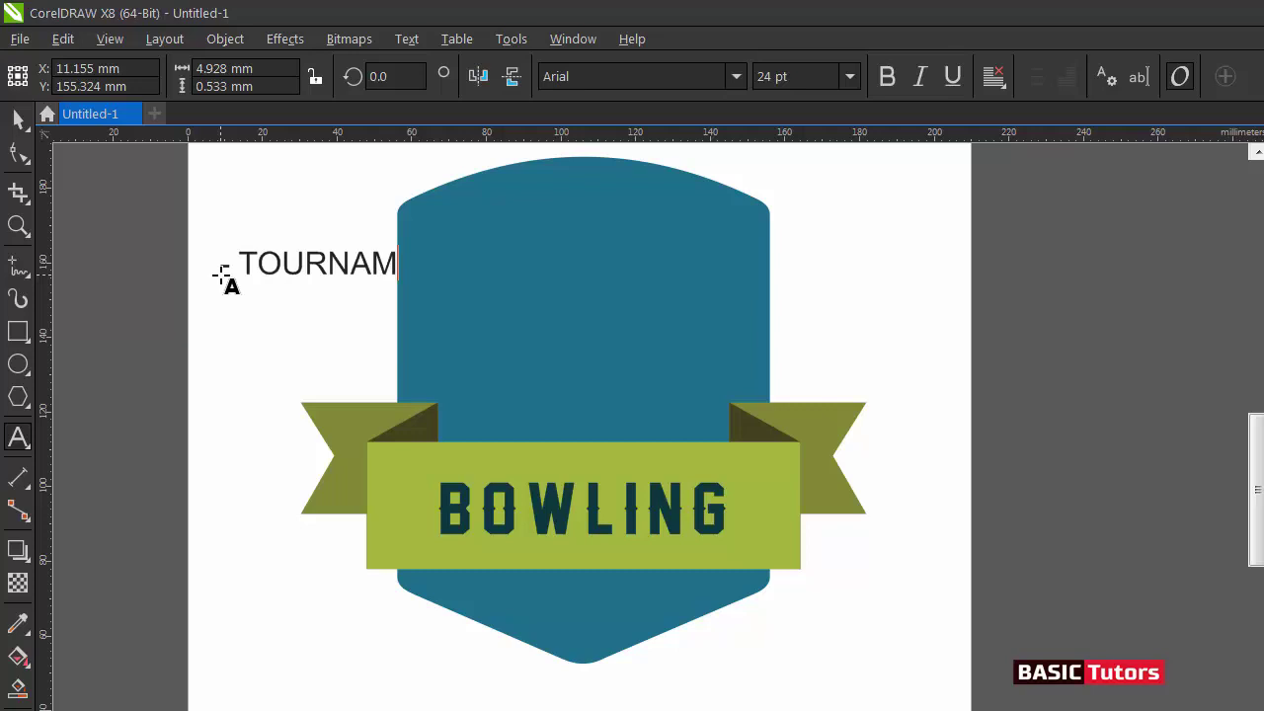
pyautogui.write('ENT -')
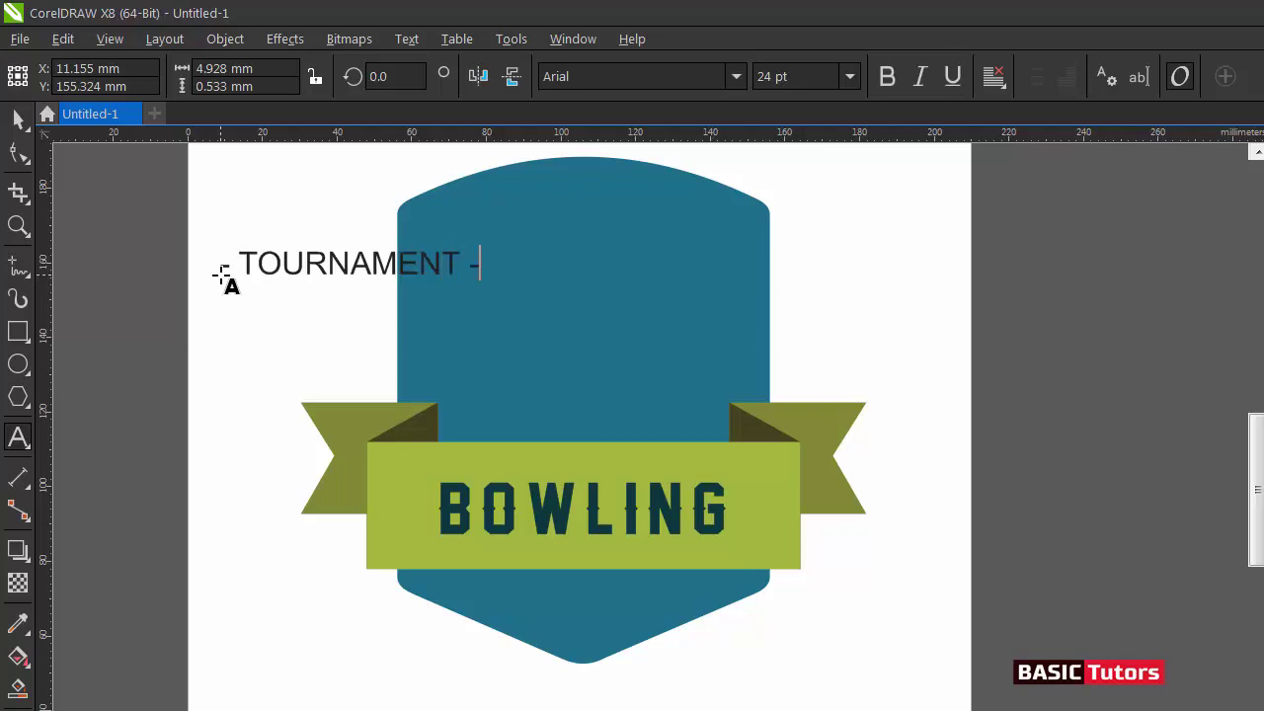
pyautogui.hotkey('ctrl', 'space')
# Set the TOURNAMENT text's font to BigNoodleTitling
pyautogui.click(591, 76)
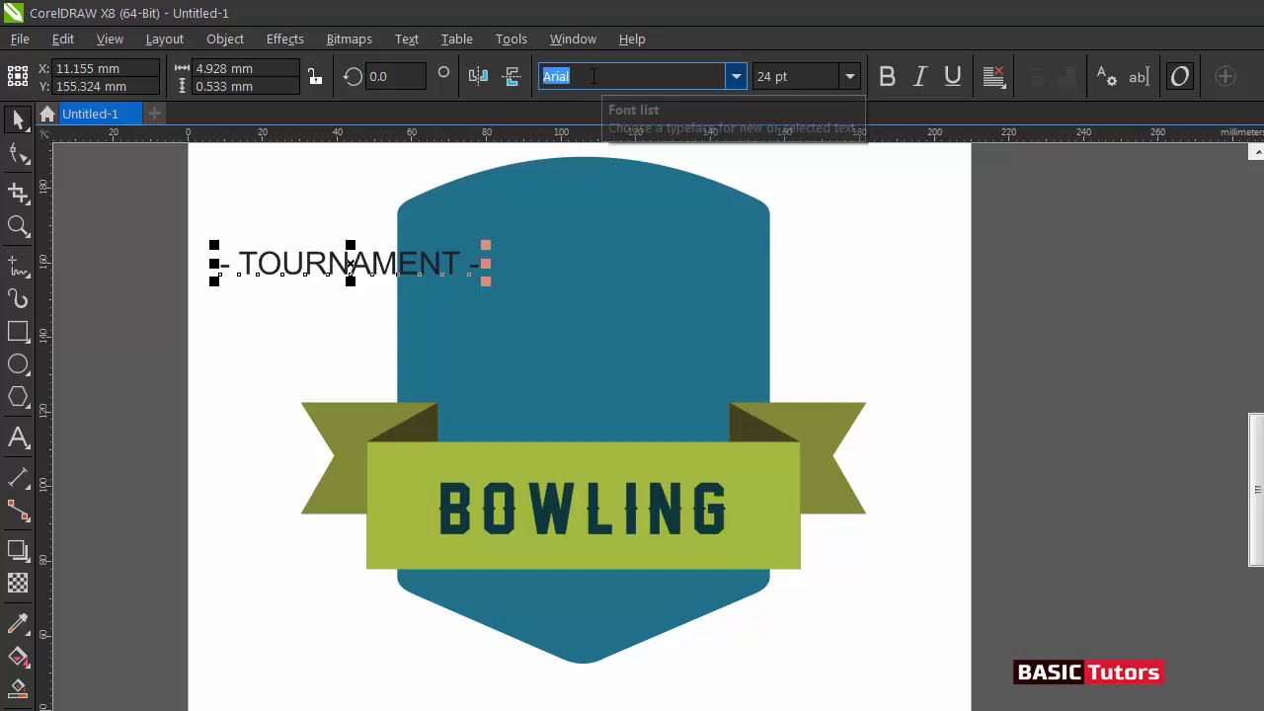
pyautogui.write('Bi')
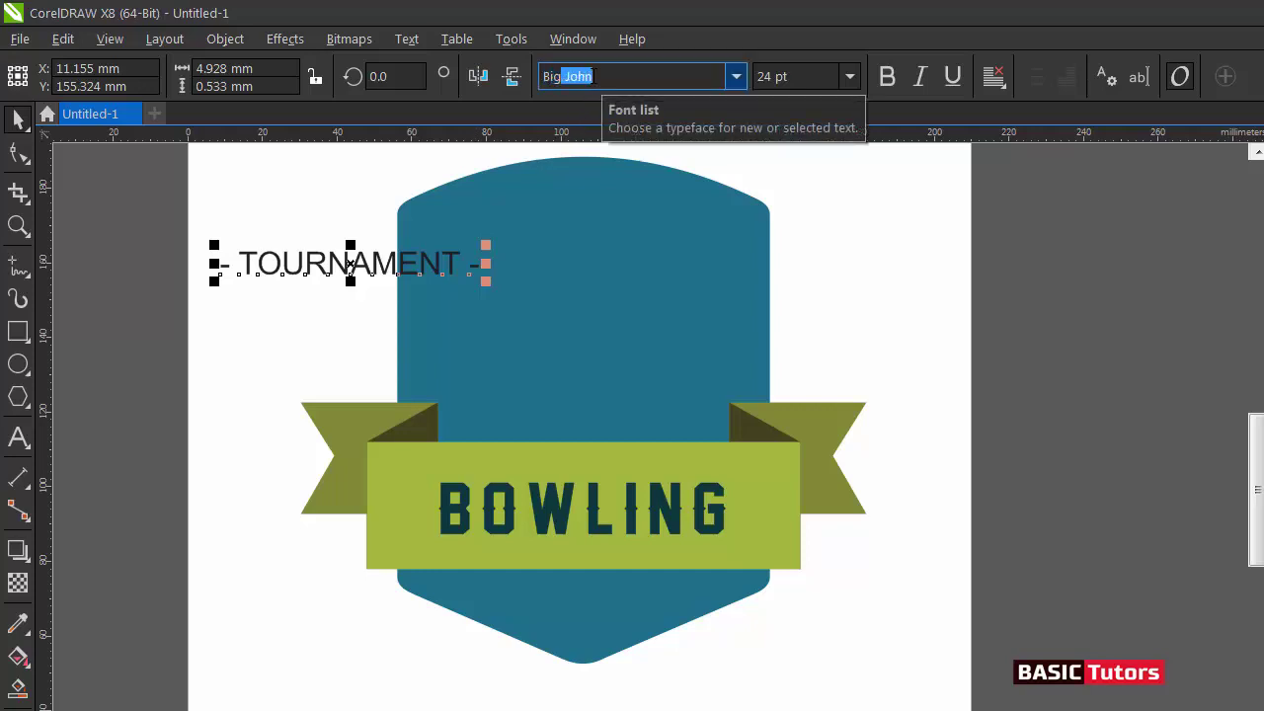
pyautogui.write('gNoodleTitling')
pyautogui.press('Return')
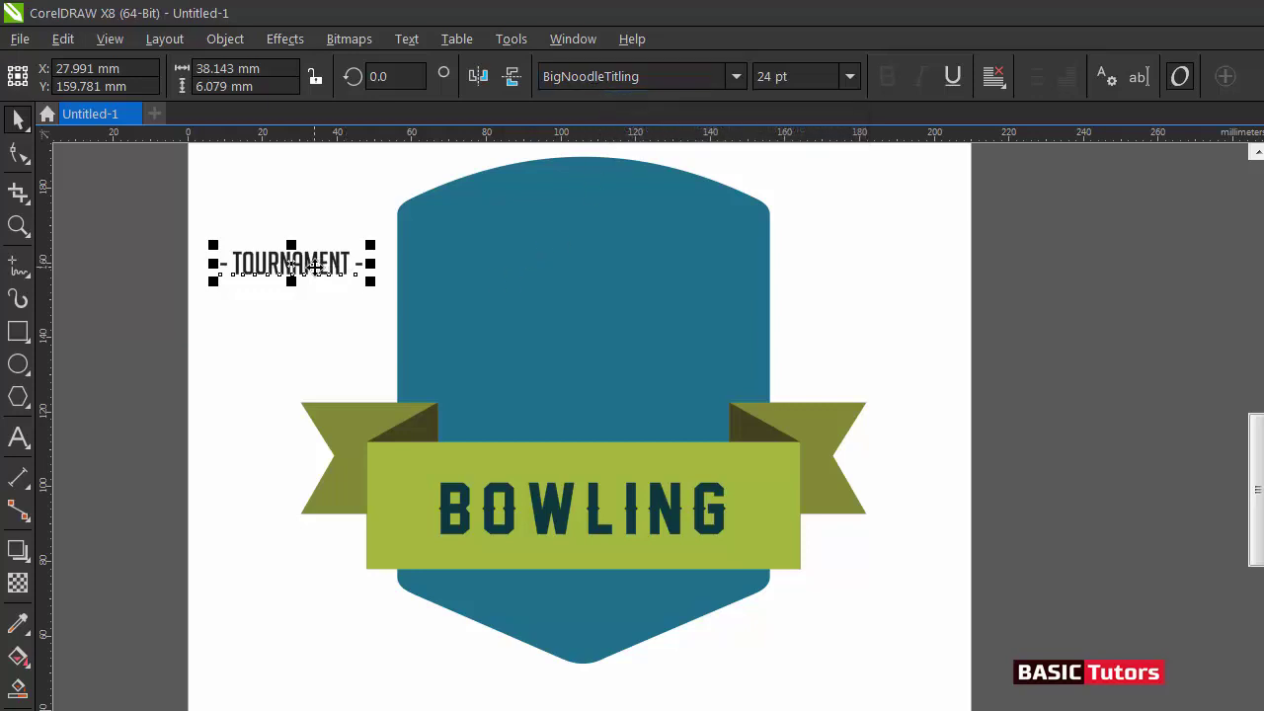
# Move the TOURNAMENT text onto the shield just below the green band and centre it horizontally on the shield
pyautogui.moveTo(314, 262); pyautogui.dragTo(579, 581)
pyautogui.click(676, 609)
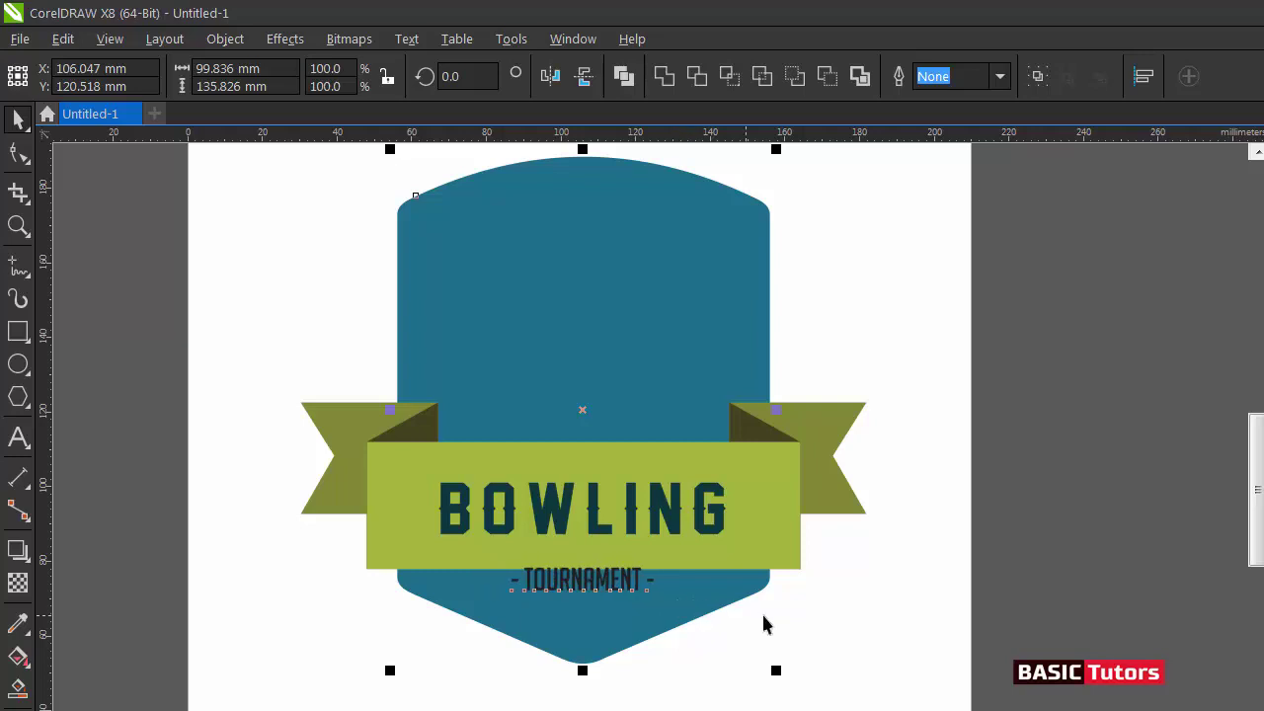
pyautogui.click(913, 642)
pyautogui.click(587, 581)
pyautogui.moveTo(591, 581); pyautogui.dragTo(591, 593)
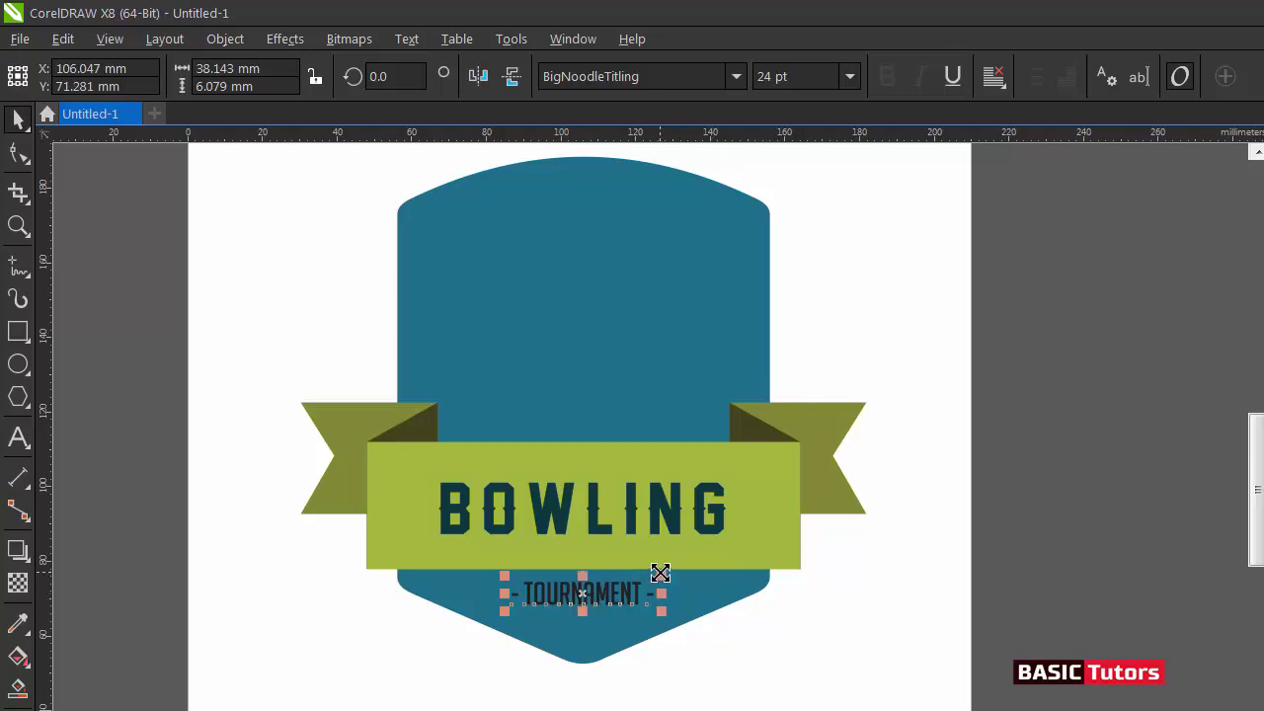
# Enlarge the TOURNAMENT text around its centre to about 45 mm wide and fill it white
pyautogui.moveTo(660, 573); pyautogui.dragTo(672, 568)
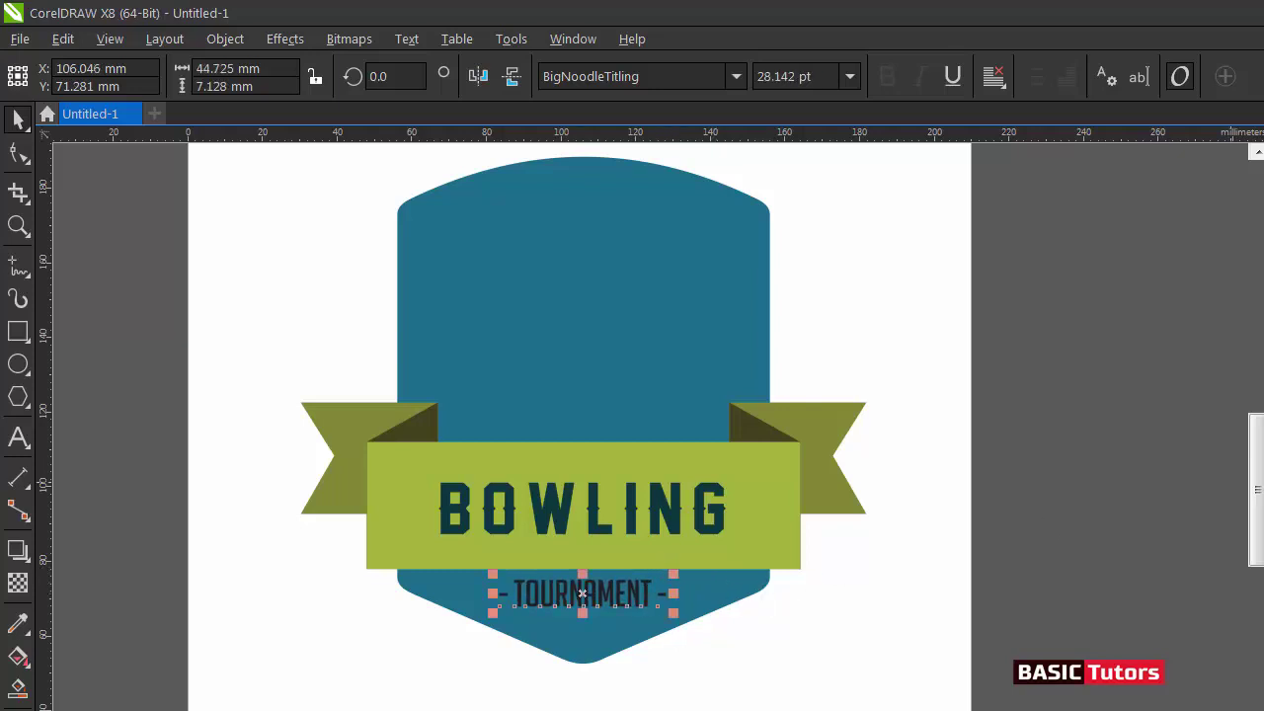
pyautogui.click(963, 294)
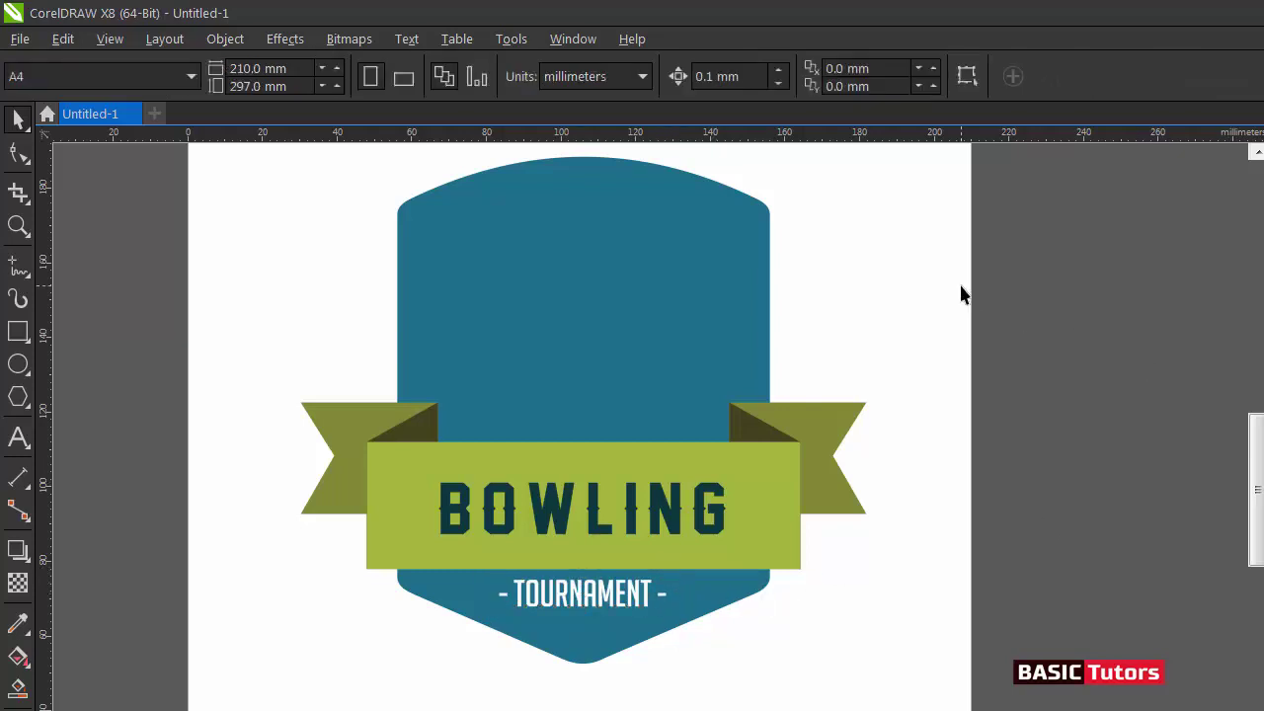
# Set the TOURNAMENT text's paragraph alignment to Center
pyautogui.click(591, 592)
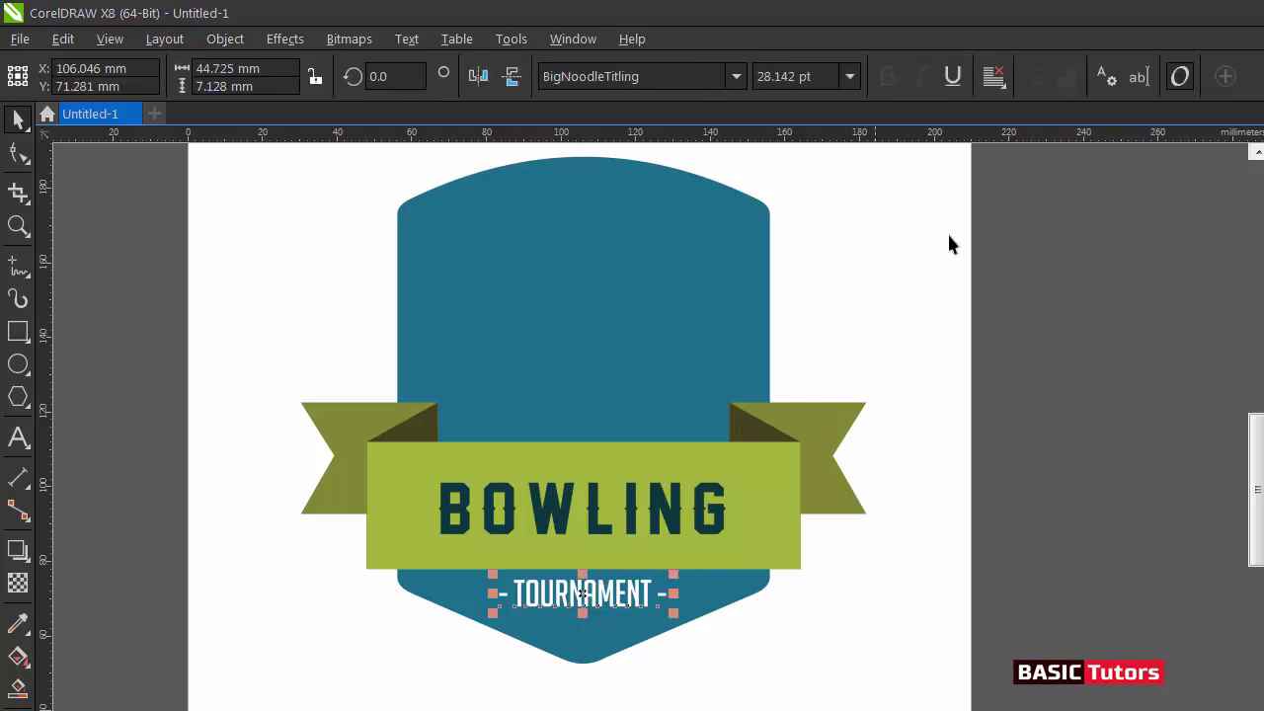
pyautogui.click(997, 79)
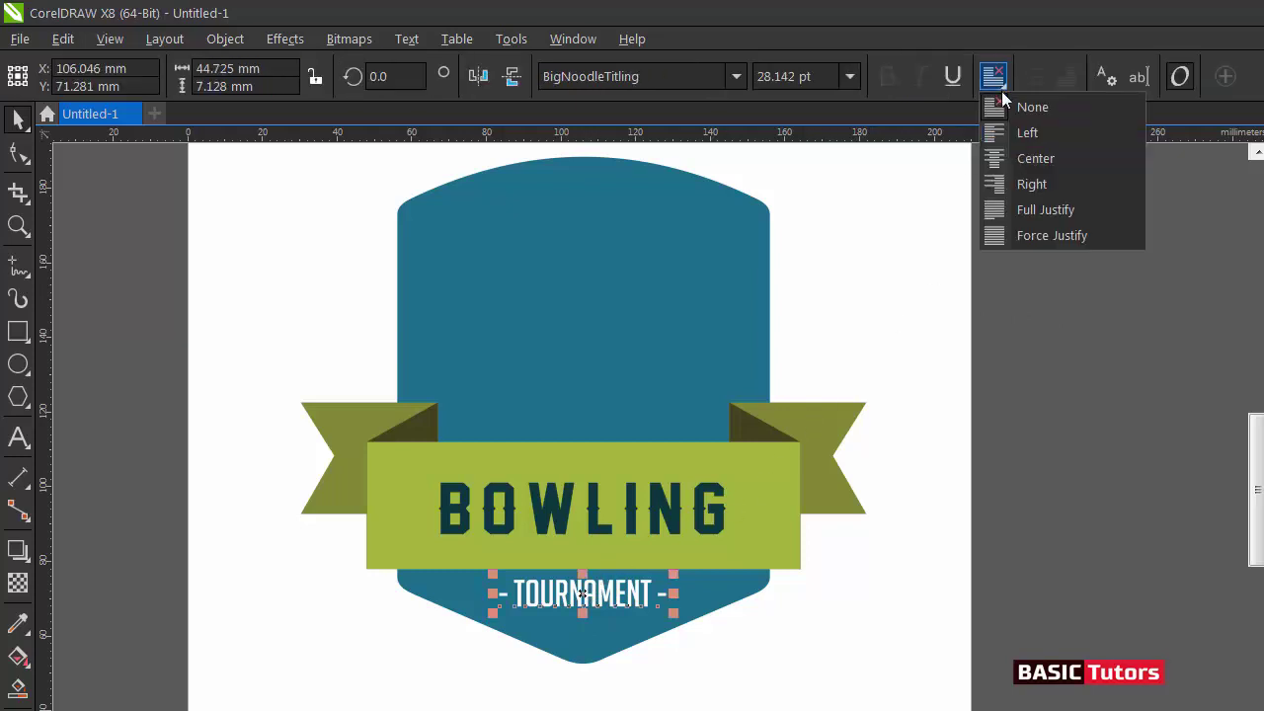
pyautogui.click(1014, 161)
# Select all of the TOURNAMENT lettering and widen its letter spacing slightly
pyautogui.doubleClick(613, 598)
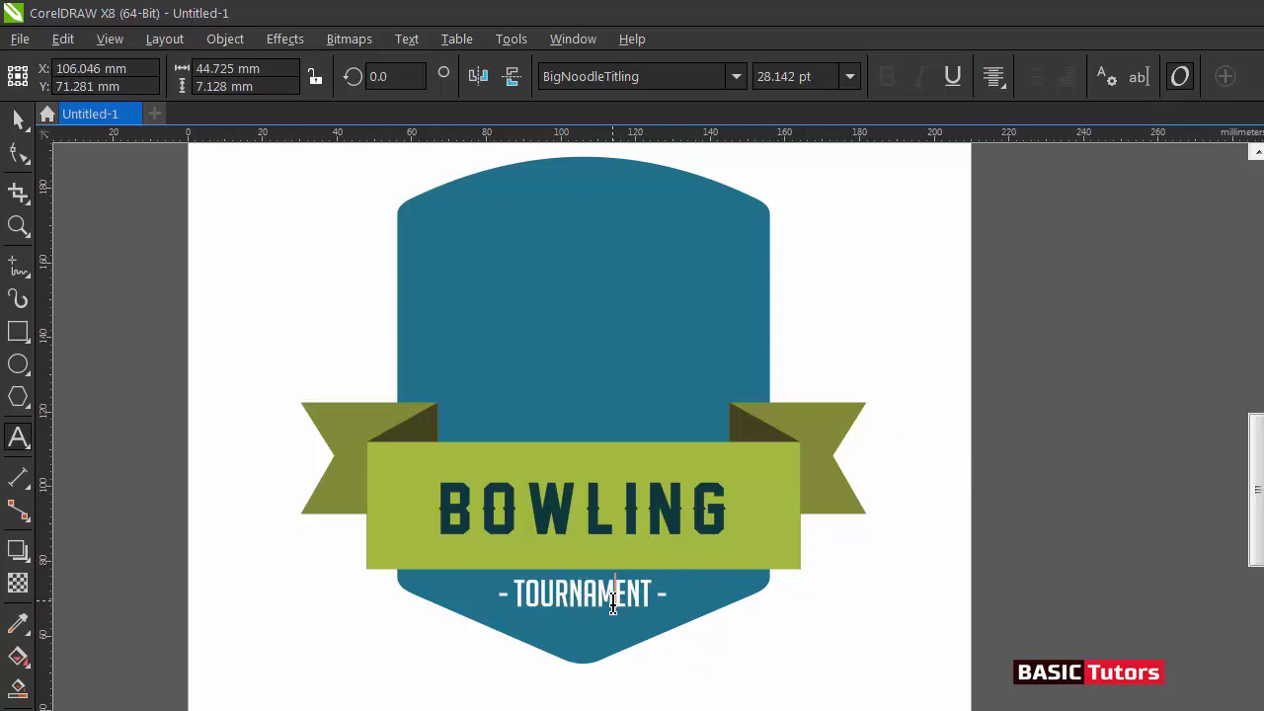
pyautogui.doubleClick(613, 598)
pyautogui.tripleClick(613, 600)
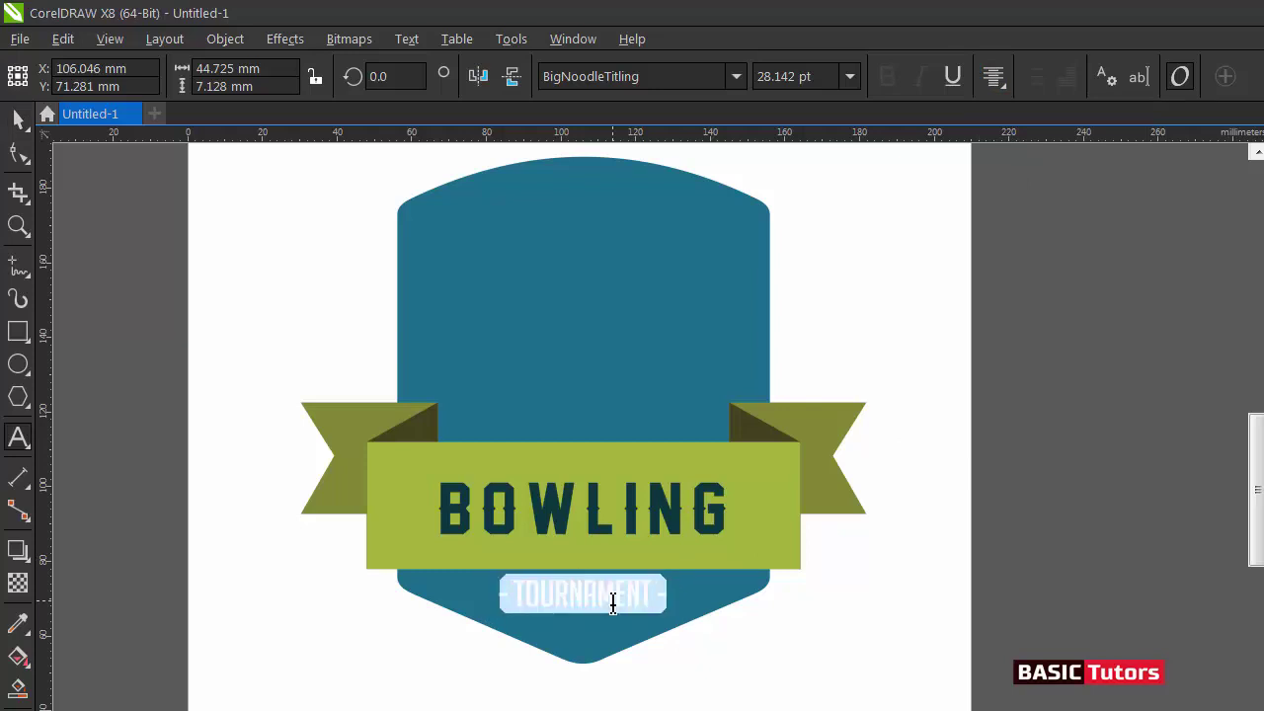
pyautogui.hotkey('ctrl', 'shift', '.')
pyautogui.hotkey('ctrl', 'shift', '.')
pyautogui.hotkey('ctrl', 'shift', '.')
pyautogui.hotkey('ctrl', 'shift', '.')
pyautogui.hotkey('ctrl', 'shift', '.')
pyautogui.hotkey('ctrl', 'shift', '.')
pyautogui.hotkey('ctrl', 'shift', '.')
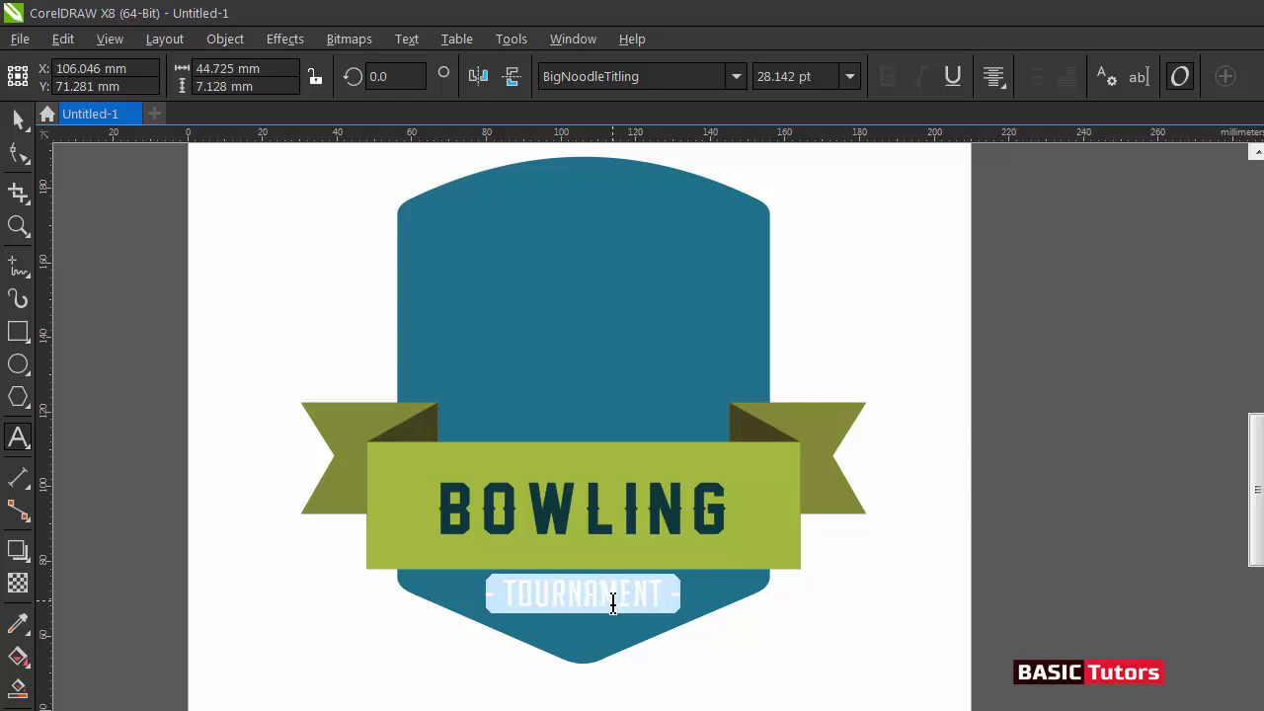
pyautogui.hotkey('ctrl', 'space')
pyautogui.click(816, 327)
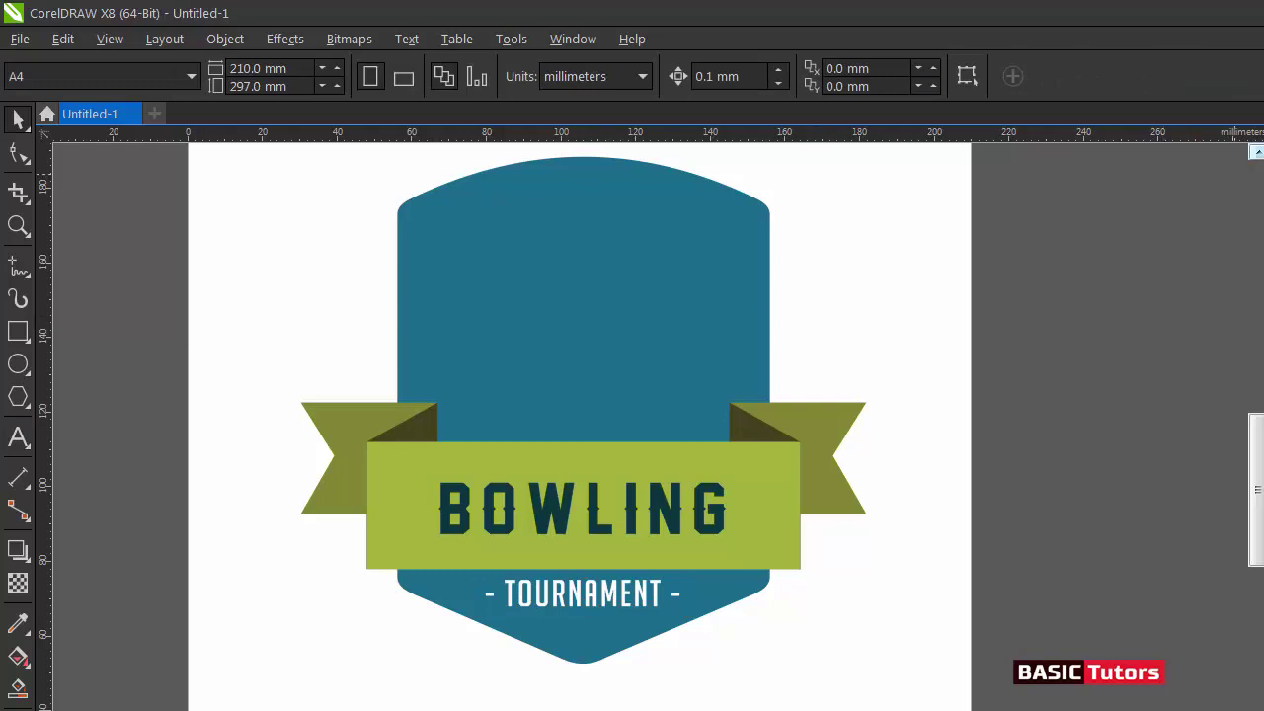
# Draw an open three-segment line about 18 mm wide and 82 mm tall beside the shield as a rough half bowling pin profile
pyautogui.click(19, 266)
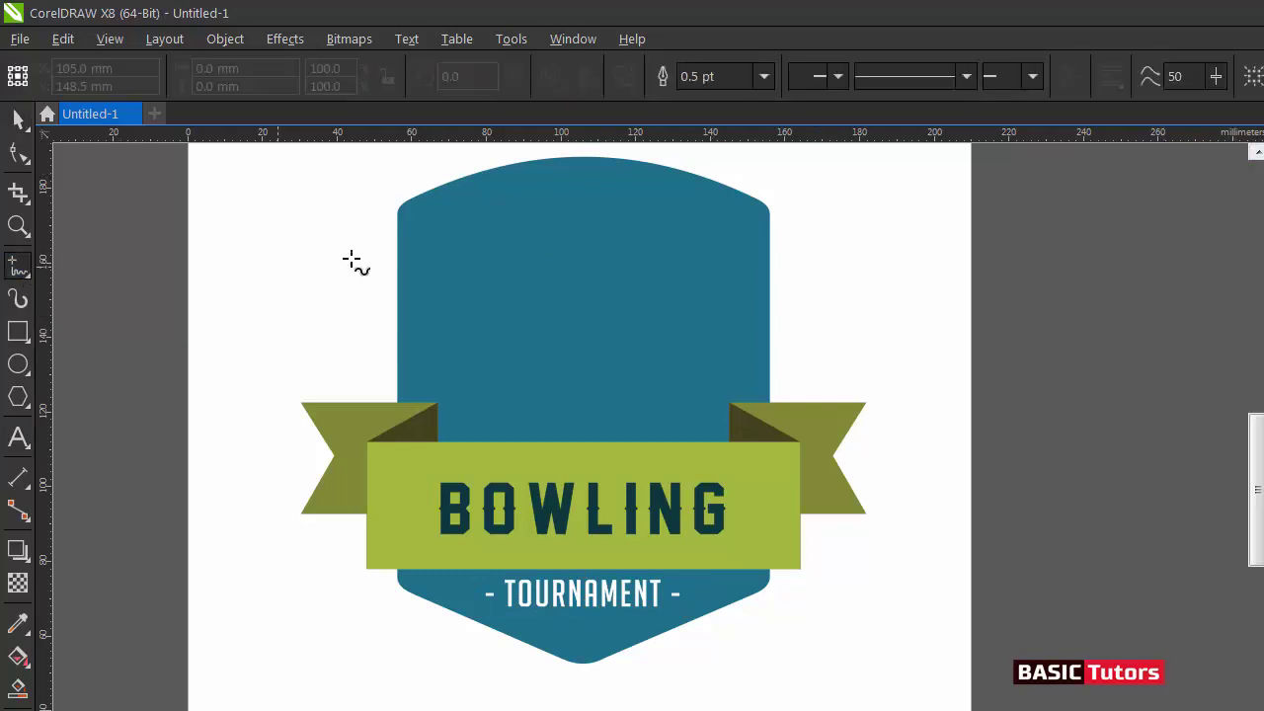
pyautogui.click(859, 172)
pyautogui.click(906, 256)
pyautogui.click(905, 255)
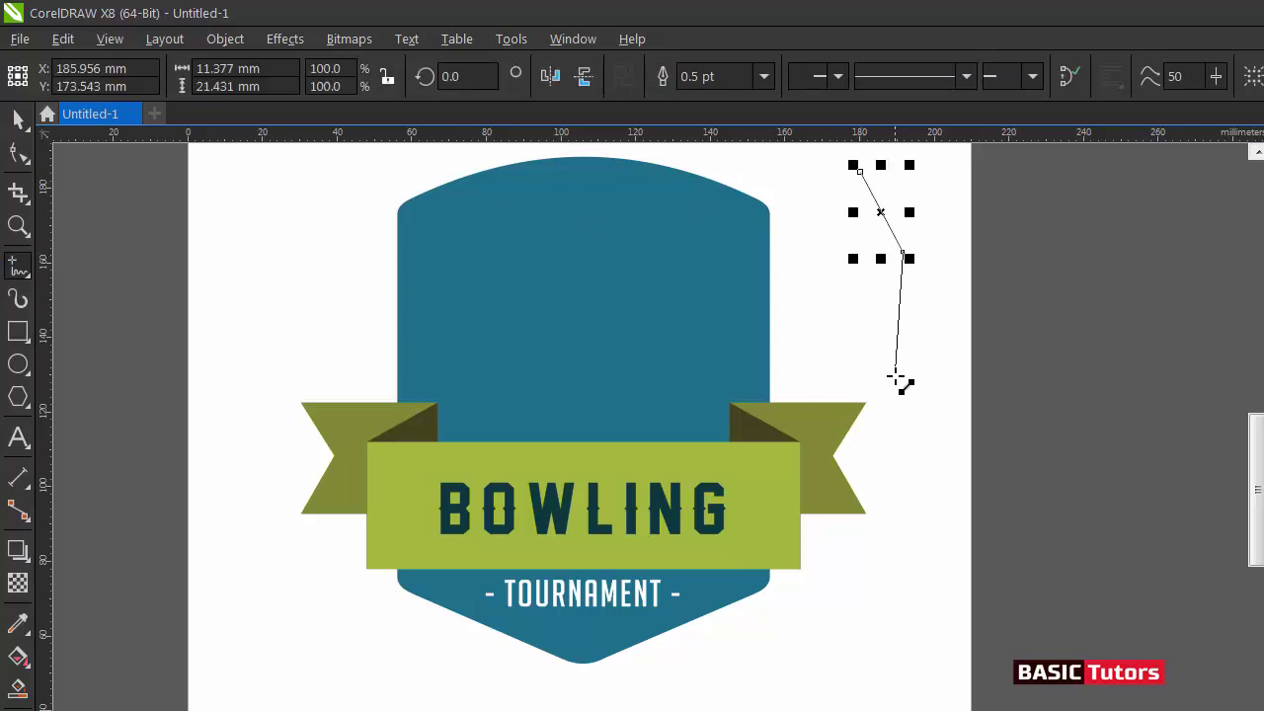
pyautogui.click(928, 477)
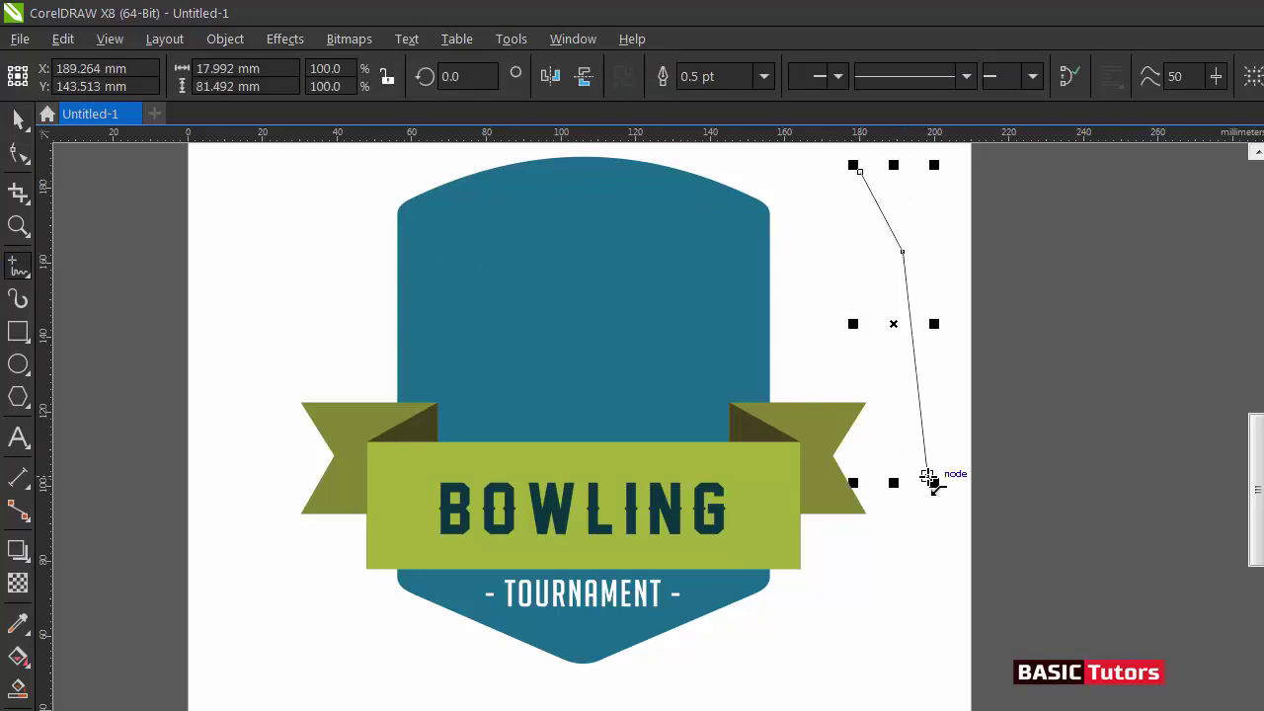
pyautogui.click(927, 477)
pyautogui.click(892, 480)
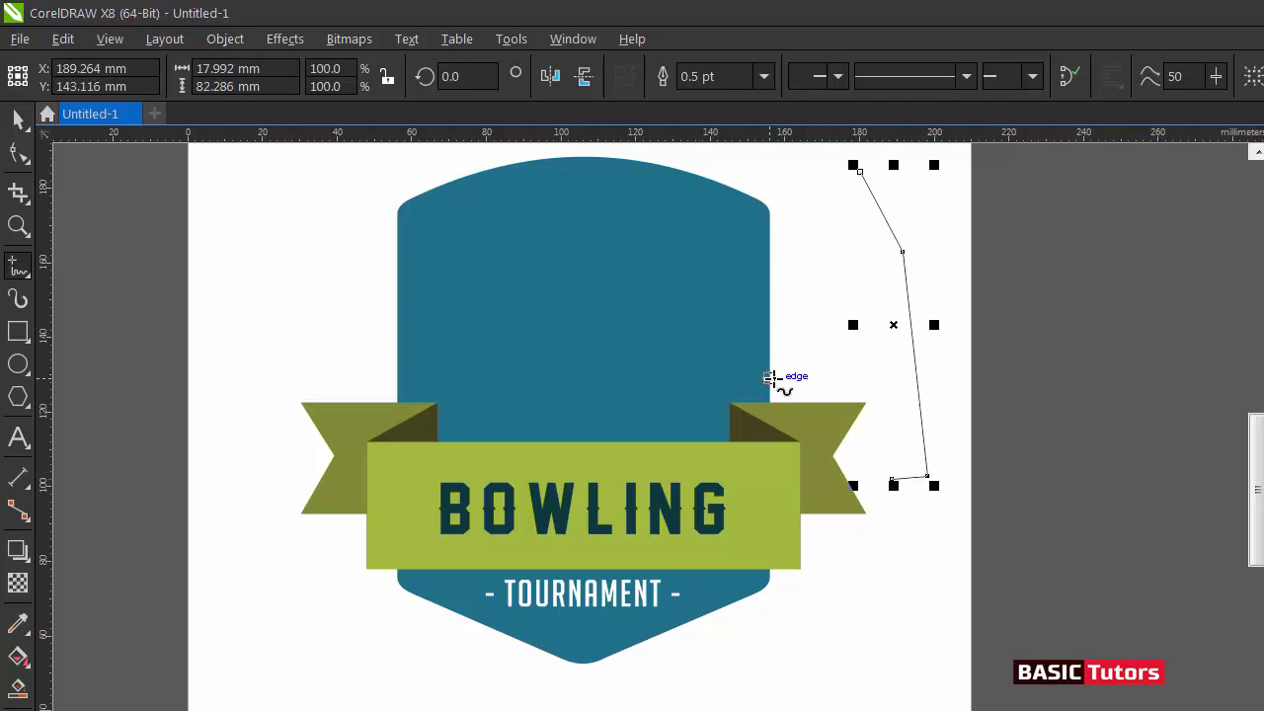
# Convert the half-pin profile's upper segment to a curve and bend it outward into a rounded pin head
pyautogui.click(19, 153)
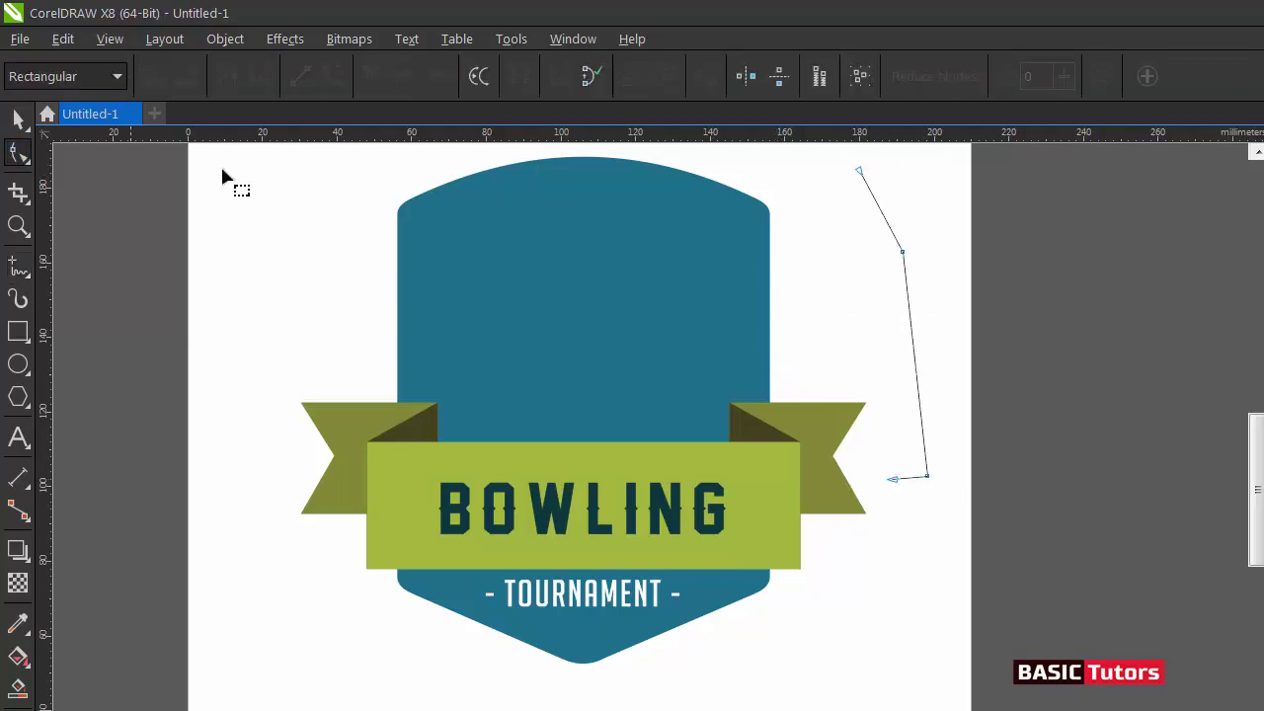
pyautogui.click(878, 205)
pyautogui.rightClick(879, 203)
pyautogui.click(933, 302)
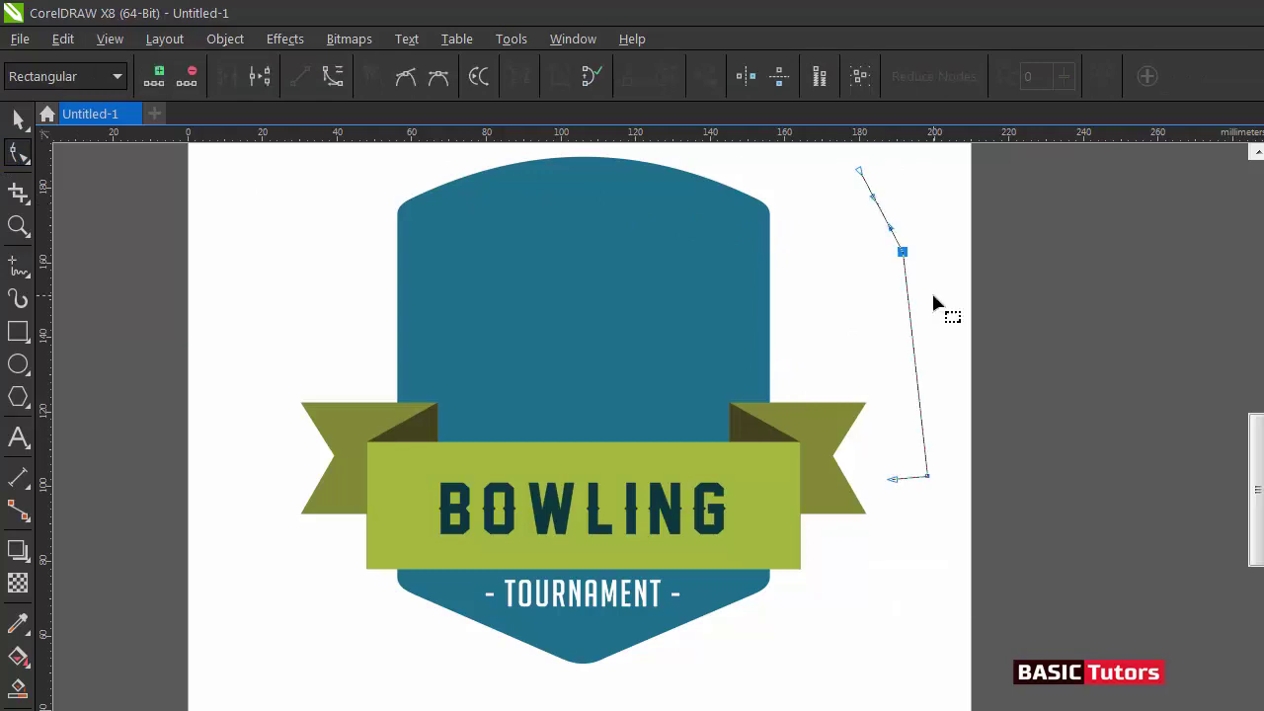
pyautogui.moveTo(877, 207)
pyautogui.mouseDown()
pyautogui.moveTo(894, 193)
pyautogui.moveTo(885, 183)
pyautogui.mouseUp()
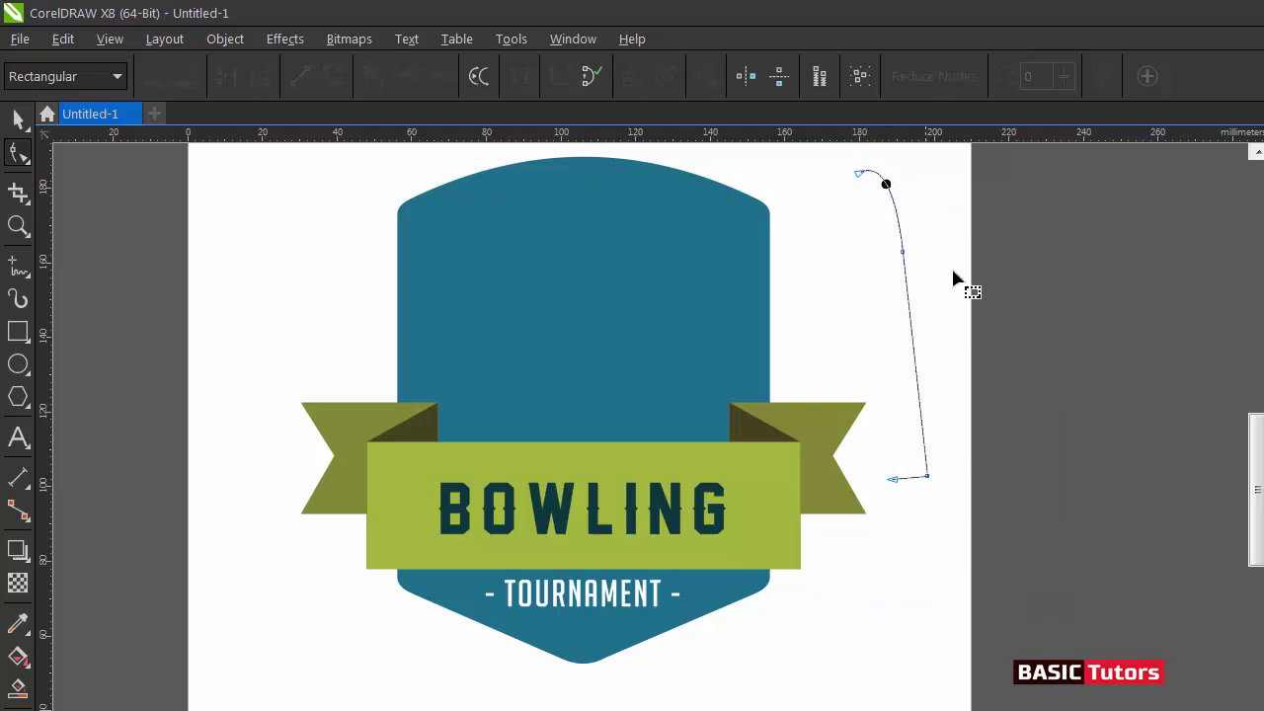
# Convert the half-pin profile's long middle segment to a curve and bow it outward for the pin body
pyautogui.click(909, 322)
pyautogui.rightClick(909, 322)
pyautogui.click(963, 422)
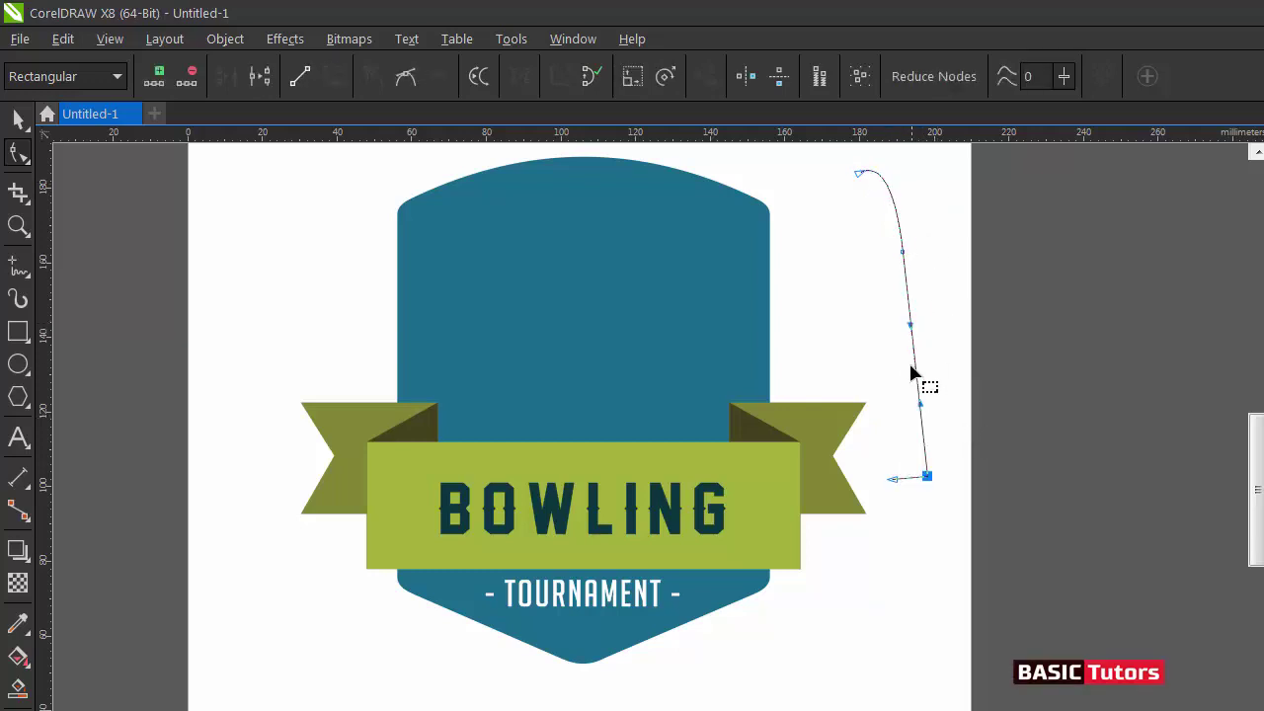
pyautogui.moveTo(912, 321); pyautogui.dragTo(948, 316)
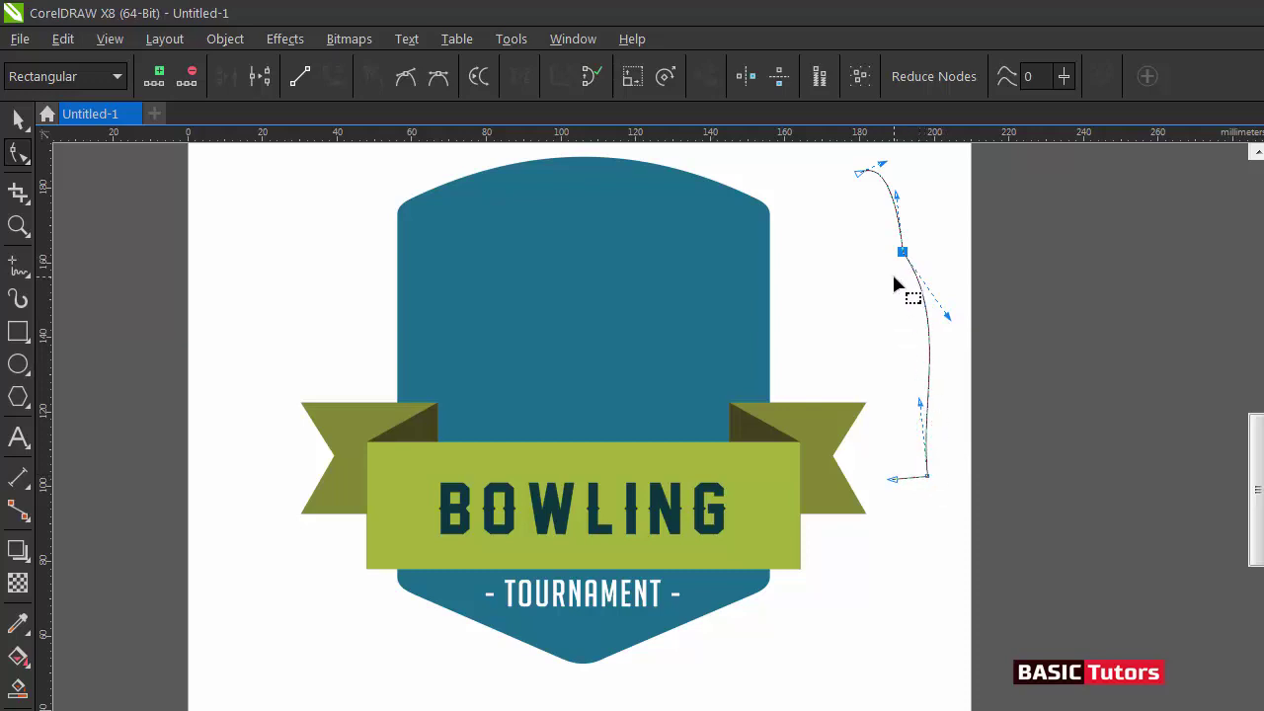
# Make the node between head and body smooth and adjust the curve handles to form a narrow neck and bulging belly
pyautogui.click(854, 252)
pyautogui.click(902, 253)
pyautogui.click(407, 77)
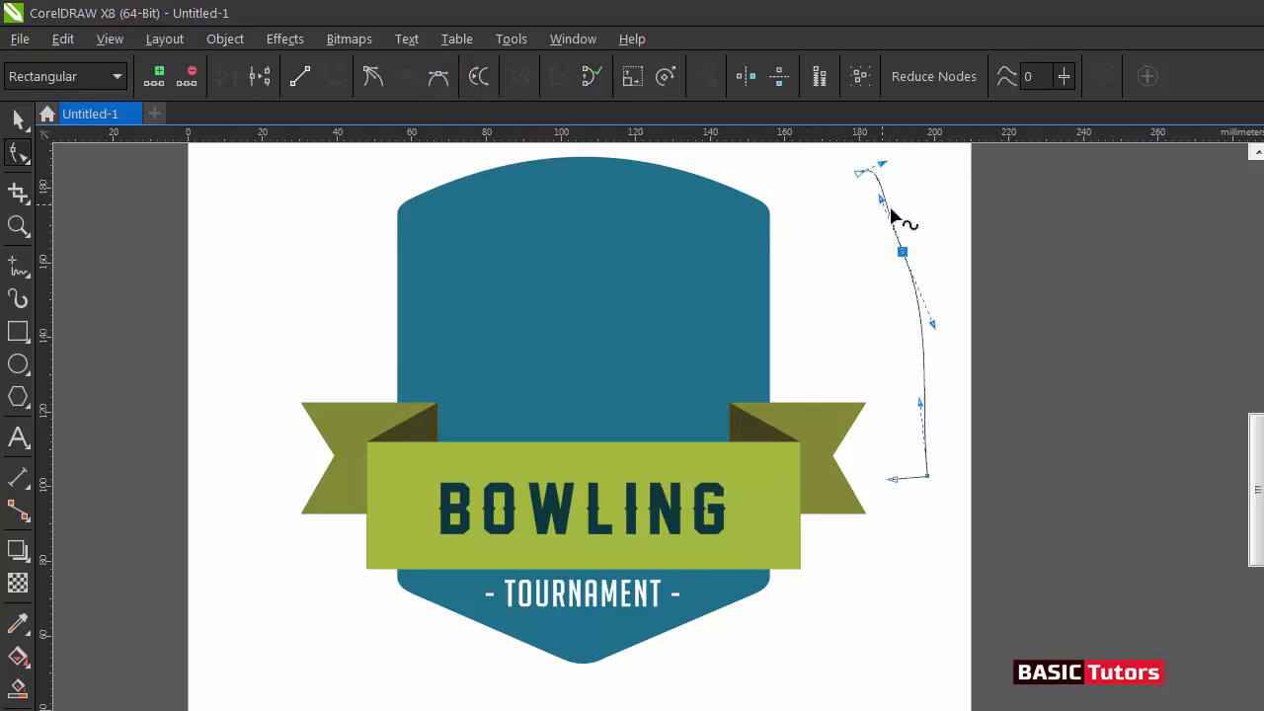
pyautogui.moveTo(882, 200); pyautogui.dragTo(903, 202)
pyautogui.moveTo(922, 407); pyautogui.dragTo(970, 315)
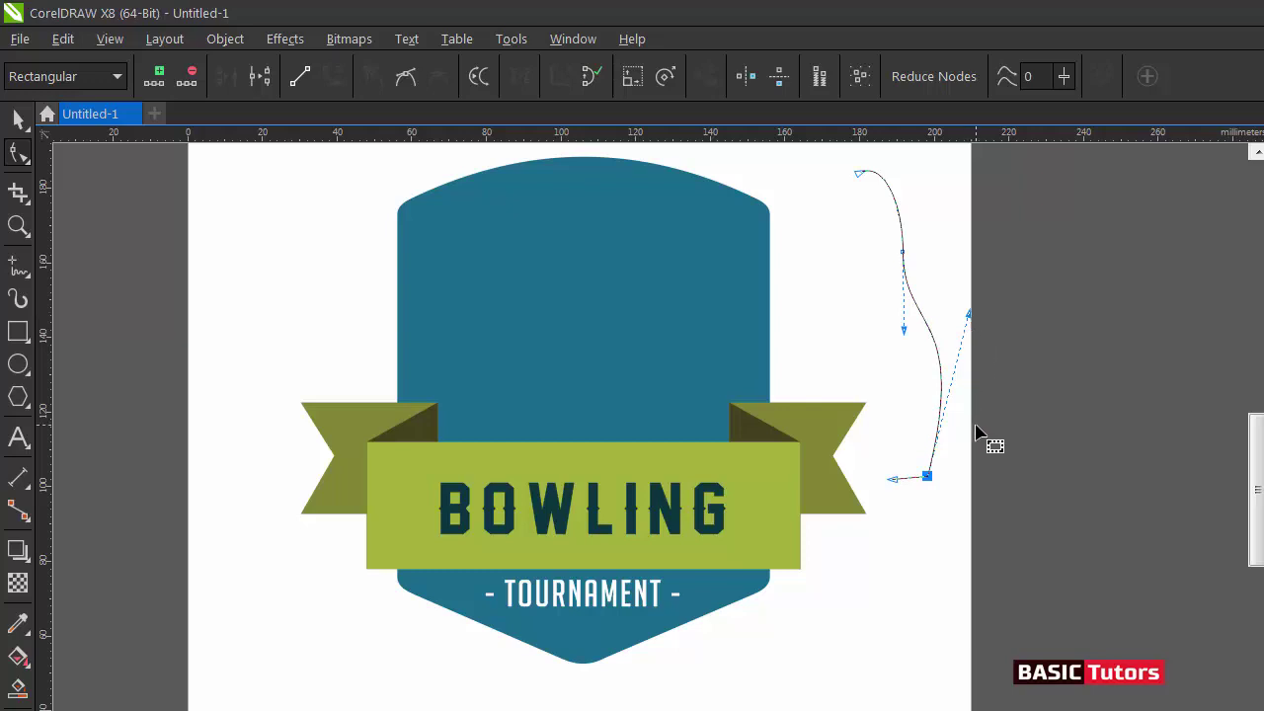
pyautogui.press('space')
pyautogui.click(962, 458)
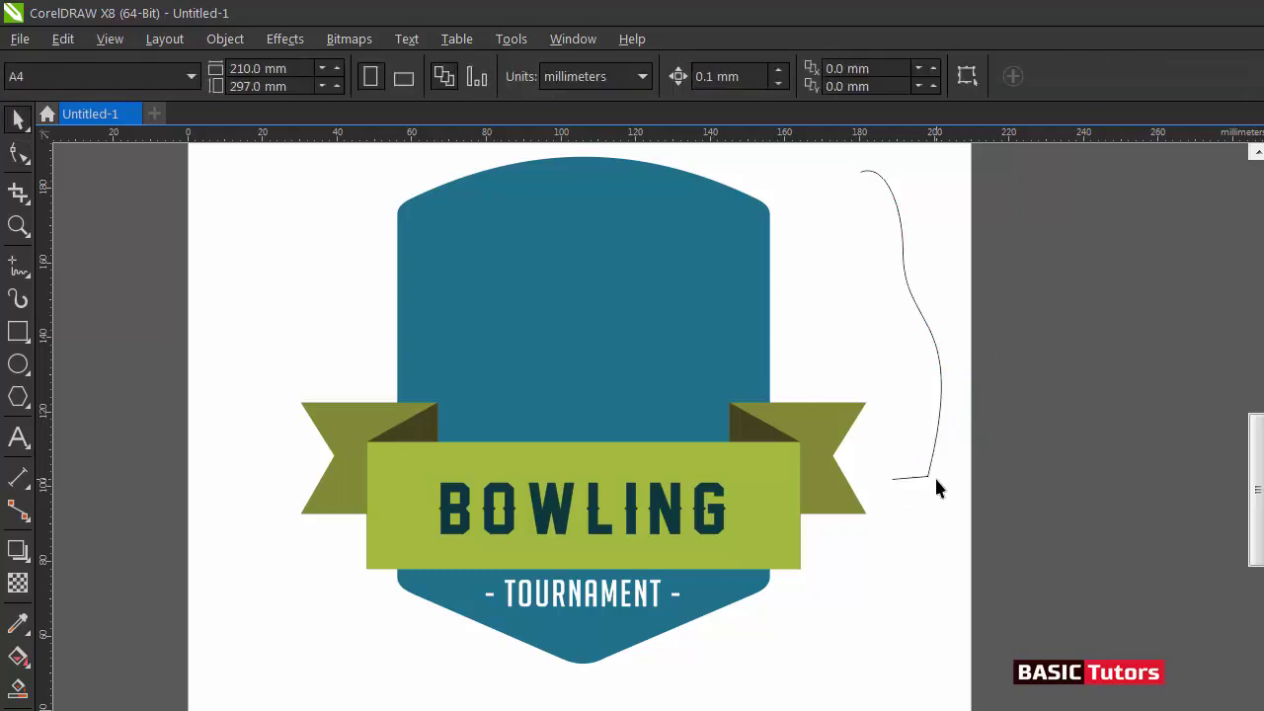
# Move the half-pin profile curve away from the shield so that it straddles the page's right edge
pyautogui.moveTo(925, 336); pyautogui.dragTo(946, 351)
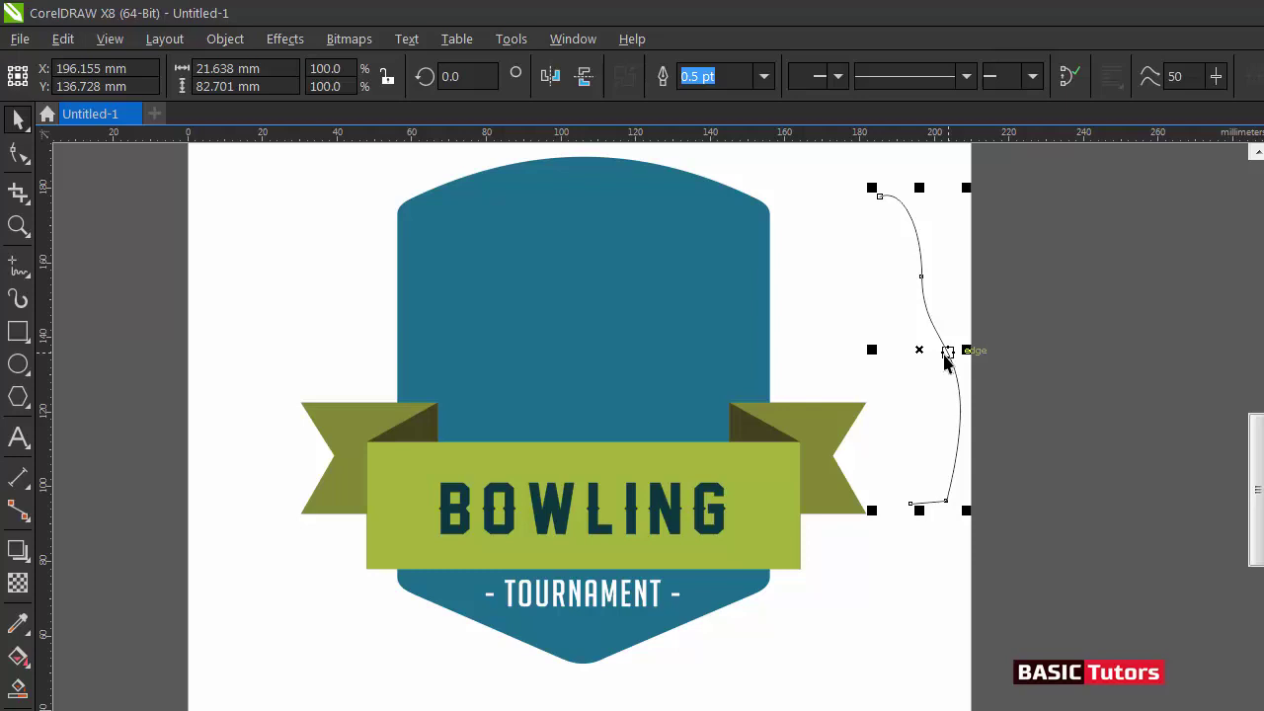
pyautogui.moveTo(944, 355); pyautogui.dragTo(977, 366)
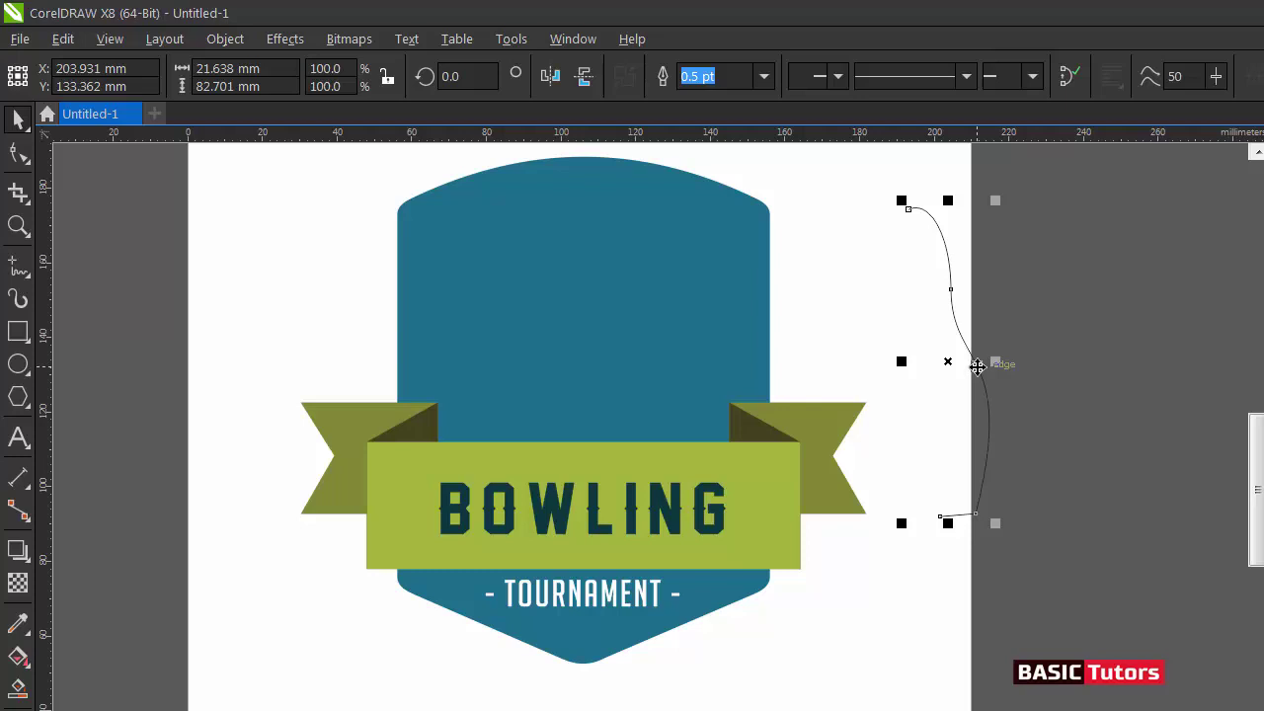
pyautogui.moveTo(976, 366); pyautogui.dragTo(961, 436)
pyautogui.scroll(-1, 963, 437)
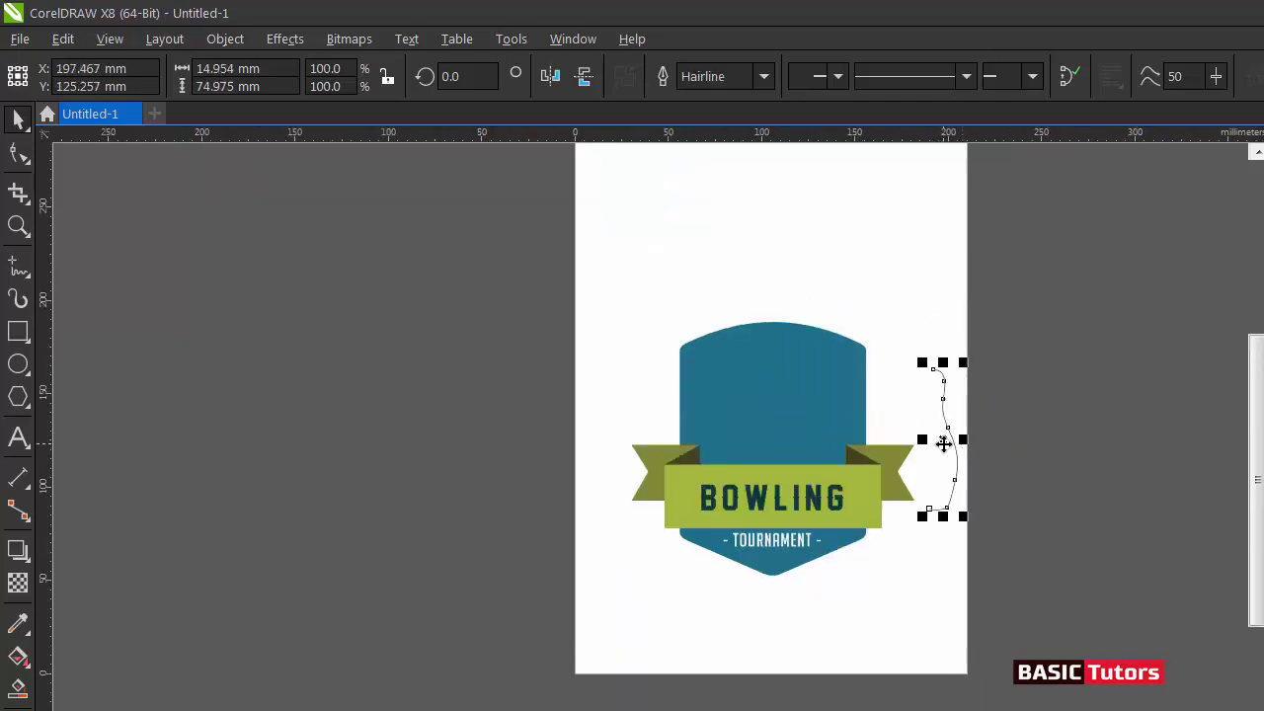
pyautogui.scroll(1, 944, 444)
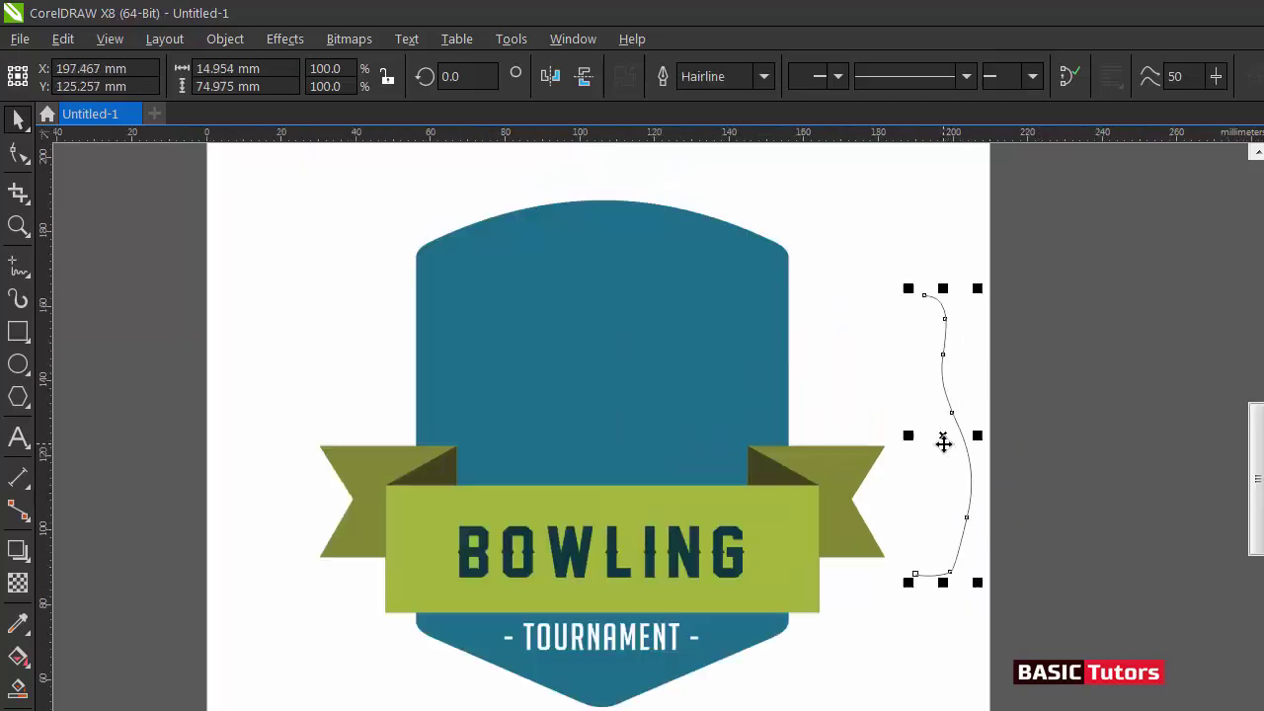
pyautogui.moveTo(944, 443); pyautogui.dragTo(978, 346)
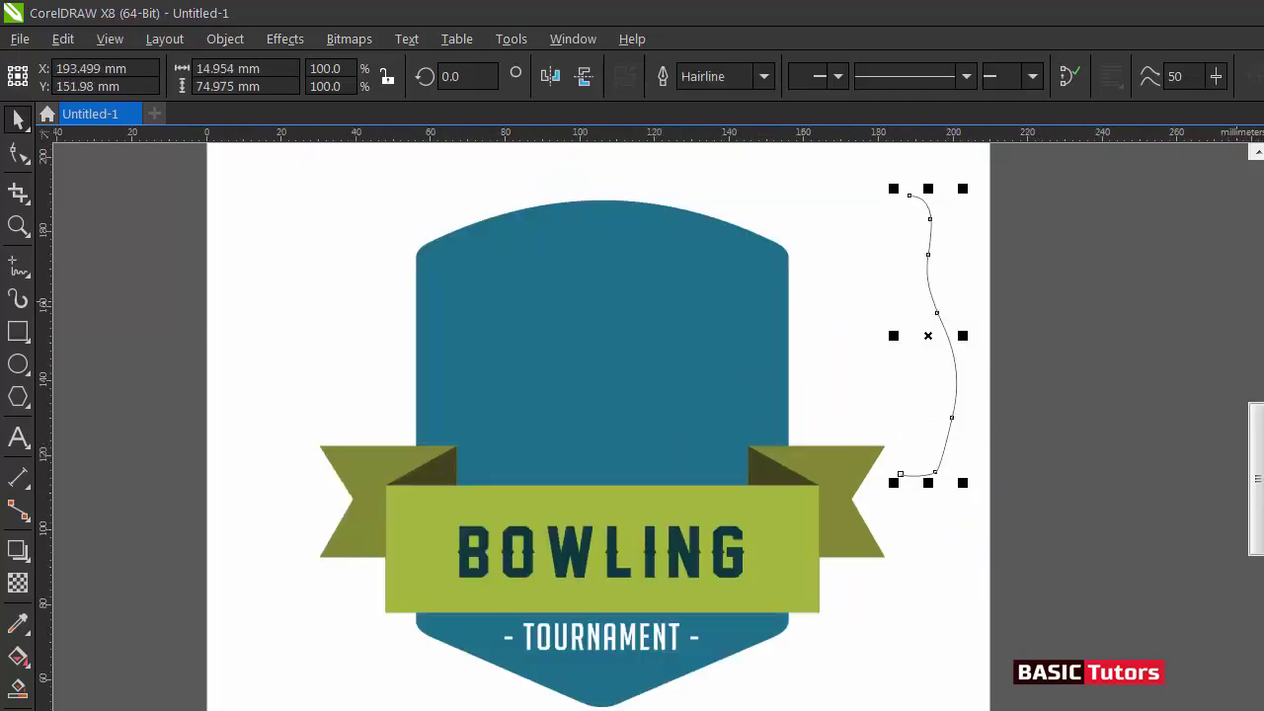
pyautogui.click(978, 342)
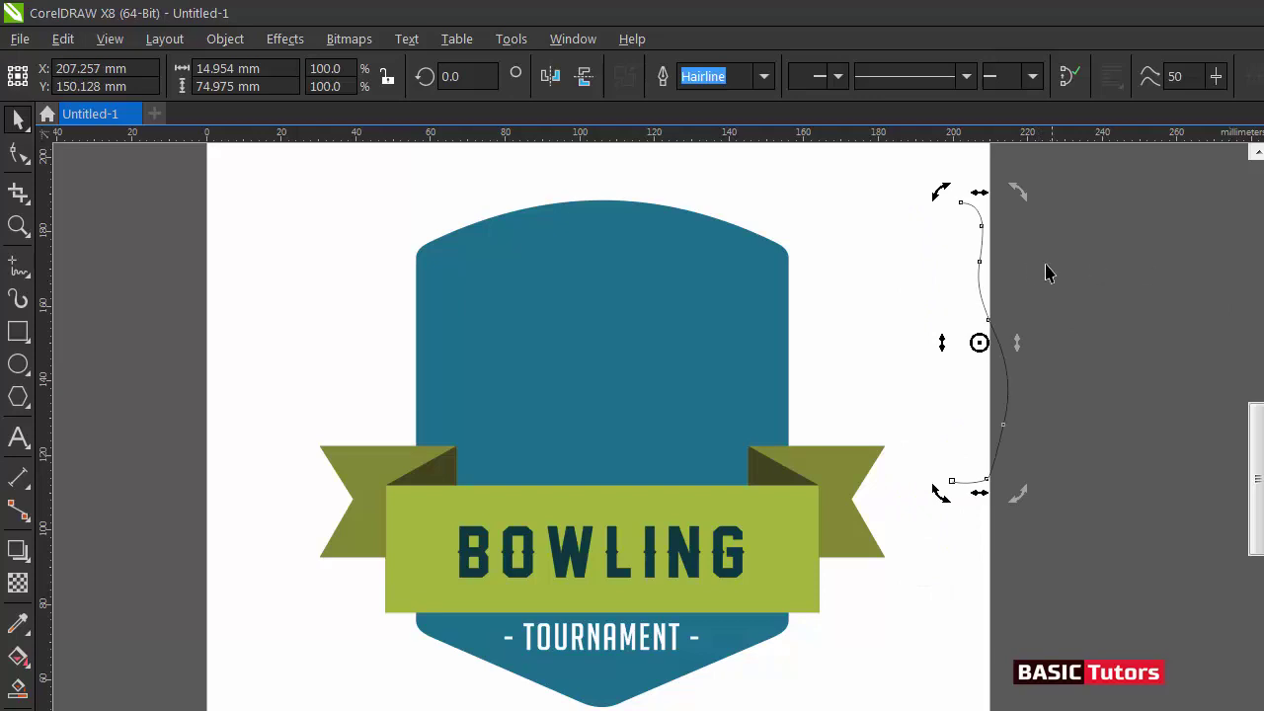
pyautogui.click(1019, 277)
pyautogui.click(977, 321)
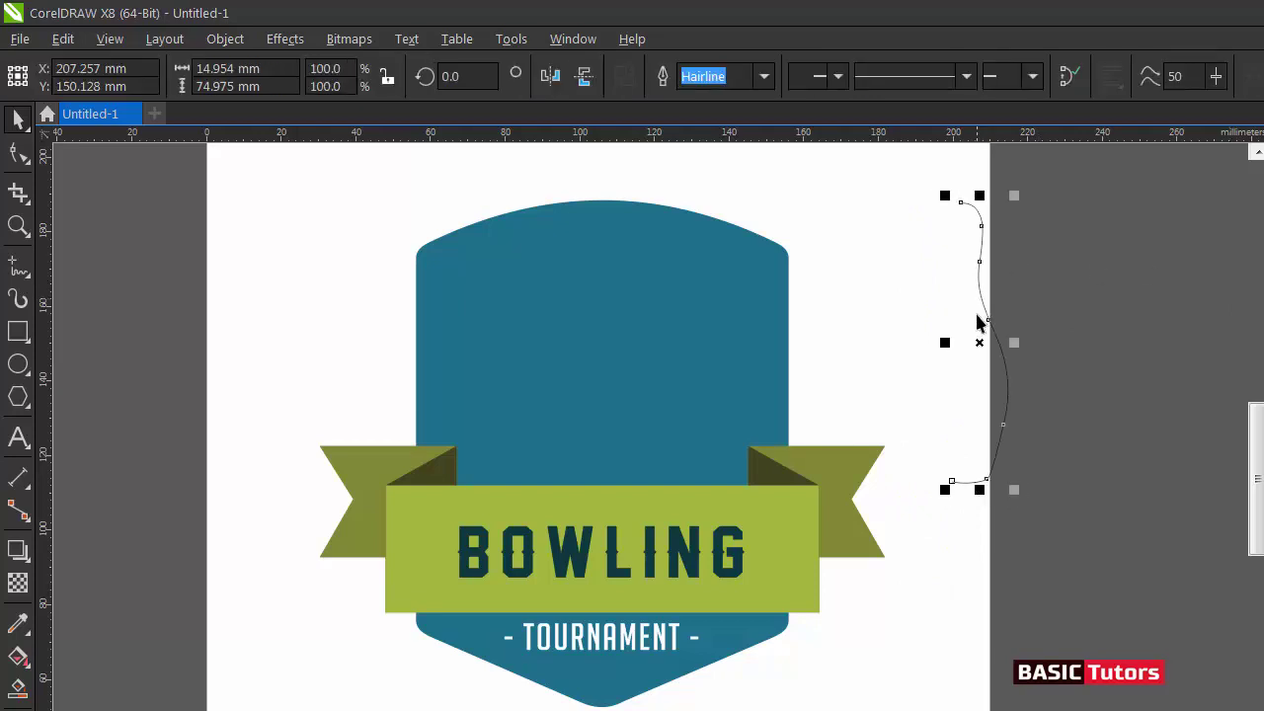
# Mirror a copy of the half-pin curve horizontally to form the full pin outline, and place a duplicate of the right half off the page
pyautogui.moveTo(1014, 343); pyautogui.dragTo(945, 344)
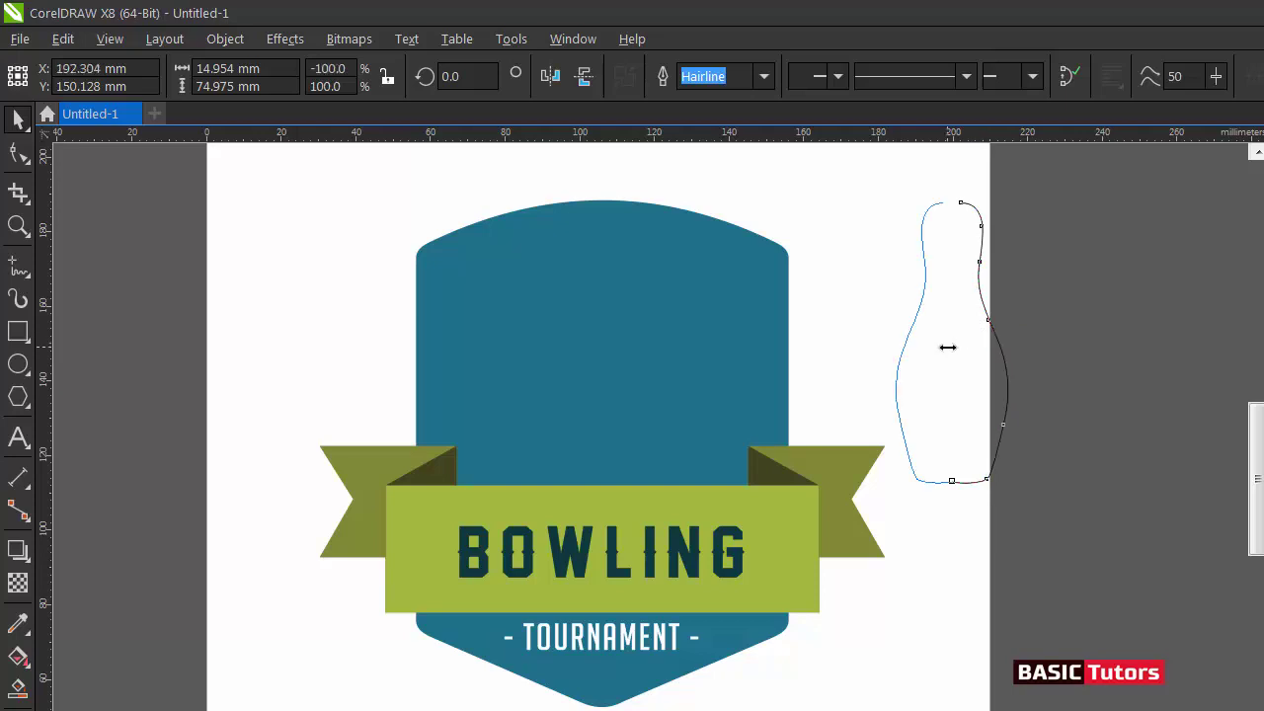
pyautogui.click(1045, 283)
pyautogui.click(983, 306)
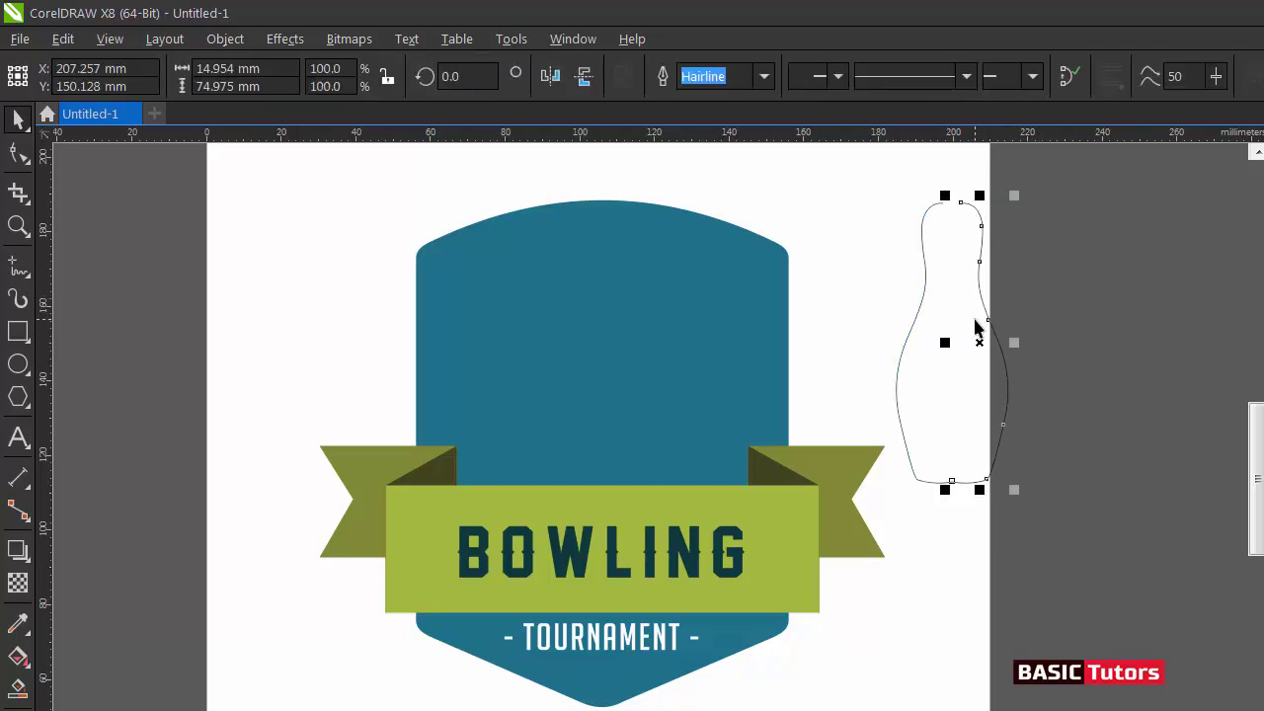
pyautogui.moveTo(979, 342); pyautogui.dragTo(1094, 344)
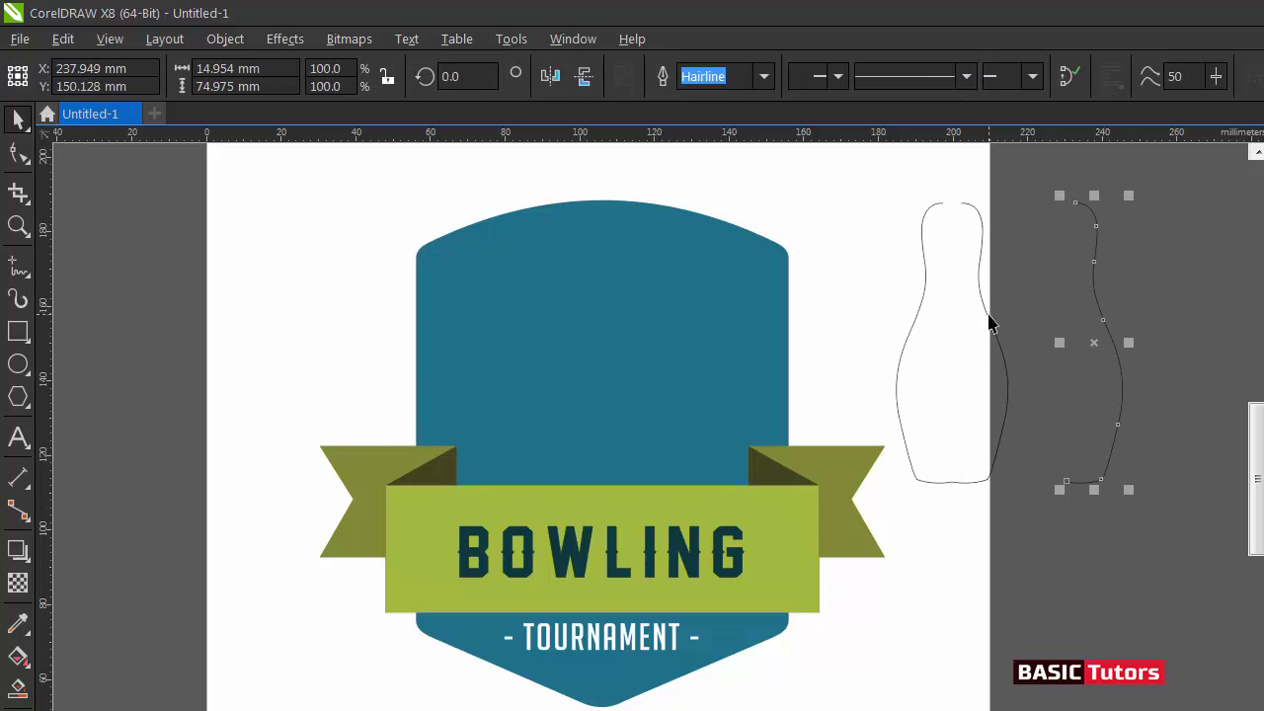
# Move the pin's right half toward the left half, to about X 203.8 mm, leaving a narrow gap at the head
pyautogui.click(990, 323)
pyautogui.moveTo(982, 339)
pyautogui.mouseDown()
pyautogui.moveTo(965, 353)
pyautogui.moveTo(961, 343)
pyautogui.mouseUp()
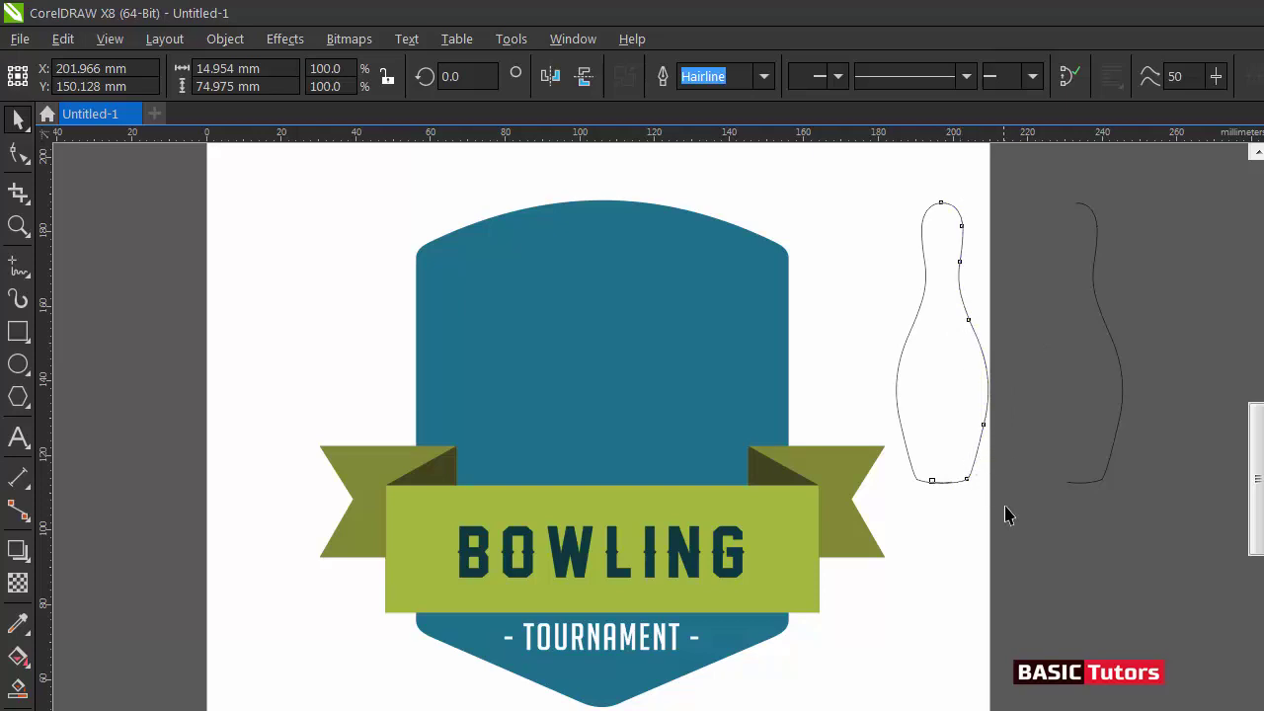
pyautogui.press('Right')
pyautogui.press('Right')
pyautogui.press('Right')
pyautogui.press('Right')
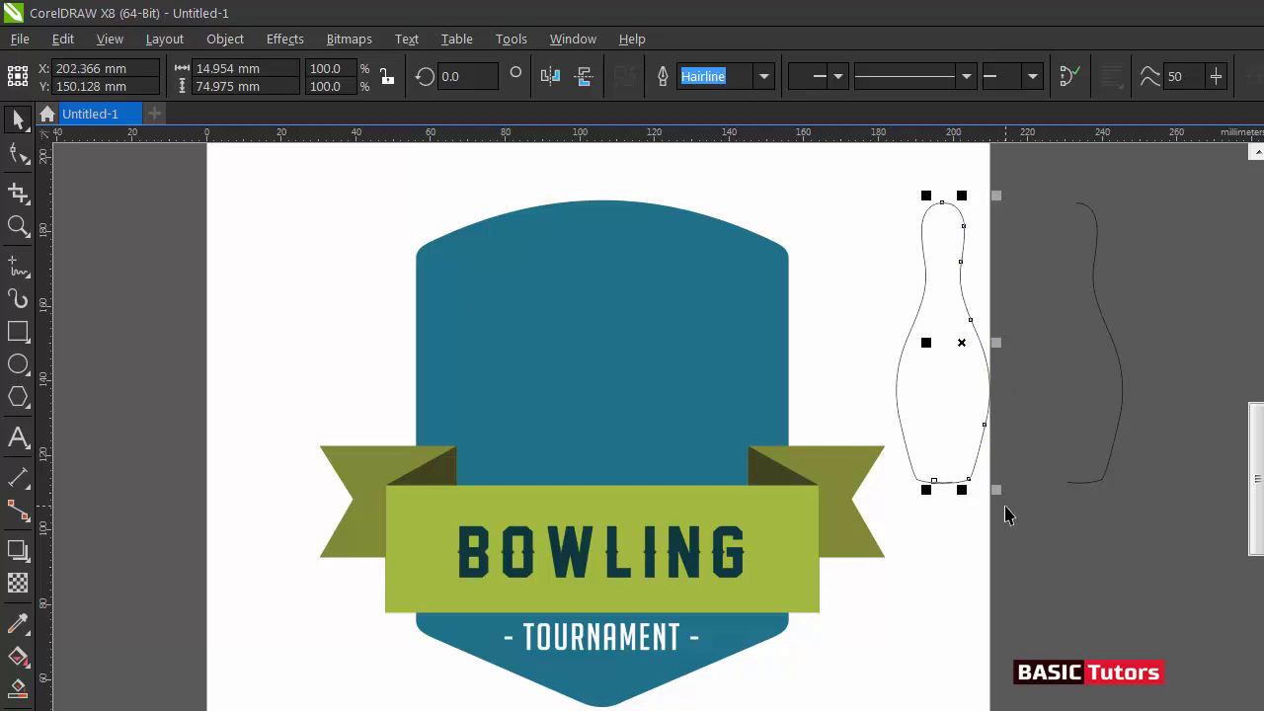
pyautogui.press('Right')
pyautogui.press('Right')
pyautogui.press('Right')
pyautogui.press('Right')
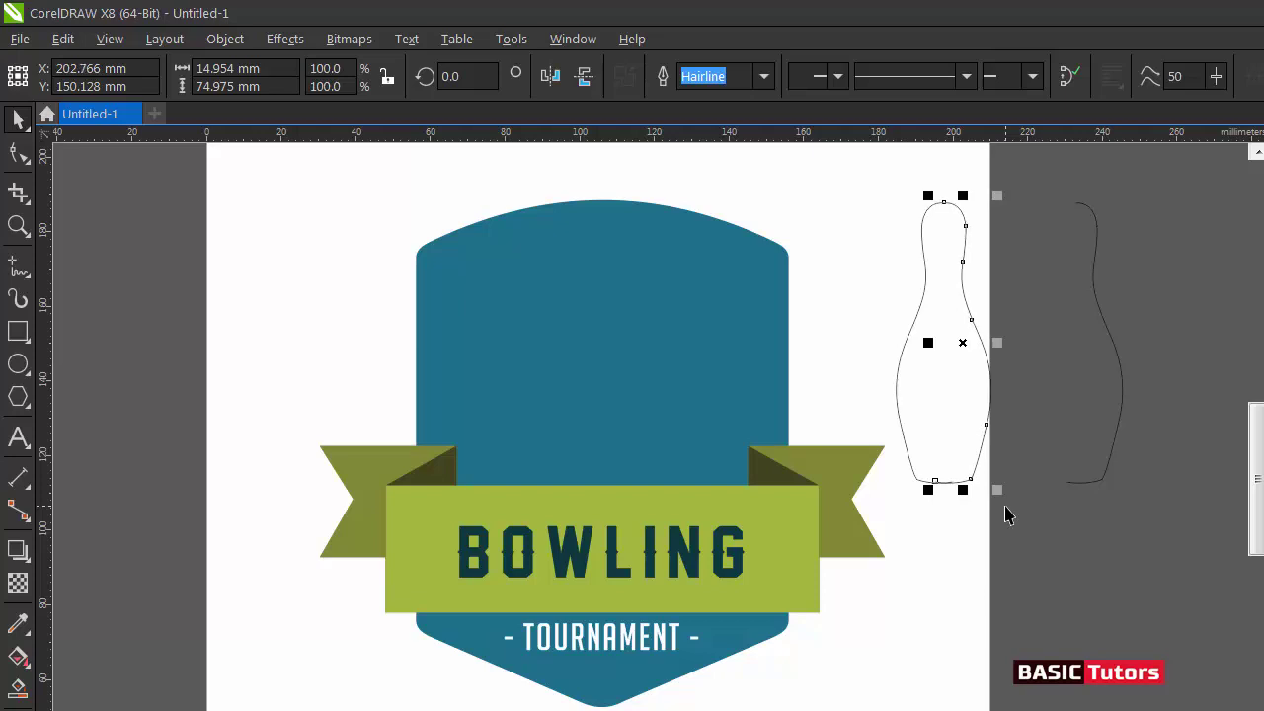
pyautogui.press('Right')
pyautogui.press('Right')
pyautogui.press('Right')
pyautogui.press('Right')
pyautogui.press('Right')
pyautogui.press('Right')
pyautogui.press('Right')
pyautogui.press('Right')
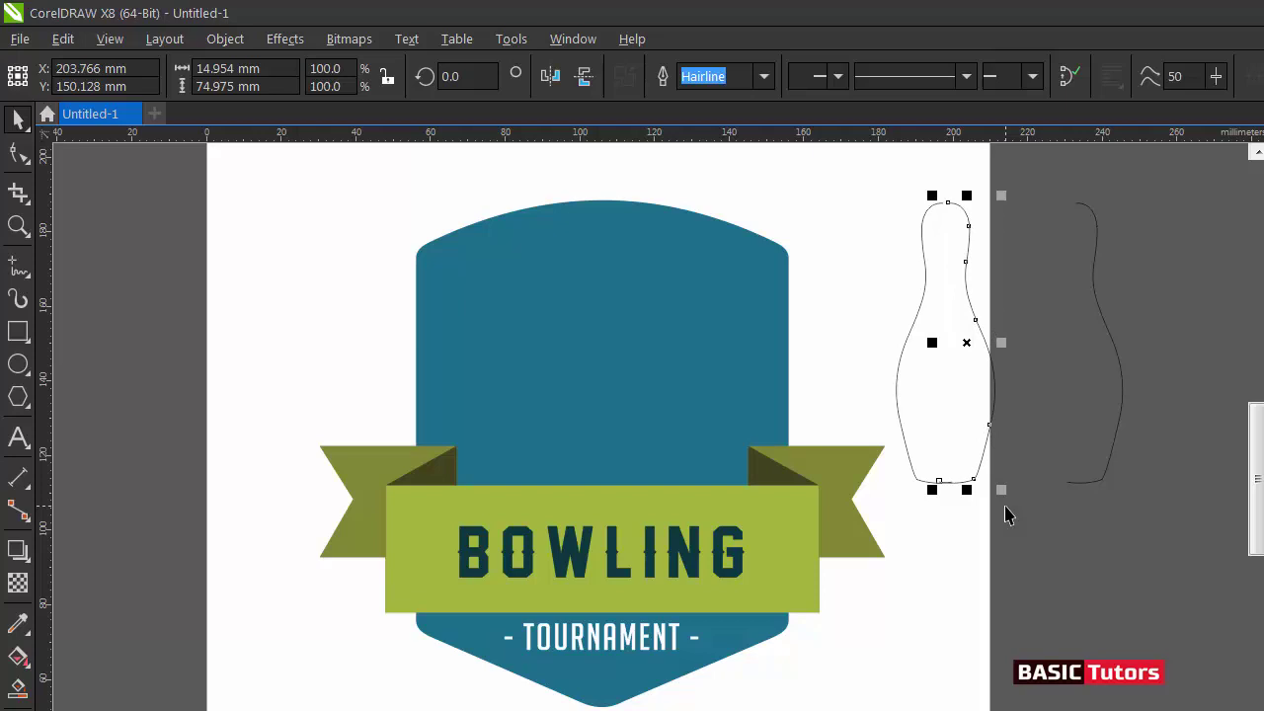
# Combine the two pin halves into one curve and join their top end nodes into a smooth node
pyautogui.keyDown('shift'); pyautogui.click(928, 211); pyautogui.keyUp('shift')
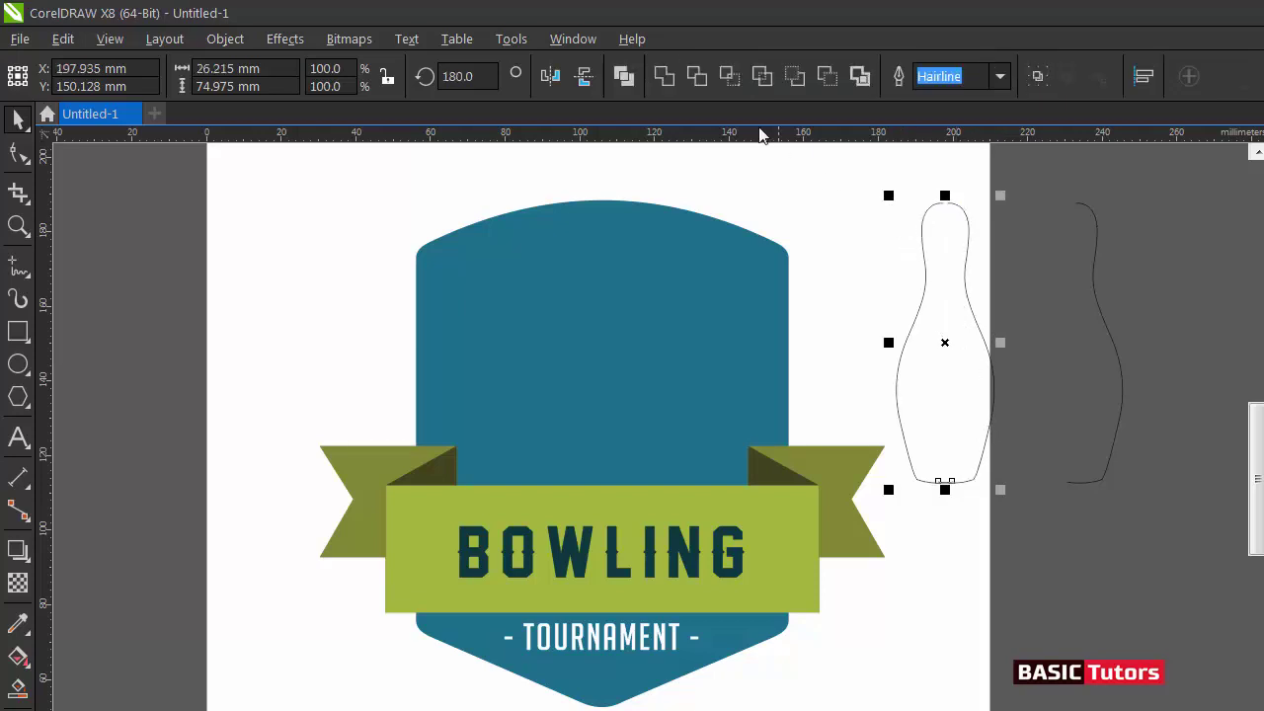
pyautogui.click(627, 78)
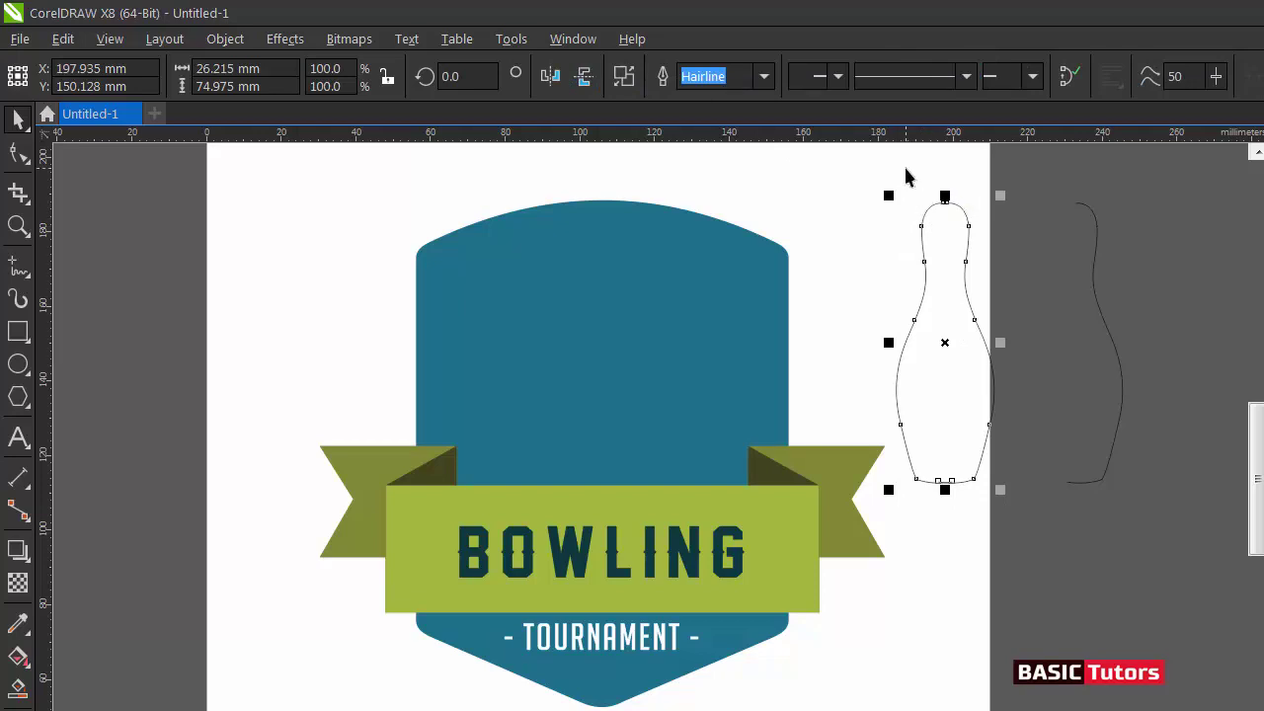
pyautogui.click(908, 175)
pyautogui.press('F2')
pyautogui.moveTo(897, 177); pyautogui.dragTo(1073, 313)
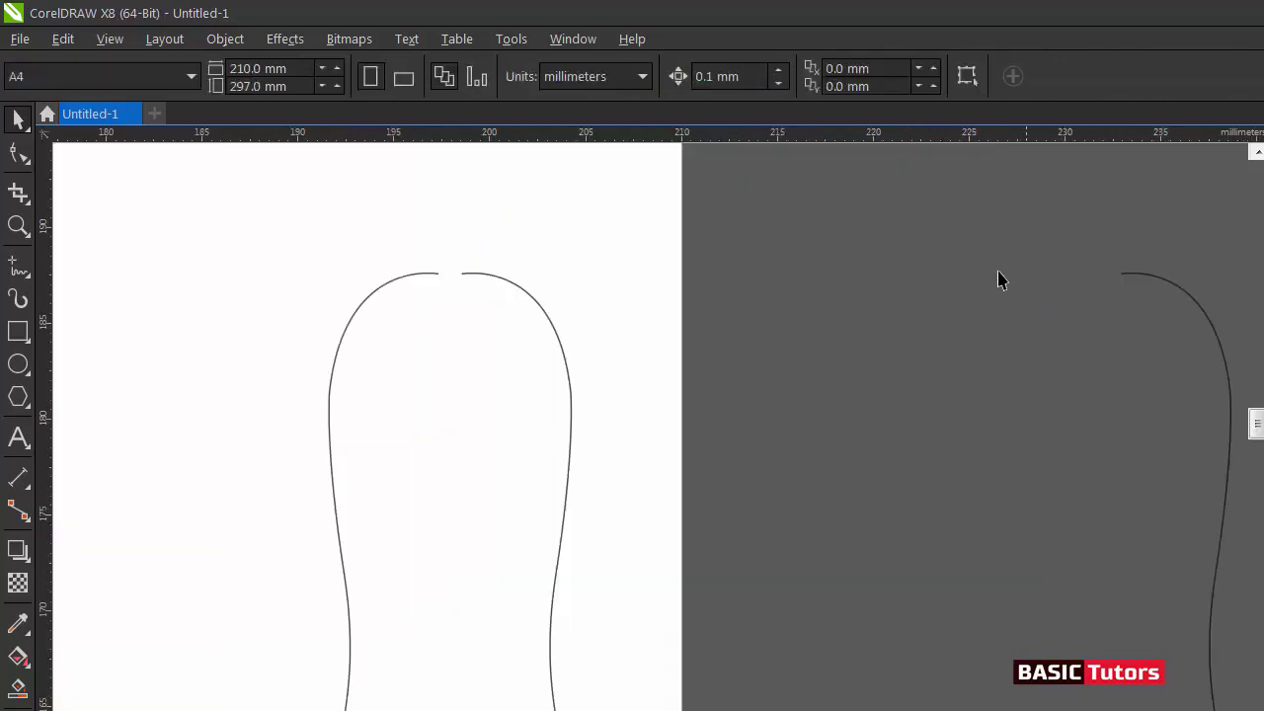
pyautogui.press('F10')
pyautogui.click(463, 276)
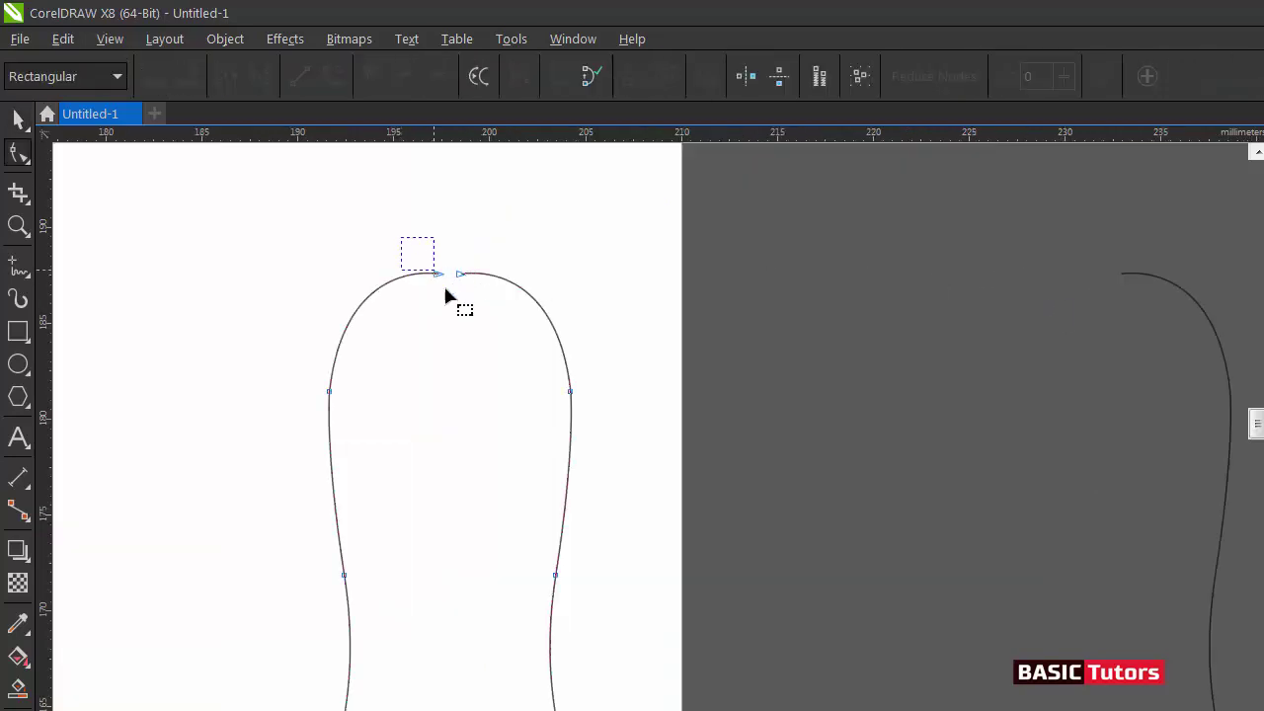
pyautogui.moveTo(445, 291); pyautogui.dragTo(464, 297)
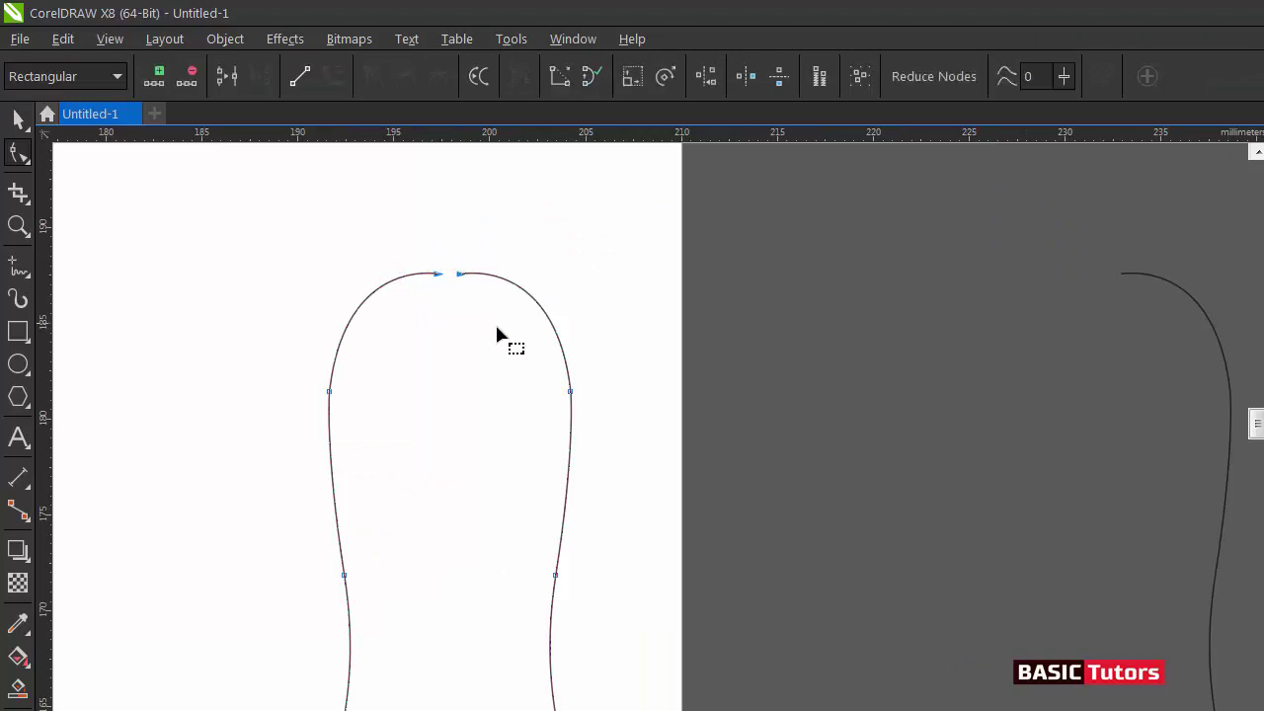
pyautogui.click(218, 77)
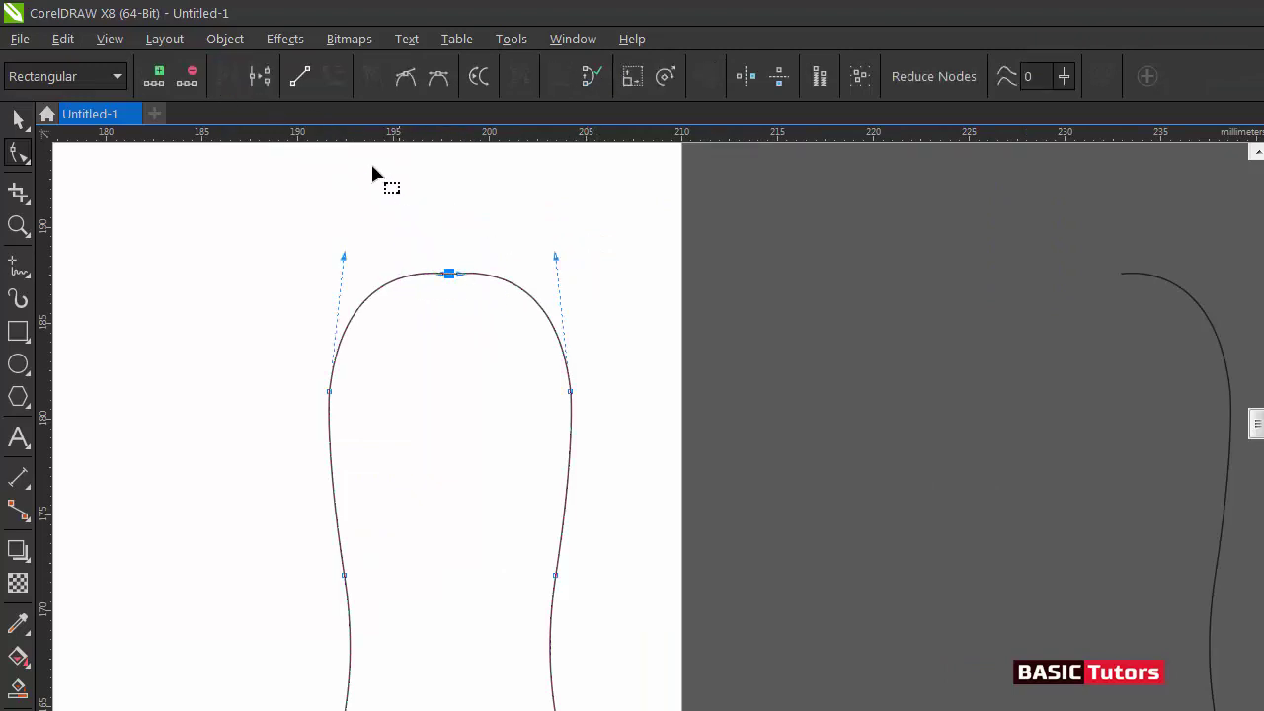
pyautogui.click(403, 79)
pyautogui.press('space')
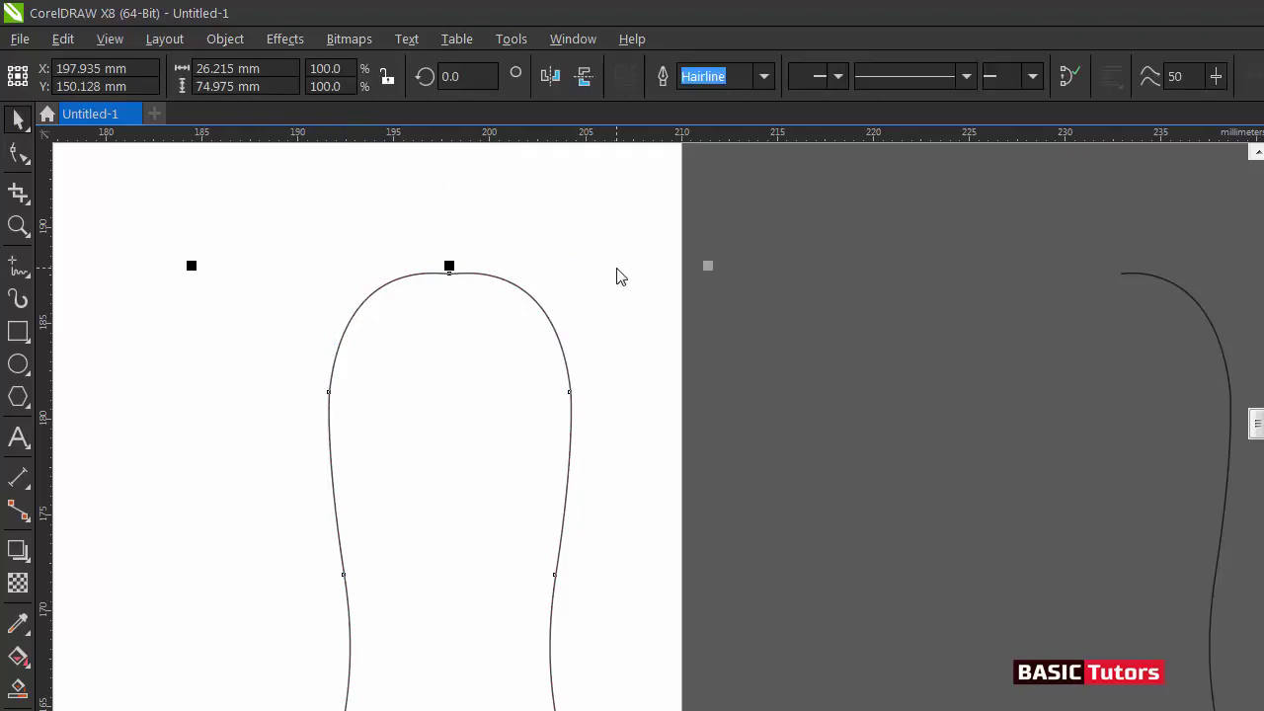
pyautogui.click(616, 276)
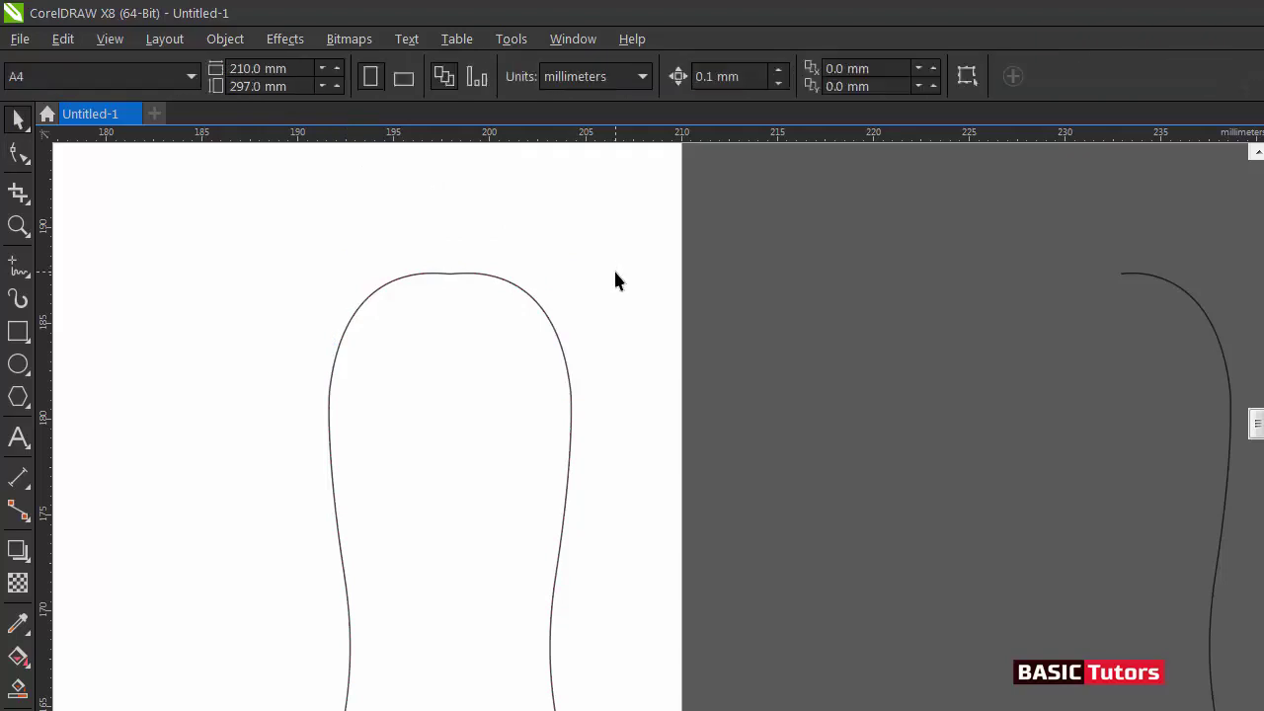
# Raise the pin's top centre node slightly to round the head, making the outline about 75.2 mm high
pyautogui.doubleClick(430, 274)
pyautogui.click(449, 274)
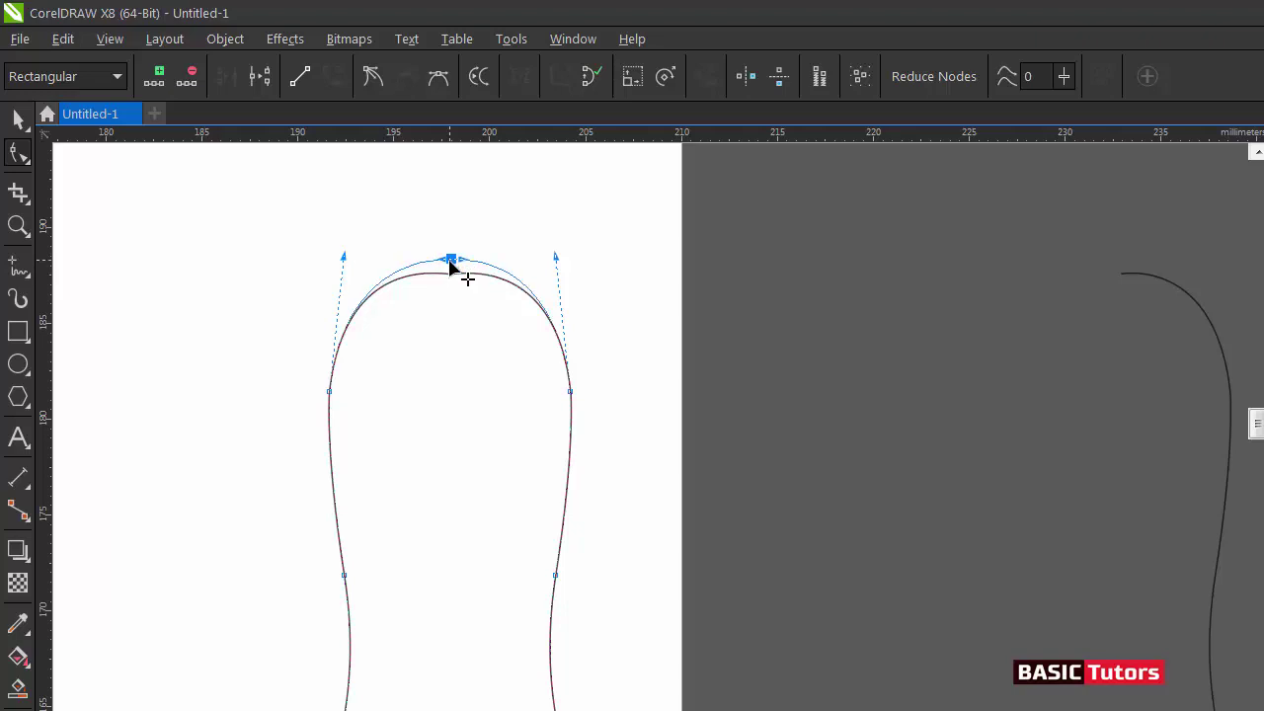
pyautogui.moveTo(448, 269); pyautogui.dragTo(451, 267)
pyautogui.hotkey('ctrl', 'z')
pyautogui.press('space')
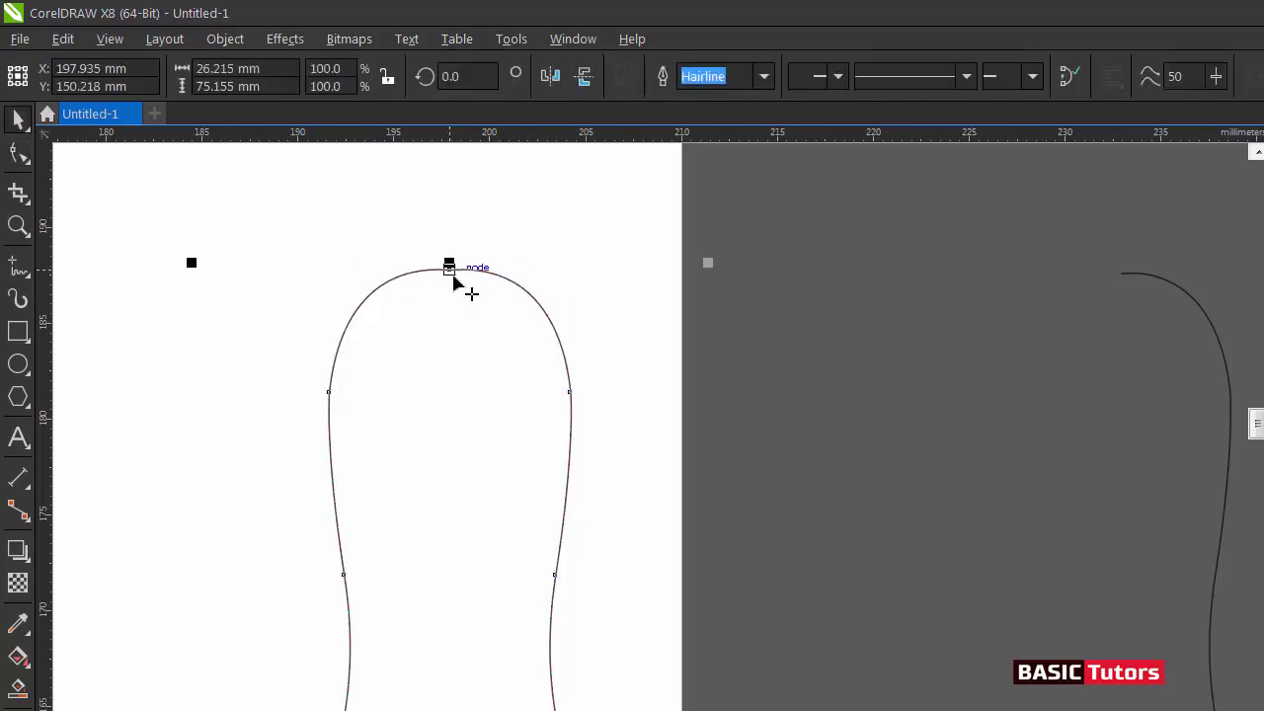
pyautogui.click(535, 234)
pyautogui.scroll(-3, 531, 237)
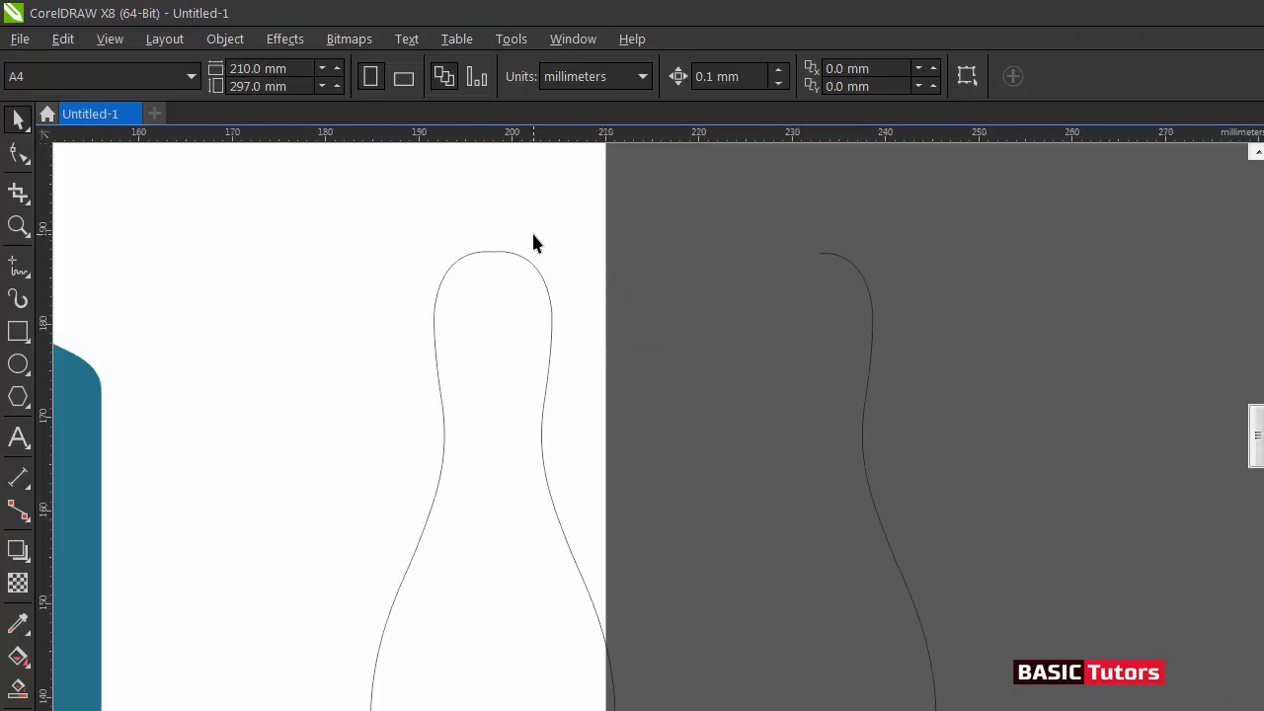
# Join the overlapping end nodes at the pin's base, make the joined node smooth and lower it slightly
pyautogui.click(535, 592)
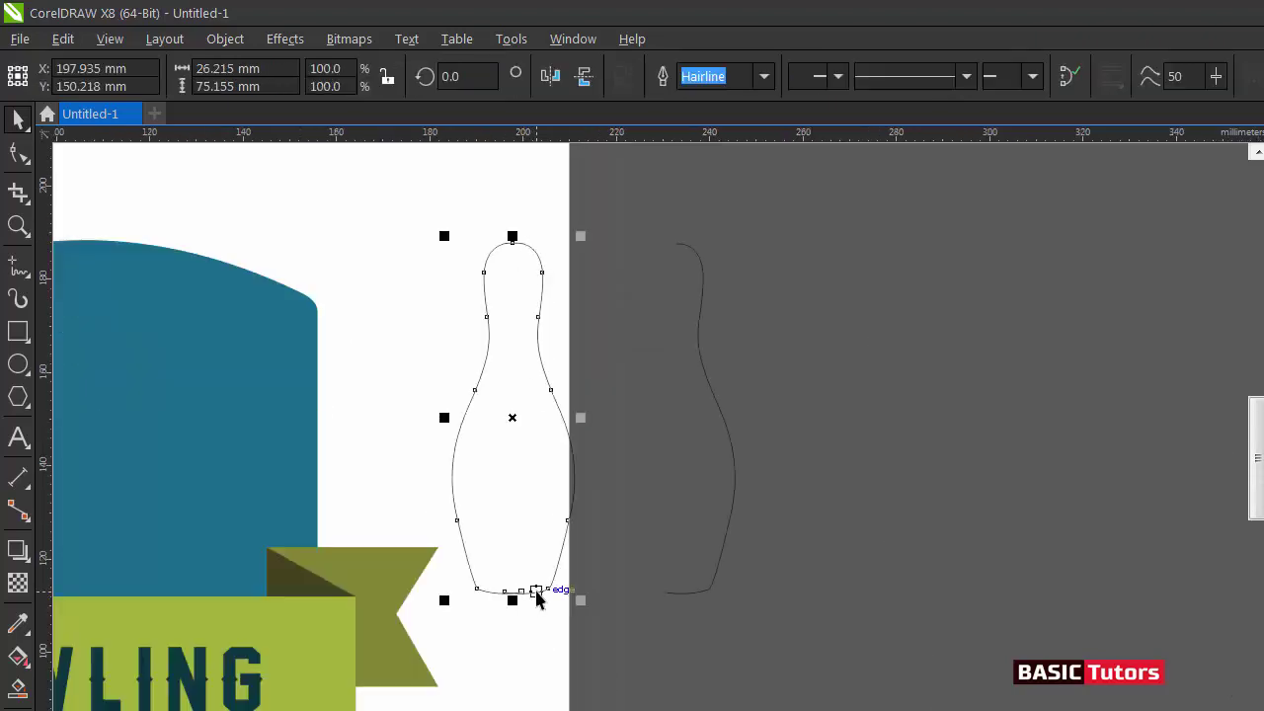
pyautogui.press('F2')
pyautogui.moveTo(471, 559); pyautogui.dragTo(561, 671)
pyautogui.press('F10')
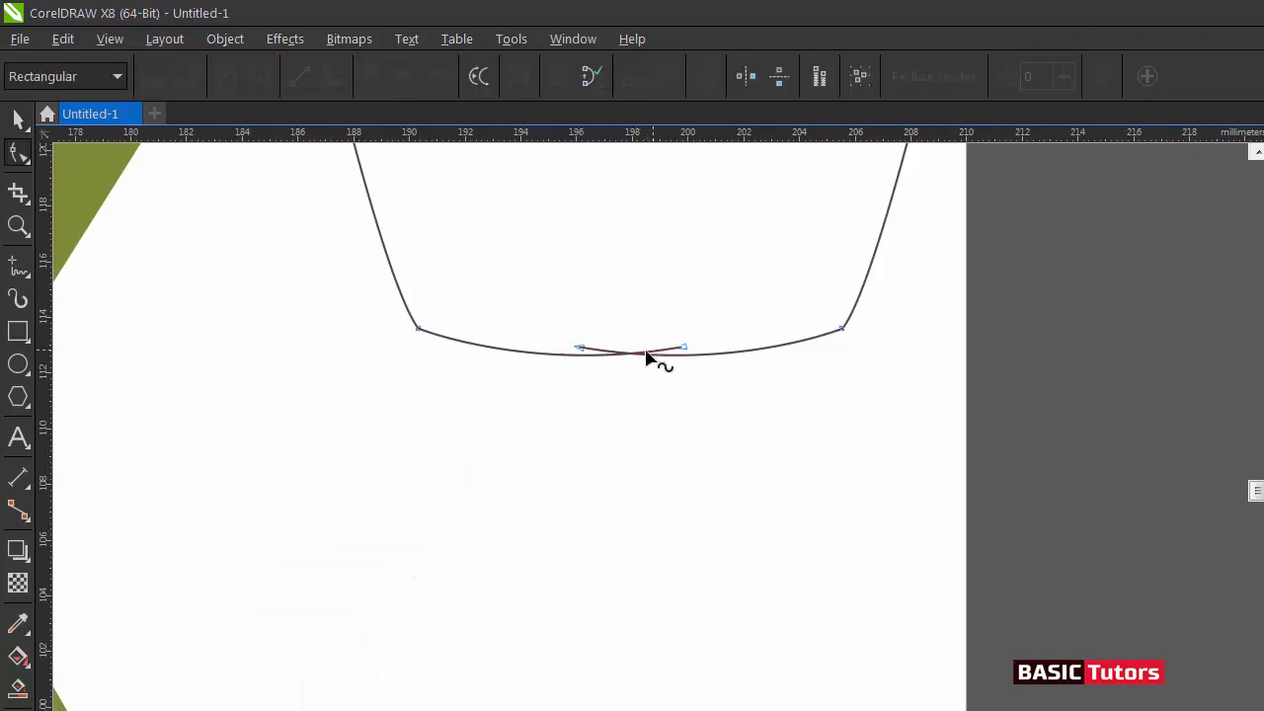
pyautogui.moveTo(583, 351); pyautogui.dragTo(650, 351)
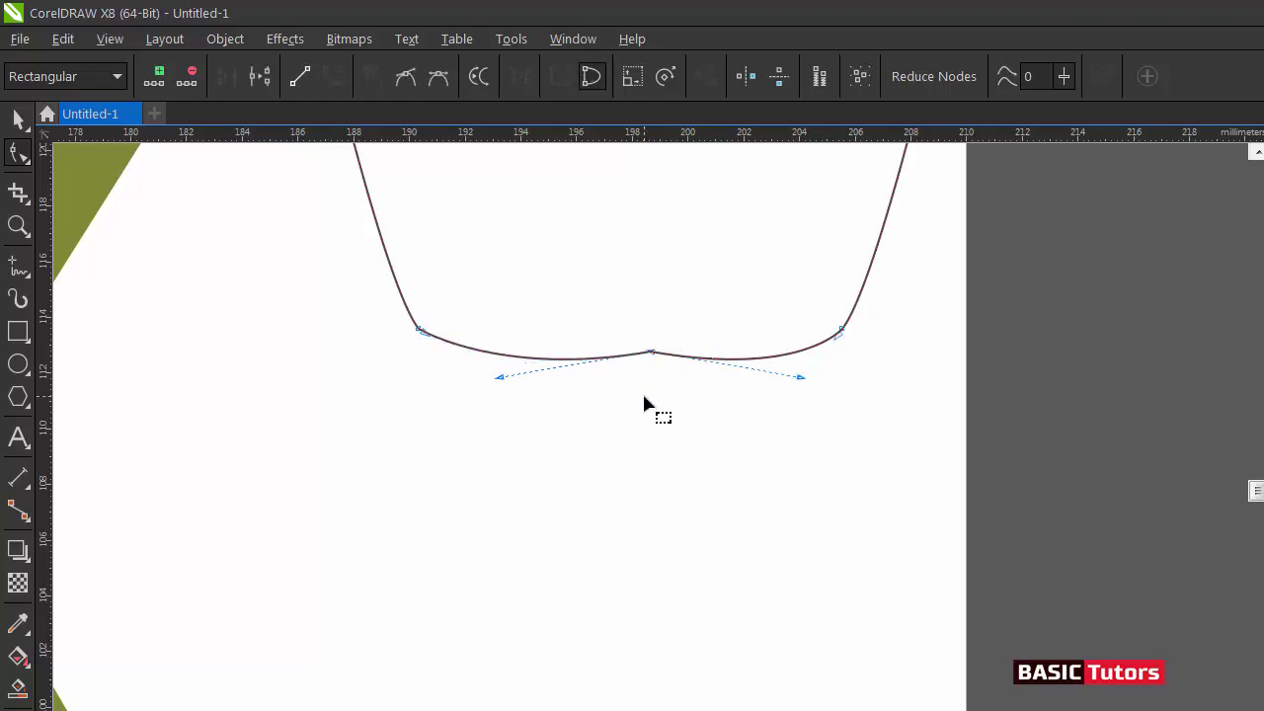
pyautogui.click(406, 76)
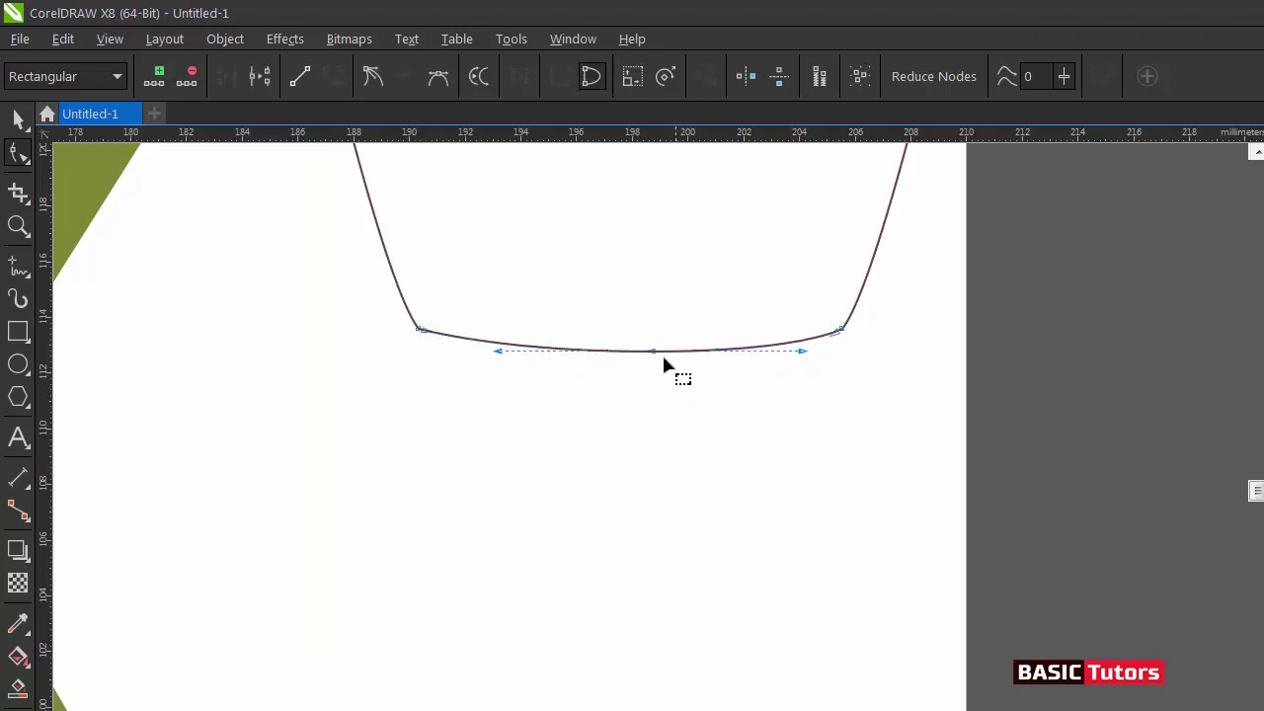
pyautogui.moveTo(653, 353); pyautogui.dragTo(652, 363)
pyautogui.press('space')
pyautogui.click(769, 426)
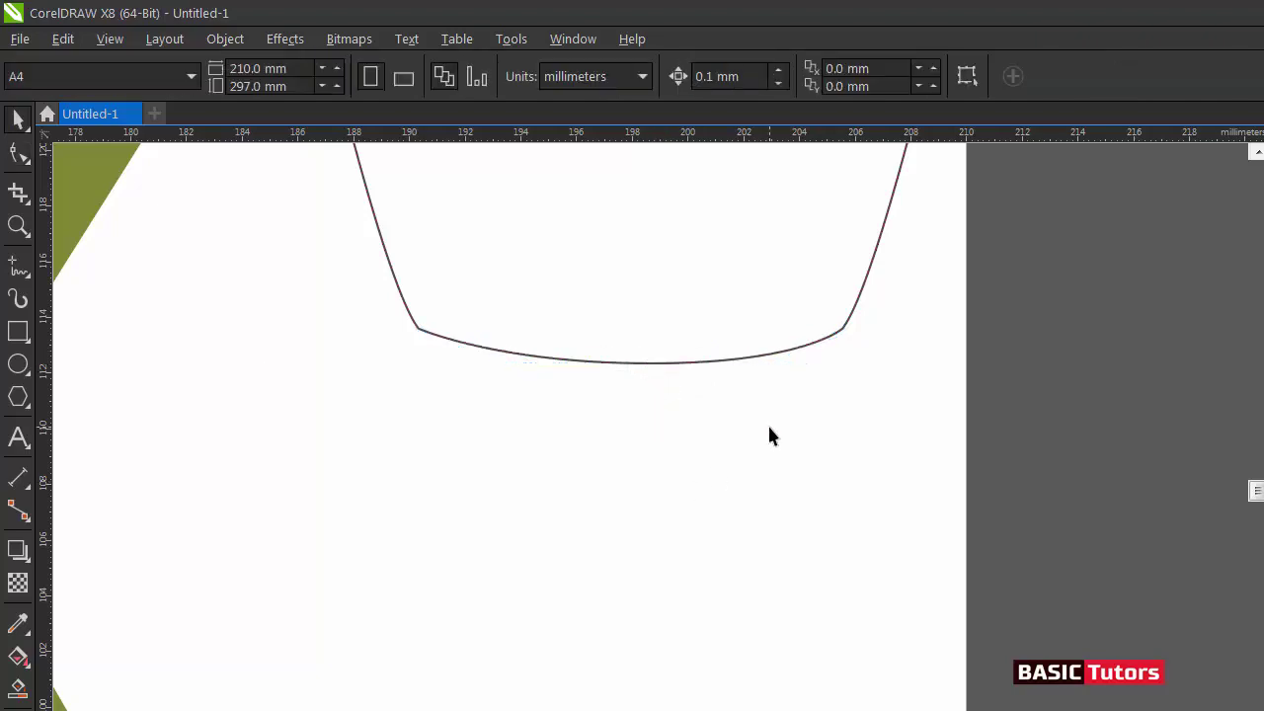
# Move the spare half-profile curve onto the right side of the pin outline, centred at about X 203.4, Y 150.5 mm
pyautogui.scroll(-2, 768, 425)
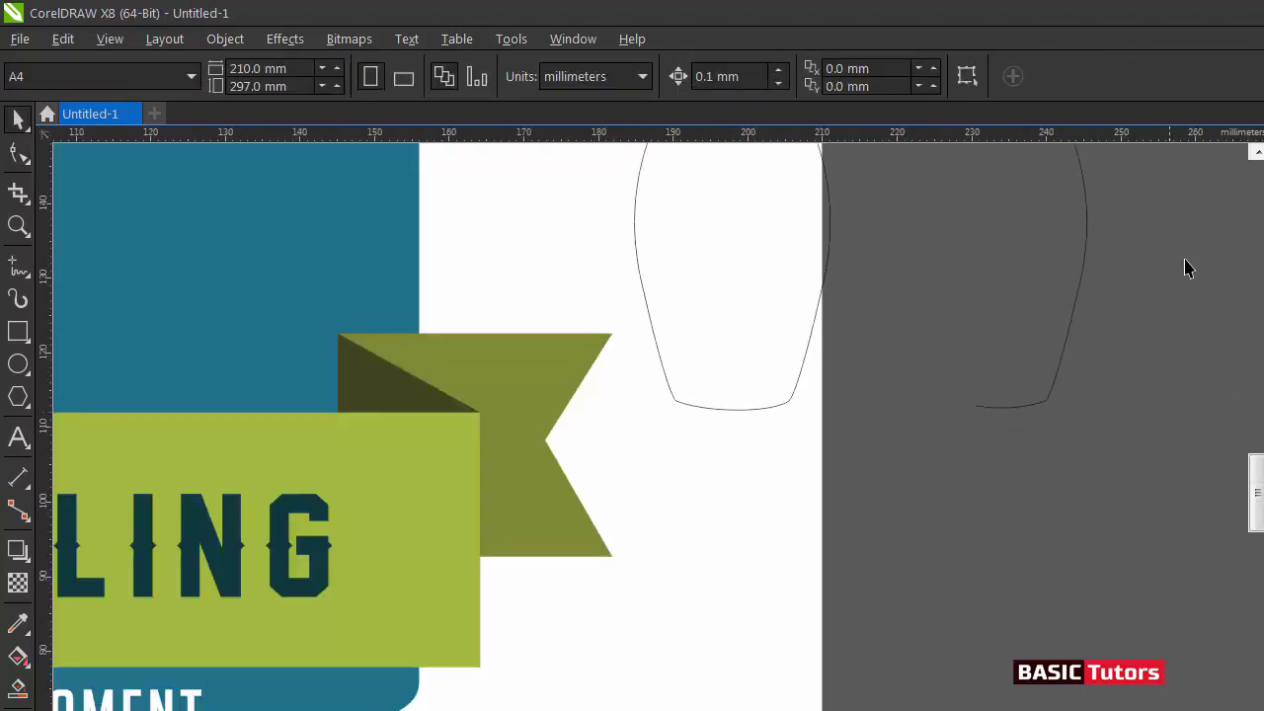
pyautogui.click(1257, 152)
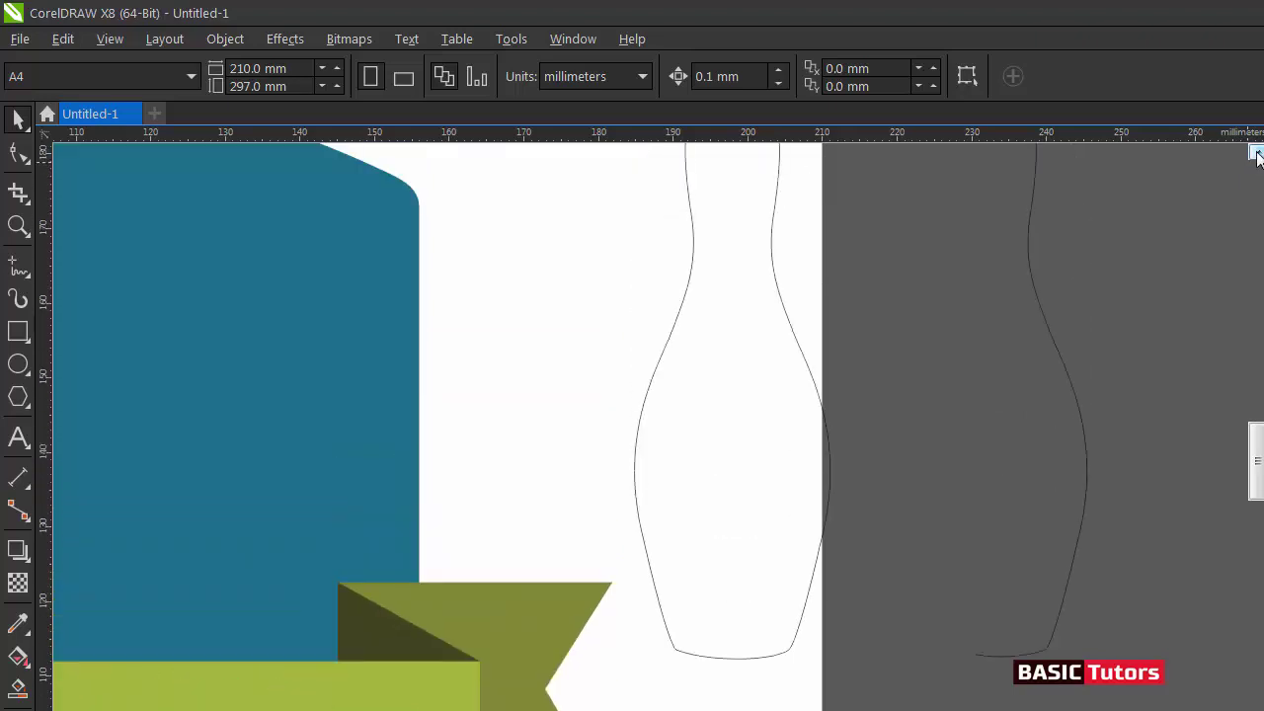
pyautogui.scroll(-1, 1257, 158)
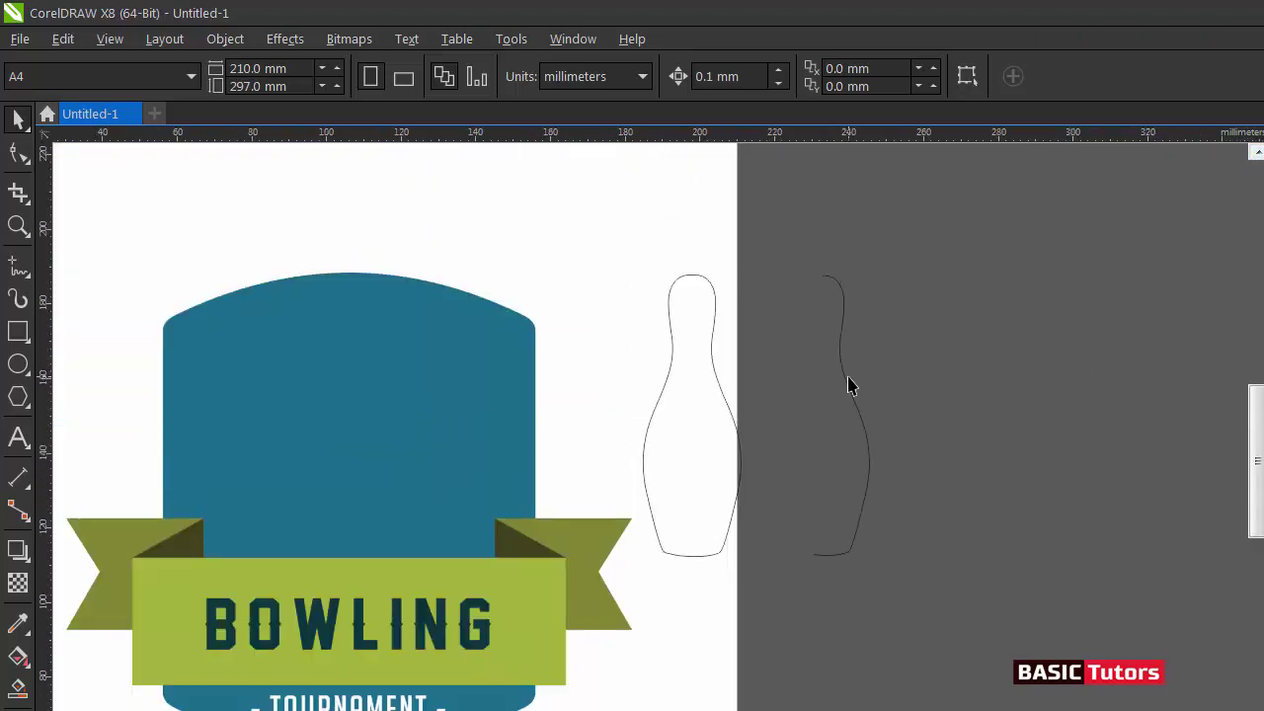
pyautogui.moveTo(844, 385); pyautogui.dragTo(715, 373)
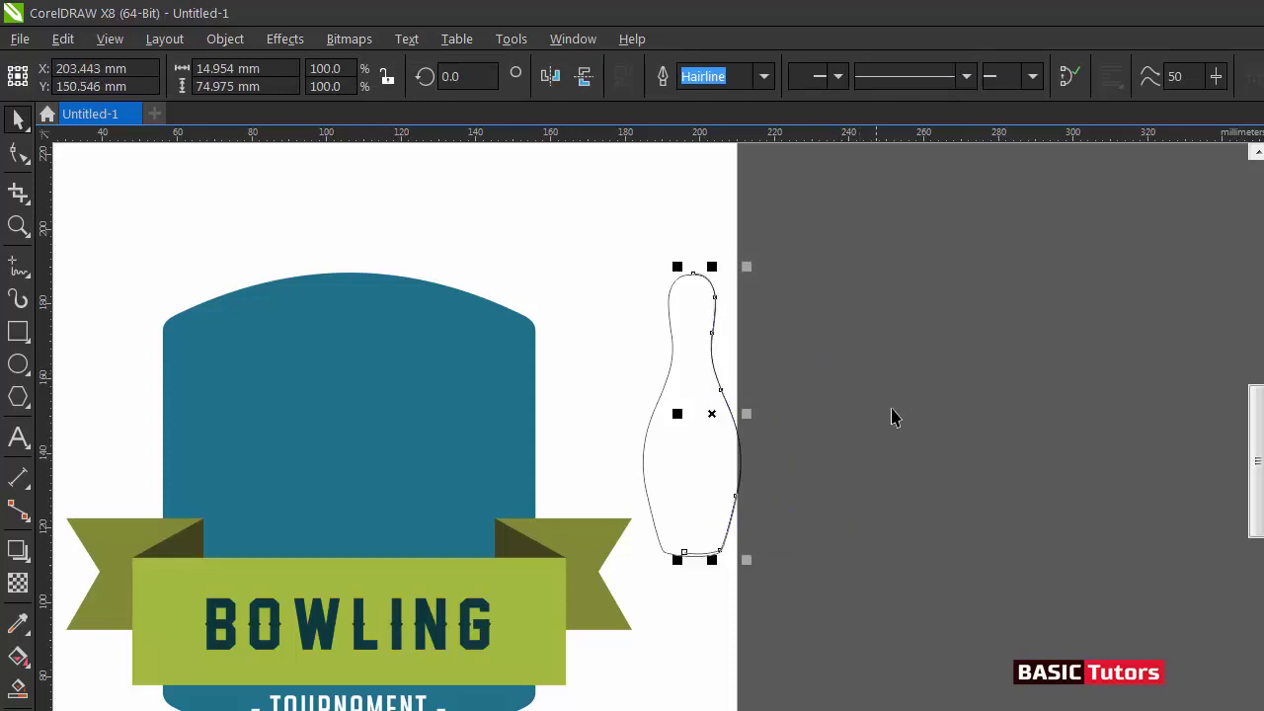
pyautogui.scroll(1, 893, 405)
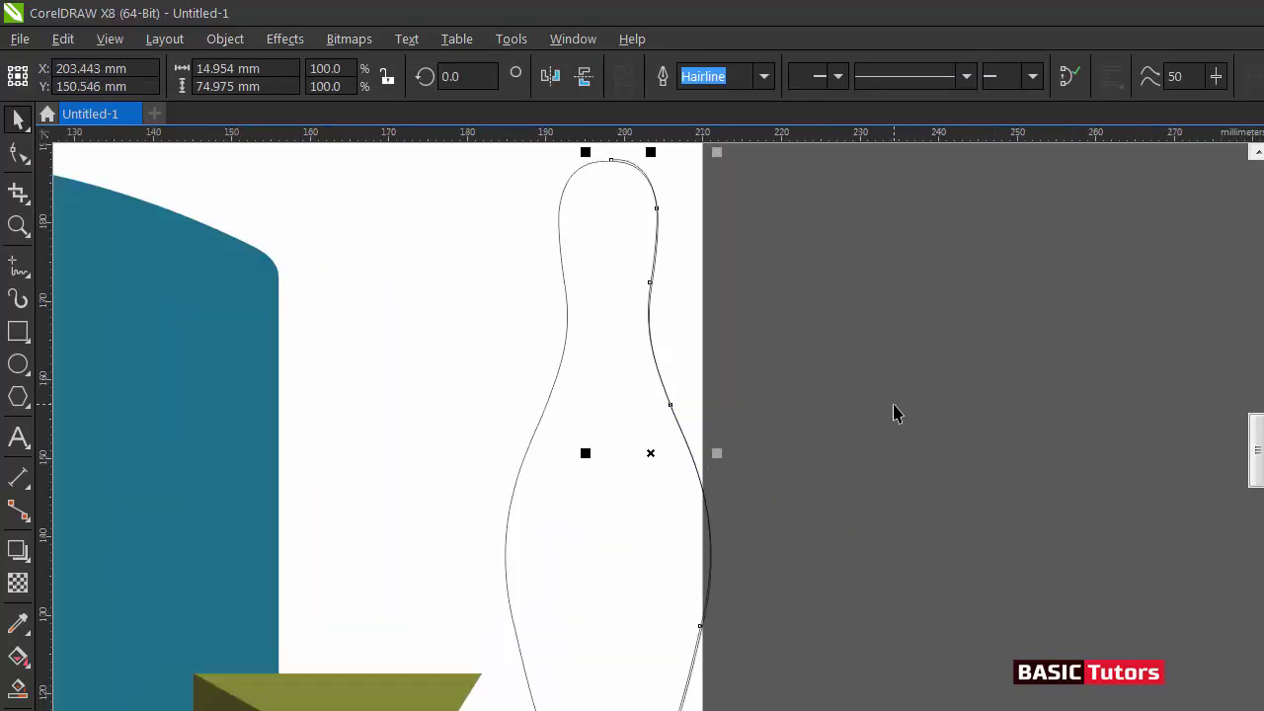
# Nudge the two base corner nodes of the pin outline up slightly toward the spare half-profile's base
pyautogui.moveTo(1255, 447); pyautogui.dragTo(1255, 477)
pyautogui.press('F10')
pyautogui.click(570, 486)
pyautogui.moveTo(688, 460); pyautogui.dragTo(542, 498)
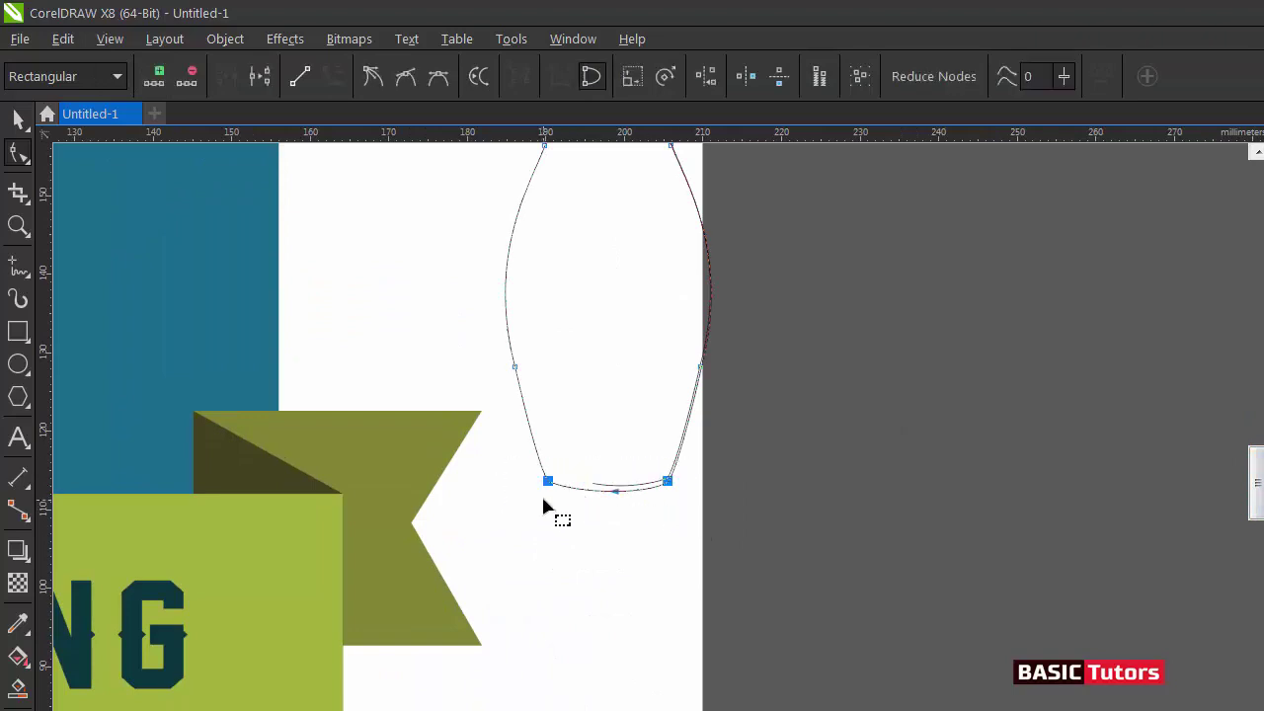
pyautogui.press('Up')
pyautogui.press('Up')
pyautogui.press('Up')
pyautogui.press('space')
pyautogui.scroll(-1, 800, 432)
pyautogui.click(745, 234)
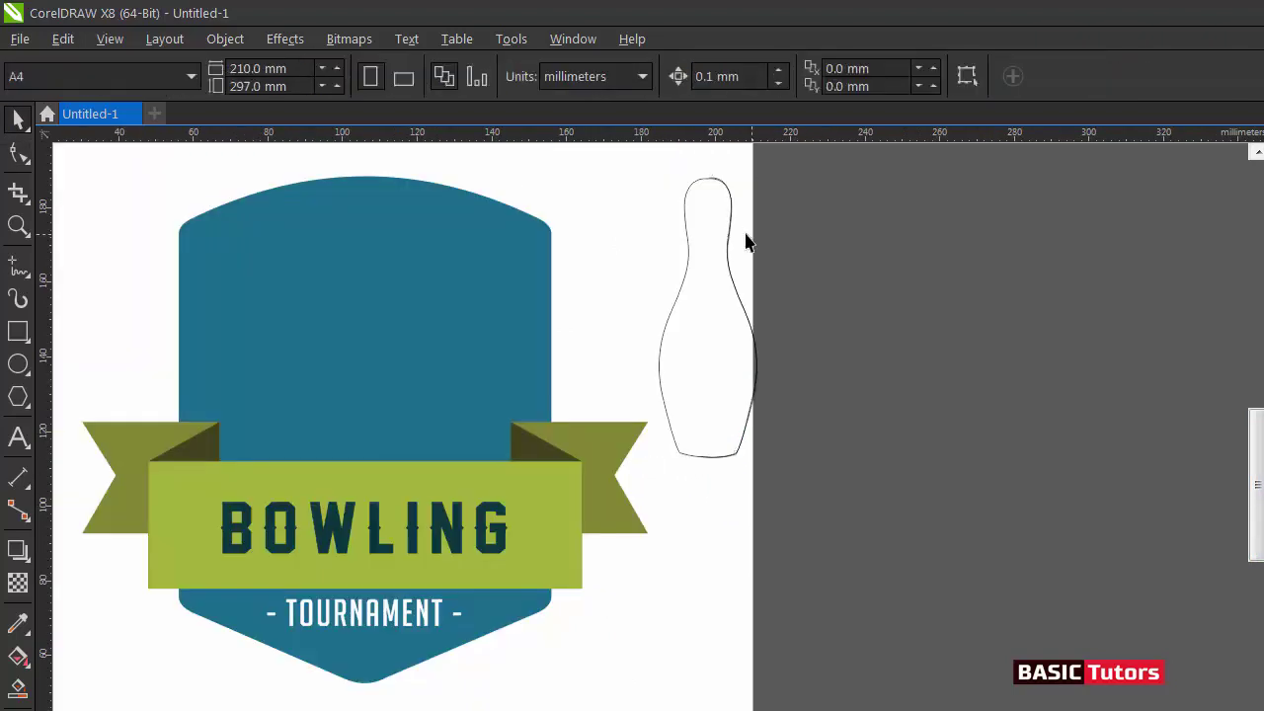
# Close the spare half-profile with a straight line from its top end to its base end and convert that line to a curve
pyautogui.click(724, 228)
pyautogui.press('space')
pyautogui.press('space')
pyautogui.click(726, 185)
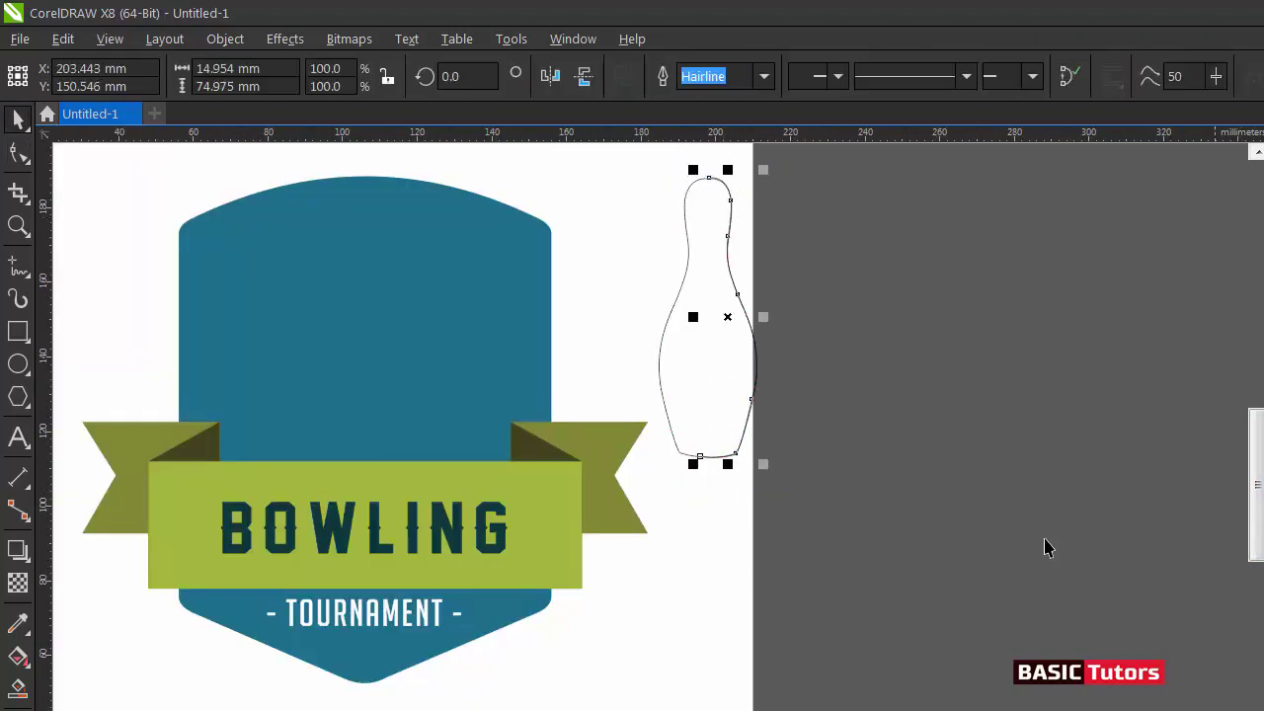
pyautogui.scroll(2, 781, 400)
pyautogui.click(18, 259)
pyautogui.click(611, 160)
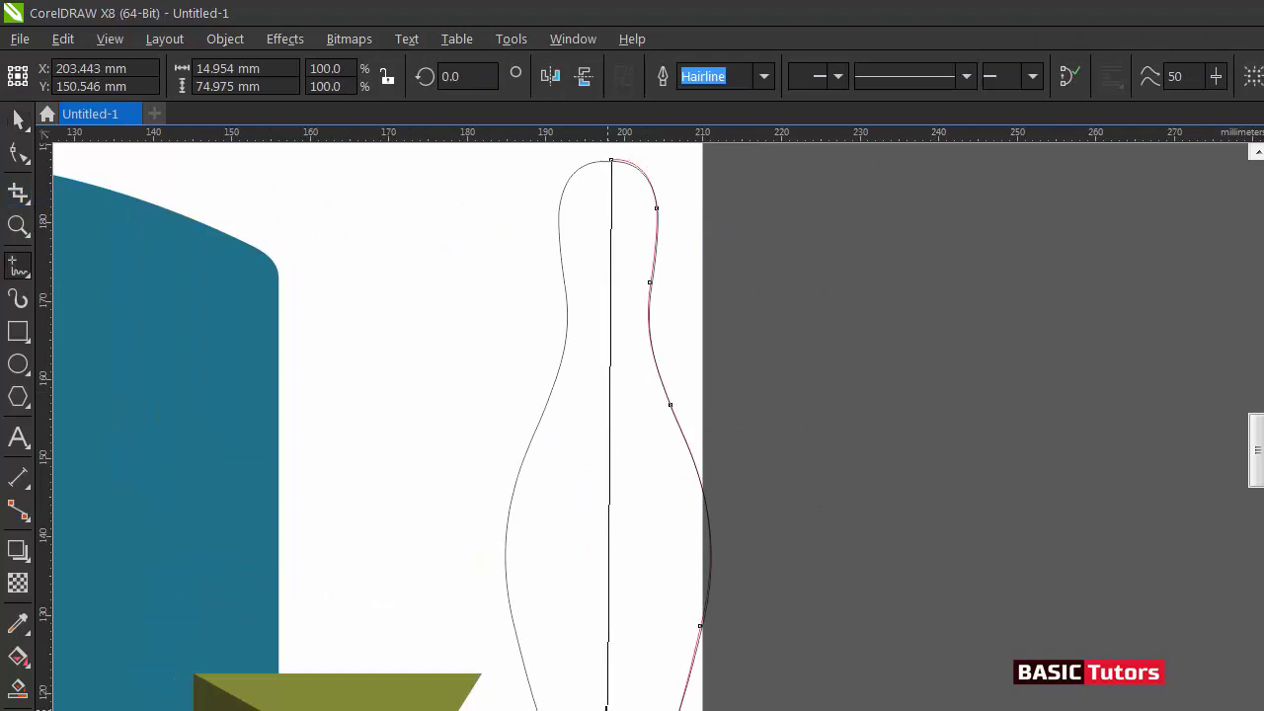
pyautogui.click(593, 710)
pyautogui.click(22, 154)
pyautogui.rightClick(611, 233)
pyautogui.click(668, 334)
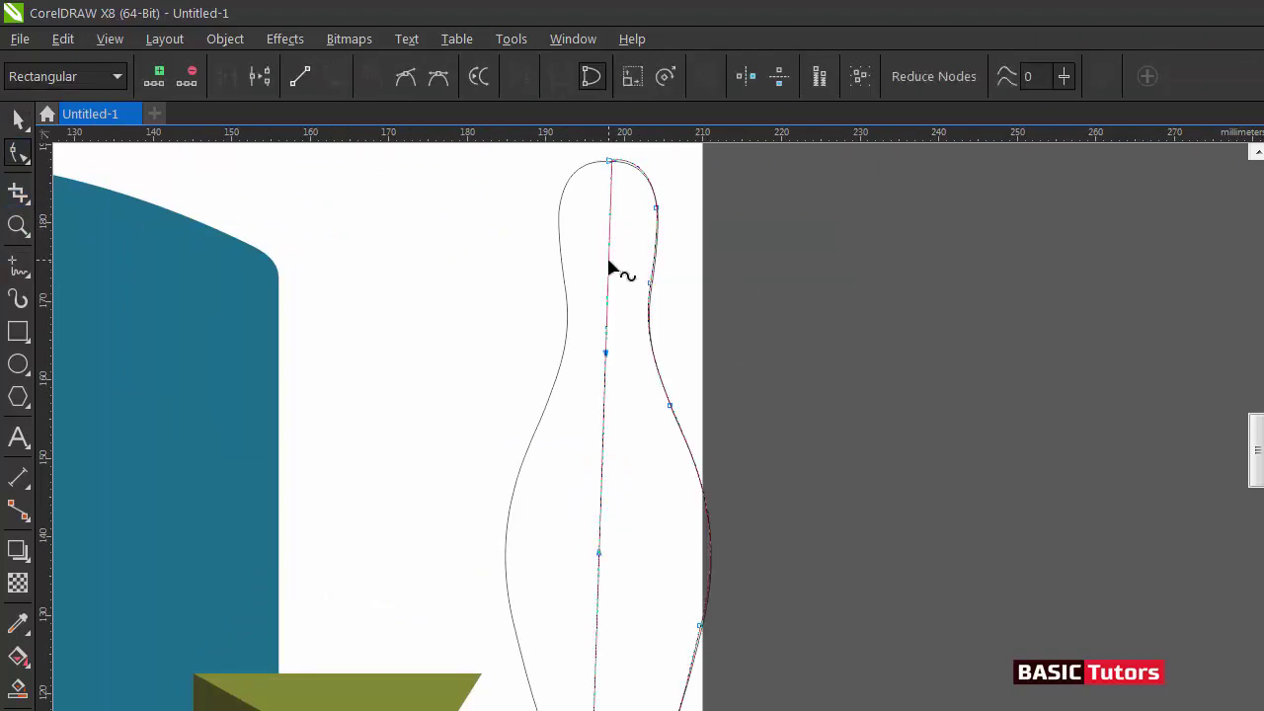
# Add four nodes along the half-profile's straight inner edge, from the head down to the lower body
pyautogui.doubleClick(609, 214)
pyautogui.doubleClick(607, 278)
pyautogui.doubleClick(603, 409)
pyautogui.doubleClick(595, 629)
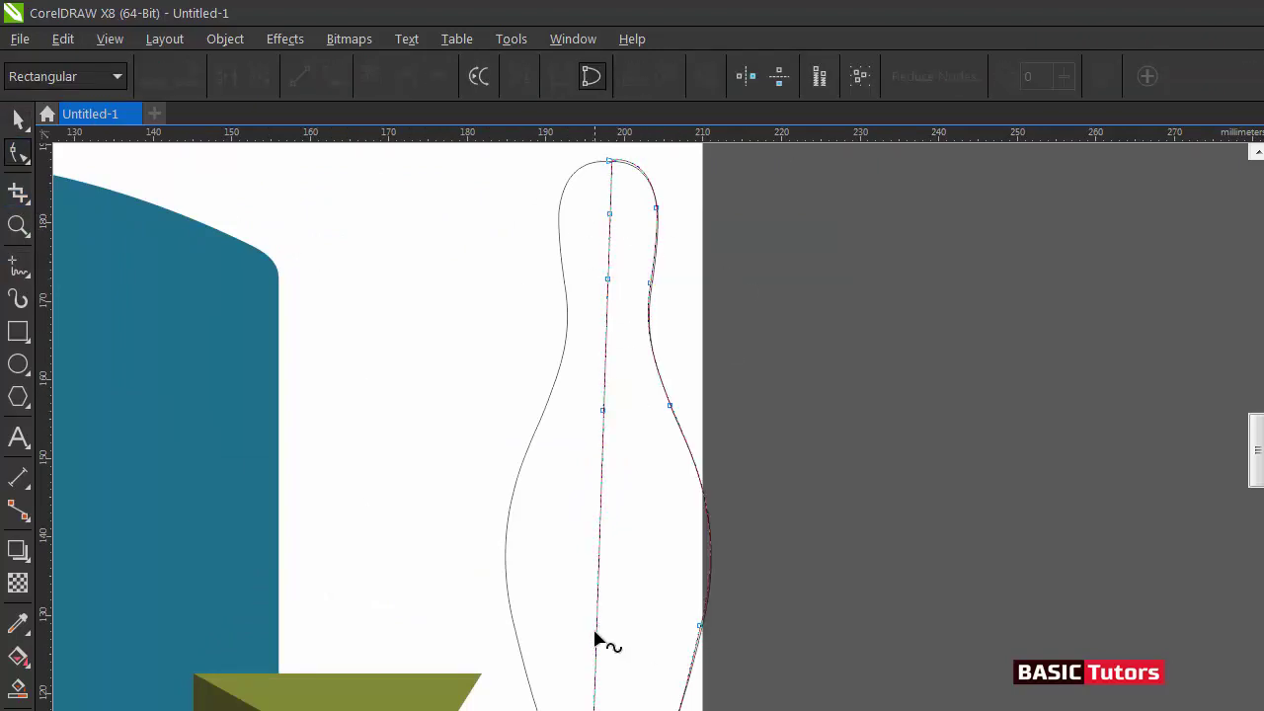
# Shape the half-profile's inner edge by moving its nodes outward to follow the pin's right contour as a narrow shading strip
pyautogui.moveTo(593, 702); pyautogui.dragTo(651, 707)
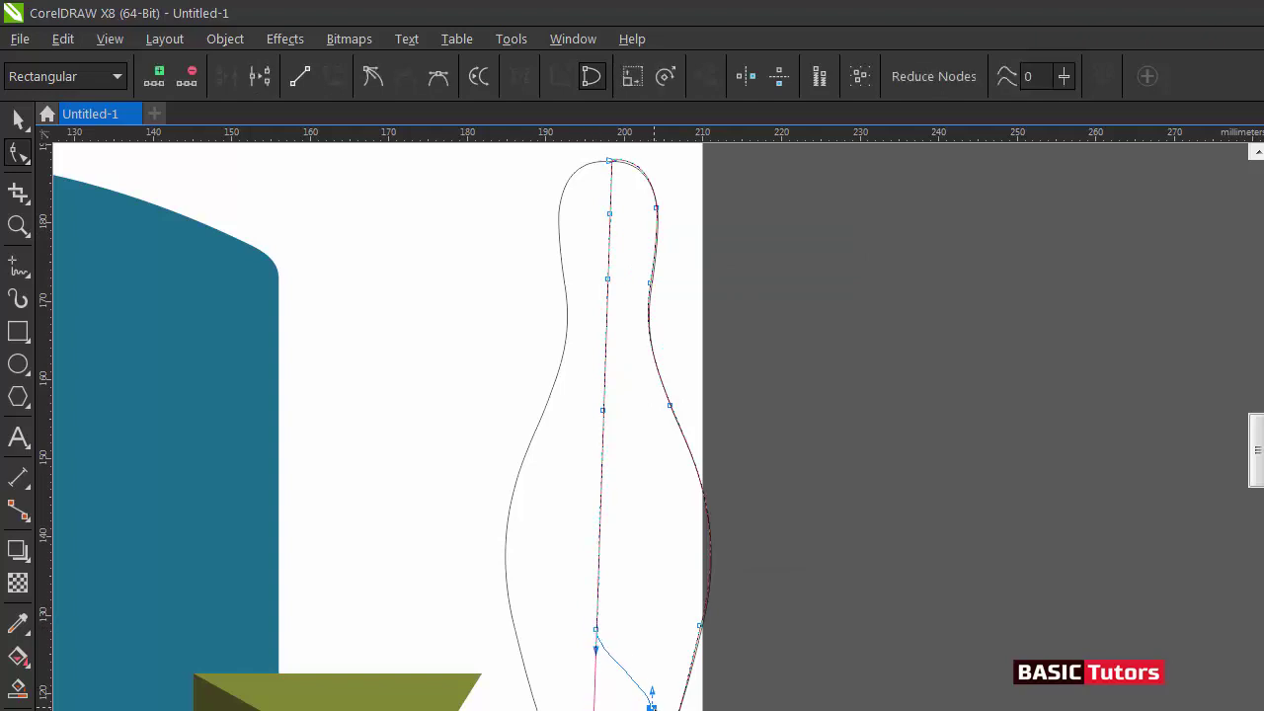
pyautogui.moveTo(596, 629); pyautogui.dragTo(665, 620)
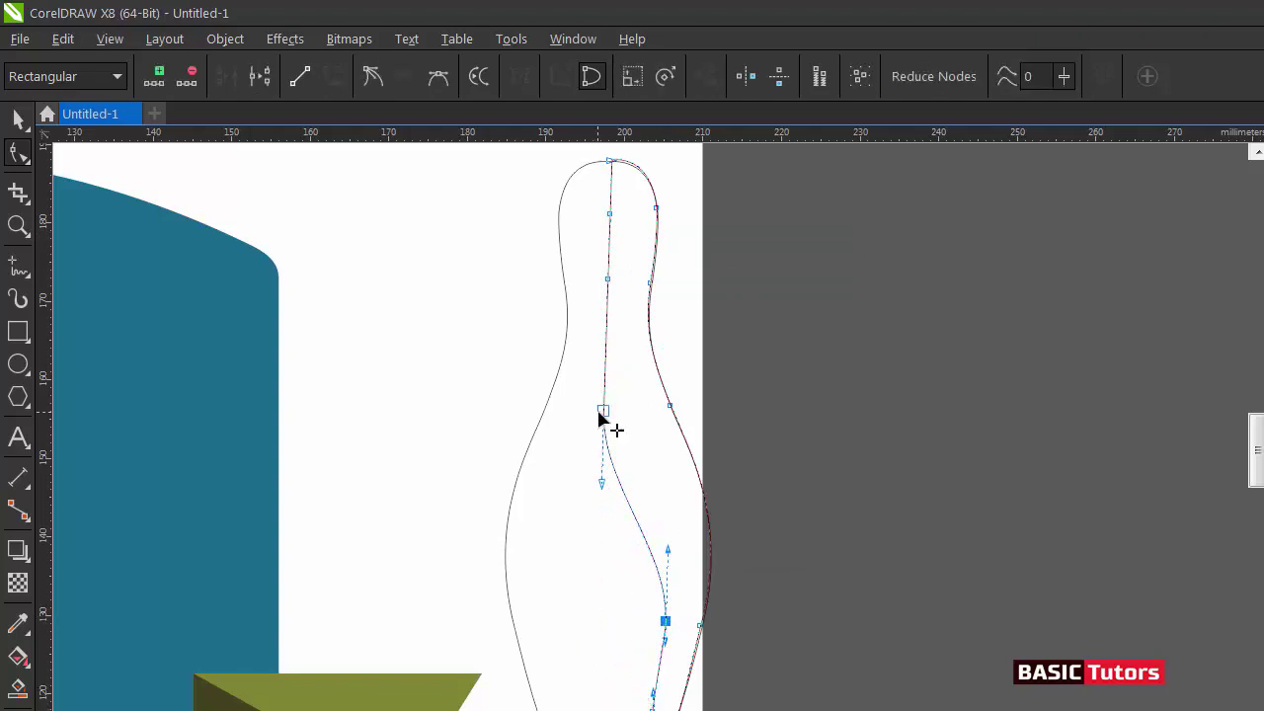
pyautogui.moveTo(601, 408); pyautogui.dragTo(622, 403)
pyautogui.moveTo(622, 477); pyautogui.dragTo(633, 474)
pyautogui.moveTo(607, 280); pyautogui.dragTo(620, 280)
pyautogui.moveTo(609, 214); pyautogui.dragTo(632, 185)
pyautogui.moveTo(624, 404); pyautogui.dragTo(640, 409)
# Turn off snapping to objects and fine-tune the body nodes of the shading strip's inner edge
pyautogui.click(665, 620)
pyautogui.click(109, 38)
pyautogui.moveTo(237, 582)
pyautogui.click(424, 684)
pyautogui.moveTo(665, 621); pyautogui.dragTo(671, 623)
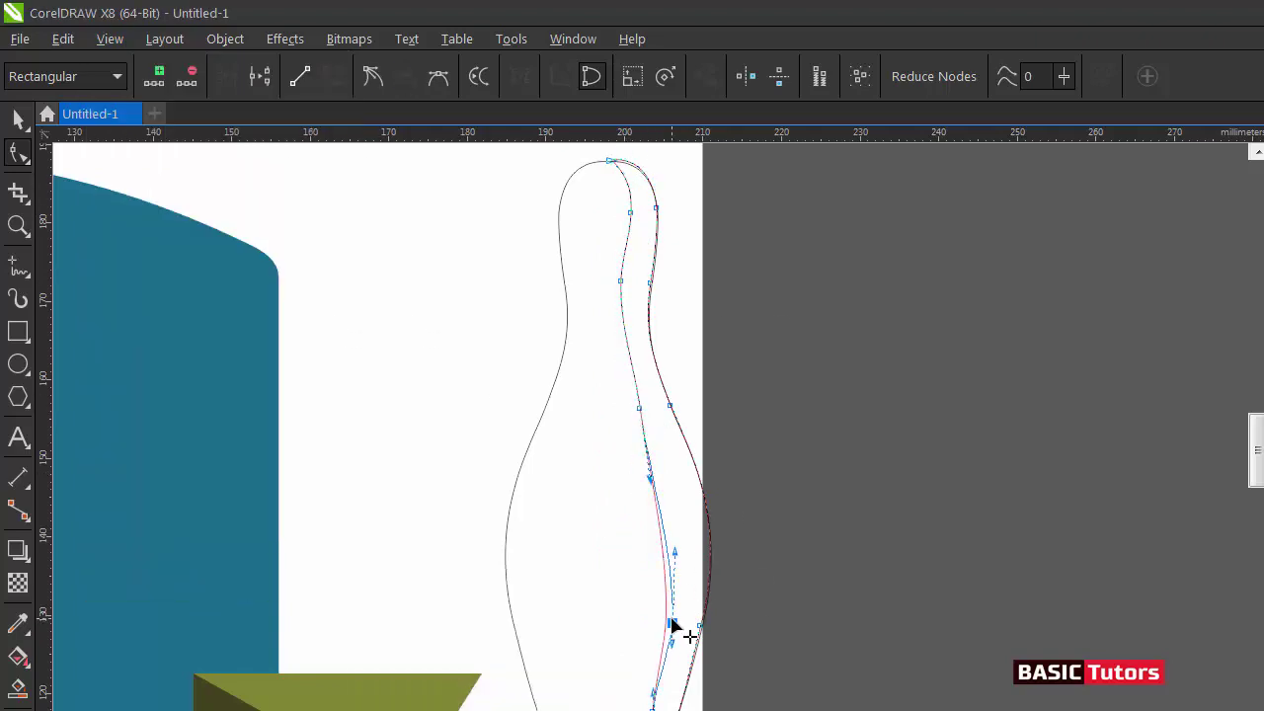
pyautogui.click(652, 709)
pyautogui.moveTo(651, 710); pyautogui.dragTo(646, 710)
pyautogui.moveTo(672, 623); pyautogui.dragTo(668, 620)
pyautogui.moveTo(639, 408); pyautogui.dragTo(640, 406)
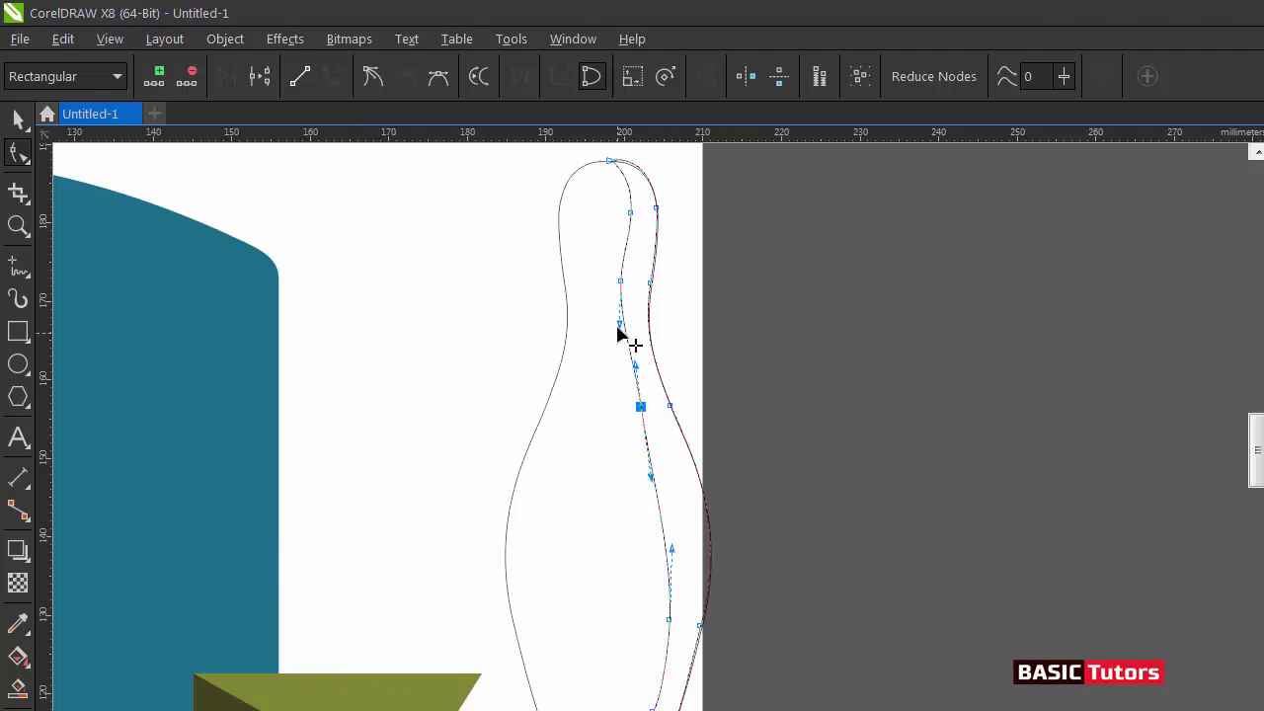
# Adjust the neck and head nodes of the shading strip's inner edge and shift its top end node toward the head's centre
pyautogui.click(620, 281)
pyautogui.moveTo(620, 283); pyautogui.dragTo(623, 292)
pyautogui.click(630, 211)
pyautogui.moveTo(610, 161); pyautogui.dragTo(601, 164)
pyautogui.press('space')
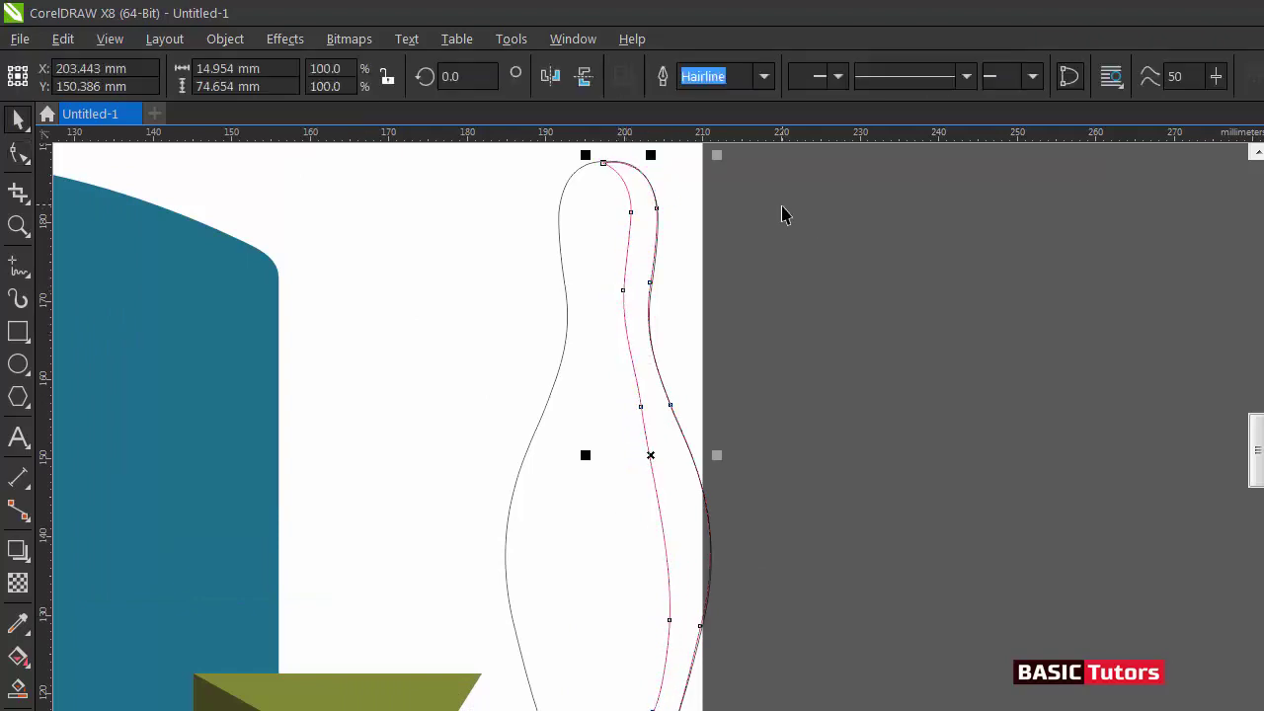
# Fill the shading strip with darker grey and the pin body with light grey, removing the outlines from both
pyautogui.click(1263, 296)
pyautogui.rightClick(1263, 163)
pyautogui.click(945, 344)
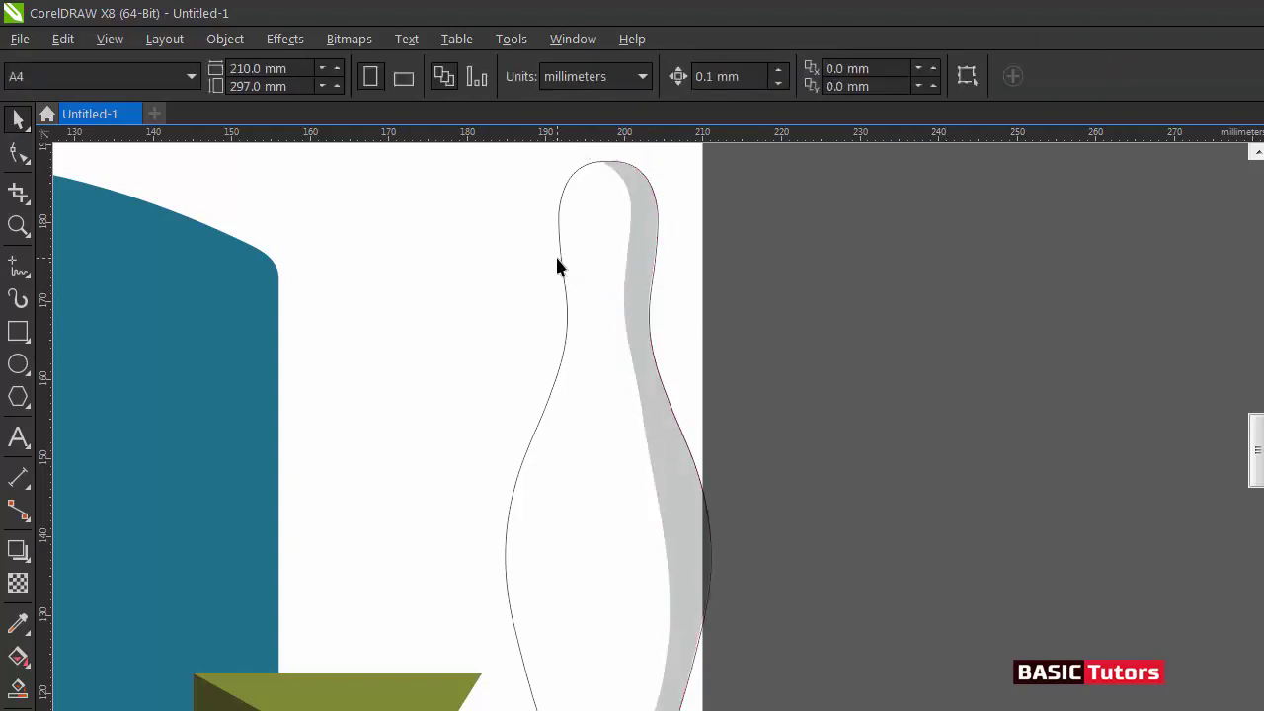
pyautogui.click(559, 250)
pyautogui.click(1263, 326)
pyautogui.click(931, 327)
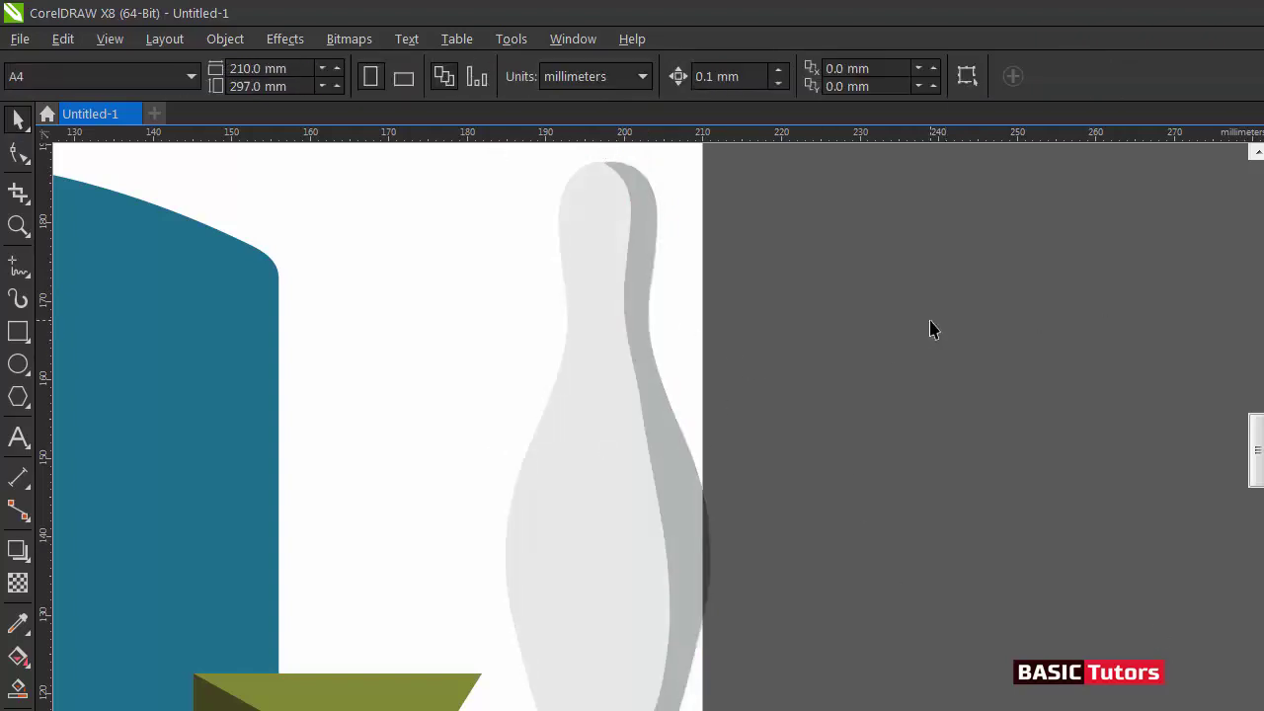
# Draw a closed, straight-sided highlight strip about 10 mm wide and 46 mm high along the pin's left side, from head to mid-body
pyautogui.click(17, 266)
pyautogui.click(586, 190)
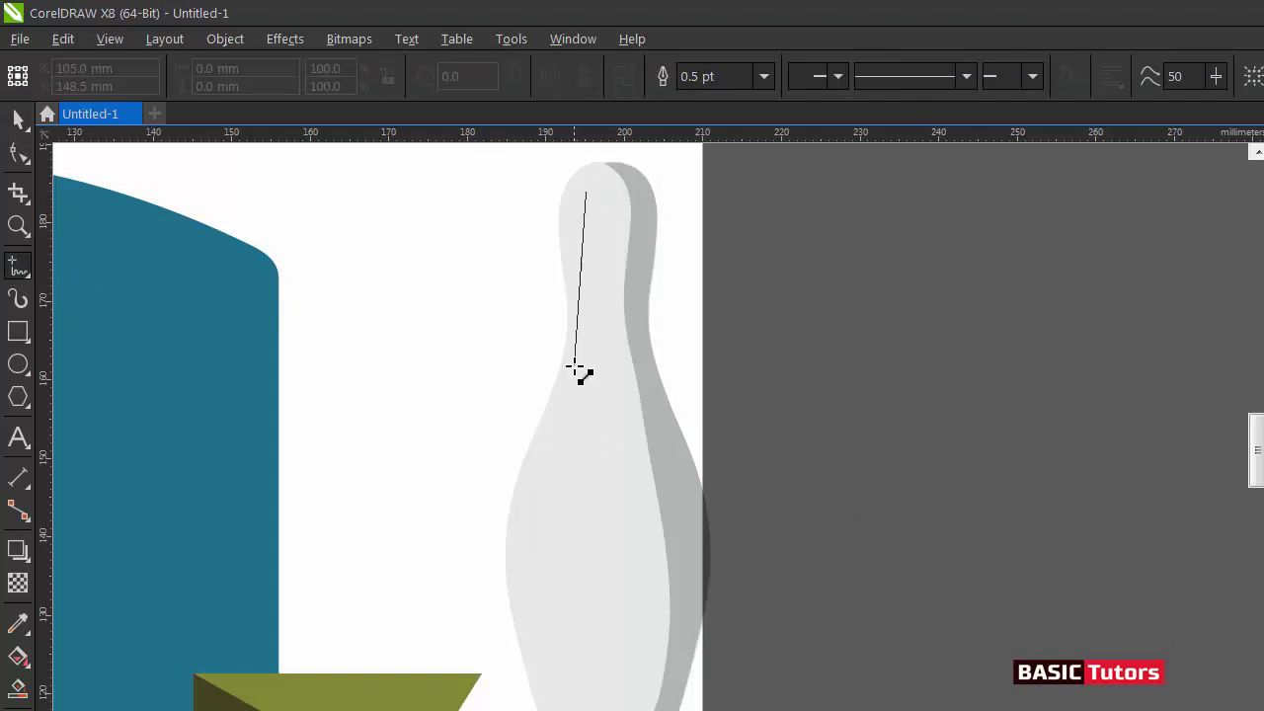
pyautogui.doubleClick(585, 329)
pyautogui.doubleClick(529, 501)
pyautogui.doubleClick(526, 555)
pyautogui.doubleClick(550, 553)
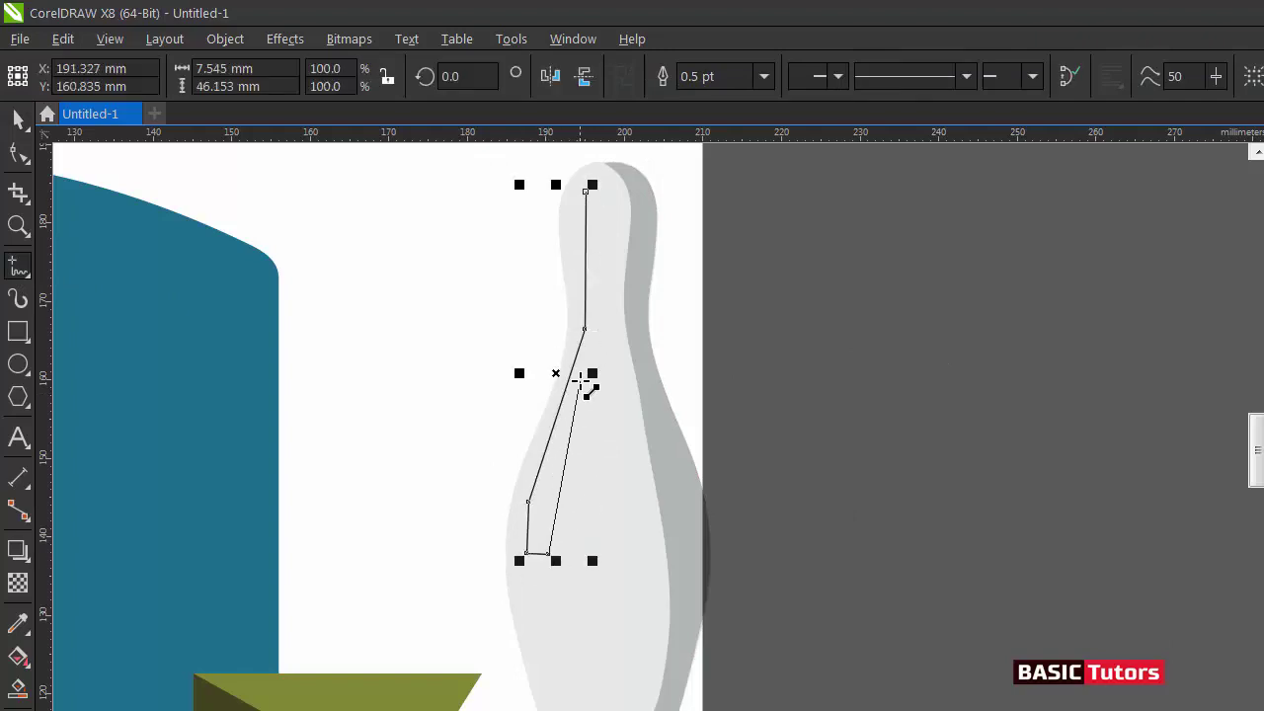
pyautogui.doubleClick(555, 502)
pyautogui.doubleClick(597, 332)
pyautogui.doubleClick(600, 194)
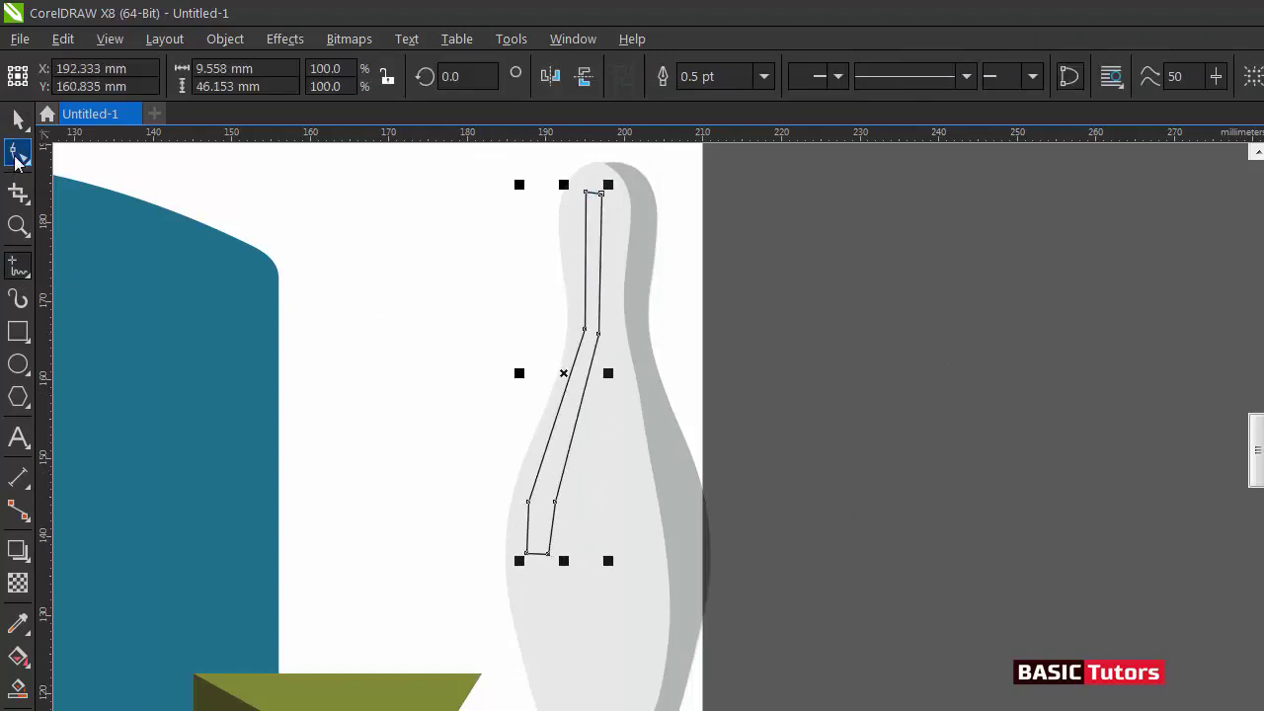
# Round the highlight's lower end into a curve and smooth its lower sides by removing the corner nodes and adding one below the neck
pyautogui.click(19, 153)
pyautogui.click(674, 271)
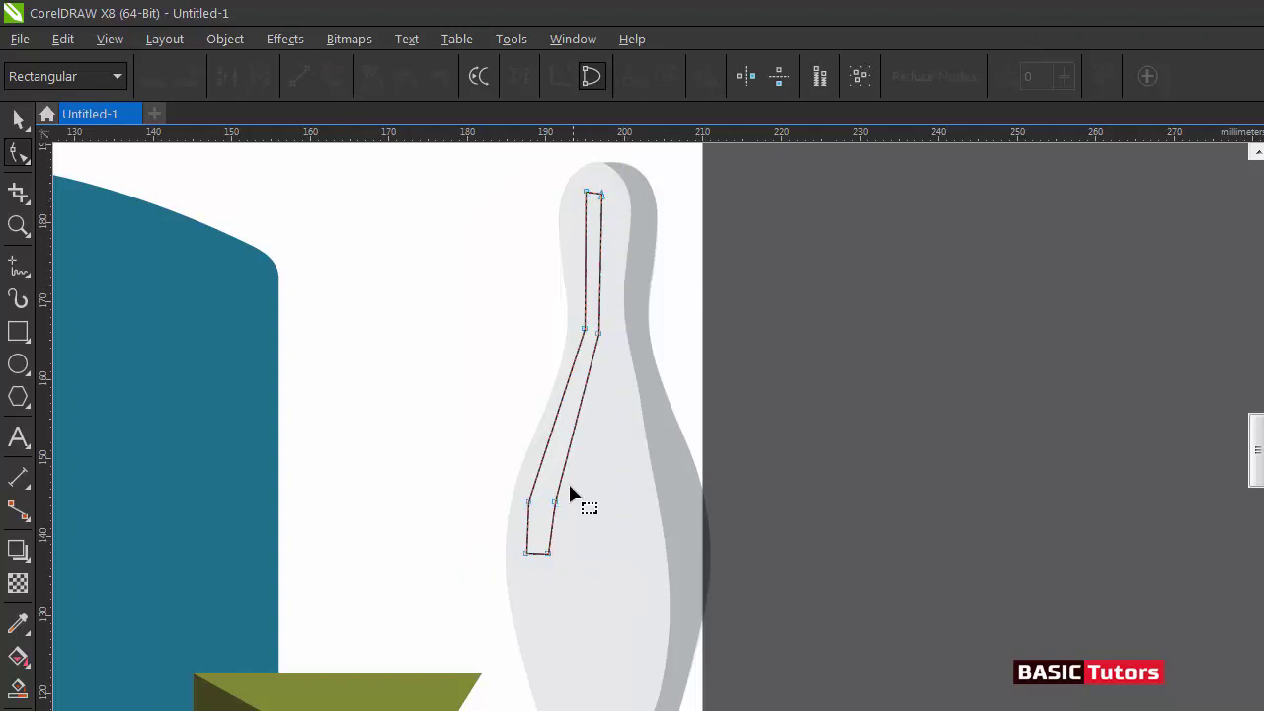
pyautogui.rightClick(538, 554)
pyautogui.click(560, 581)
pyautogui.click(539, 554)
pyautogui.moveTo(539, 554); pyautogui.dragTo(535, 565)
pyautogui.doubleClick(529, 501)
pyautogui.doubleClick(554, 502)
pyautogui.doubleClick(571, 369)
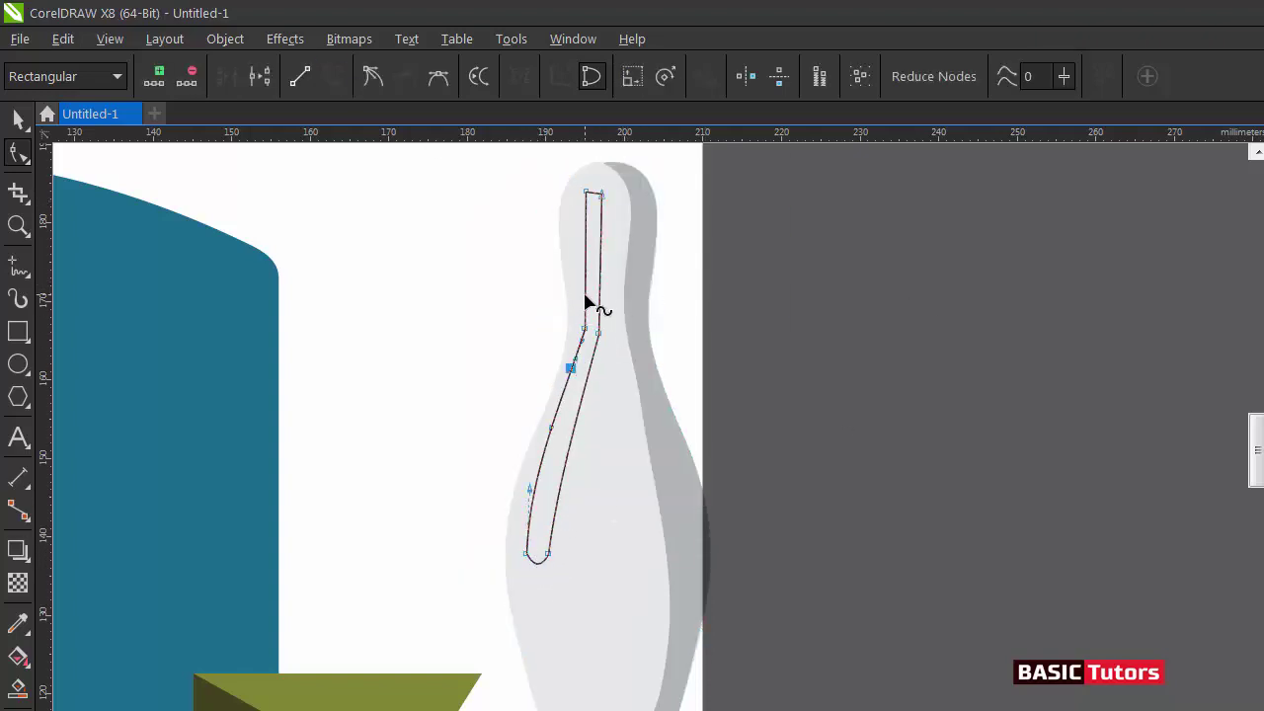
# Smooth the highlight's neck bend by adding nodes above and below it on both sides and removing the corner nodes
pyautogui.doubleClick(585, 286)
pyautogui.doubleClick(584, 329)
pyautogui.doubleClick(585, 382)
pyautogui.doubleClick(599, 293)
pyautogui.doubleClick(598, 333)
pyautogui.click(599, 326)
pyautogui.moveTo(599, 326); pyautogui.dragTo(604, 287)
# Round the highlight's upper end by adding a node on each side, removing the top corner nodes and adjusting the right edge
pyautogui.doubleClick(585, 206)
pyautogui.doubleClick(601, 210)
pyautogui.doubleClick(602, 194)
pyautogui.doubleClick(586, 191)
pyautogui.moveTo(600, 209); pyautogui.dragTo(604, 209)
pyautogui.moveTo(605, 308); pyautogui.dragTo(606, 306)
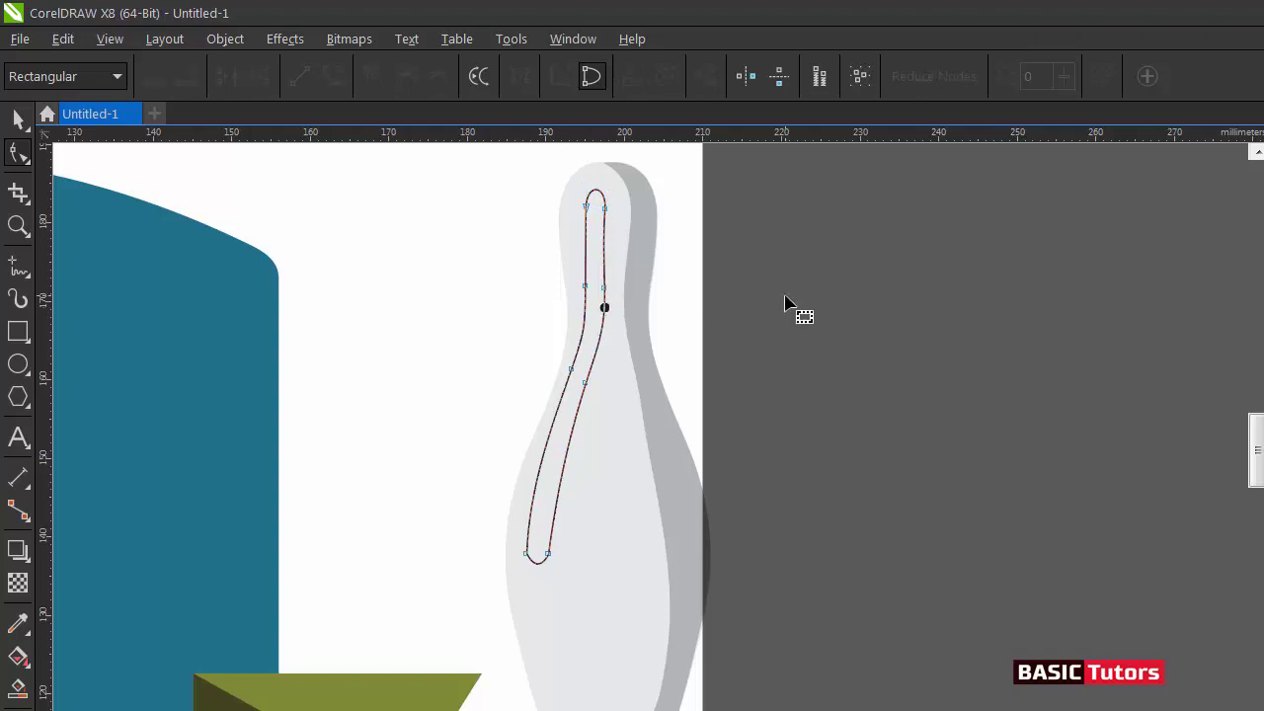
# Shift the highlight's upper nodes toward the pin's left edge and reposition its neck nodes to follow the pin's contour
pyautogui.click(789, 296)
pyautogui.click(587, 226)
pyautogui.moveTo(556, 187); pyautogui.dragTo(620, 305)
pyautogui.moveTo(604, 208); pyautogui.dragTo(572, 219)
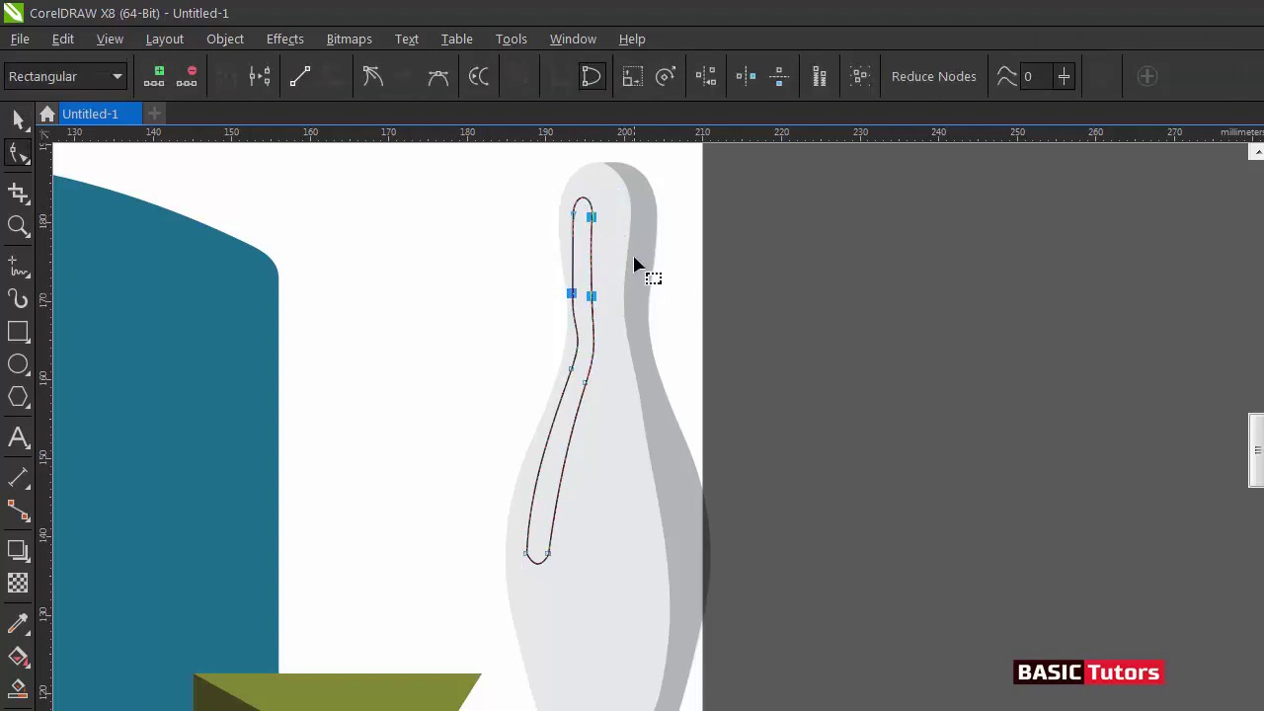
pyautogui.click(579, 295)
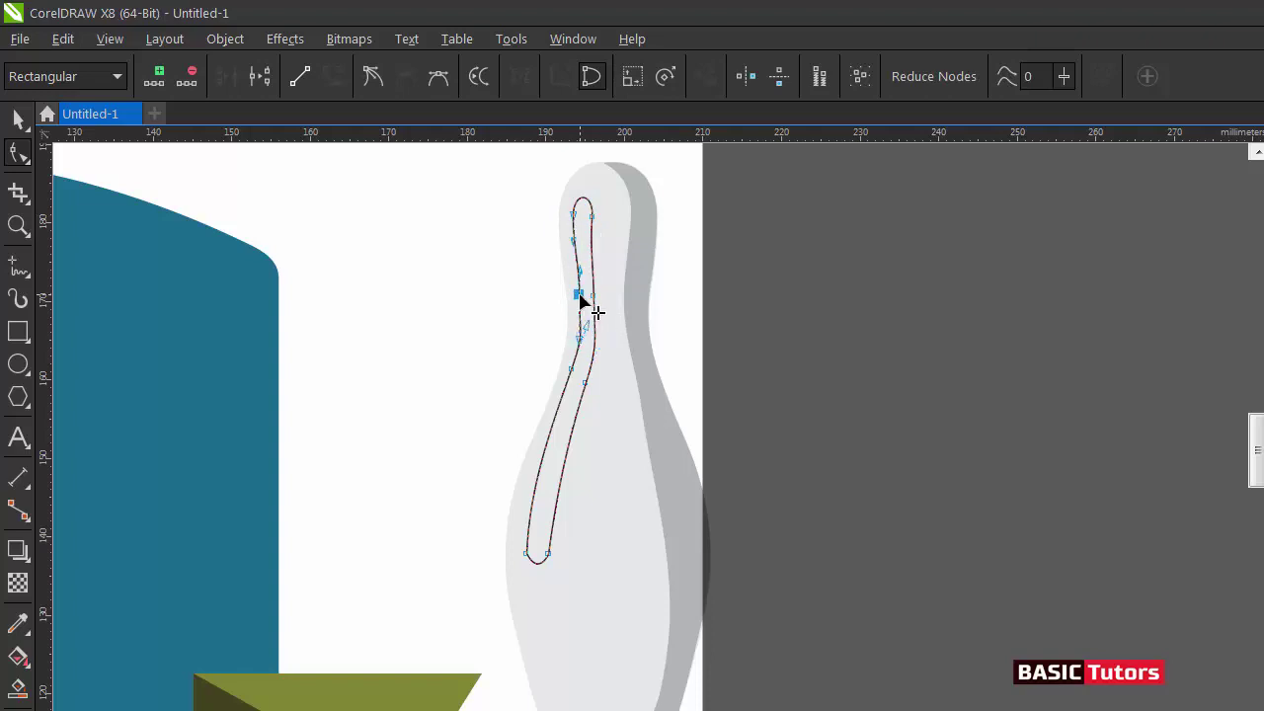
pyautogui.click(684, 376)
pyautogui.click(592, 308)
pyautogui.moveTo(592, 295); pyautogui.dragTo(596, 298)
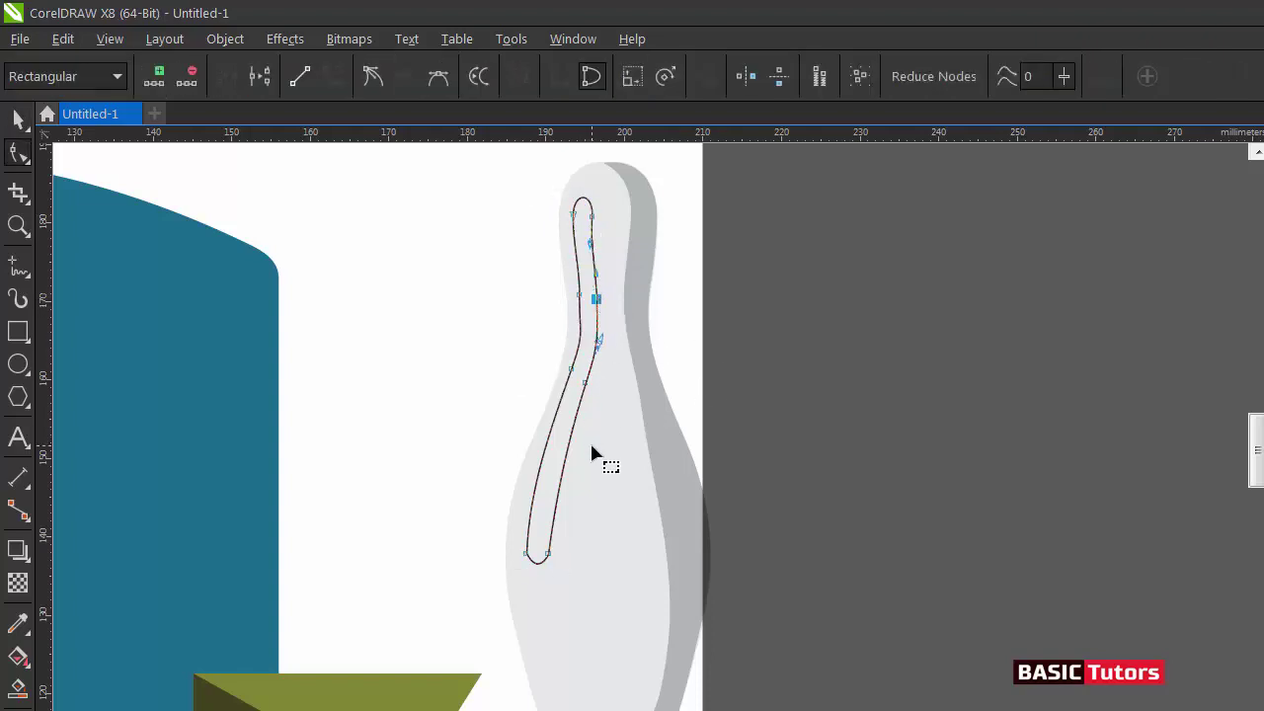
# Fill the highlight with very light grey without an outline and change the pin body to a slightly darker grey
pyautogui.press('space')
pyautogui.click(575, 202)
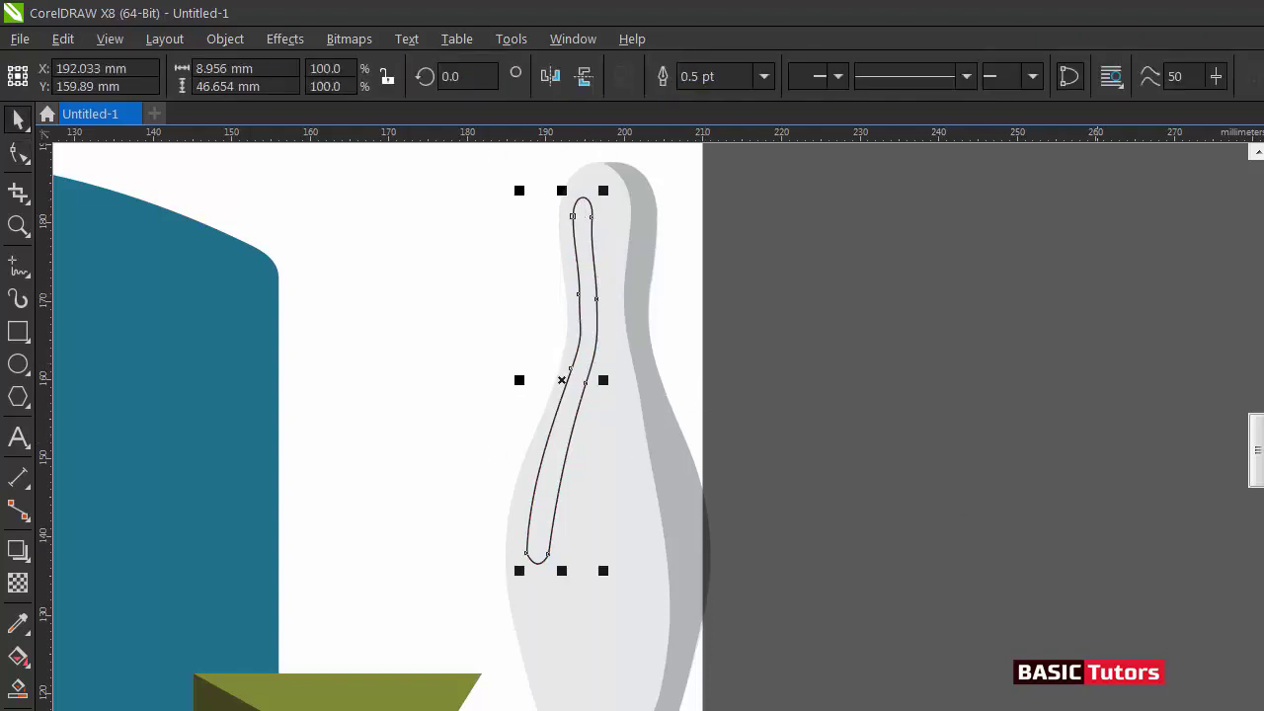
pyautogui.press('Escape')
pyautogui.click(595, 568)
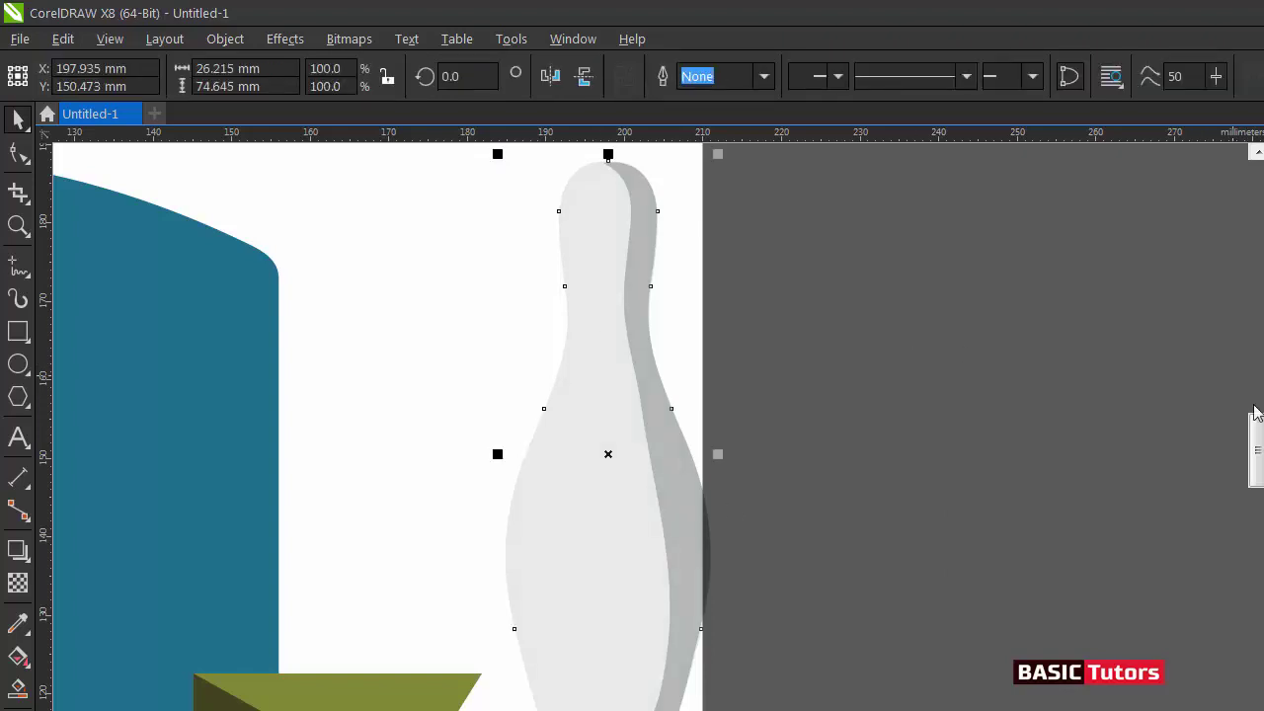
pyautogui.click(795, 296)
pyautogui.click(635, 556)
pyautogui.click(1263, 496)
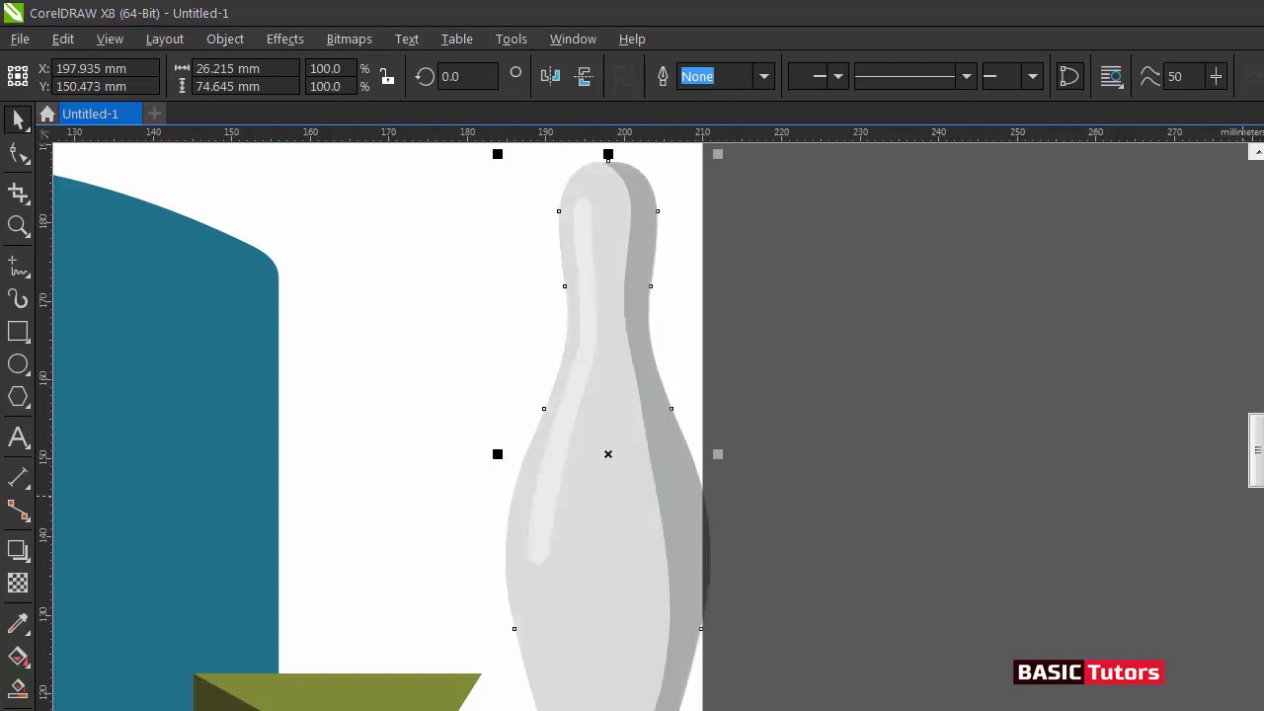
pyautogui.click(994, 409)
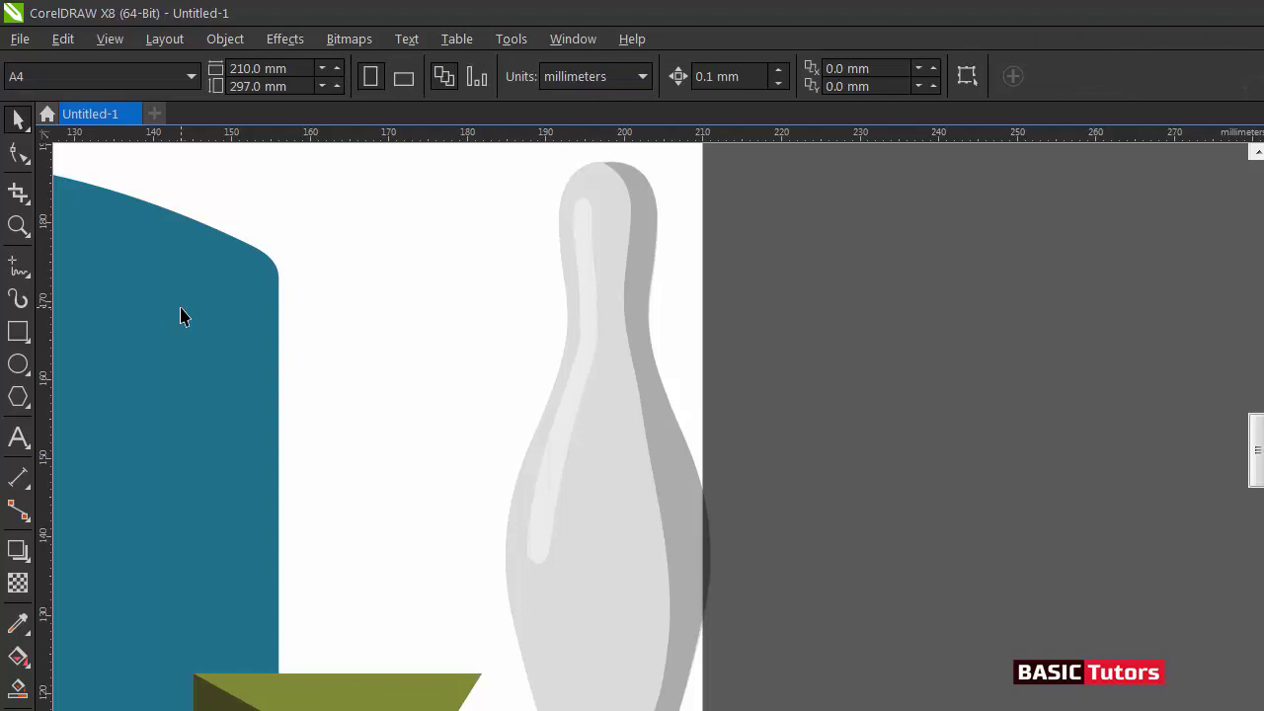
# Draw a closed four-sided band about 10.6 mm wide and 5.2 mm high across the pin's neck
pyautogui.click(18, 267)
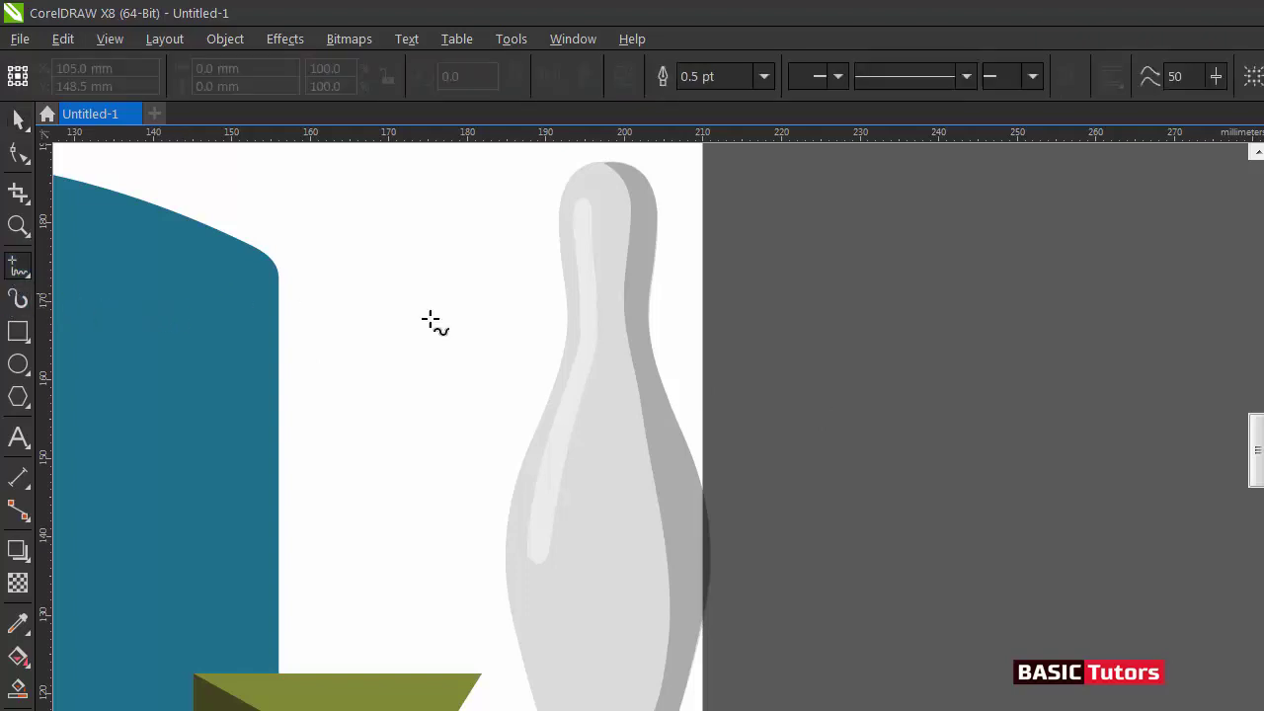
pyautogui.click(568, 340)
pyautogui.click(650, 338)
pyautogui.click(649, 300)
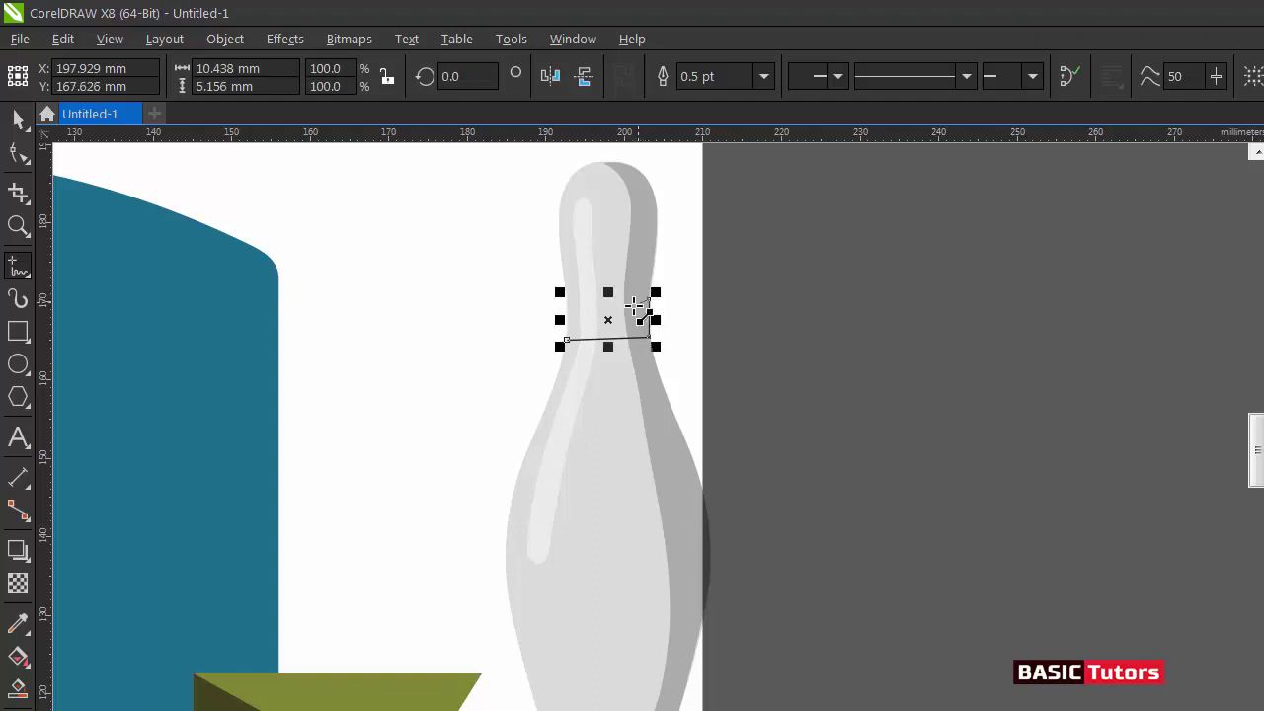
pyautogui.click(567, 310)
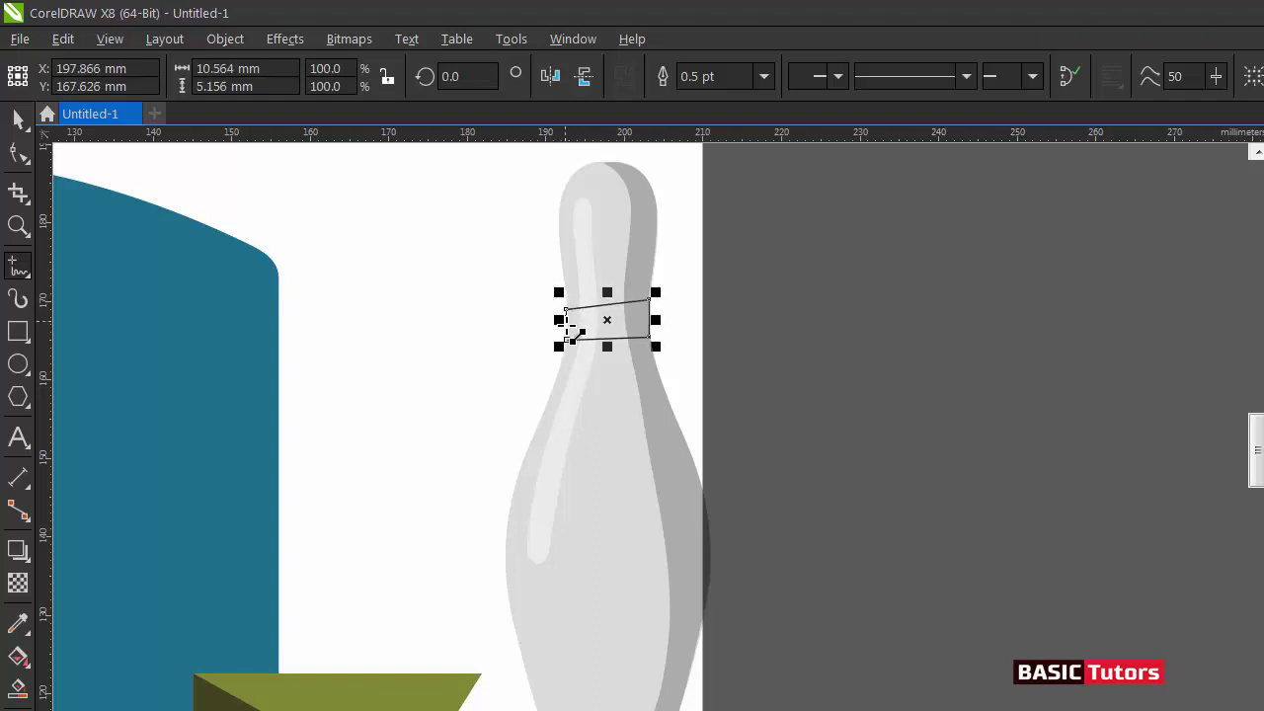
pyautogui.click(568, 339)
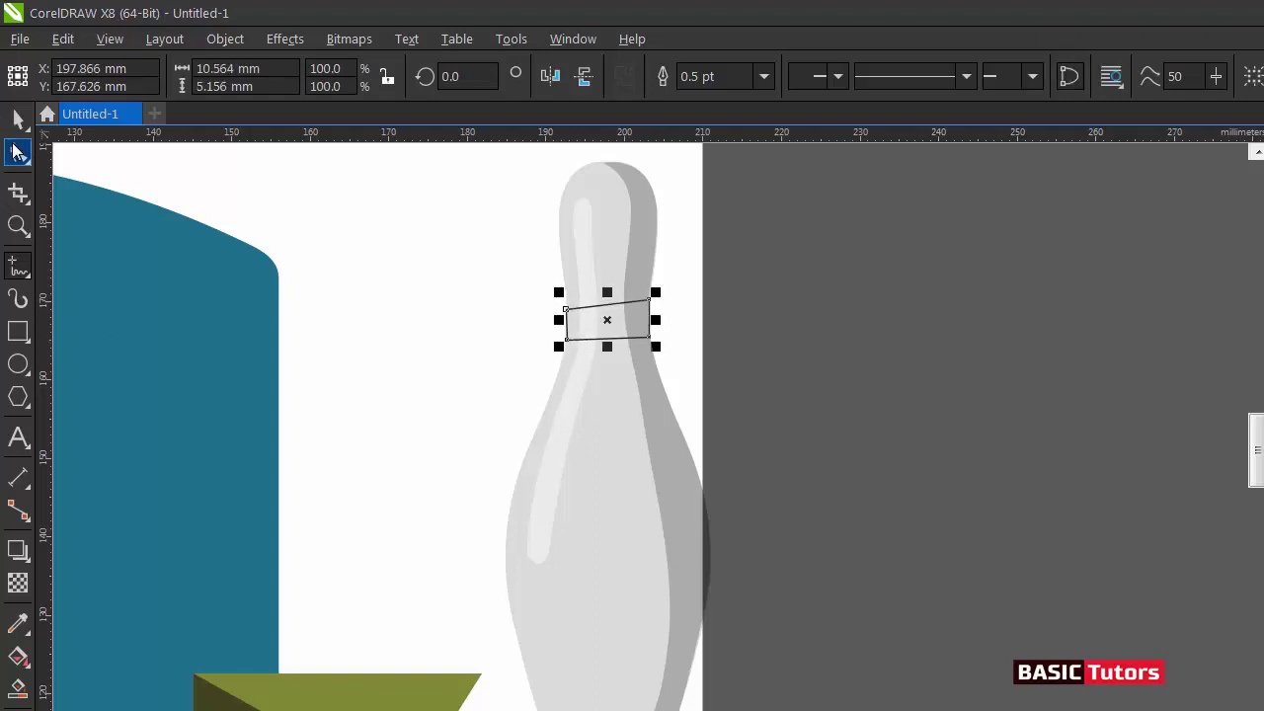
# Level the neck band's top edge by moving its upper corner nodes to nearly the same height
pyautogui.click(19, 154)
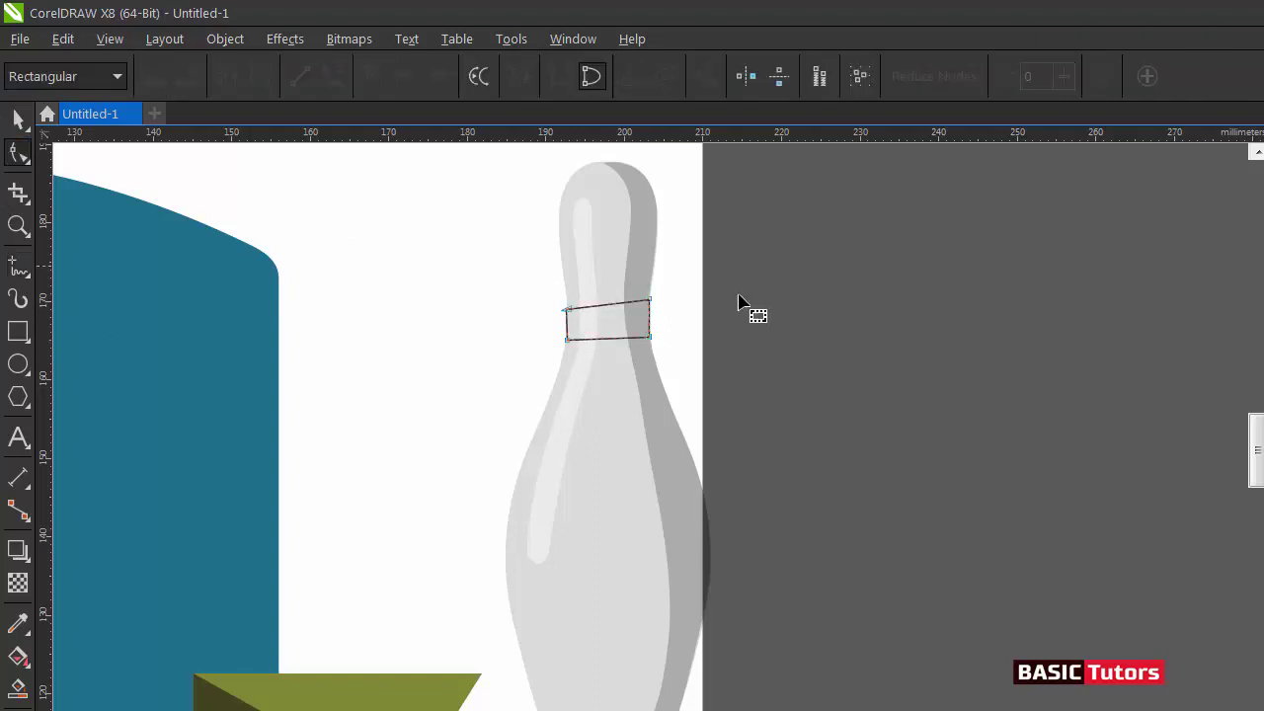
pyautogui.click(650, 308)
pyautogui.moveTo(650, 310); pyautogui.dragTo(649, 309)
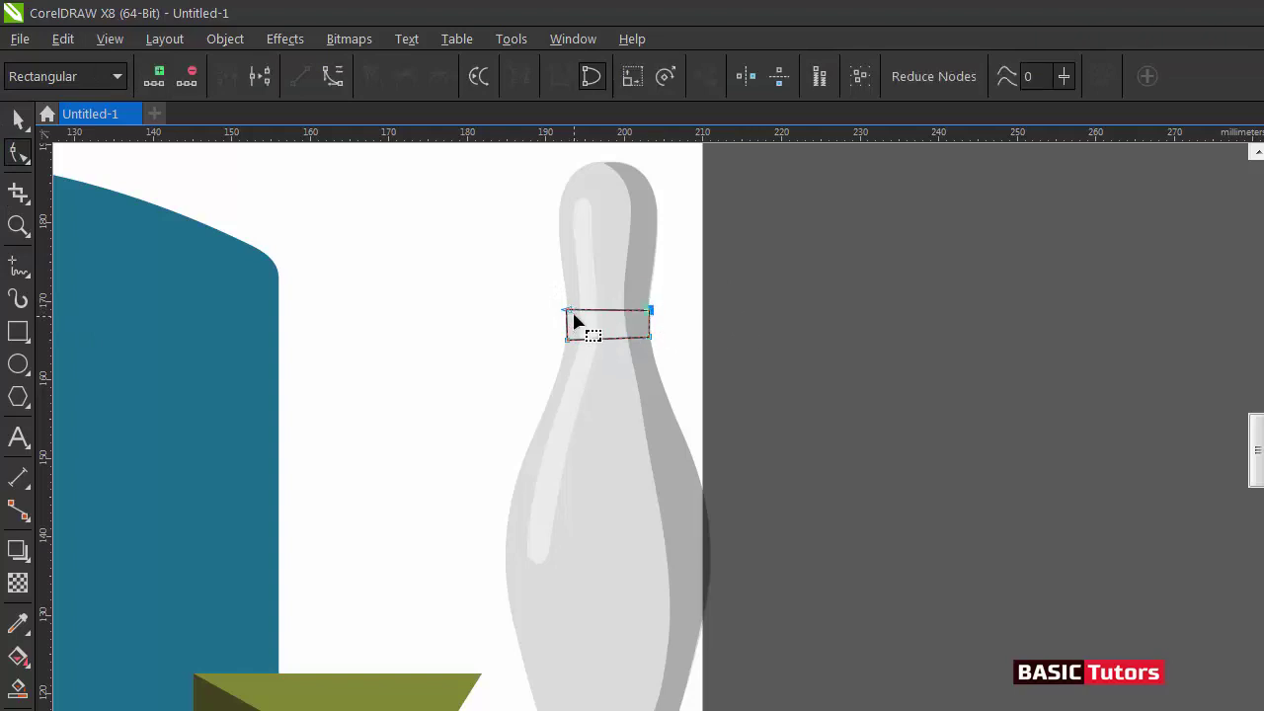
pyautogui.click(725, 310)
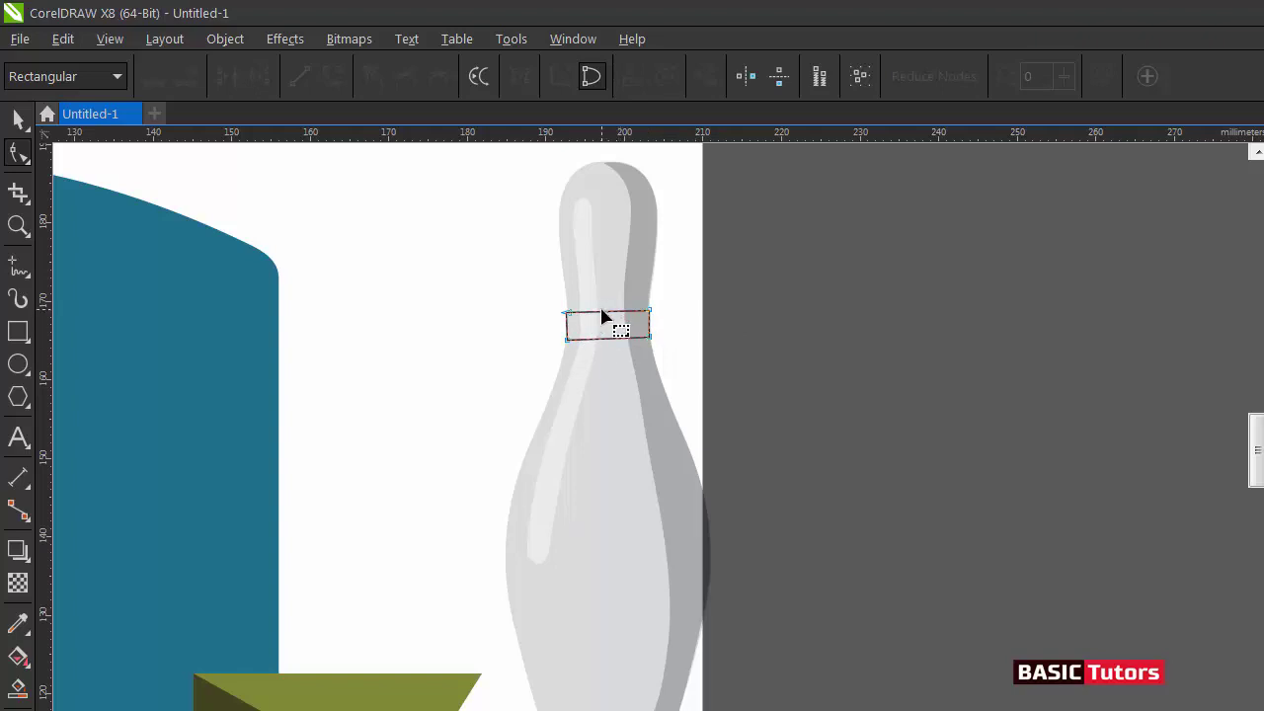
# Convert the neck band's top and bottom edges to curves and bow both slightly upward
pyautogui.rightClick(605, 318)
pyautogui.click(642, 412)
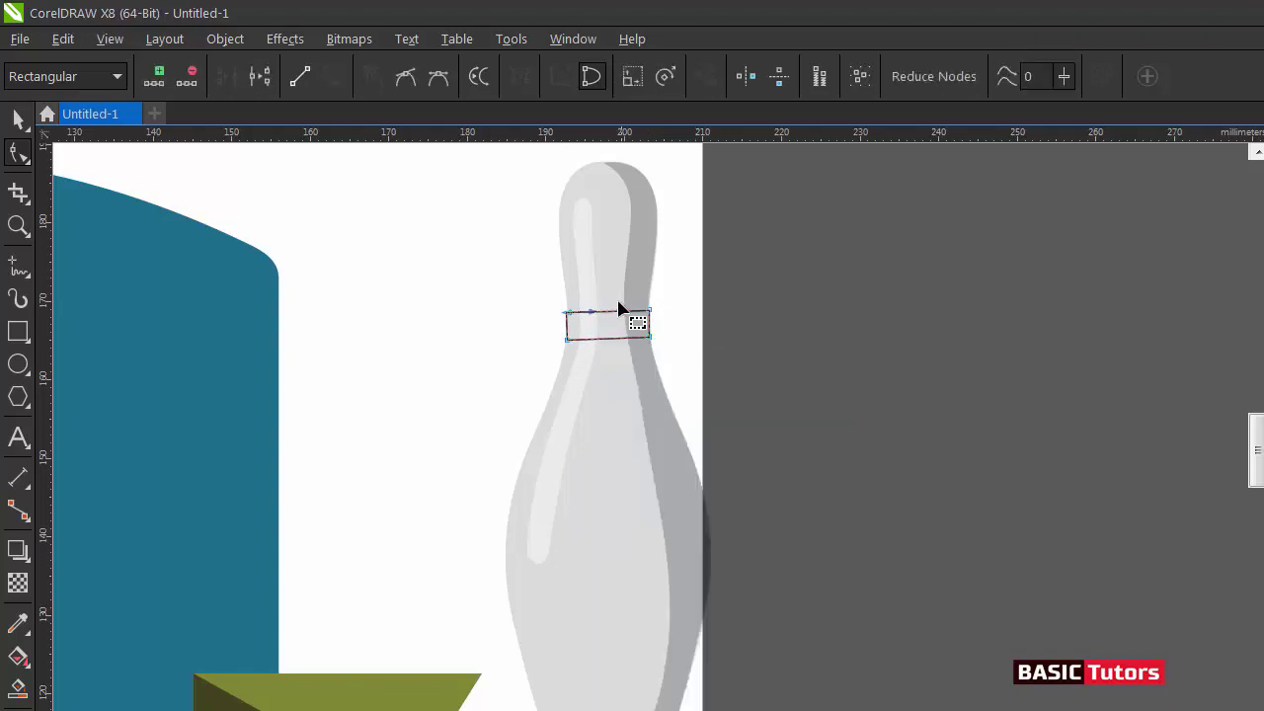
pyautogui.moveTo(593, 321); pyautogui.dragTo(602, 309)
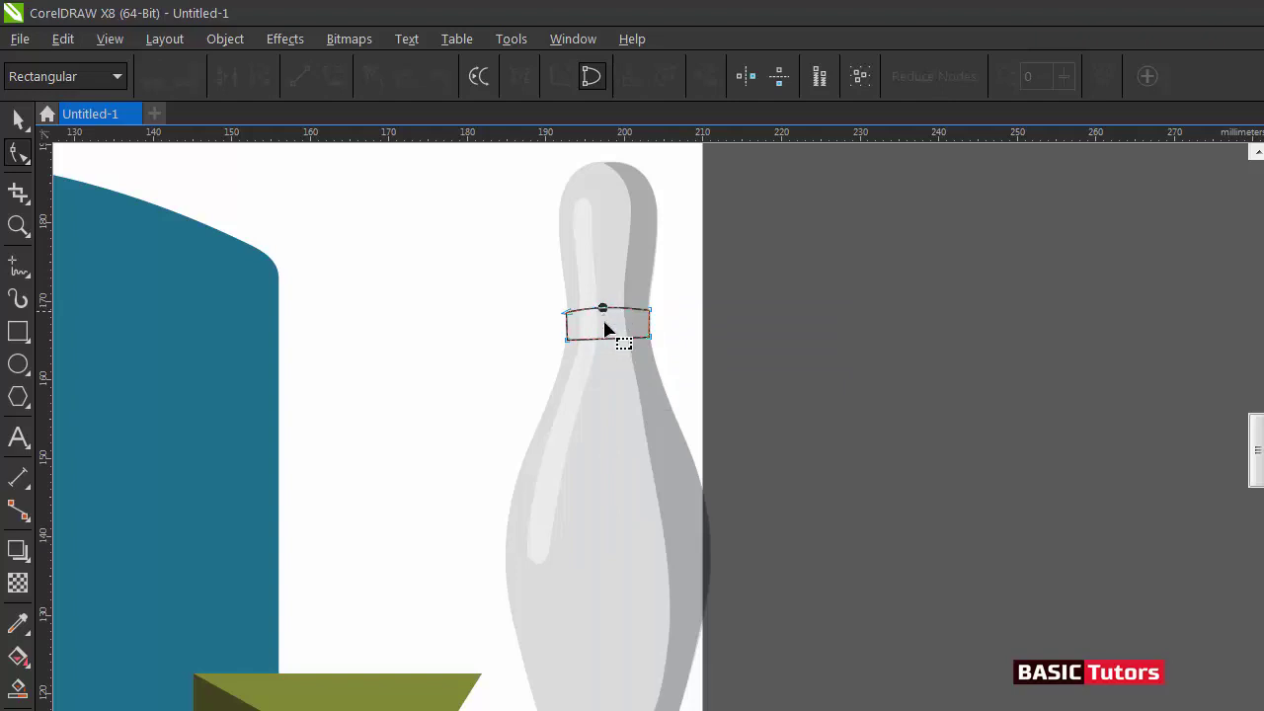
pyautogui.click(604, 338)
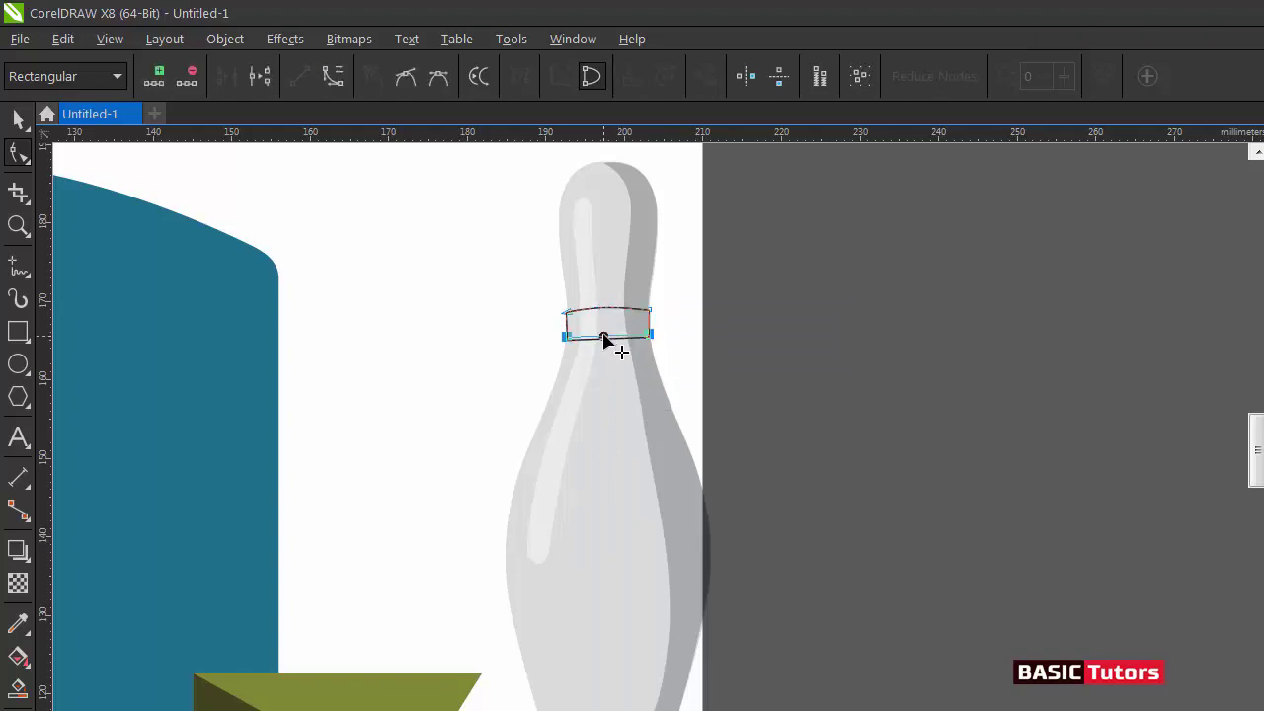
pyautogui.moveTo(603, 336); pyautogui.dragTo(602, 342)
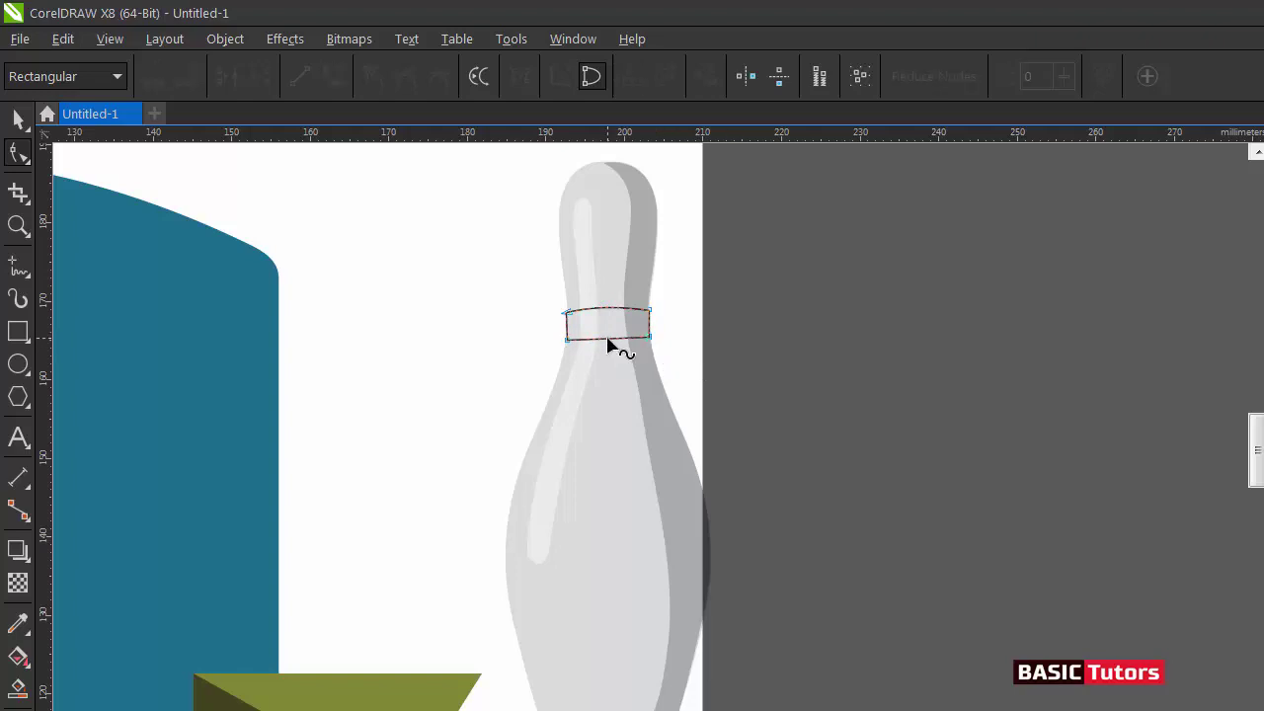
pyautogui.rightClick(606, 341)
pyautogui.click(651, 438)
pyautogui.click(724, 308)
pyautogui.moveTo(609, 340); pyautogui.dragTo(609, 333)
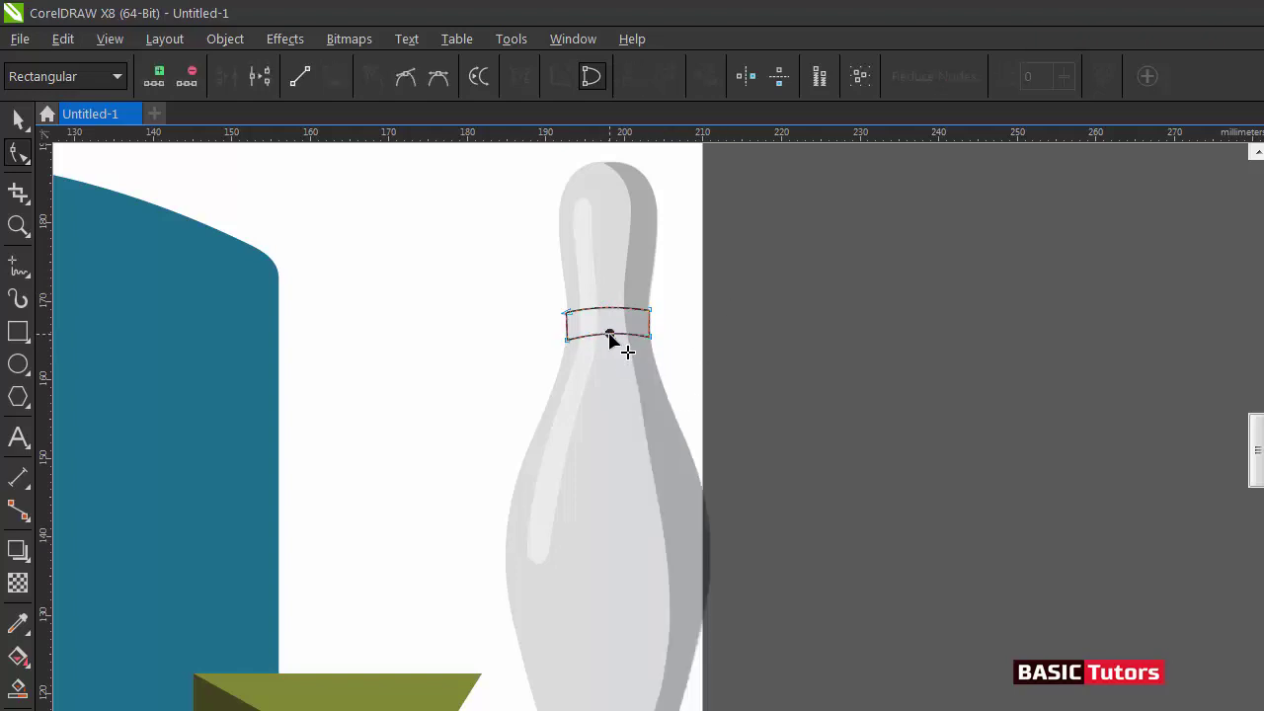
pyautogui.press('space')
pyautogui.click(710, 292)
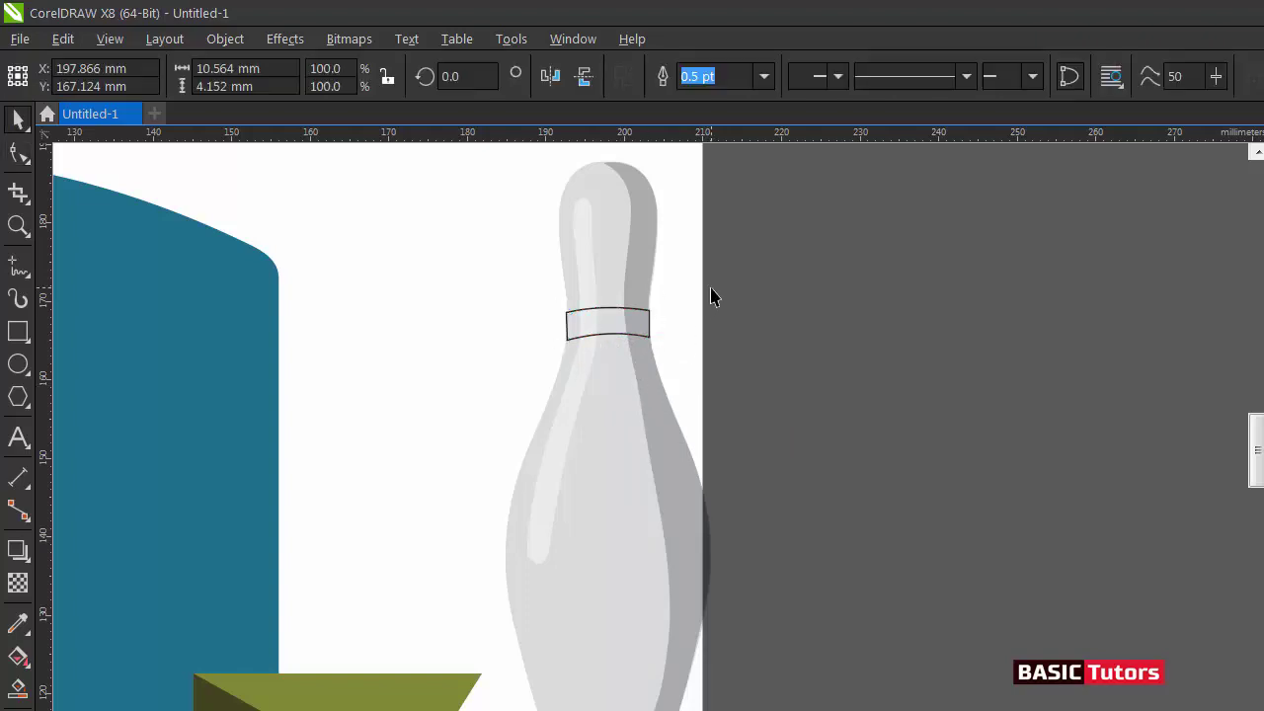
# Fill the neck band with dark red C24 M100 Y100 K10 and remove its outline
pyautogui.click(636, 319)
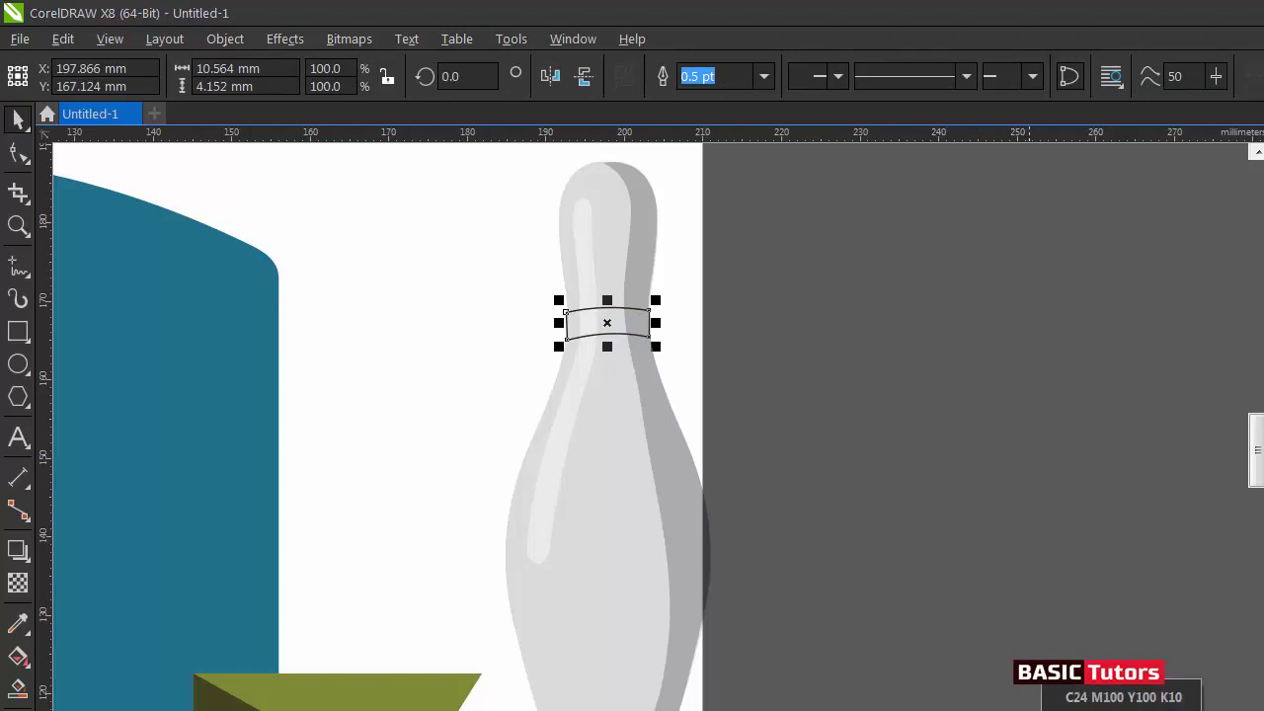
pyautogui.click(1037, 703)
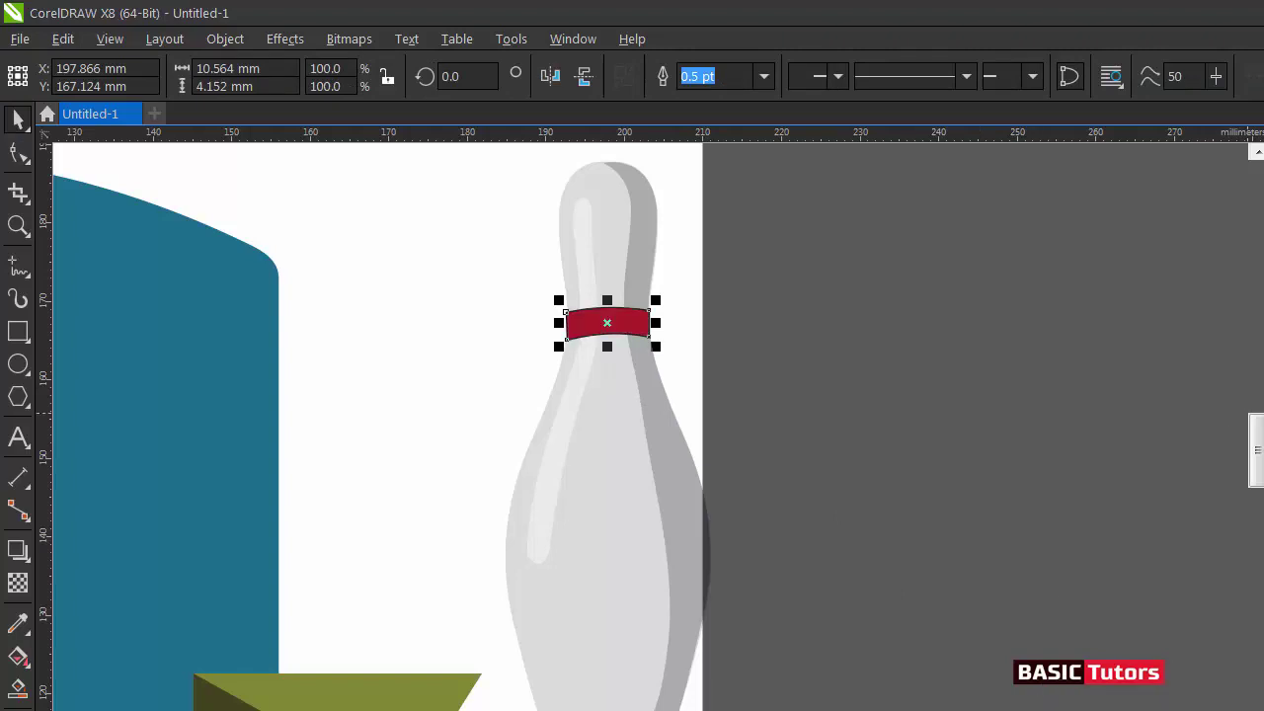
pyautogui.click(829, 371)
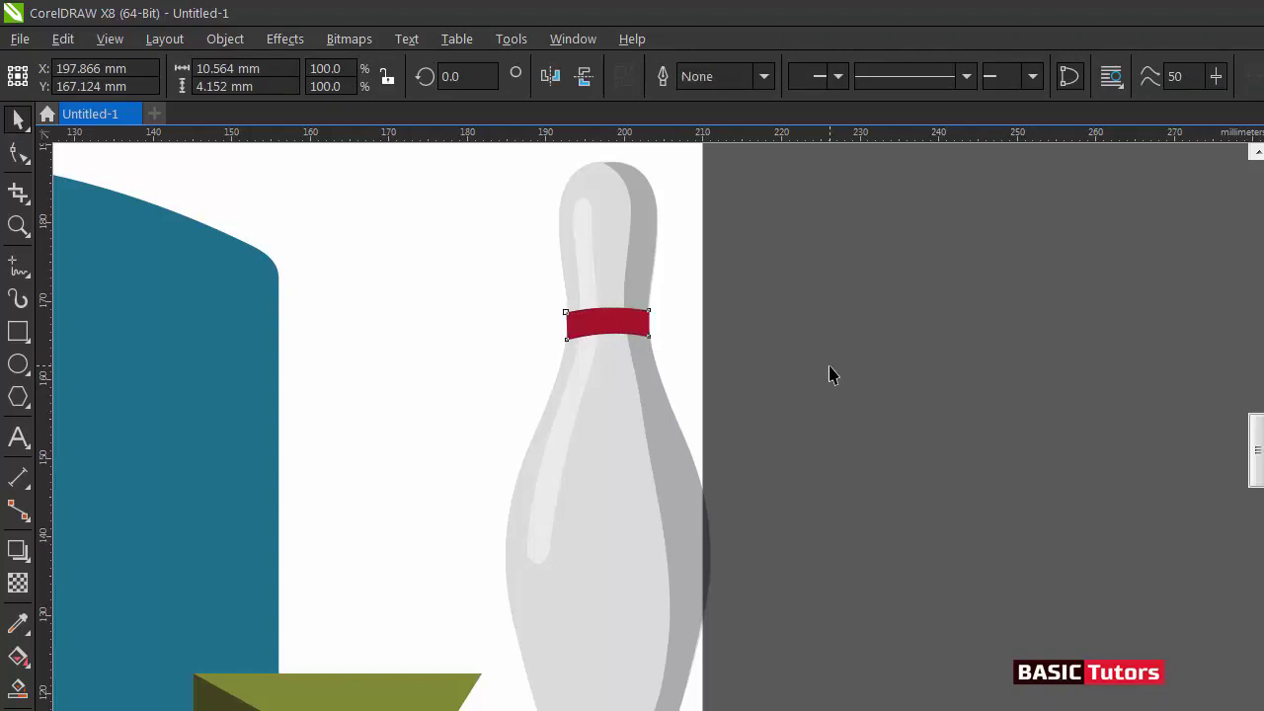
# Place a copy of the red band directly above the original, just below the pin's head
pyautogui.click(605, 324)
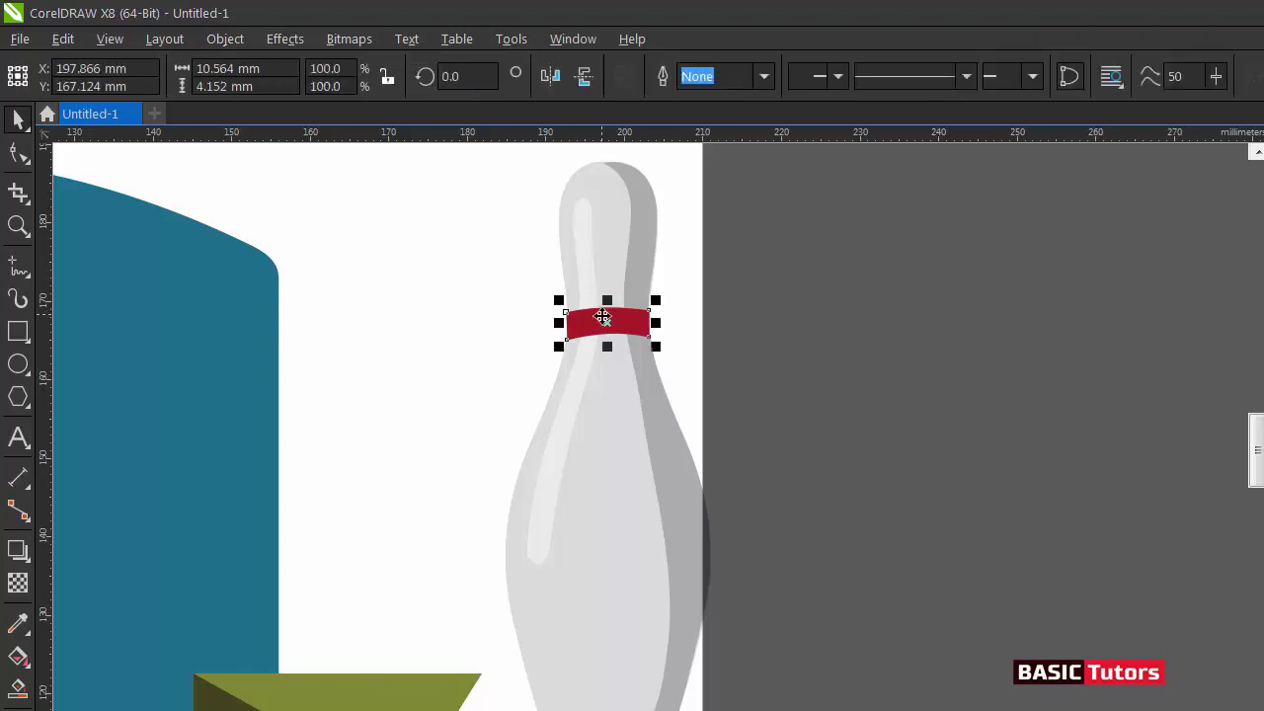
pyautogui.moveTo(603, 318); pyautogui.dragTo(606, 274)
pyautogui.click(733, 269)
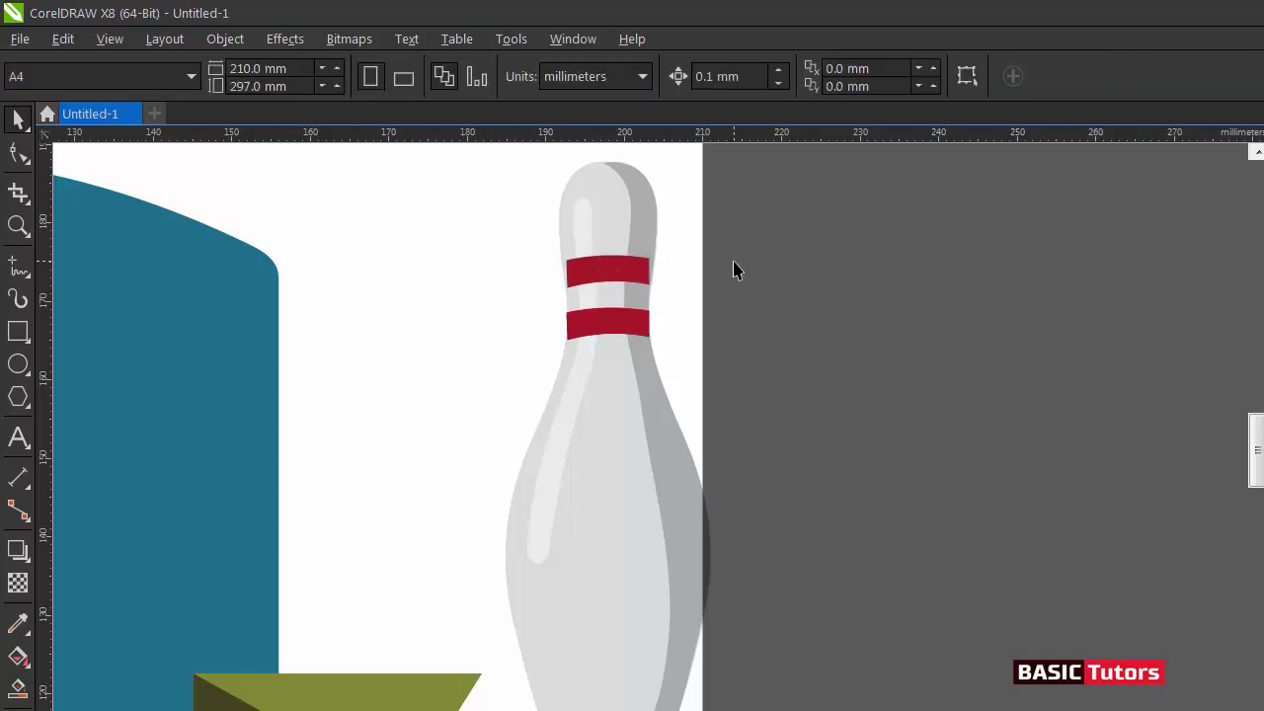
# Widen the upper red band by moving its top corner nodes outward toward the pin's outline
pyautogui.press('F10')
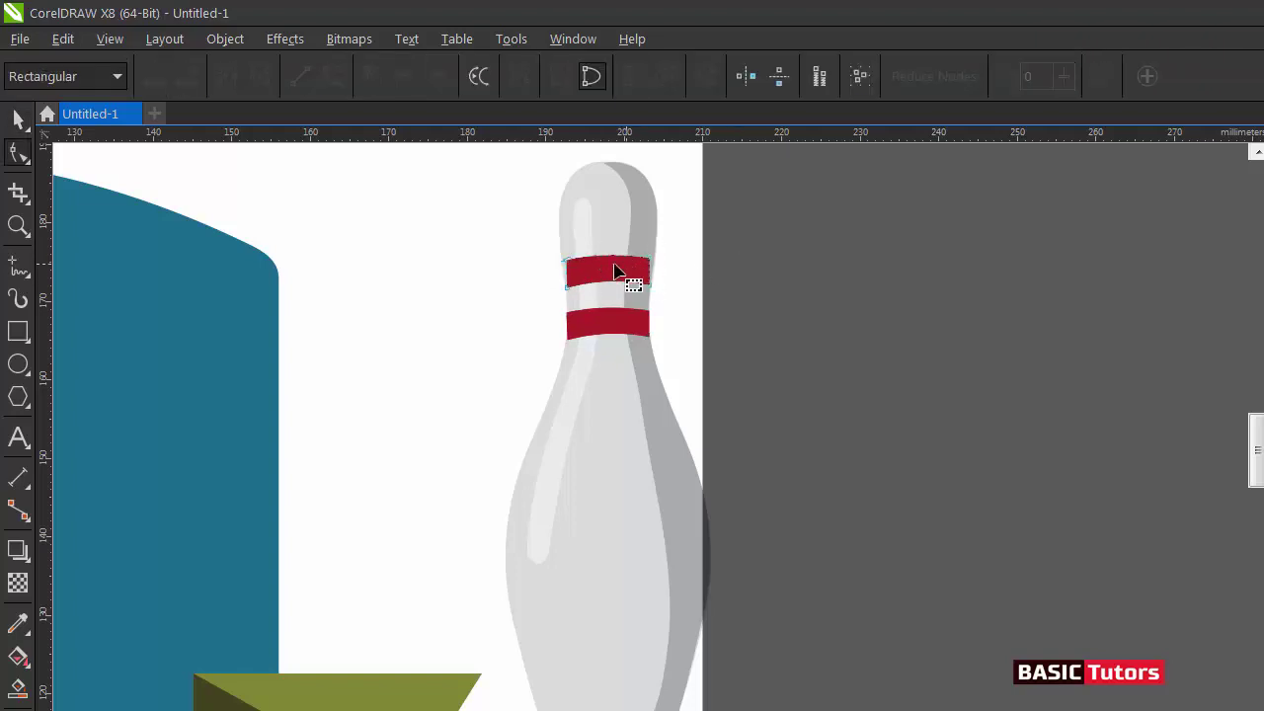
pyautogui.click(572, 274)
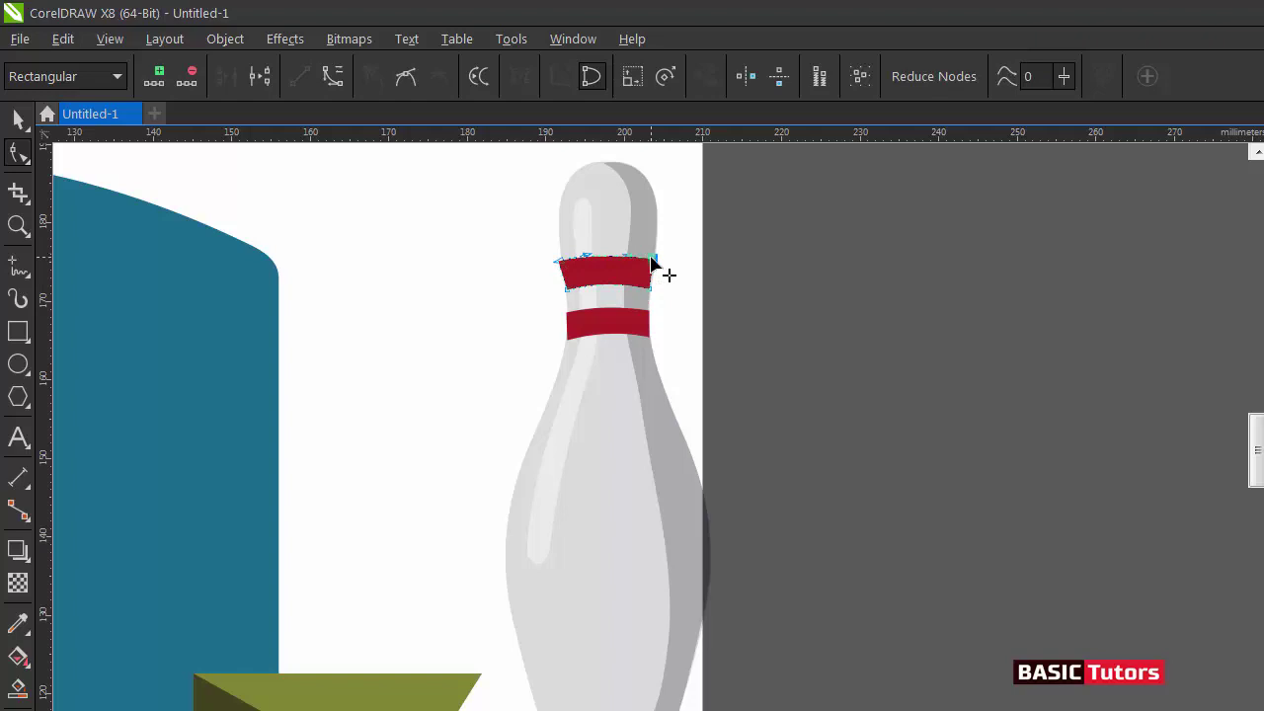
pyautogui.moveTo(651, 259); pyautogui.dragTo(654, 261)
pyautogui.press('space')
pyautogui.click(784, 249)
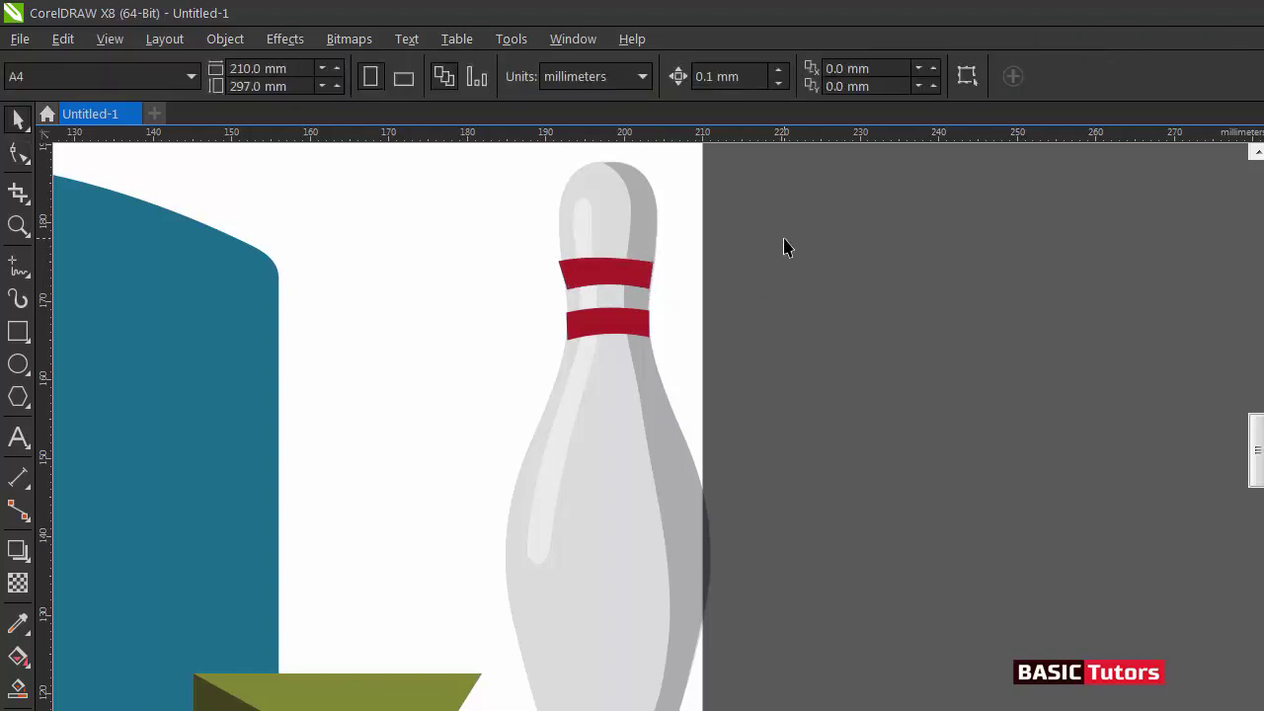
# Fine-tune the upper band's four corner nodes so its sides follow the tapering outline of the pin's neck
pyautogui.press('z')
pyautogui.moveTo(490, 203); pyautogui.dragTo(731, 476)
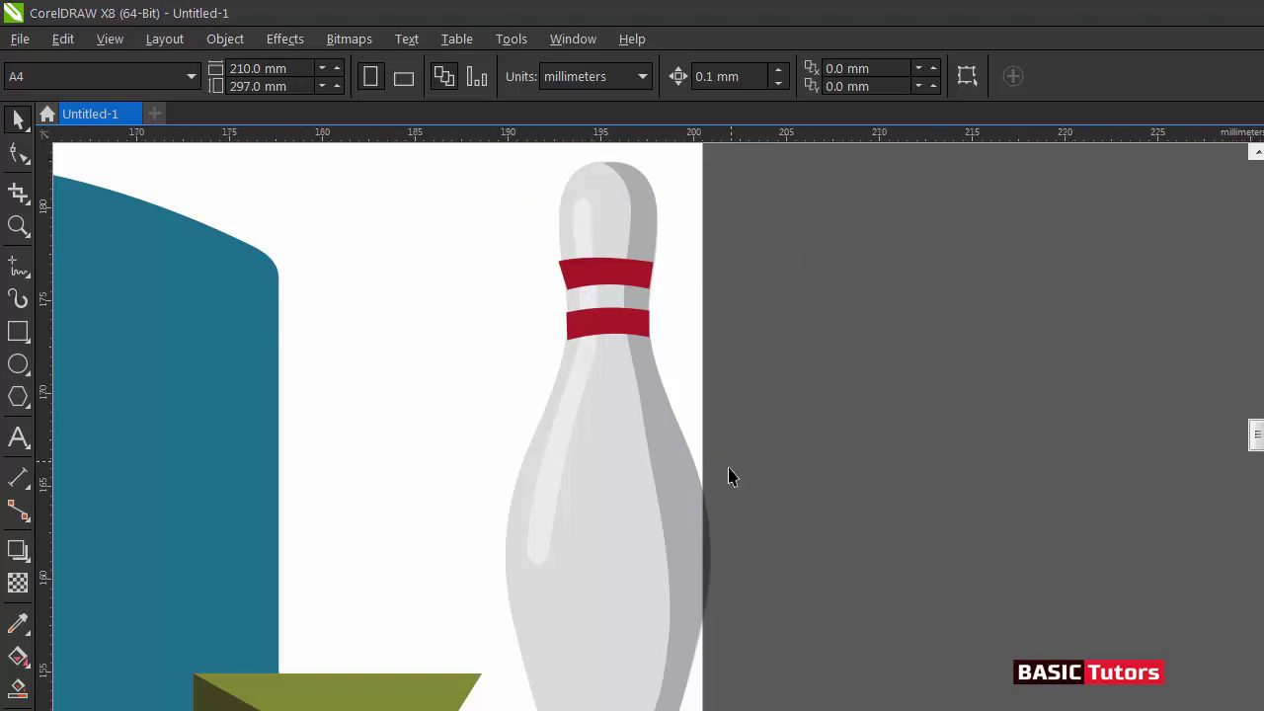
pyautogui.press('F10')
pyautogui.moveTo(539, 299); pyautogui.dragTo(543, 298)
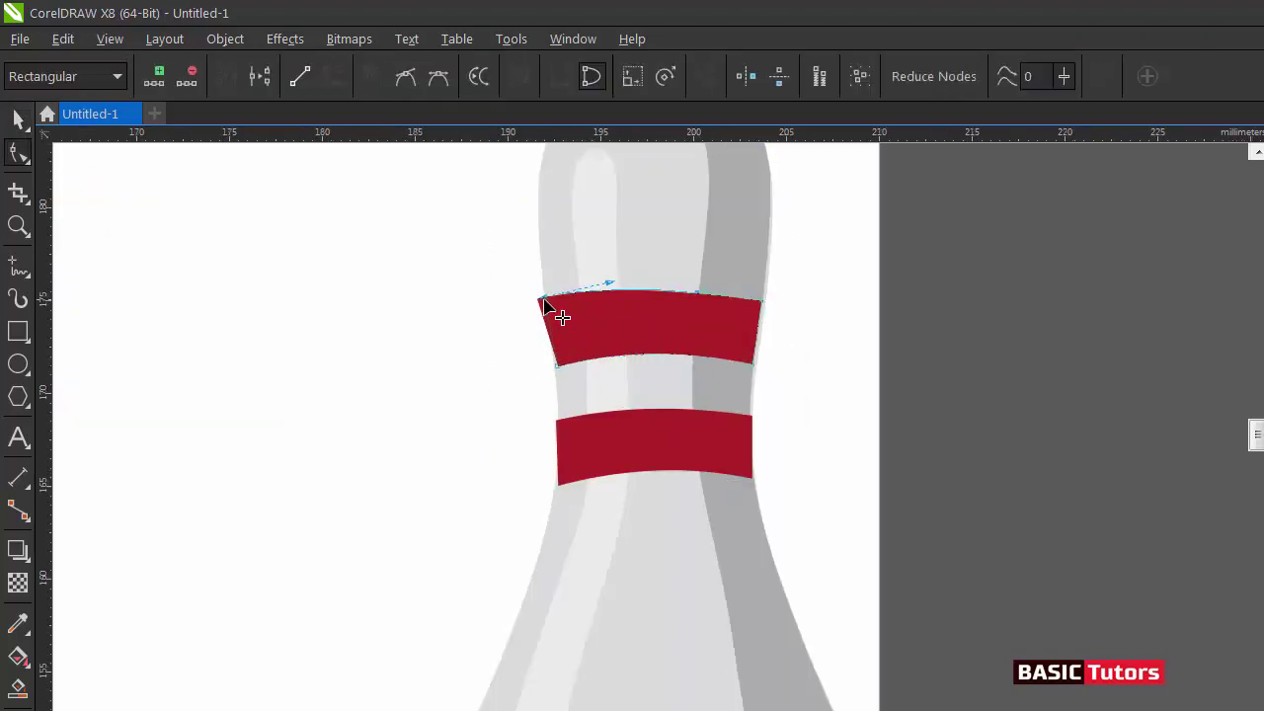
pyautogui.click(554, 367)
pyautogui.click(754, 361)
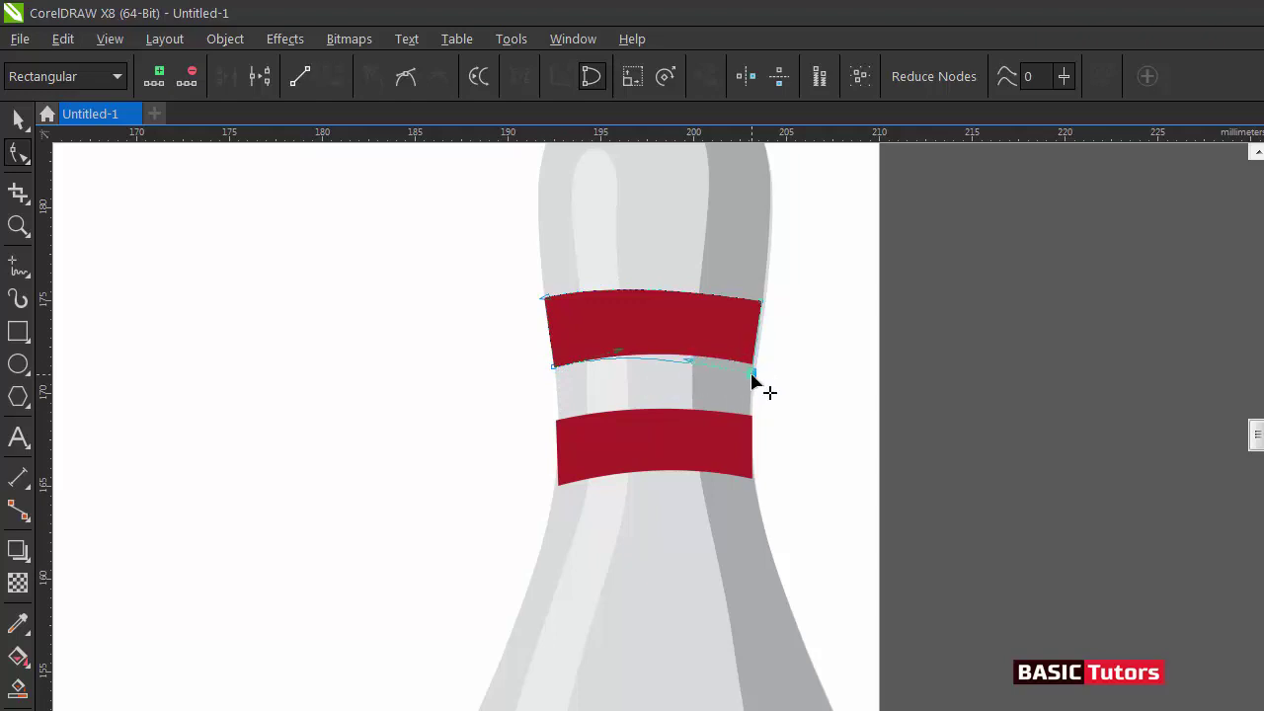
pyautogui.click(758, 301)
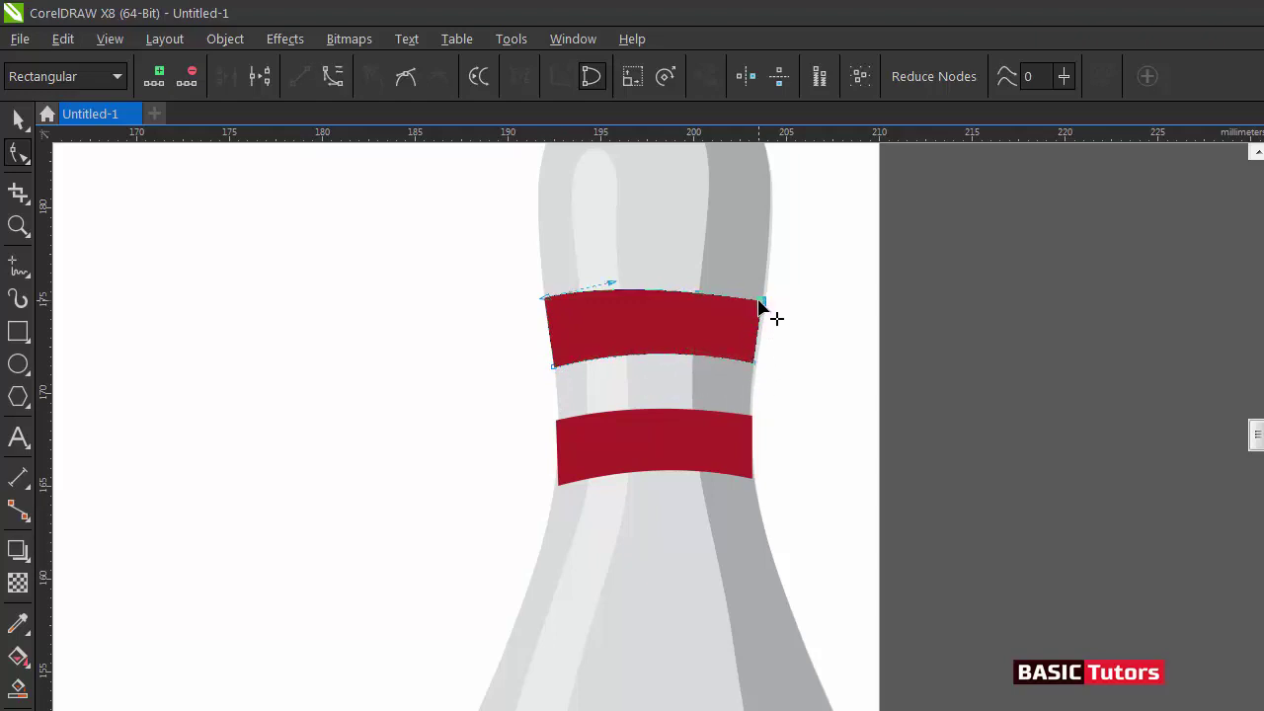
pyautogui.press('space')
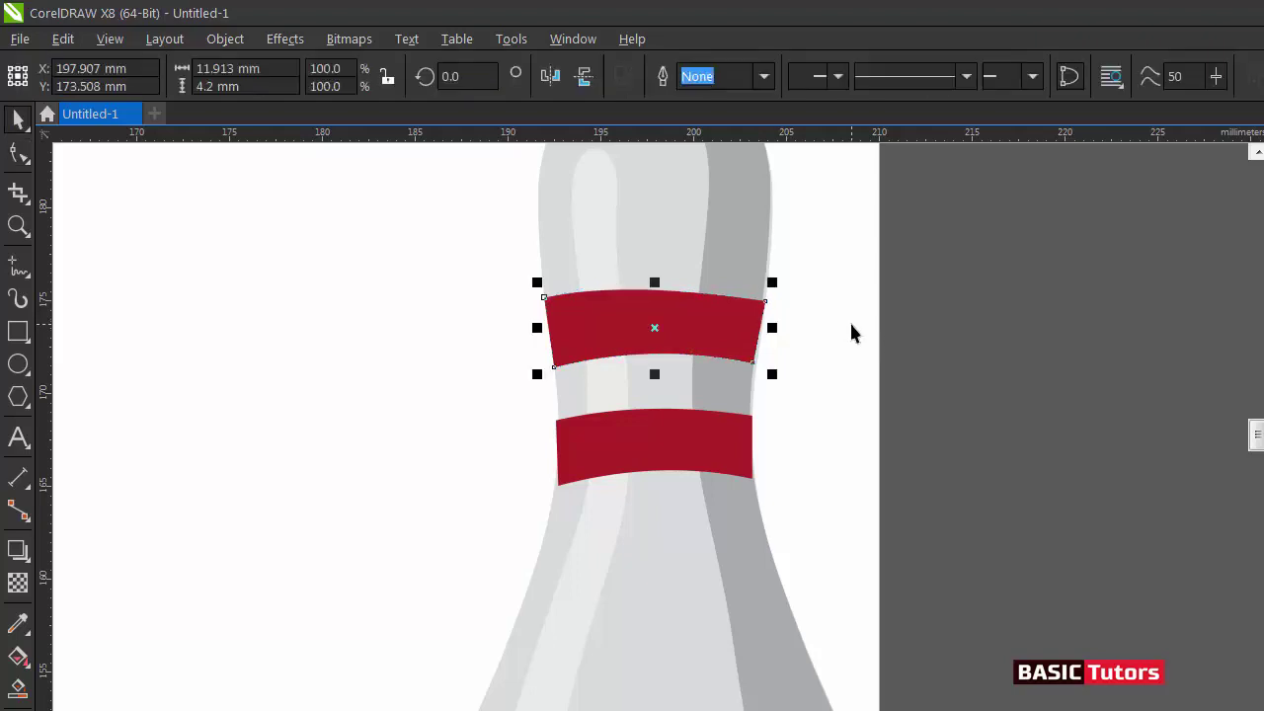
pyautogui.click(849, 322)
# Raise the upper band's two top corner nodes slightly while keeping them on the pin's outline
pyautogui.click(713, 329)
pyautogui.press('space')
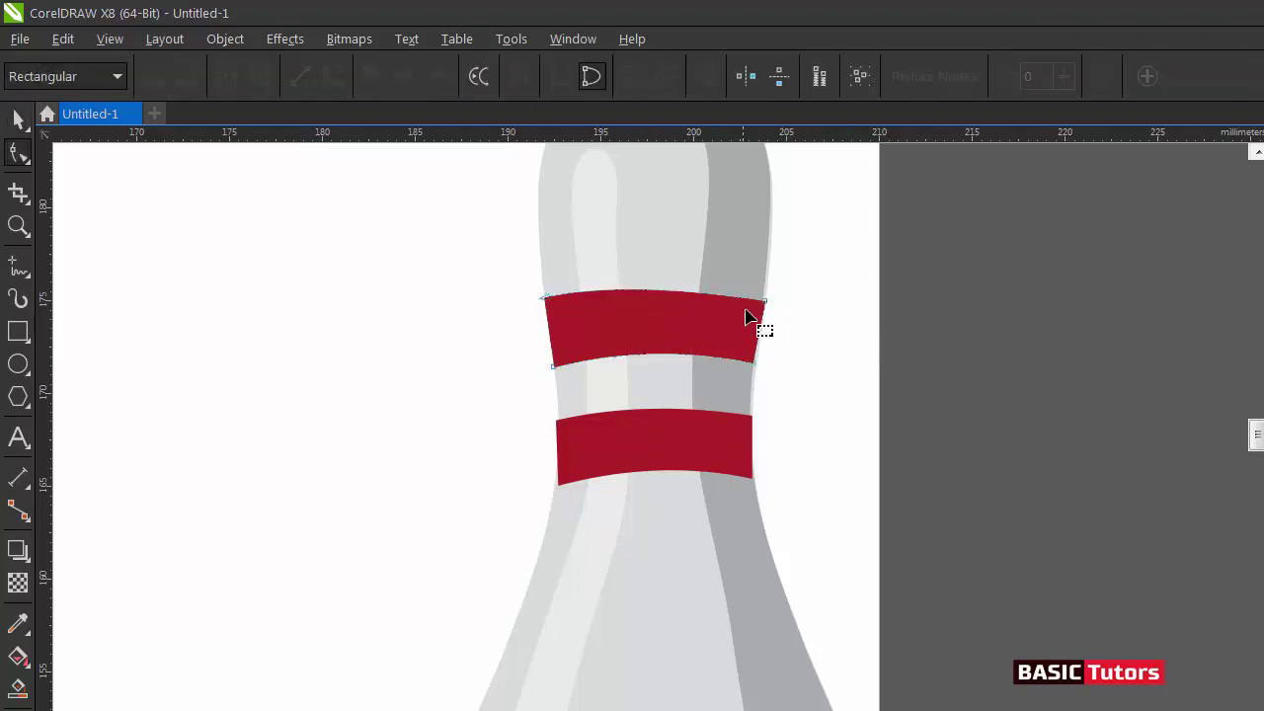
pyautogui.moveTo(766, 300); pyautogui.dragTo(768, 288)
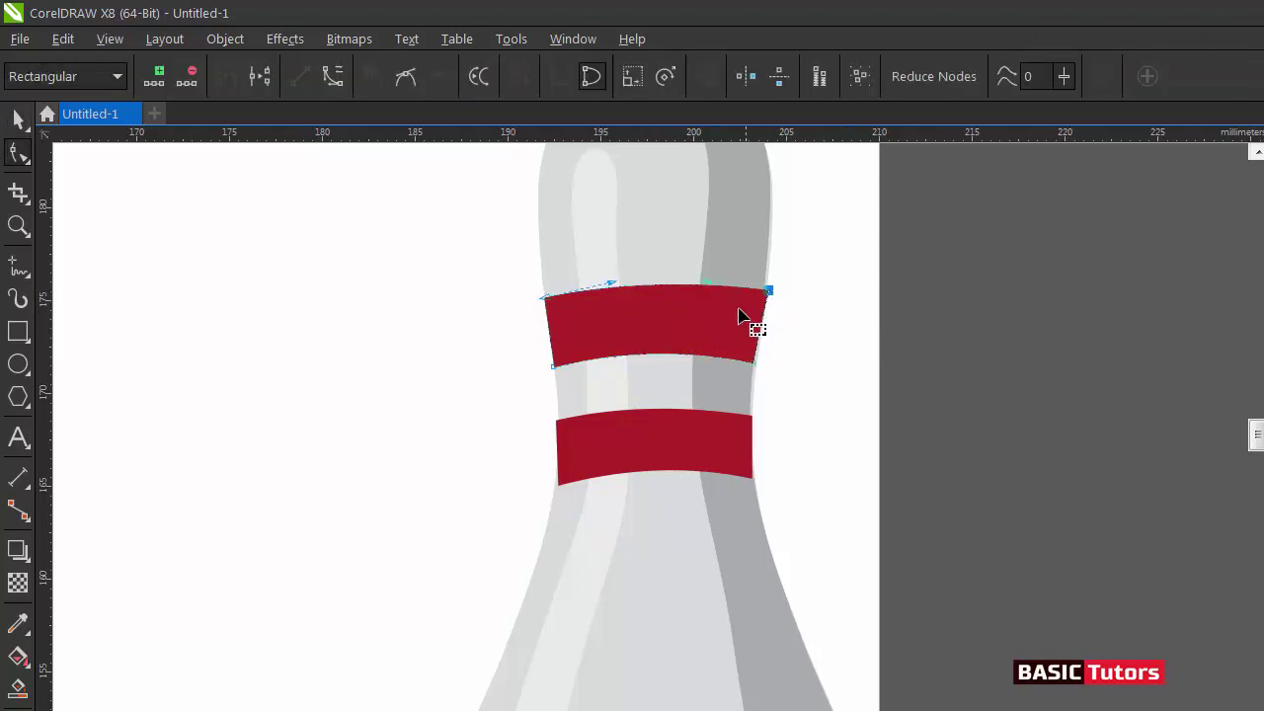
pyautogui.moveTo(545, 295); pyautogui.dragTo(549, 292)
pyautogui.click(824, 297)
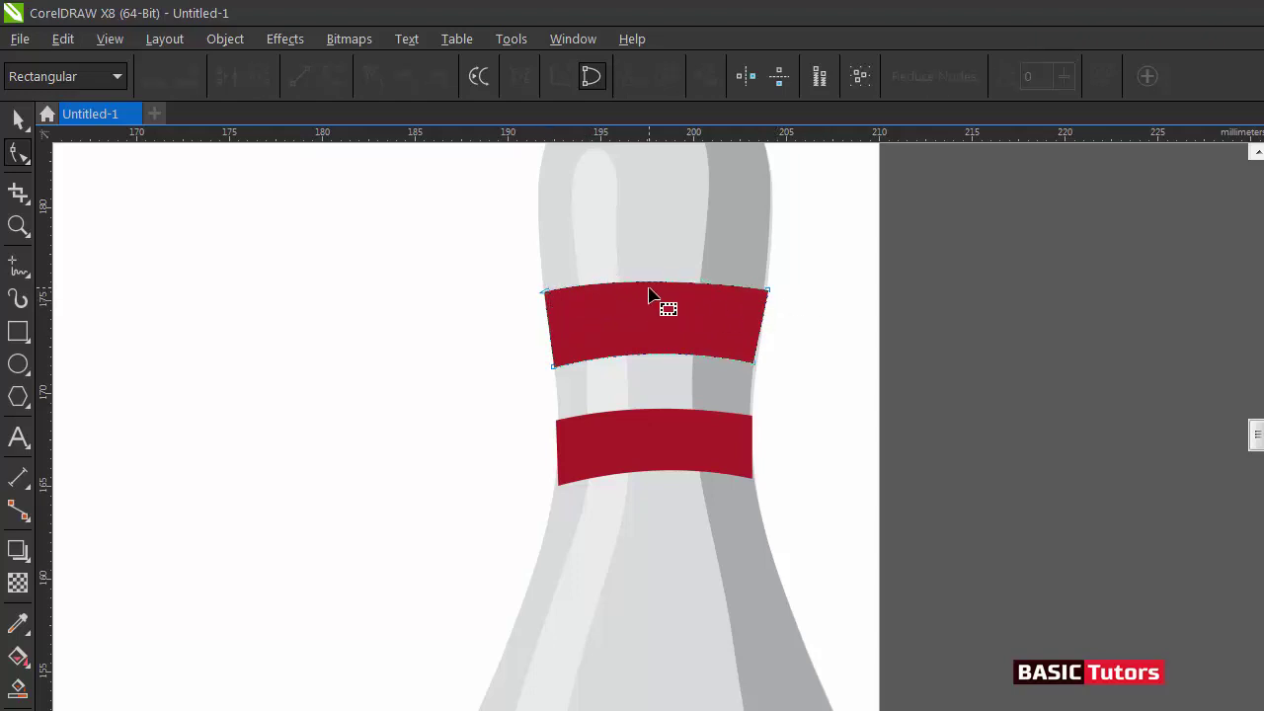
# Bow the upper band's top edge clearly upward and its bottom edge slightly upward
pyautogui.moveTo(654, 287); pyautogui.dragTo(658, 273)
pyautogui.click(655, 383)
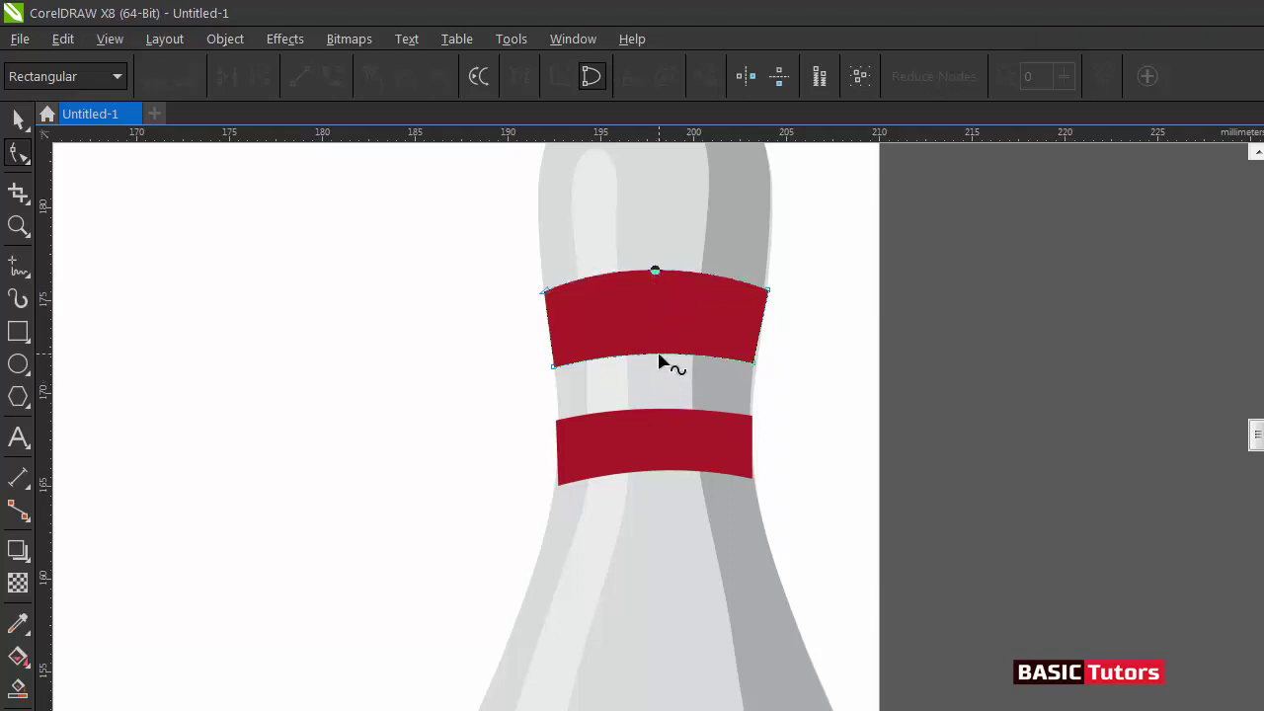
pyautogui.click(659, 359)
pyautogui.moveTo(662, 348); pyautogui.dragTo(660, 351)
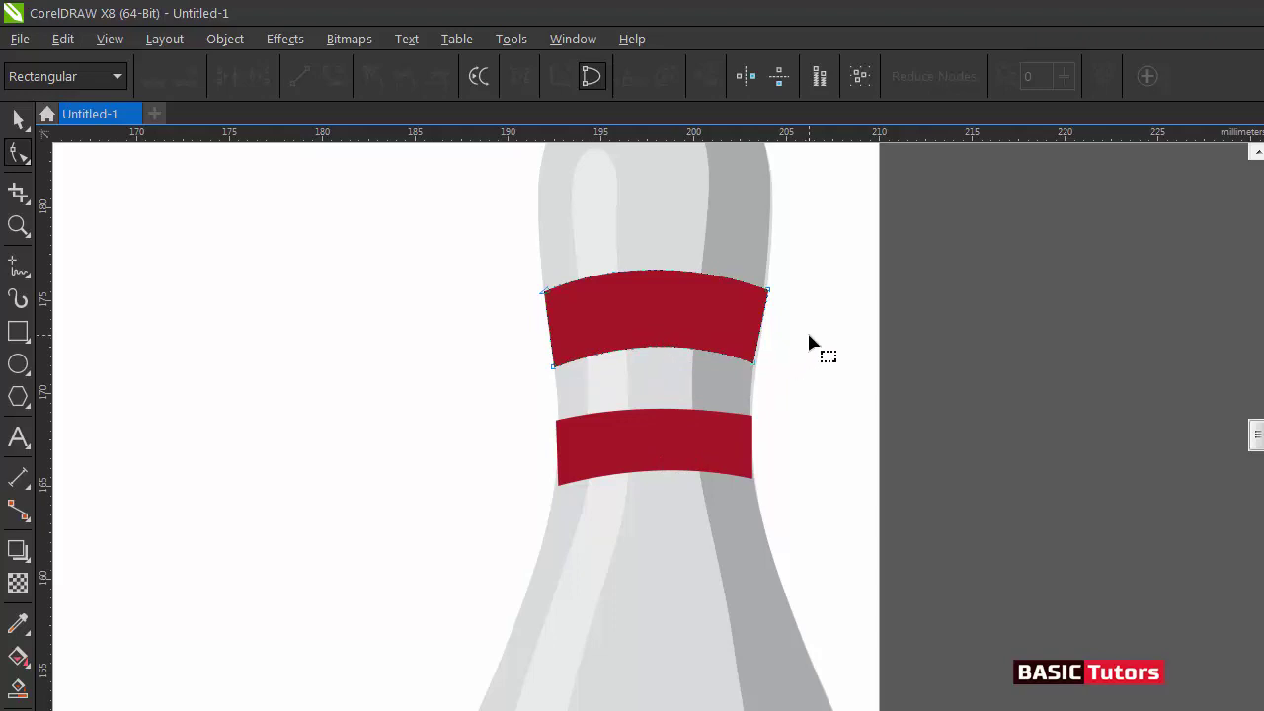
# Bring the pin's highlight and shadow shapes to the front so they overlap both red bands
pyautogui.scroll(-3, 807, 339)
pyautogui.press('space')
pyautogui.click(742, 445)
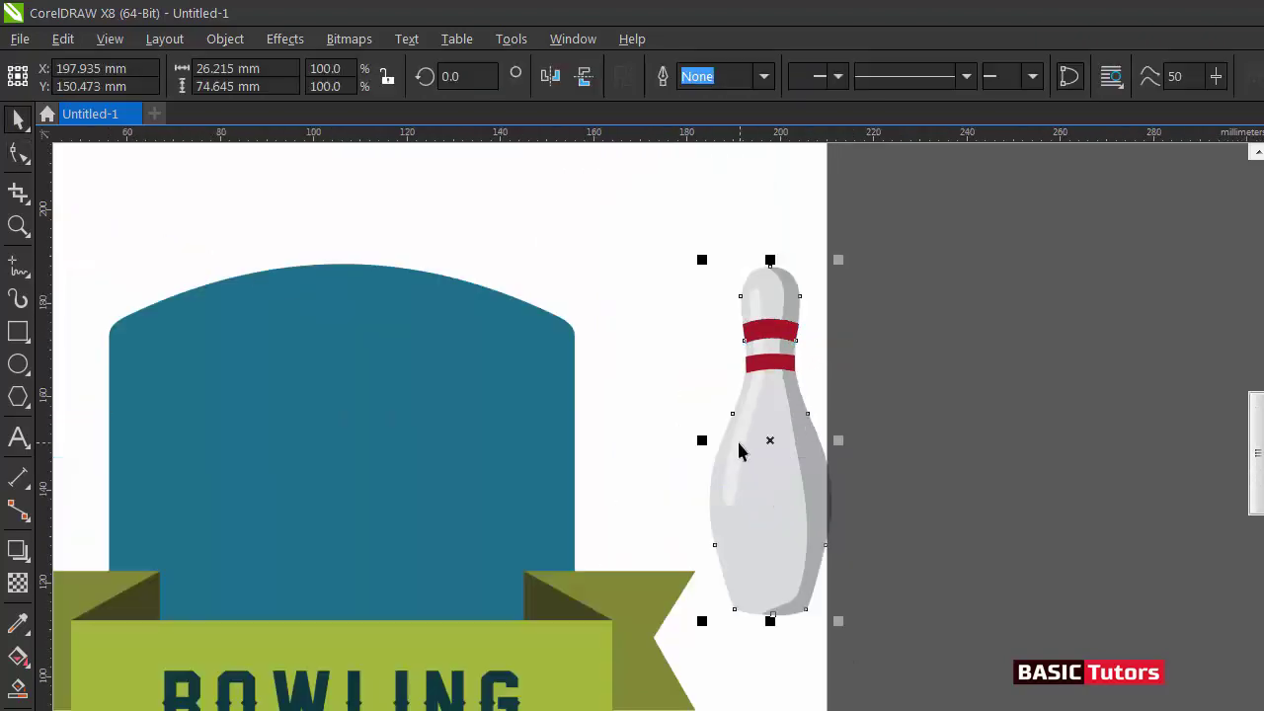
pyautogui.hotkey('shift', 'pageup')
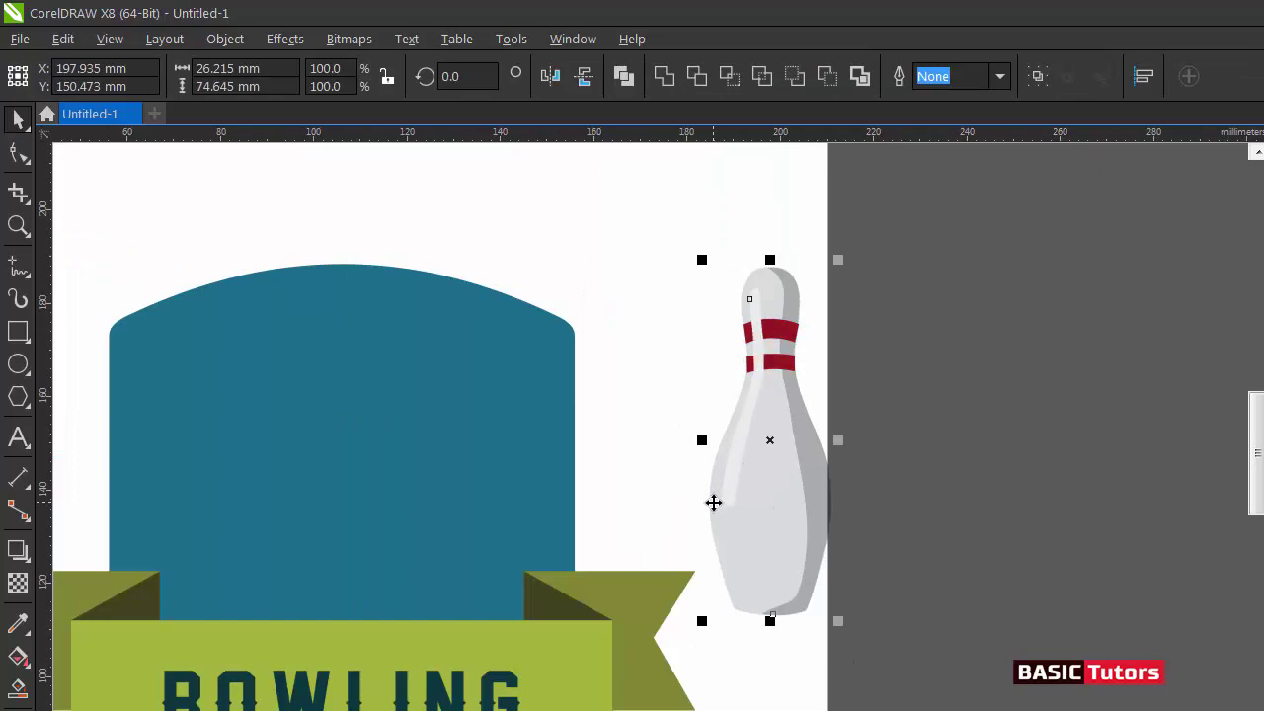
# Move the grouped bowling pin onto the left half of the teal shield, its base overlapping the ribbon
pyautogui.moveTo(499, 414); pyautogui.dragTo(239, 543)
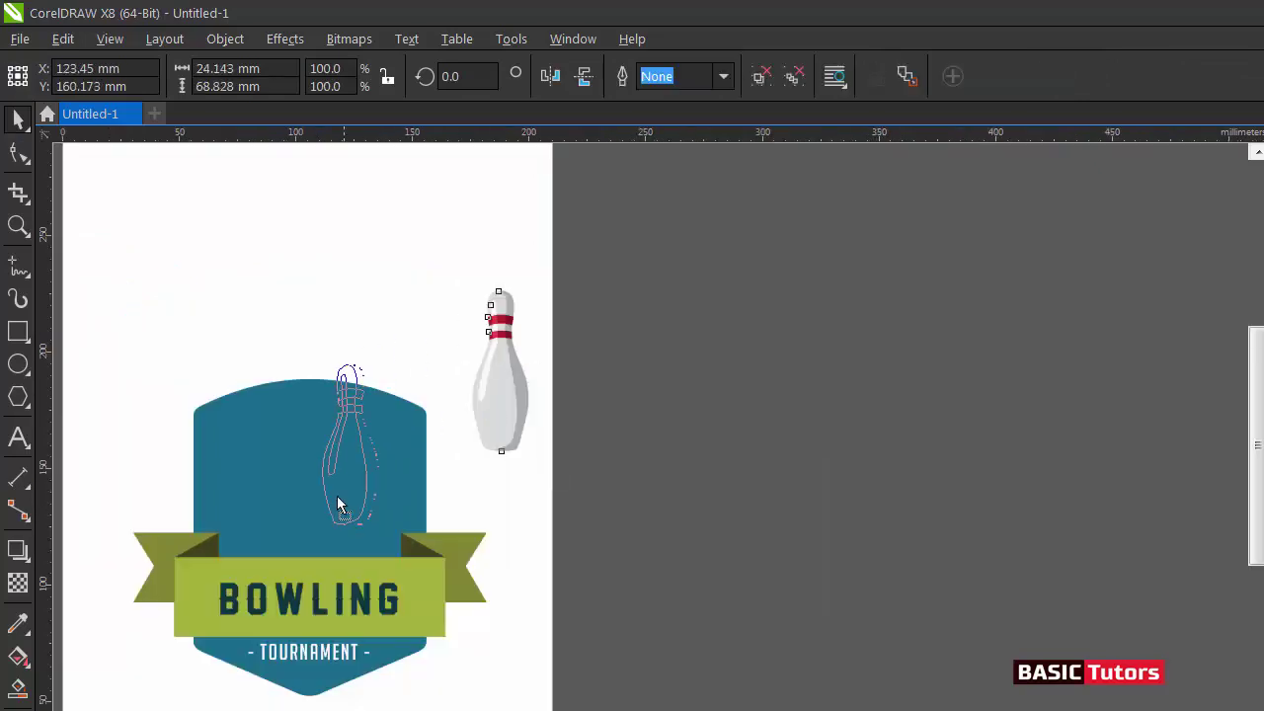
pyautogui.click(554, 439)
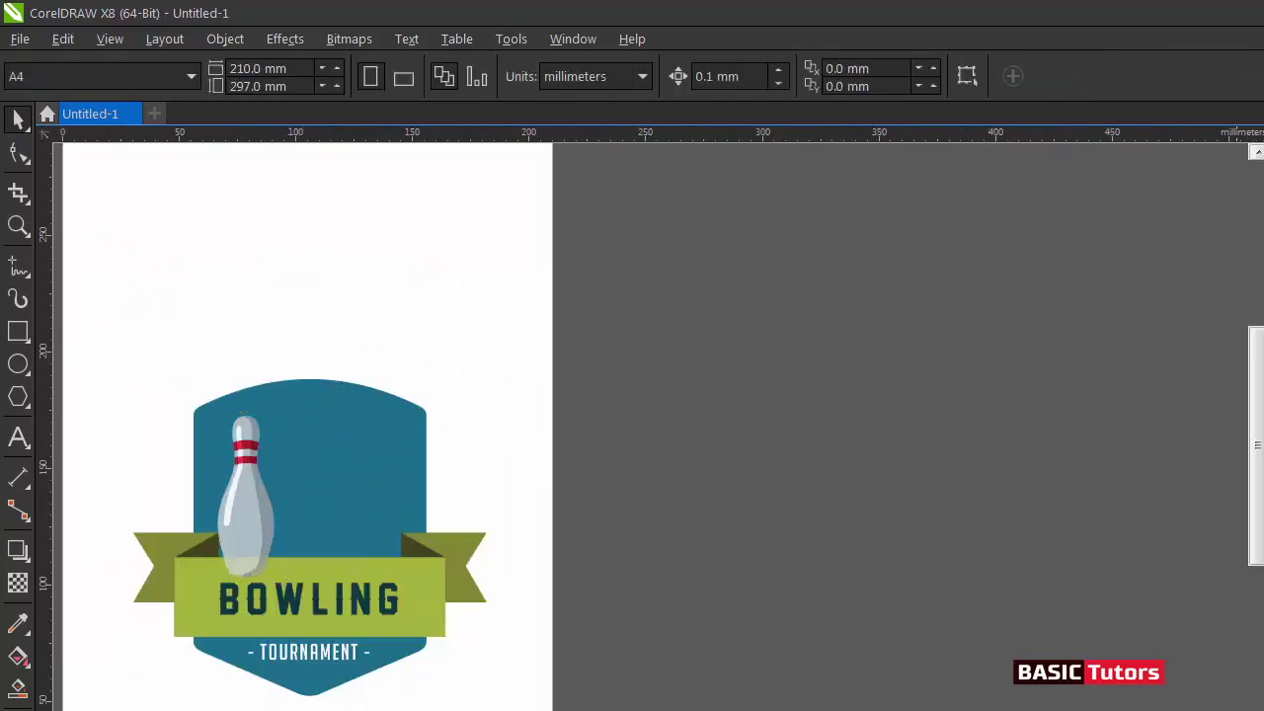
pyautogui.scroll(-2, 206, 474)
pyautogui.press('F2')
pyautogui.moveTo(105, 243); pyautogui.dragTo(635, 637)
pyautogui.moveTo(445, 406)
pyautogui.mouseDown()
pyautogui.moveTo(445, 385)
pyautogui.moveTo(444, 407)
pyautogui.mouseUp()
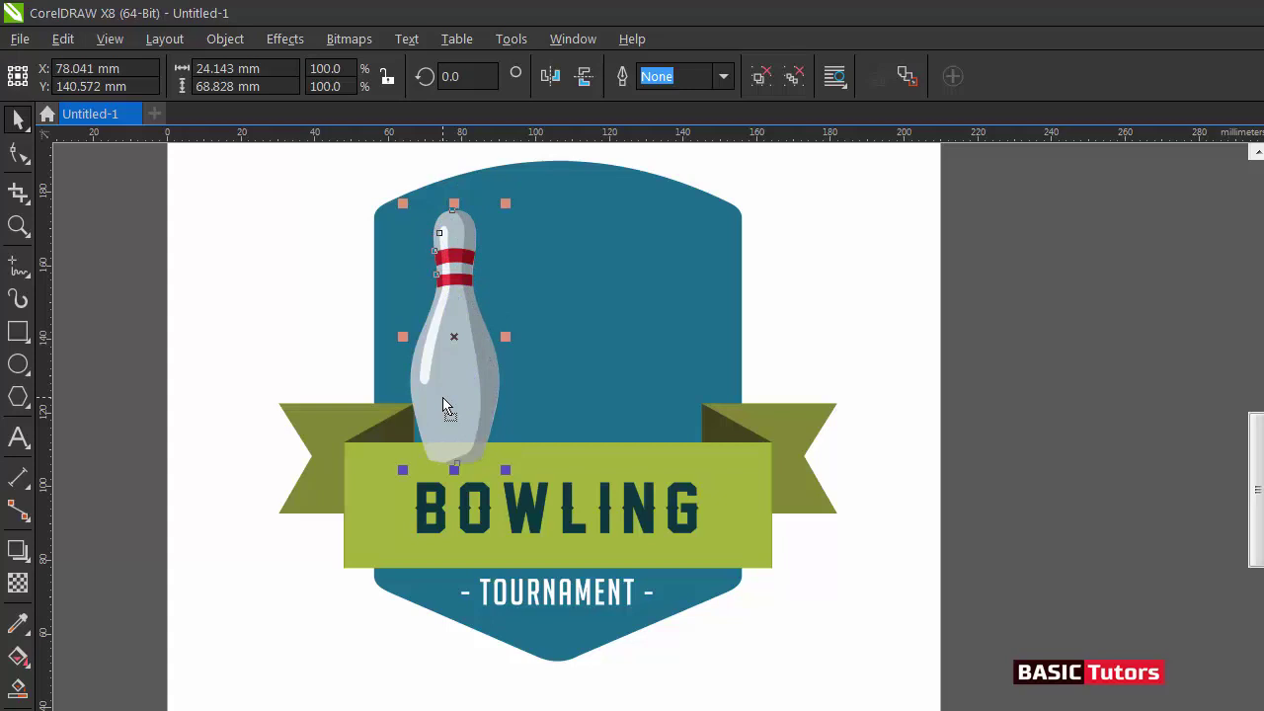
pyautogui.keyDown('ctrl'); pyautogui.click(443, 407); pyautogui.keyUp('ctrl')
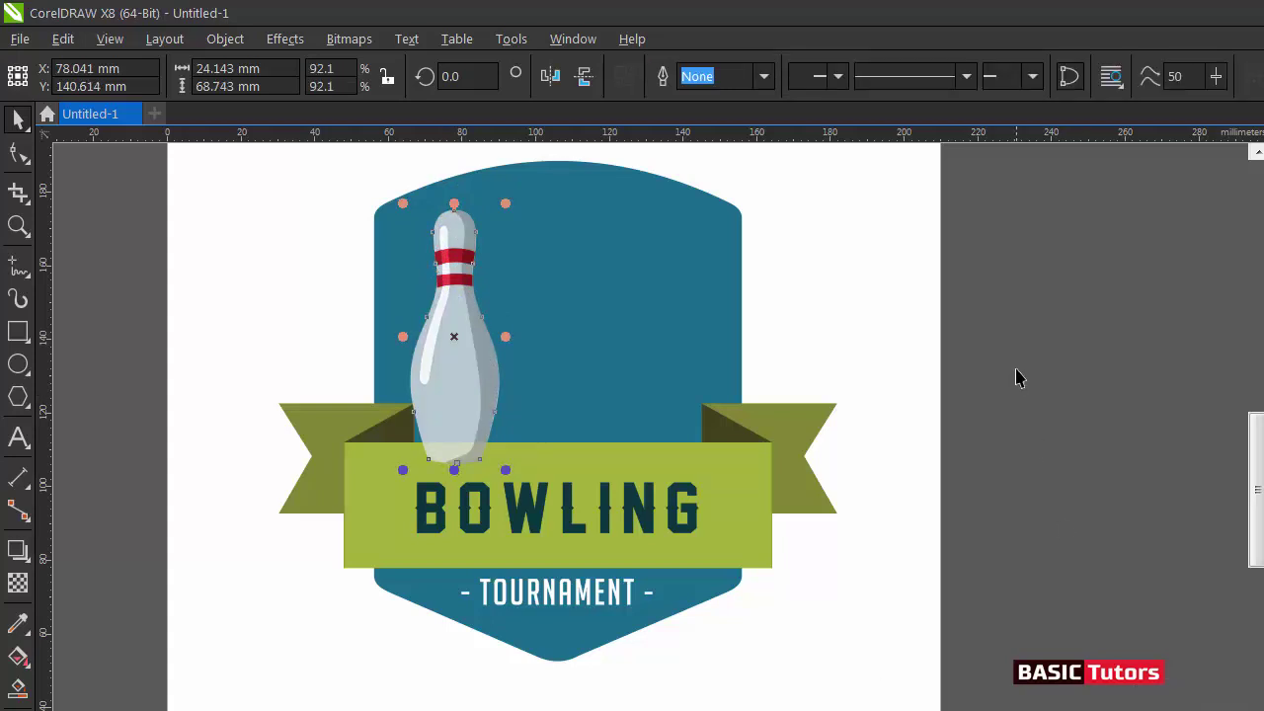
# Place pin copies raised at the shield's centre and level on its right side, and shift the original slightly left
pyautogui.click(447, 408)
pyautogui.moveTo(447, 408); pyautogui.dragTo(556, 357)
pyautogui.click(468, 369)
pyautogui.moveTo(468, 370); pyautogui.dragTo(669, 356)
pyautogui.press('Escape')
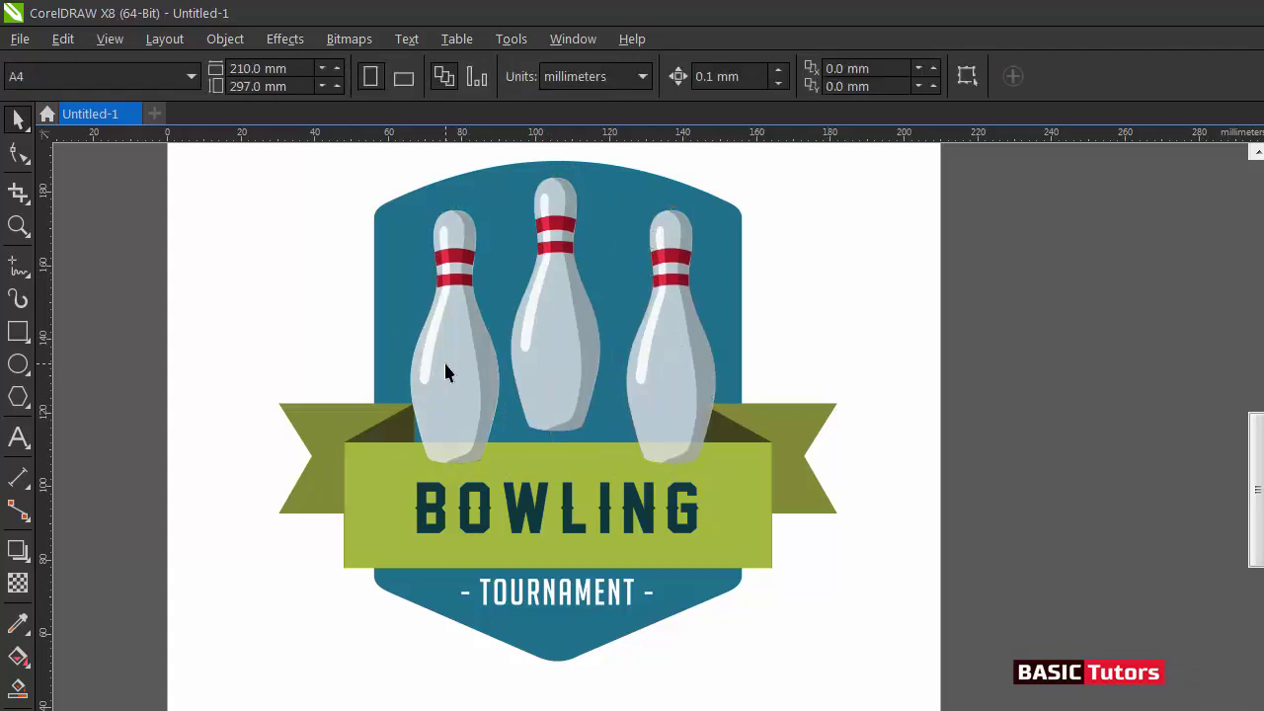
pyautogui.moveTo(455, 348); pyautogui.dragTo(442, 346)
pyautogui.press('Escape')
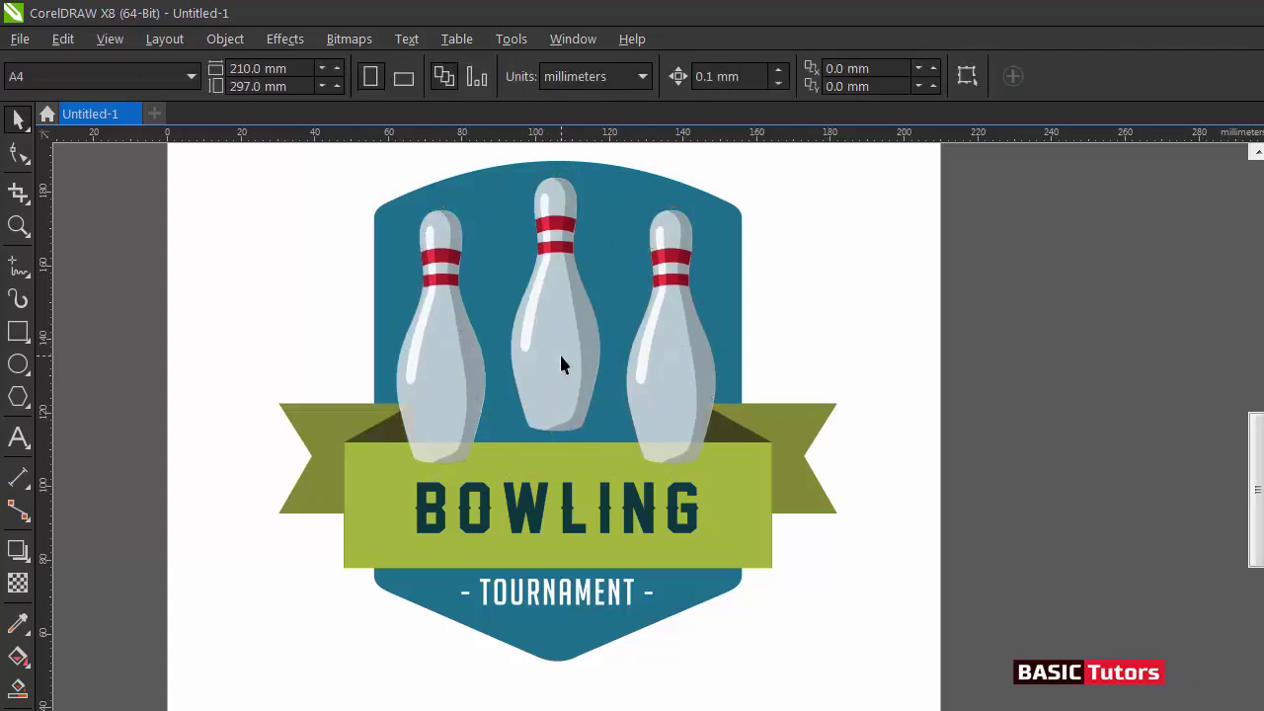
# Enlarge the three pins together to about 104.9% and nudge them slightly downward on the shield
pyautogui.click(558, 354)
pyautogui.keyDown('shift'); pyautogui.click(454, 353); pyautogui.keyUp('shift')
pyautogui.keyDown('shift'); pyautogui.click(653, 345); pyautogui.keyUp('shift')
pyautogui.moveTo(723, 172)
pyautogui.mouseDown()
pyautogui.moveTo(731, 157)
pyautogui.moveTo(730, 195)
pyautogui.mouseUp()
pyautogui.moveTo(662, 384); pyautogui.dragTo(662, 394)
pyautogui.click(832, 338)
# Bring the green front ribbon panel and its BOWLING text to the front, covering the pins' bases
pyautogui.click(706, 612)
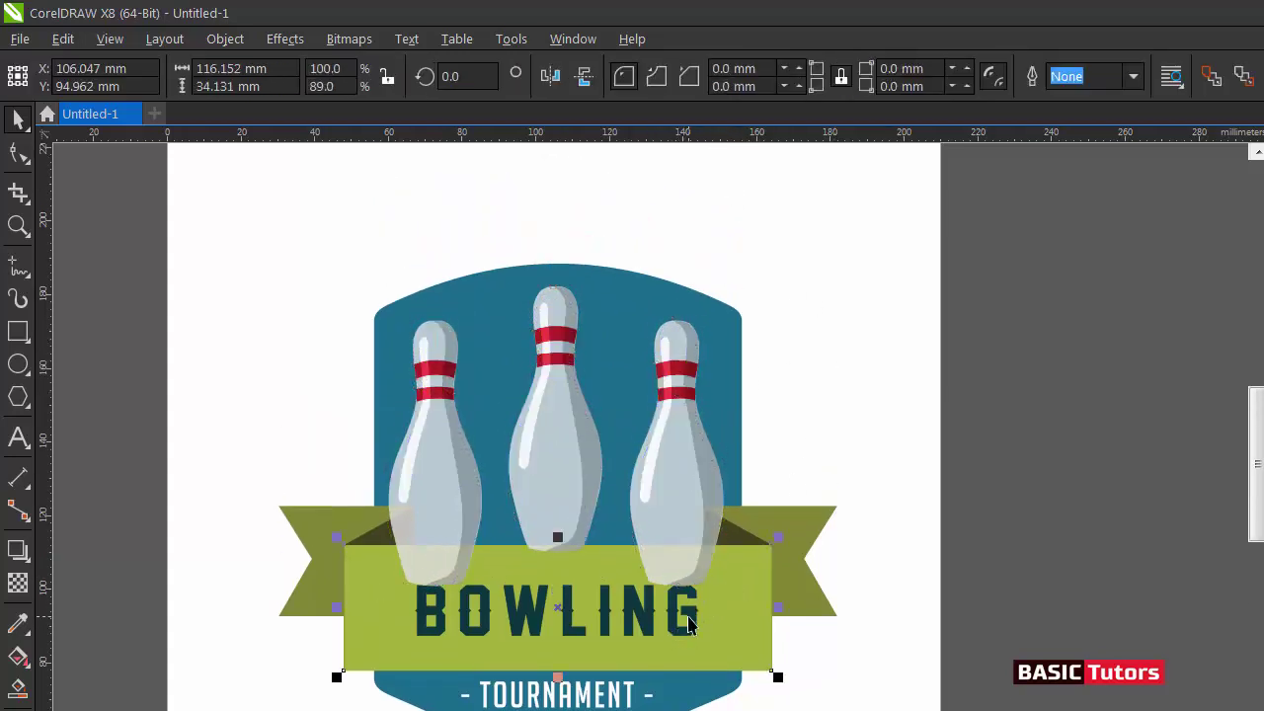
pyautogui.keyDown('shift'); pyautogui.click(688, 618); pyautogui.keyUp('shift')
pyautogui.hotkey('shift', 'pageup')
pyautogui.press('Escape')
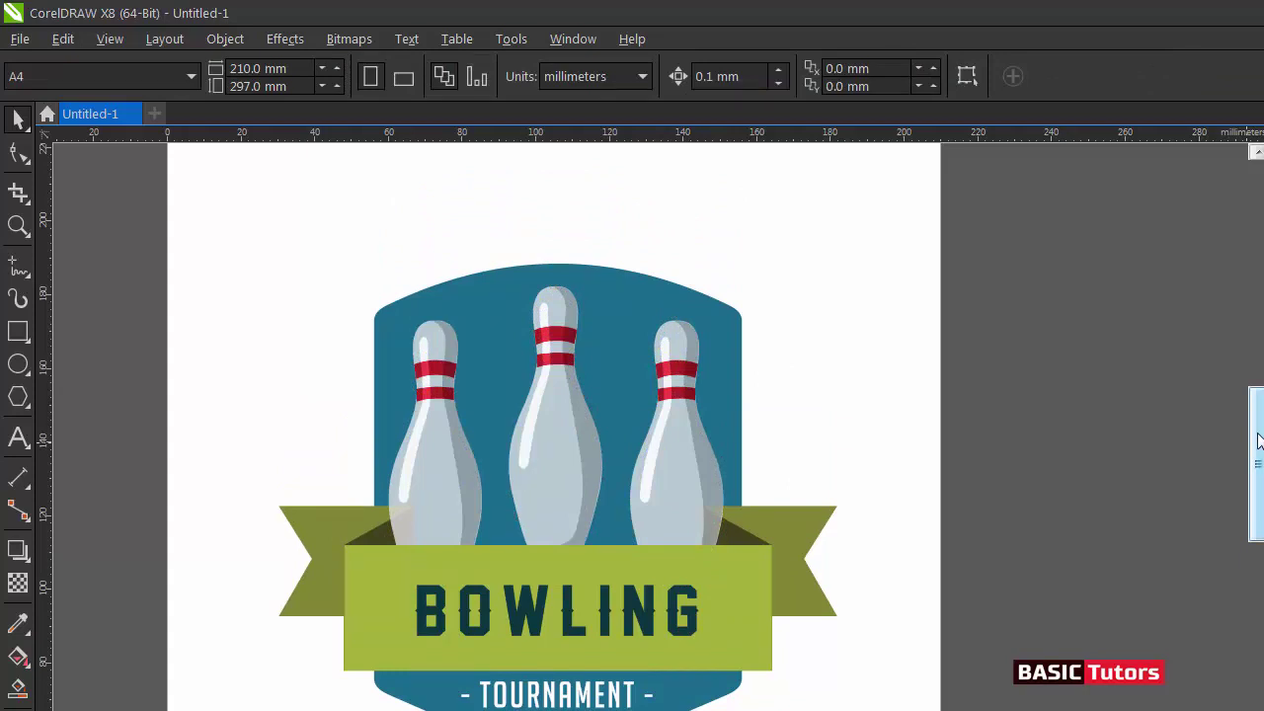
# Enlarge the BOWLING lettering about its centre so it fills more of the green ribbon
pyautogui.moveTo(1258, 440); pyautogui.dragTo(1256, 457)
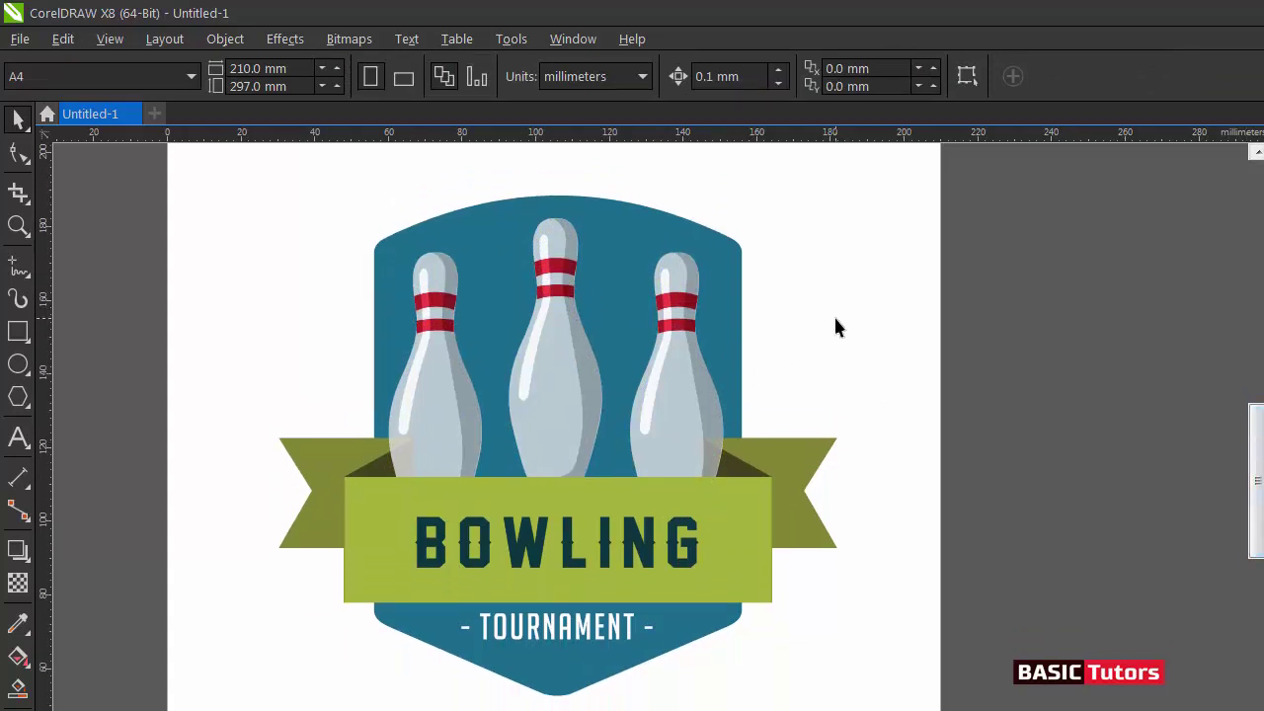
pyautogui.click(435, 457)
pyautogui.click(840, 302)
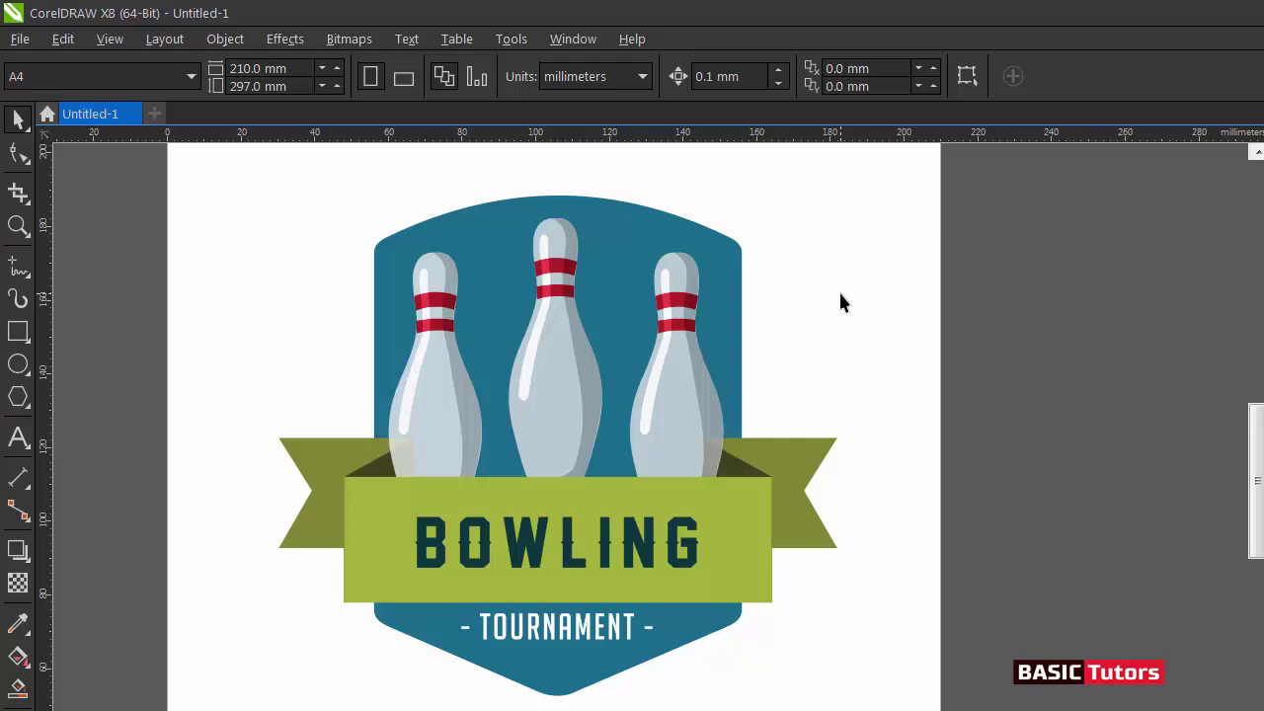
pyautogui.click(607, 539)
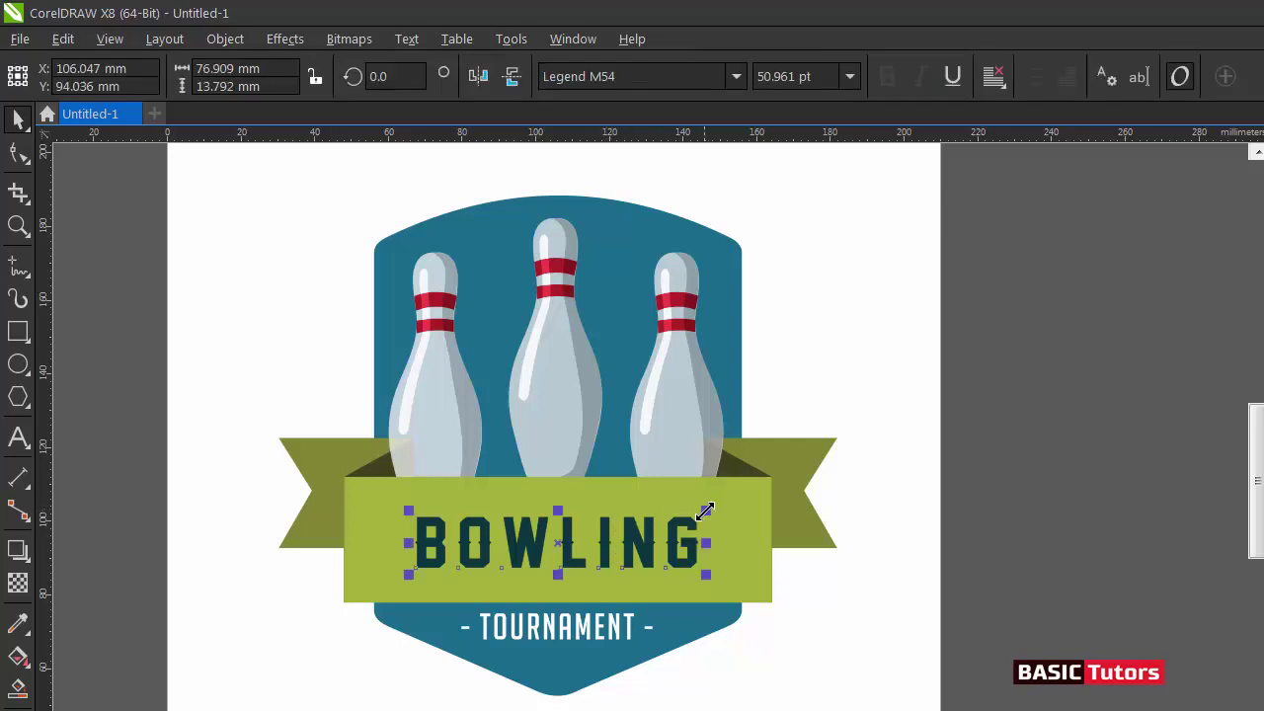
pyautogui.moveTo(705, 511); pyautogui.dragTo(733, 483)
pyautogui.click(878, 300)
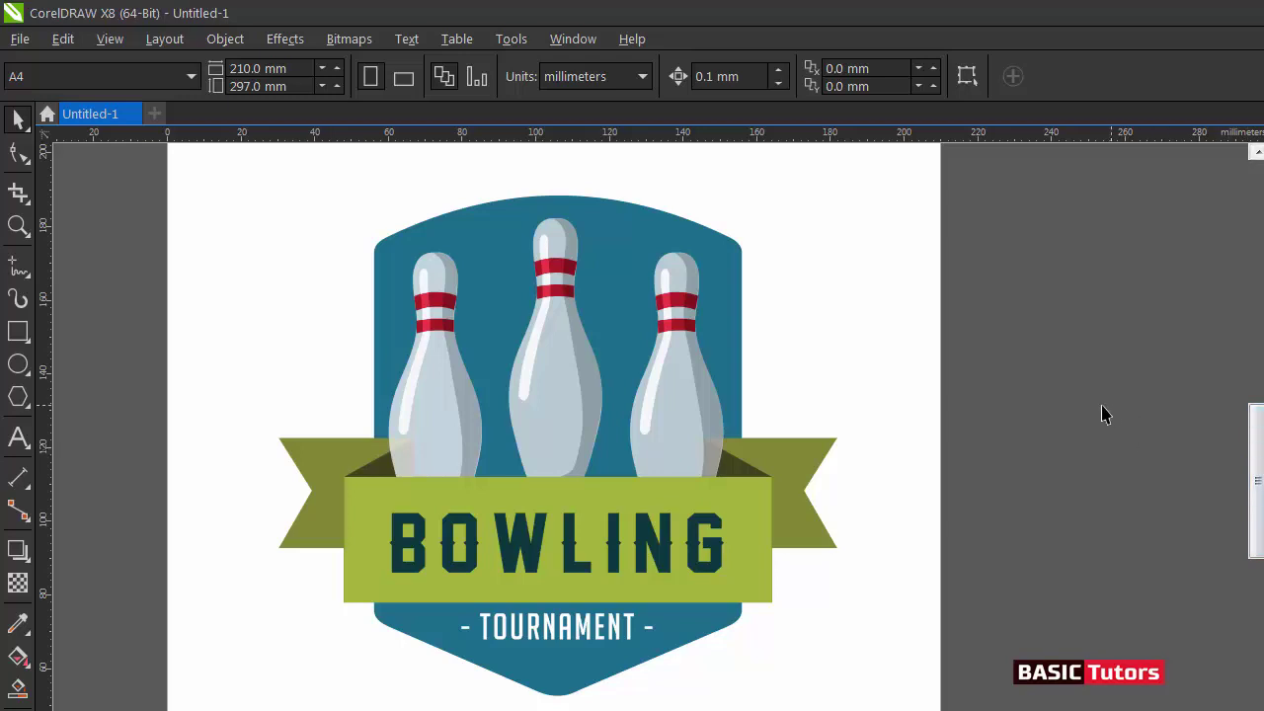
# Move the right and left pins horizontally a little closer to the middle pin
pyautogui.click(675, 396)
pyautogui.moveTo(680, 384); pyautogui.dragTo(670, 395)
pyautogui.click(443, 418)
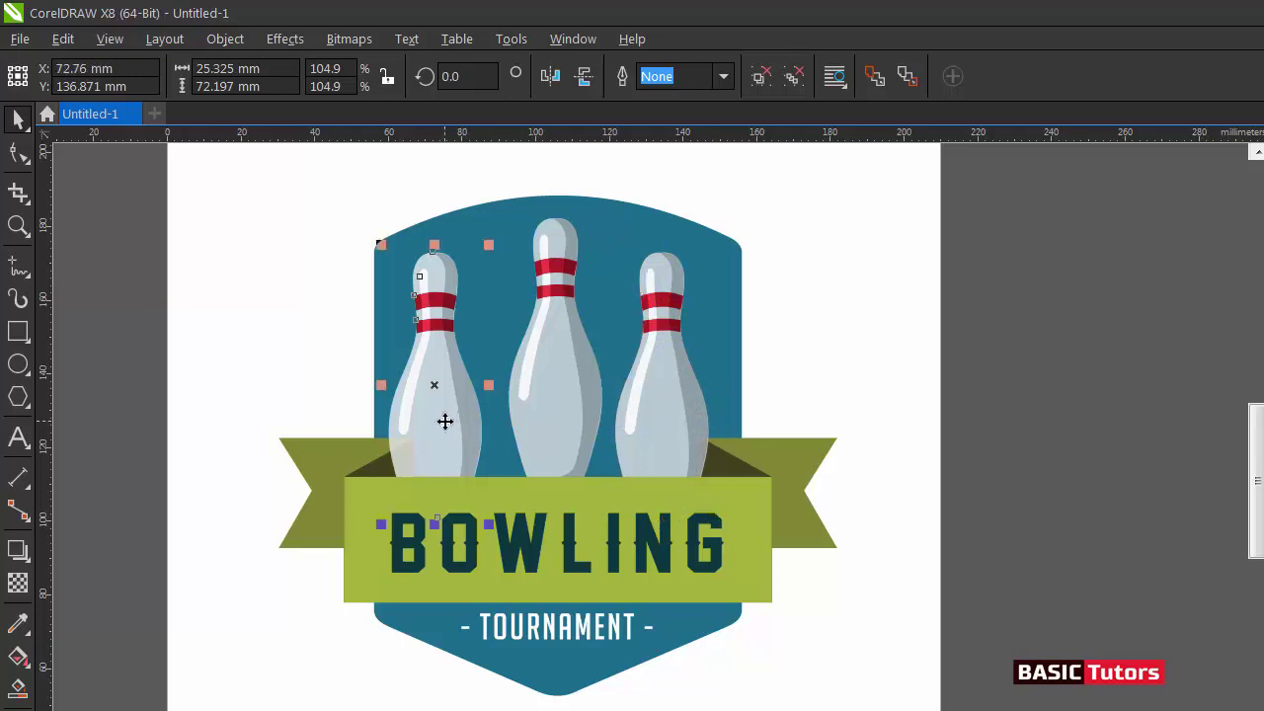
pyautogui.moveTo(444, 418); pyautogui.dragTo(465, 423)
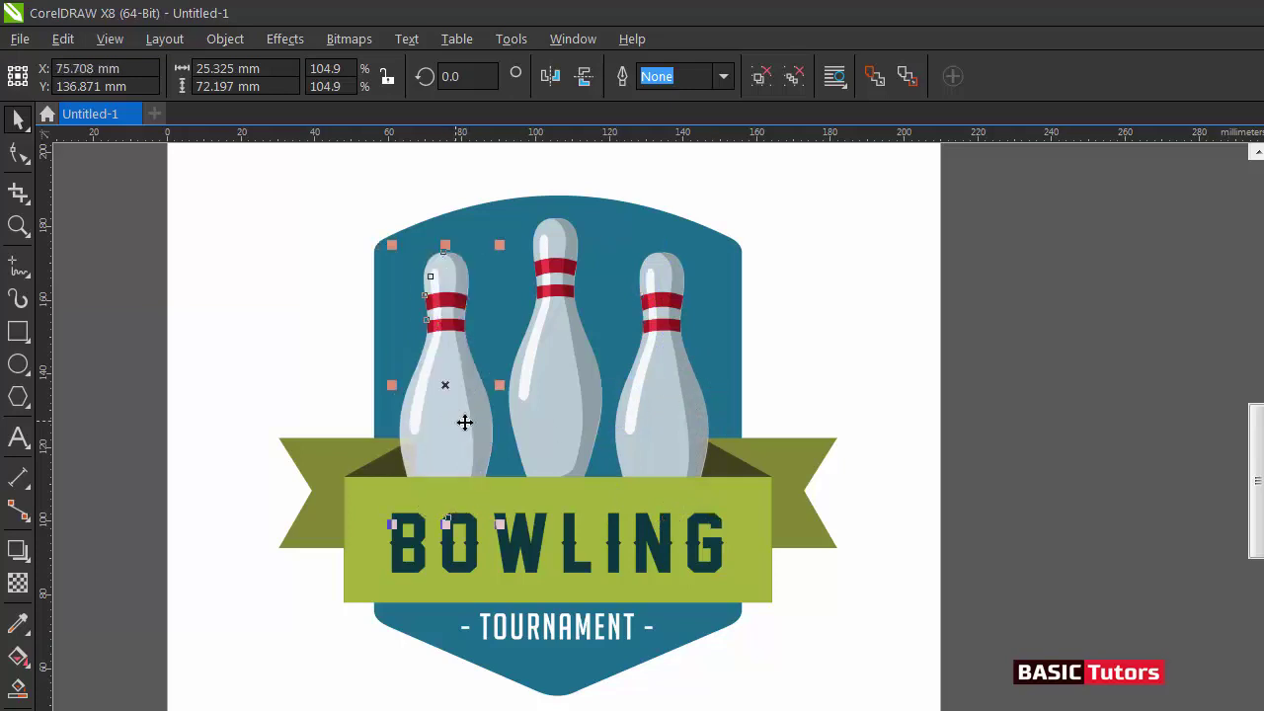
pyautogui.click(544, 415)
pyautogui.click(551, 402)
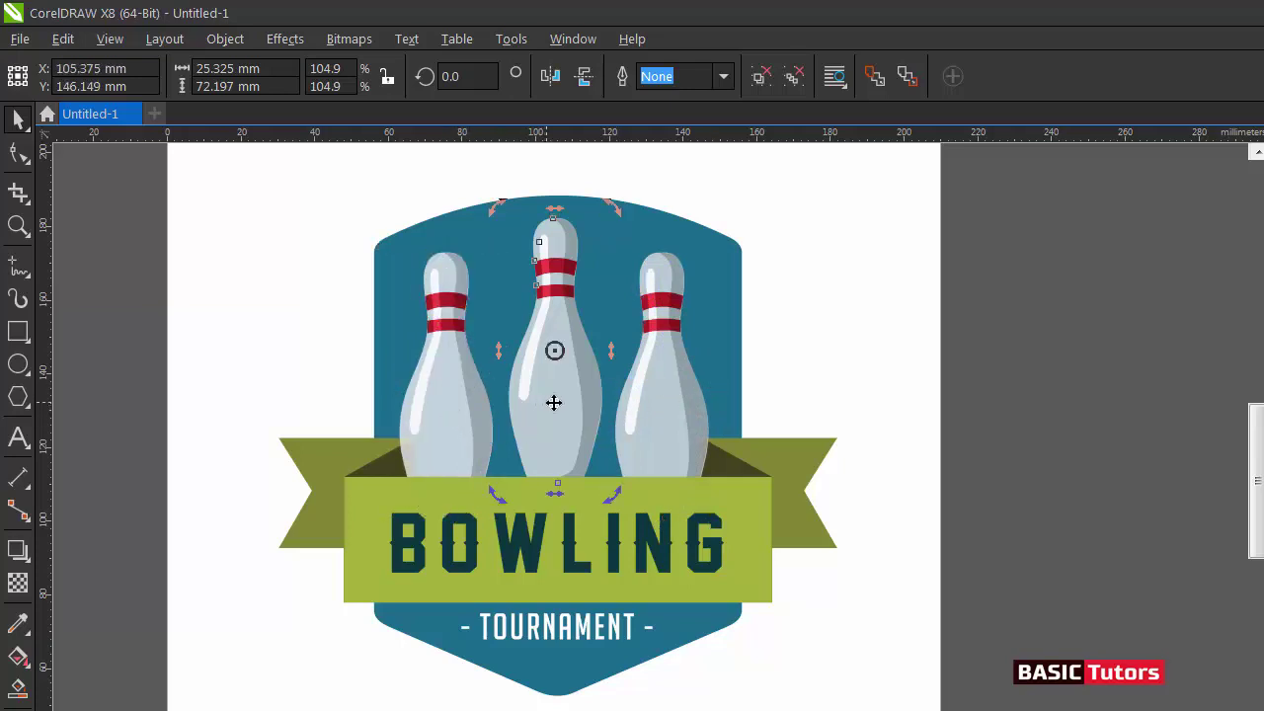
pyautogui.click(803, 291)
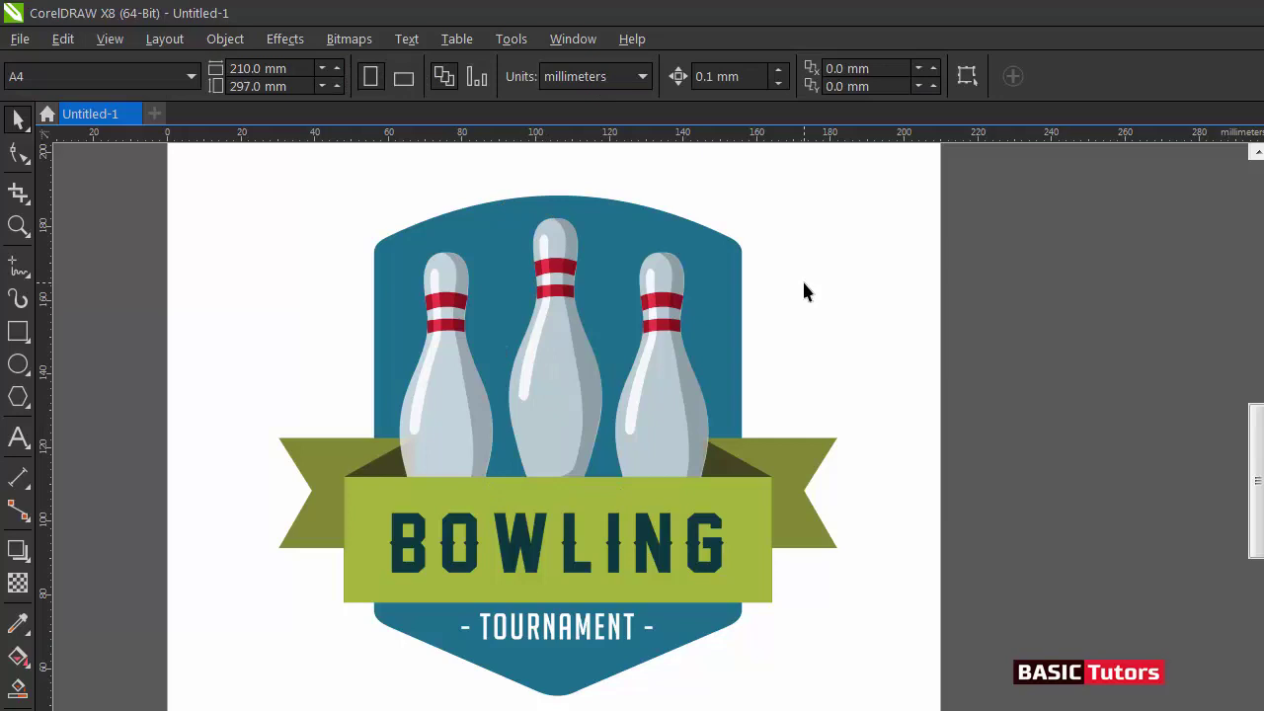
# Draw two overlapping circles beside the badge, about 60 mm and 77 mm in diameter, with the larger one offset up and left
pyautogui.click(17, 365)
pyautogui.moveTo(810, 308); pyautogui.dragTo(1029, 444)
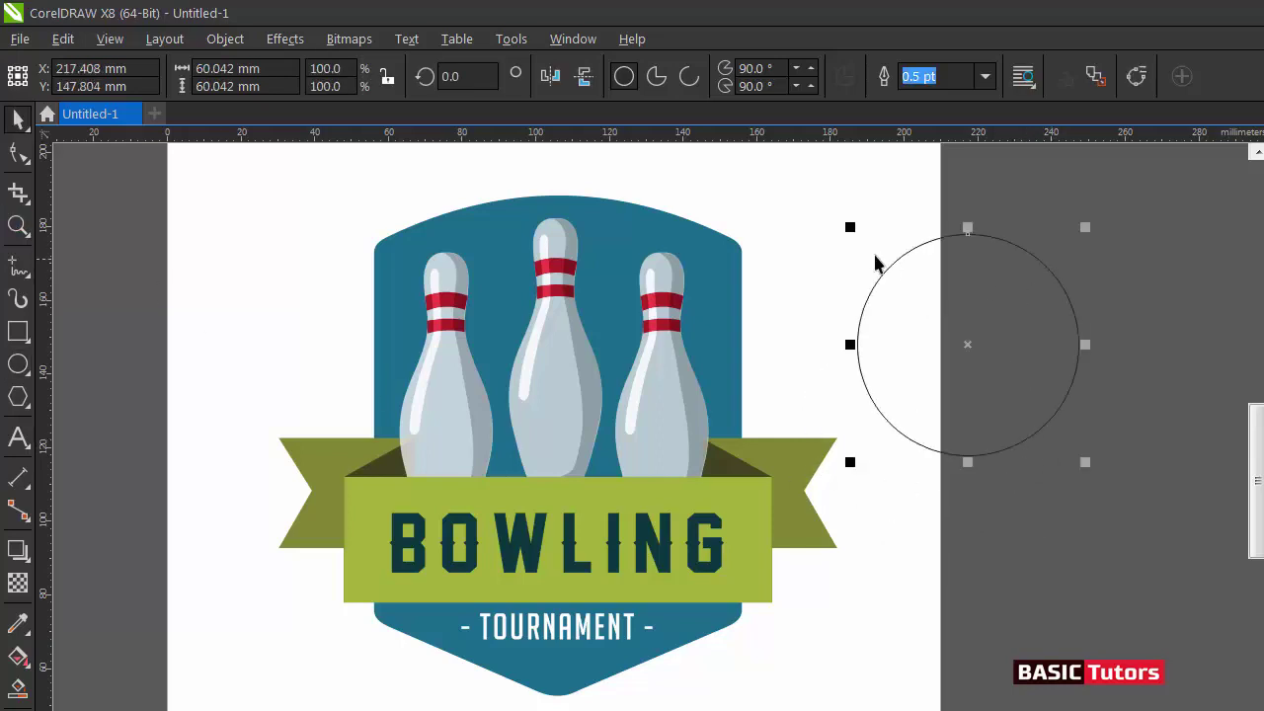
pyautogui.click(18, 364)
pyautogui.moveTo(758, 165); pyautogui.dragTo(1039, 398)
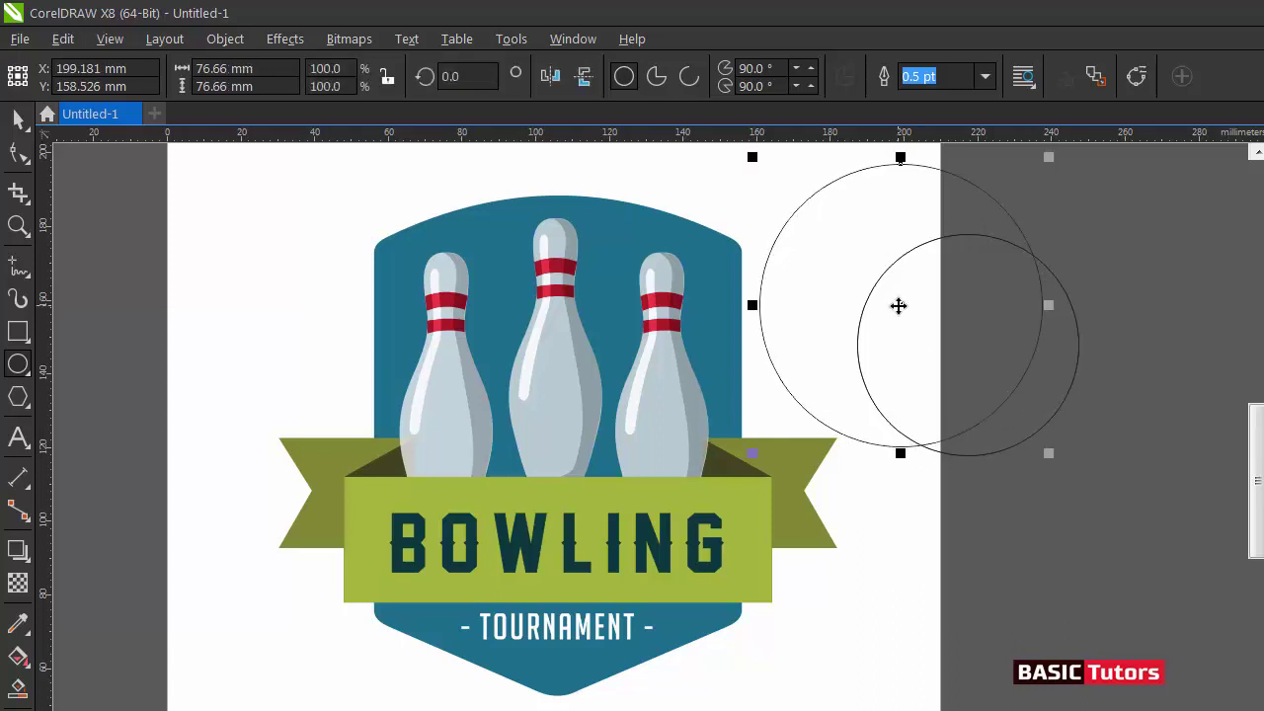
pyautogui.moveTo(903, 300); pyautogui.dragTo(902, 299)
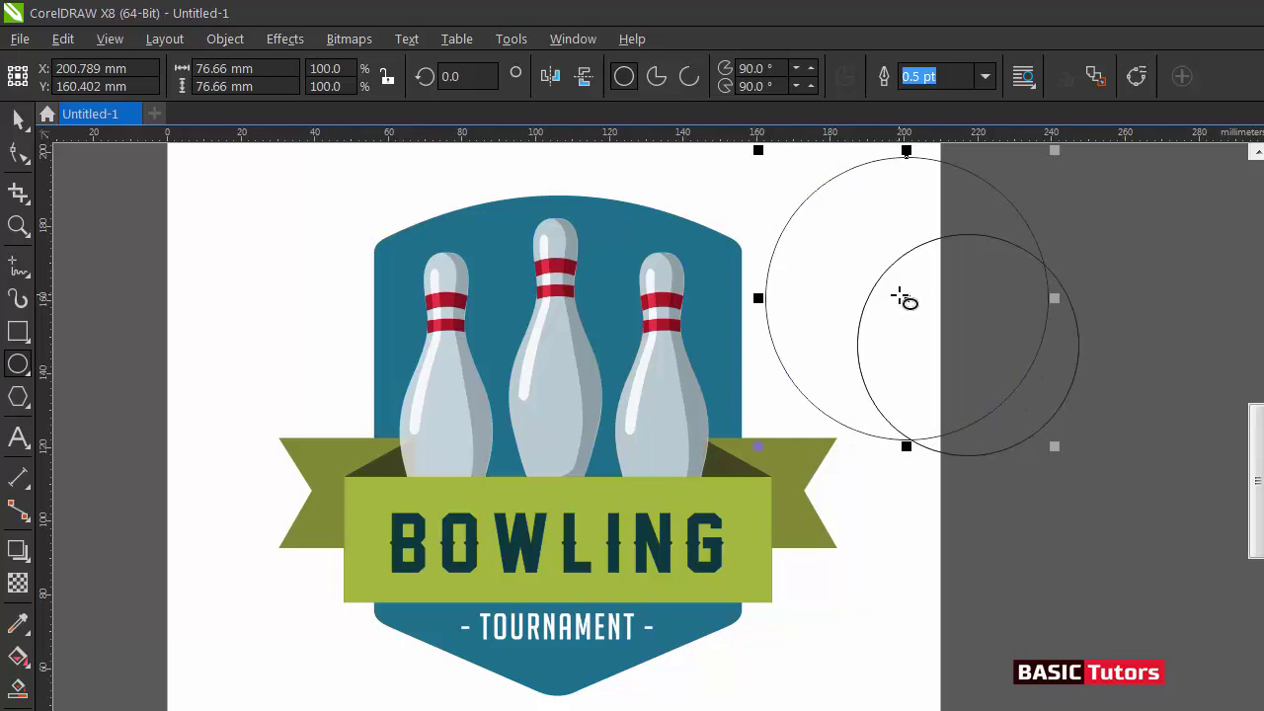
pyautogui.press('space')
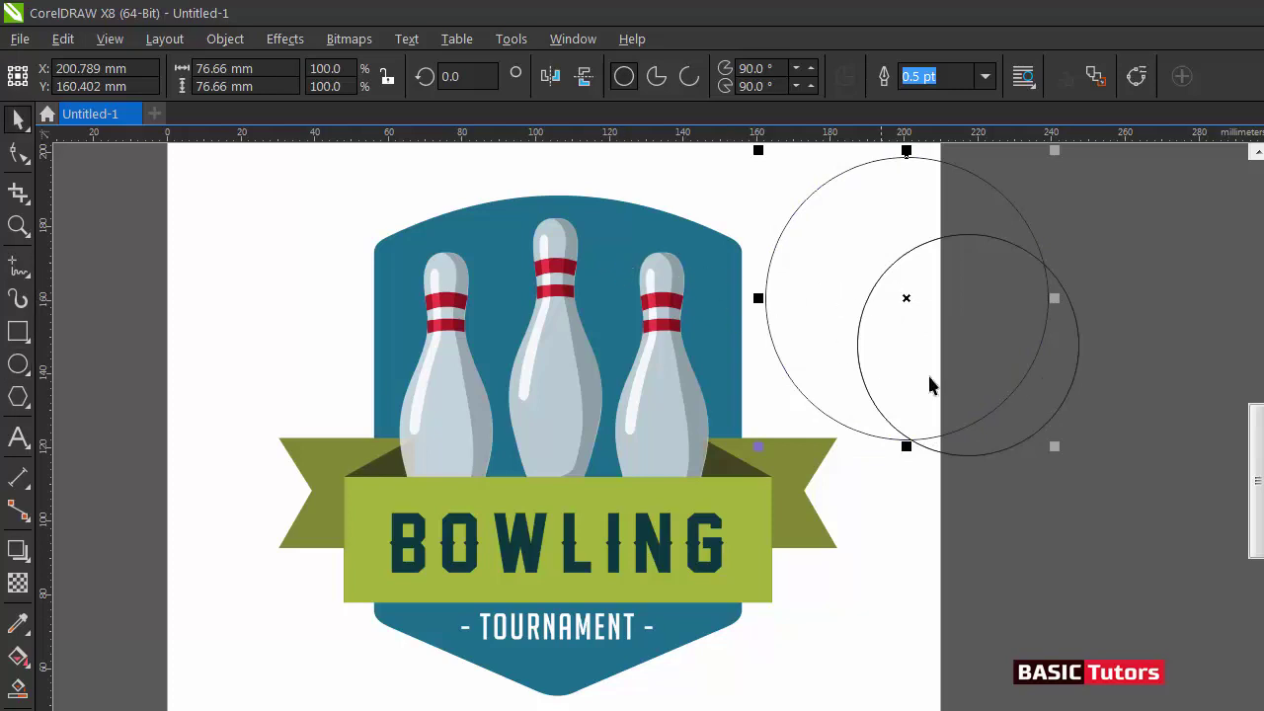
# Trim a copy of the smaller circle with the larger one to form an edge crescent, and delete the larger circle
pyautogui.keyDown('shift'); pyautogui.click(1080, 343); pyautogui.keyUp('shift')
pyautogui.click(247, 39)
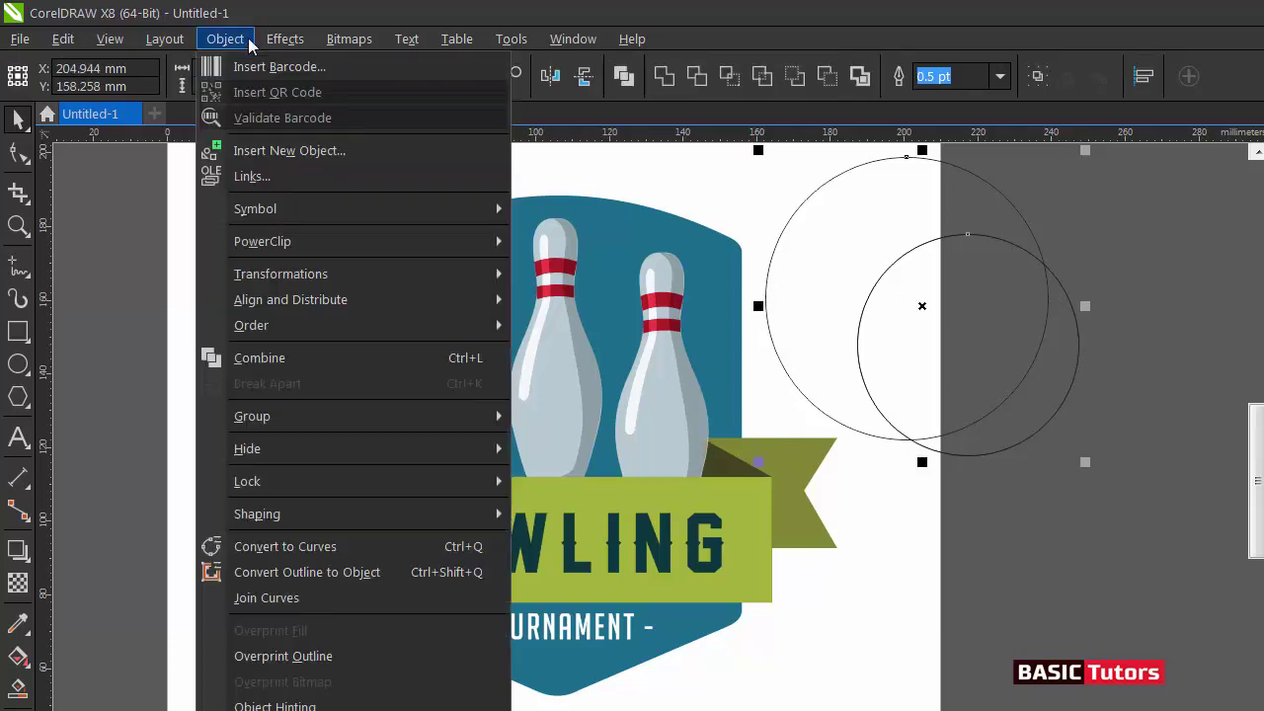
pyautogui.moveTo(349, 524)
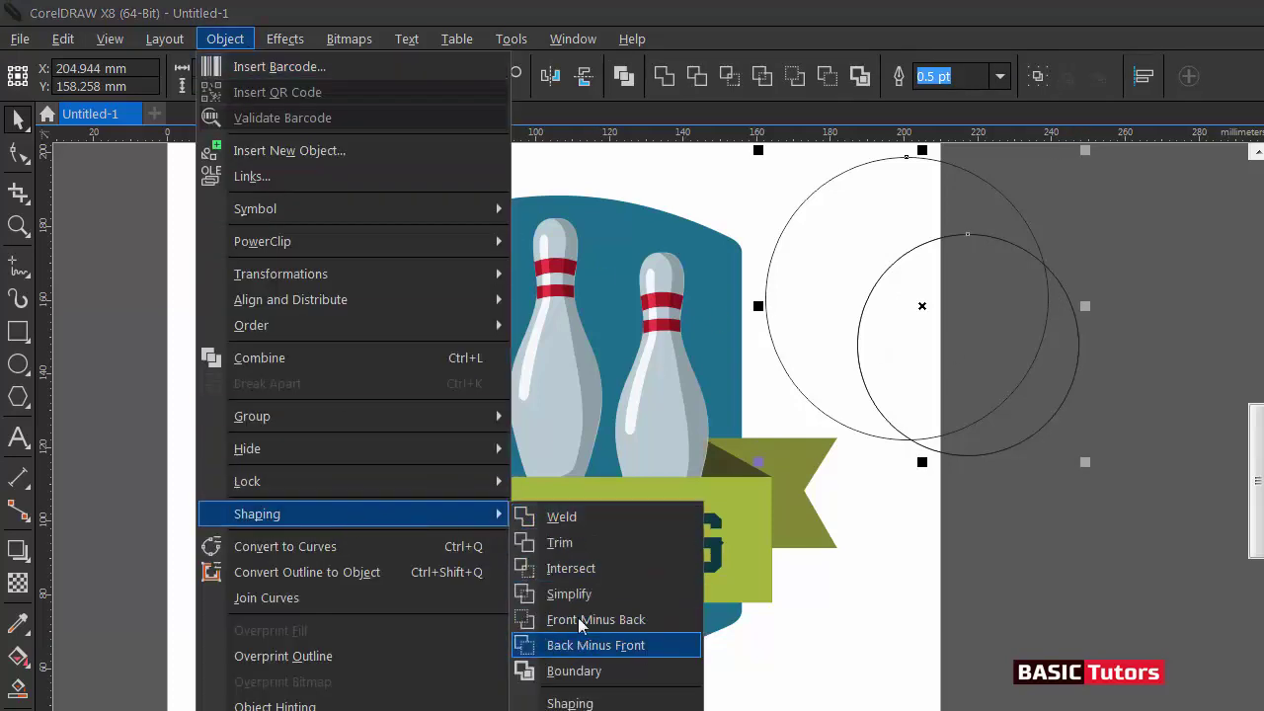
pyautogui.click(596, 545)
pyautogui.click(1086, 423)
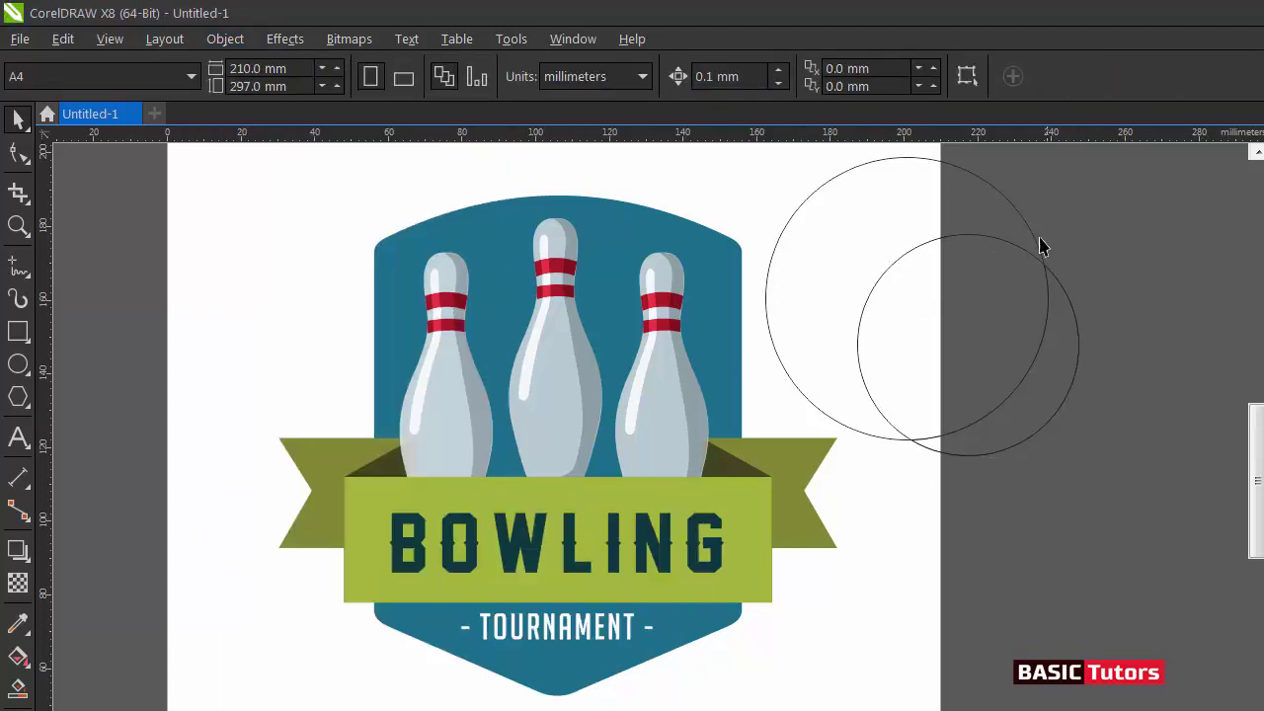
pyautogui.click(1020, 212)
pyautogui.press('Delete')
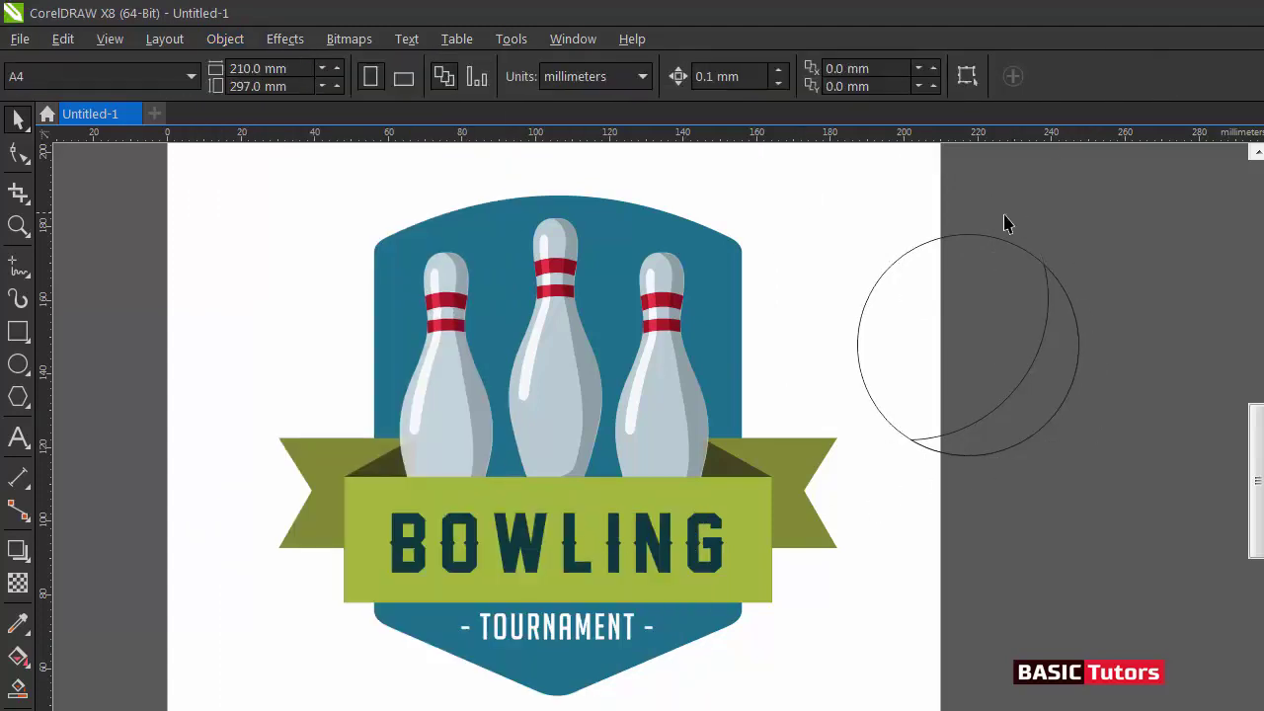
# Fill the circle with red C14 M100 Y98 K4 and its crescent with a darker red, and remove both outlines
pyautogui.click(922, 245)
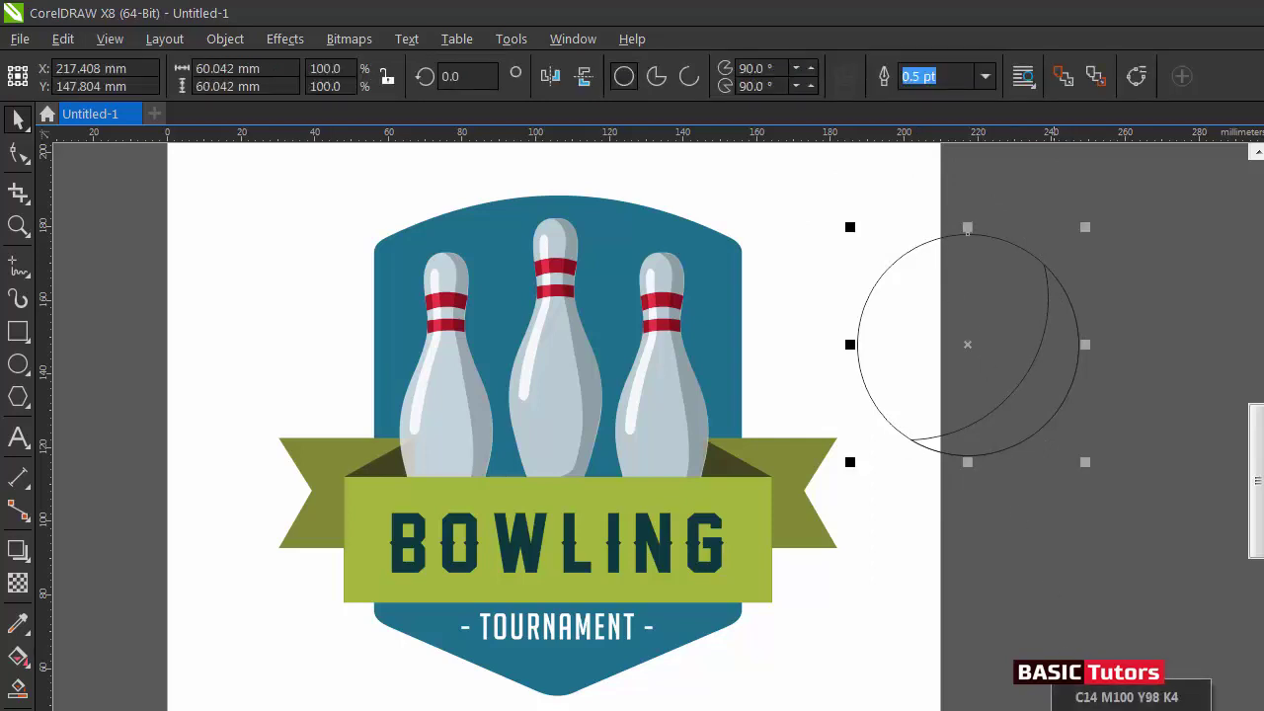
pyautogui.click(1051, 710)
pyautogui.click(1079, 454)
pyautogui.click(1034, 367)
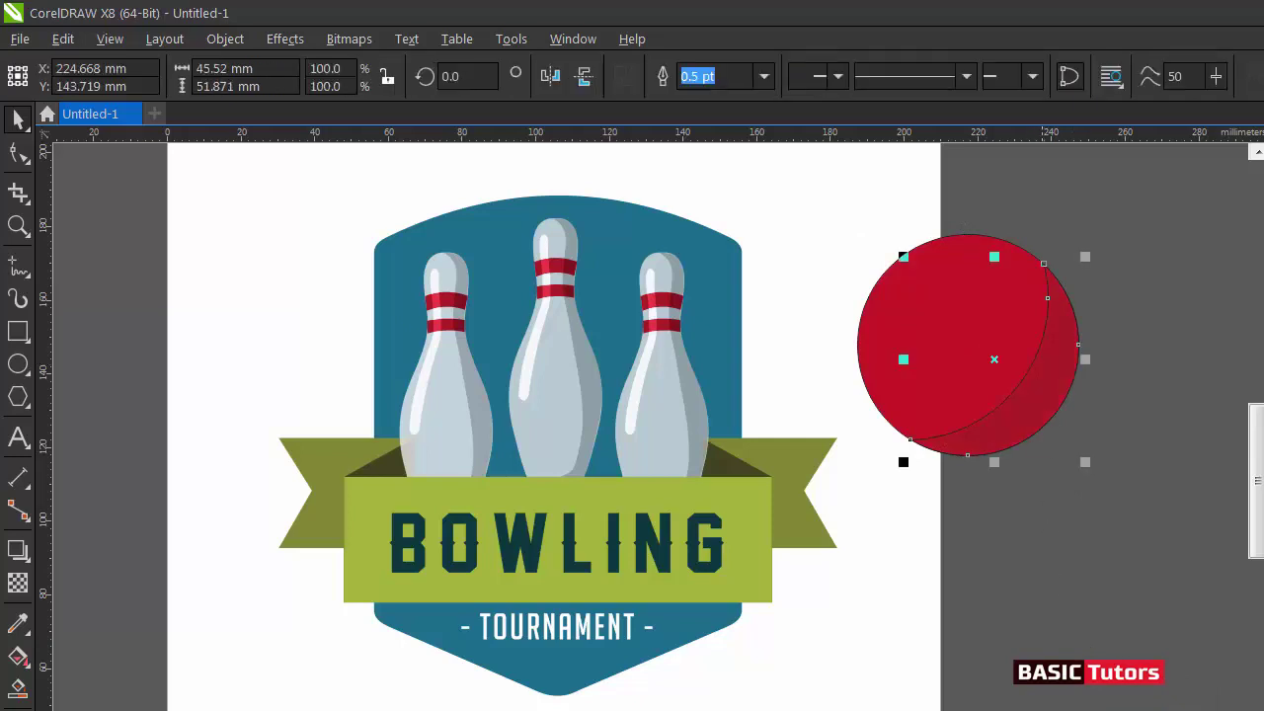
pyautogui.click(1072, 465)
pyautogui.moveTo(852, 208); pyautogui.dragTo(1096, 483)
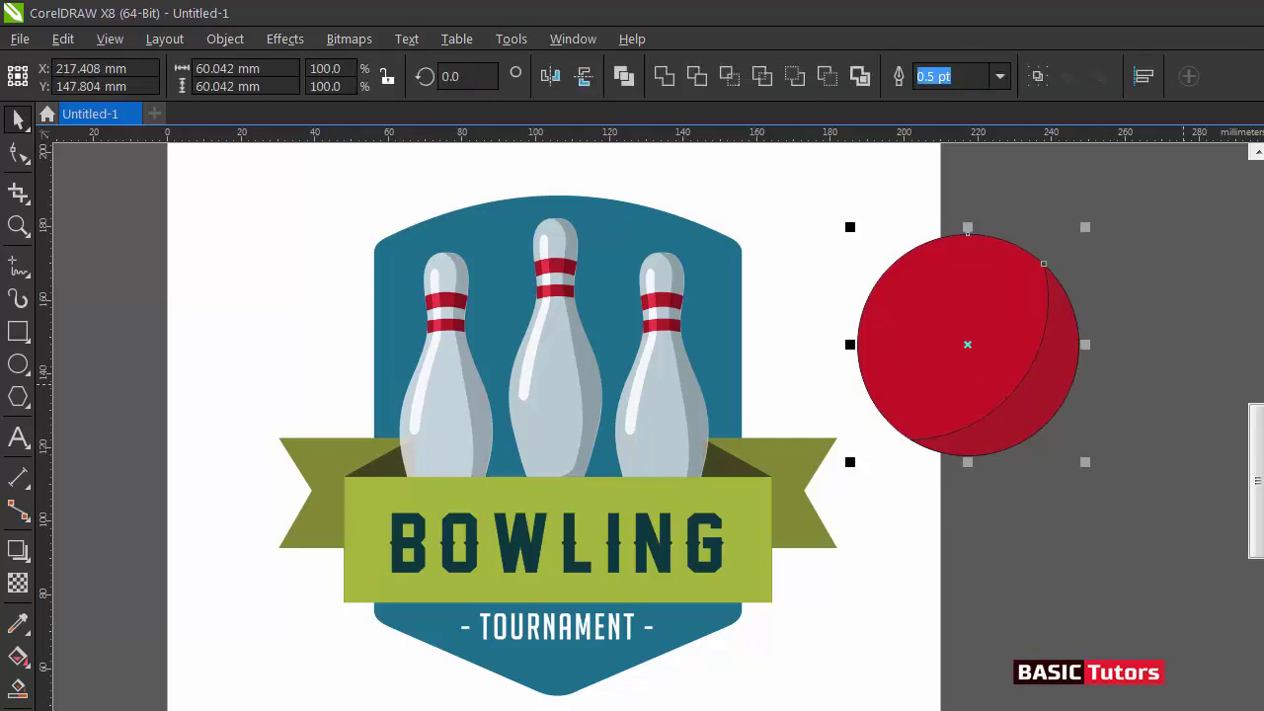
pyautogui.rightClick(1263, 183)
pyautogui.click(1216, 254)
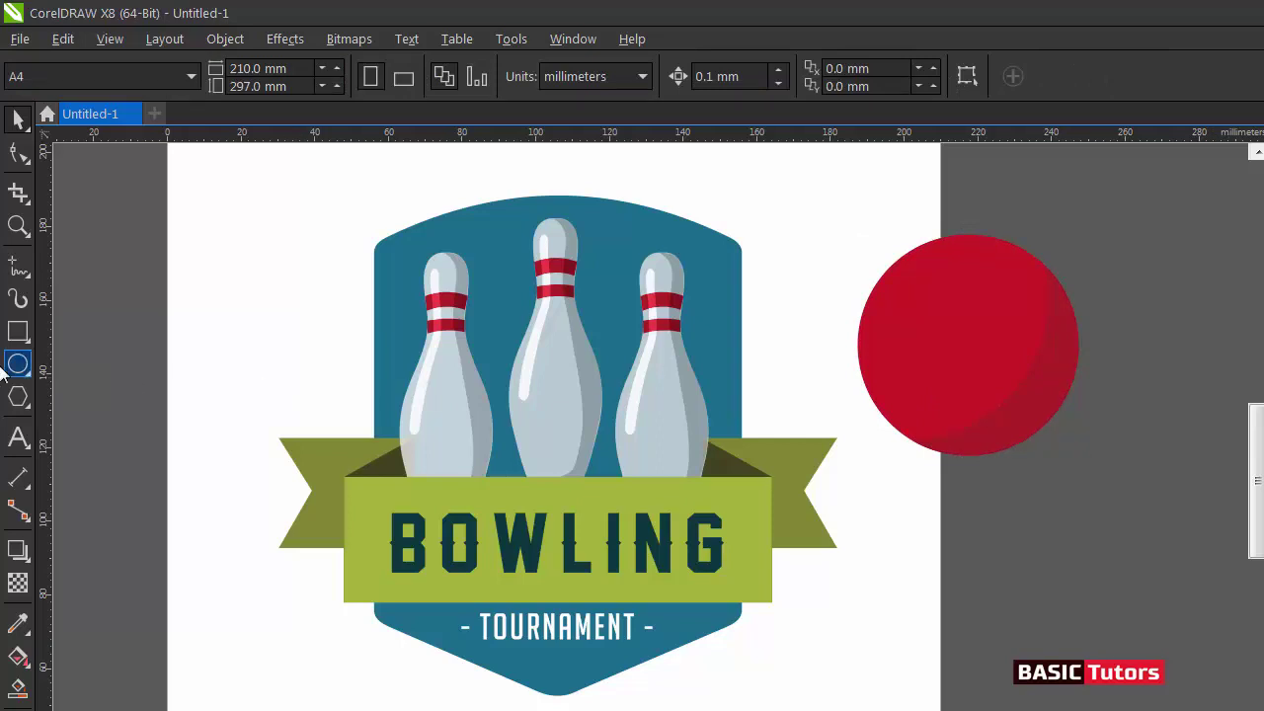
# Draw a finger hole about 7 mm in diameter on the red ball, filled dark brown with no outline
pyautogui.click(17, 364)
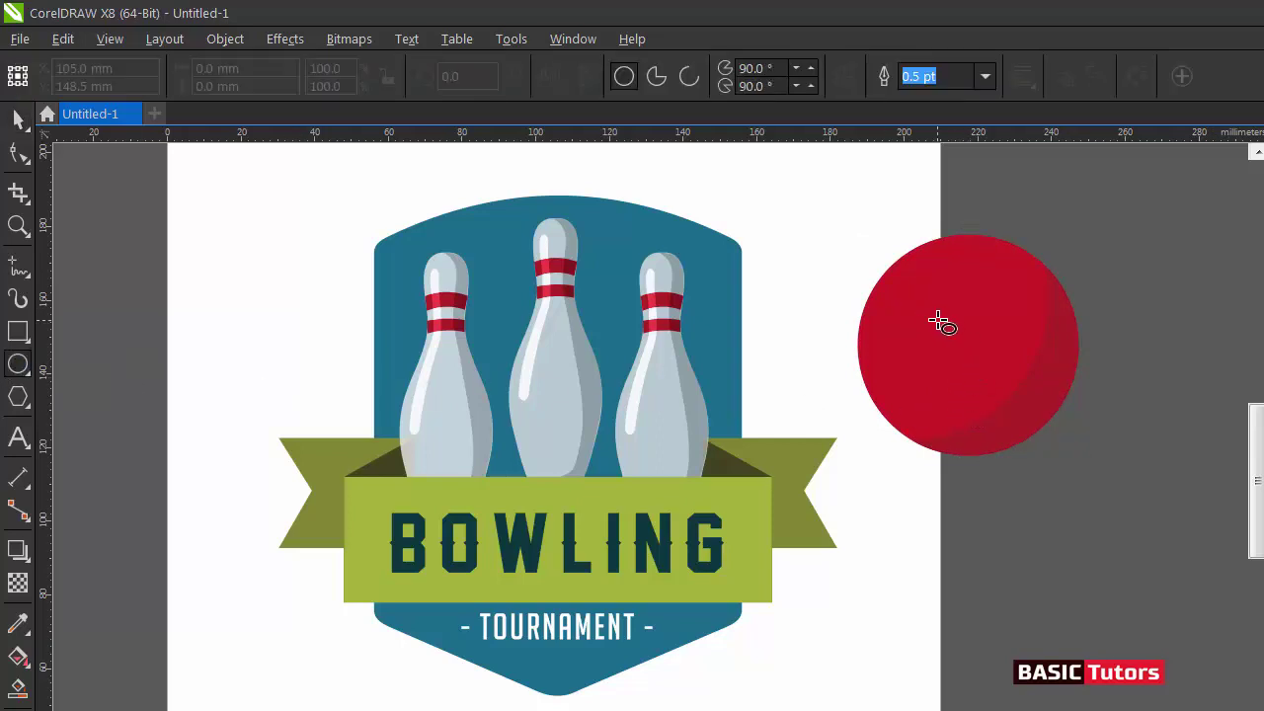
pyautogui.moveTo(938, 314); pyautogui.dragTo(968, 331)
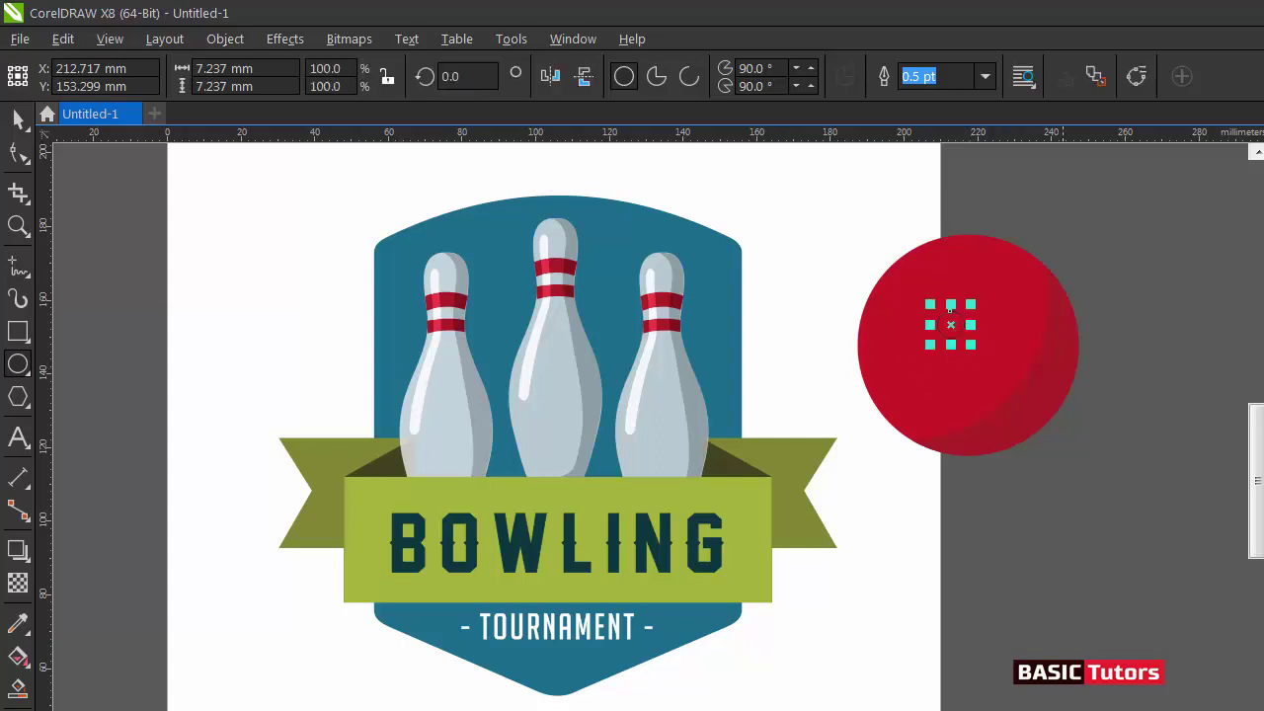
pyautogui.click(1262, 541)
pyautogui.rightClick(1262, 139)
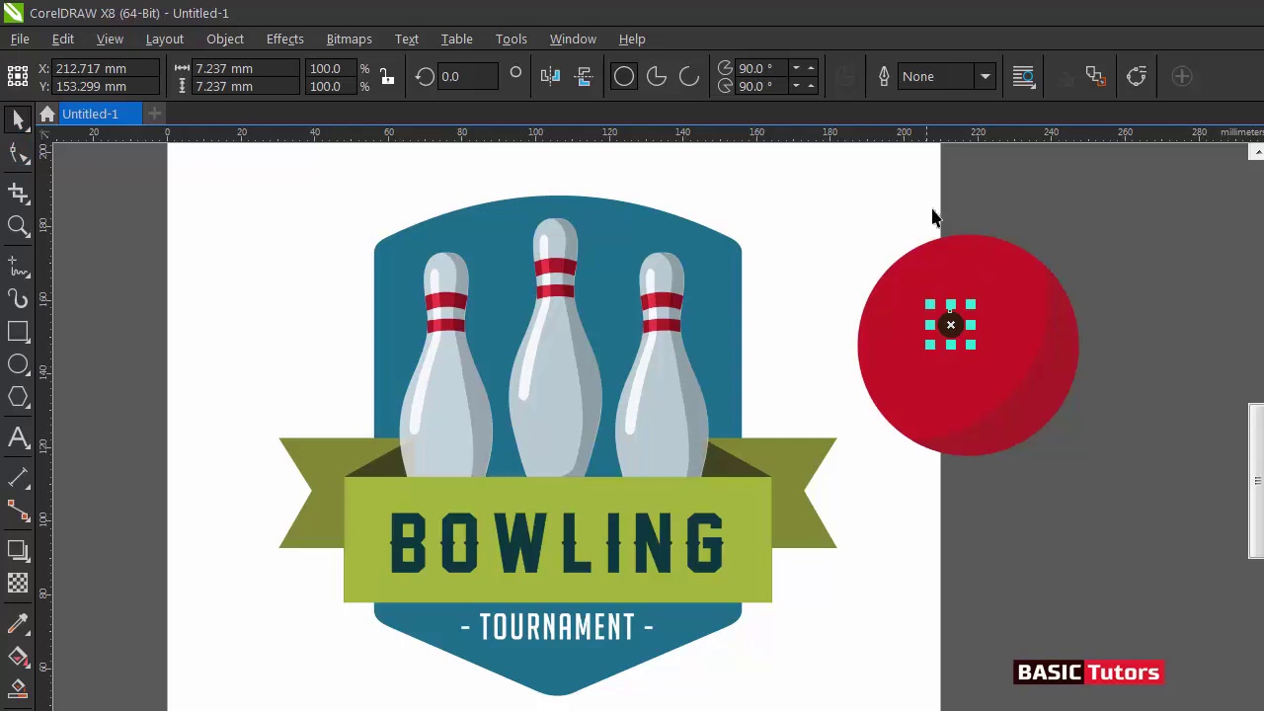
pyautogui.click(945, 203)
# Duplicate the dark brown finger hole in place and fill the copy light grey
pyautogui.press('z')
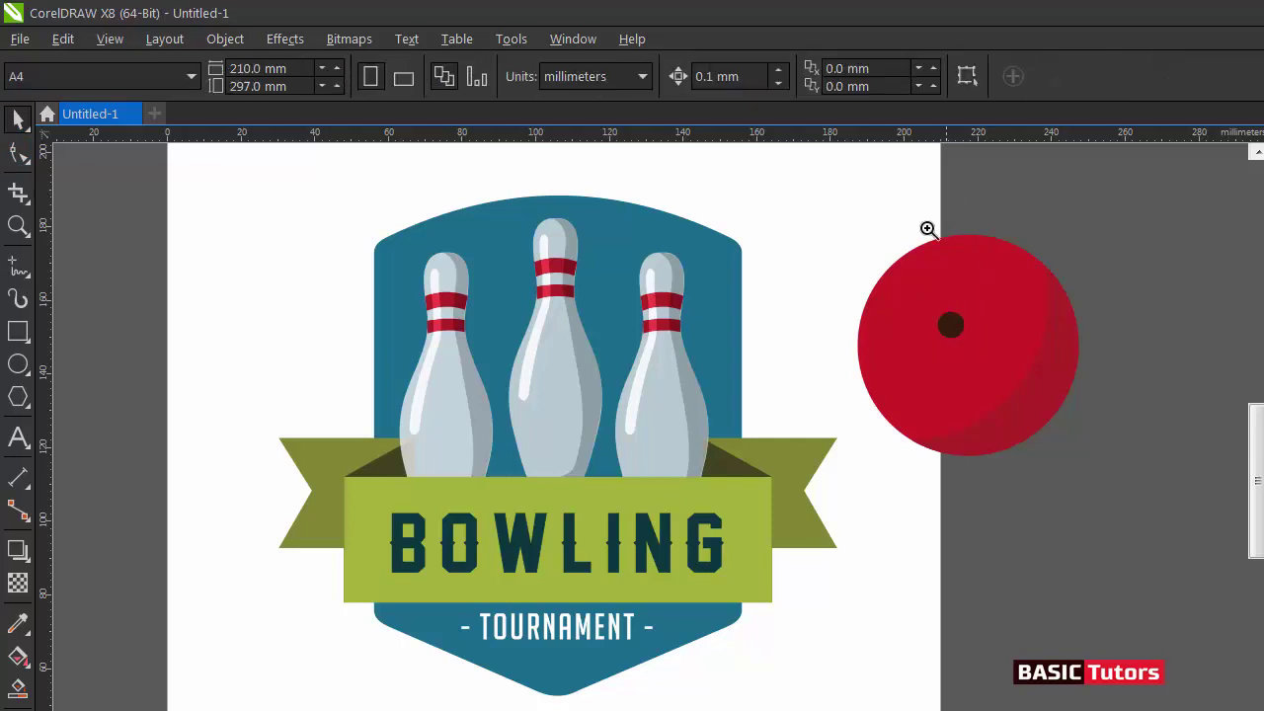
pyautogui.moveTo(840, 226); pyautogui.dragTo(1072, 438)
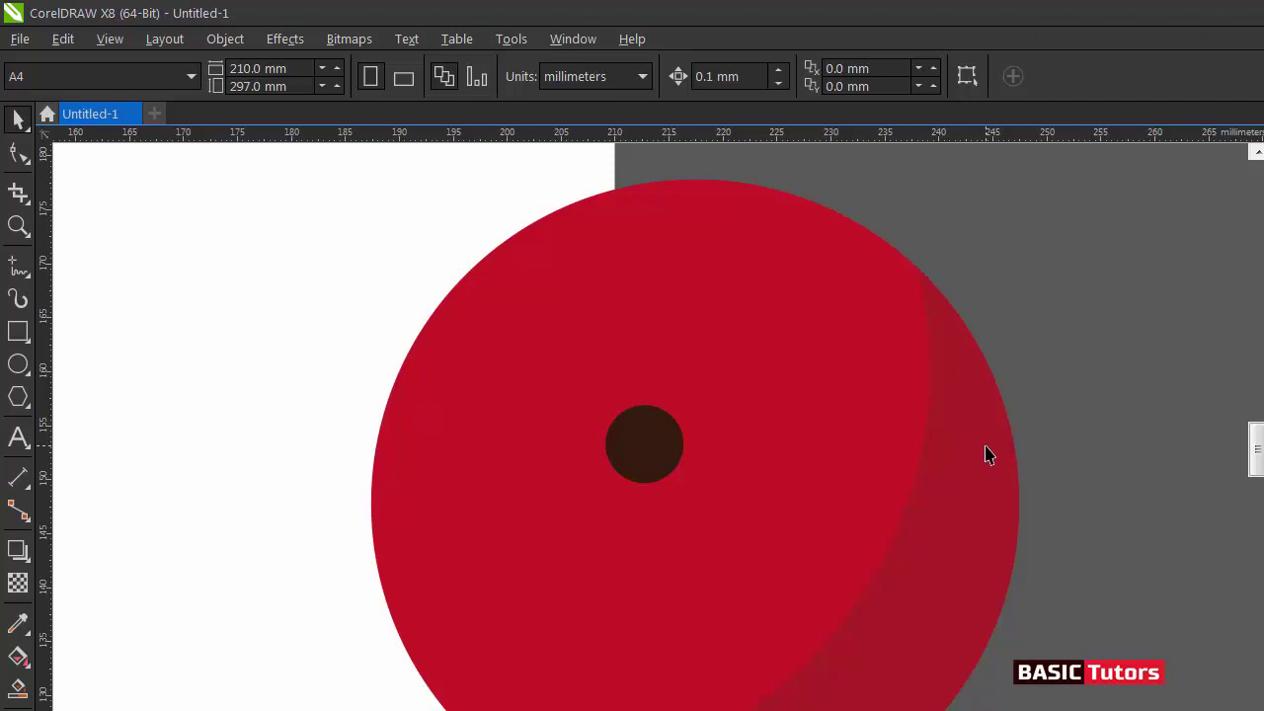
pyautogui.click(632, 456)
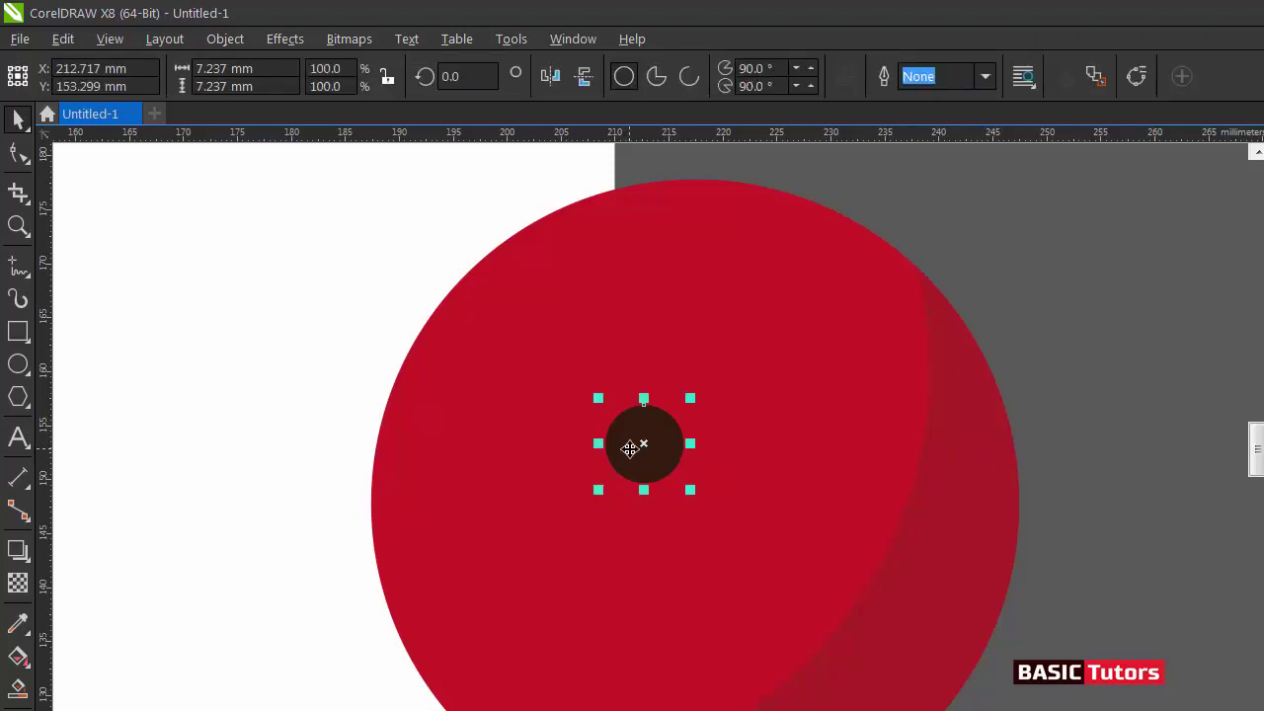
pyautogui.click(18, 364)
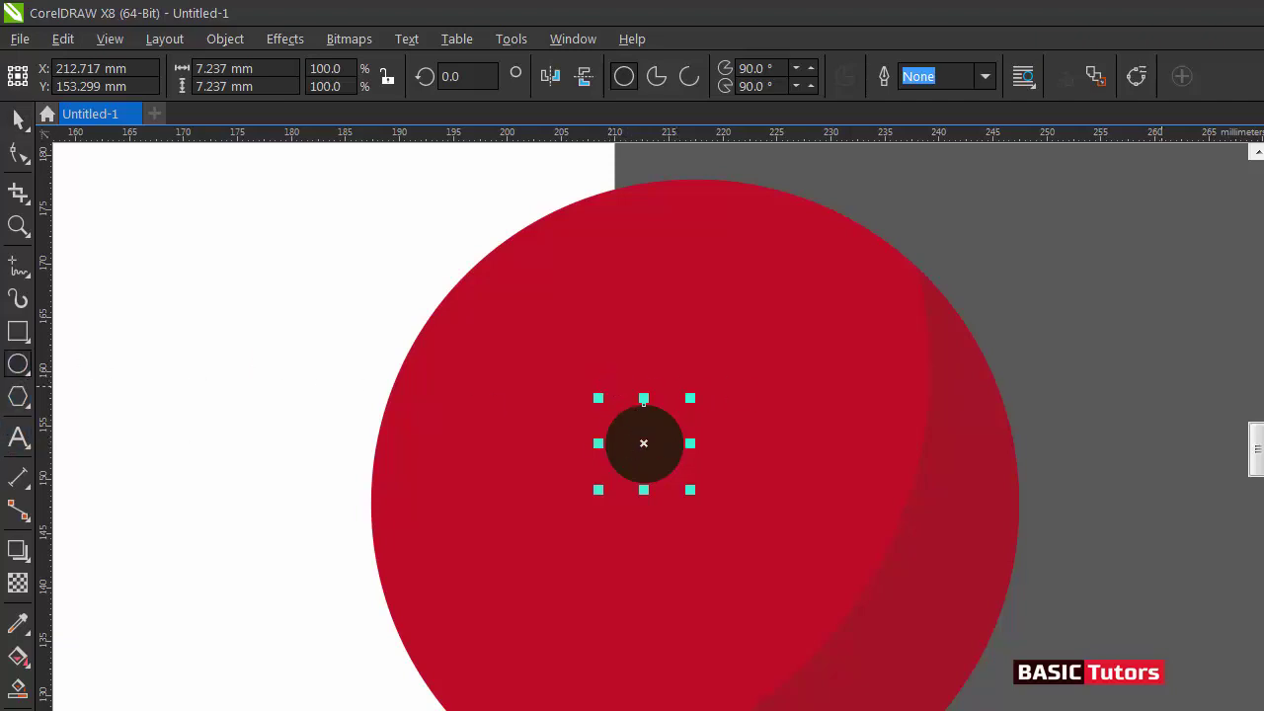
pyautogui.click(1261, 455)
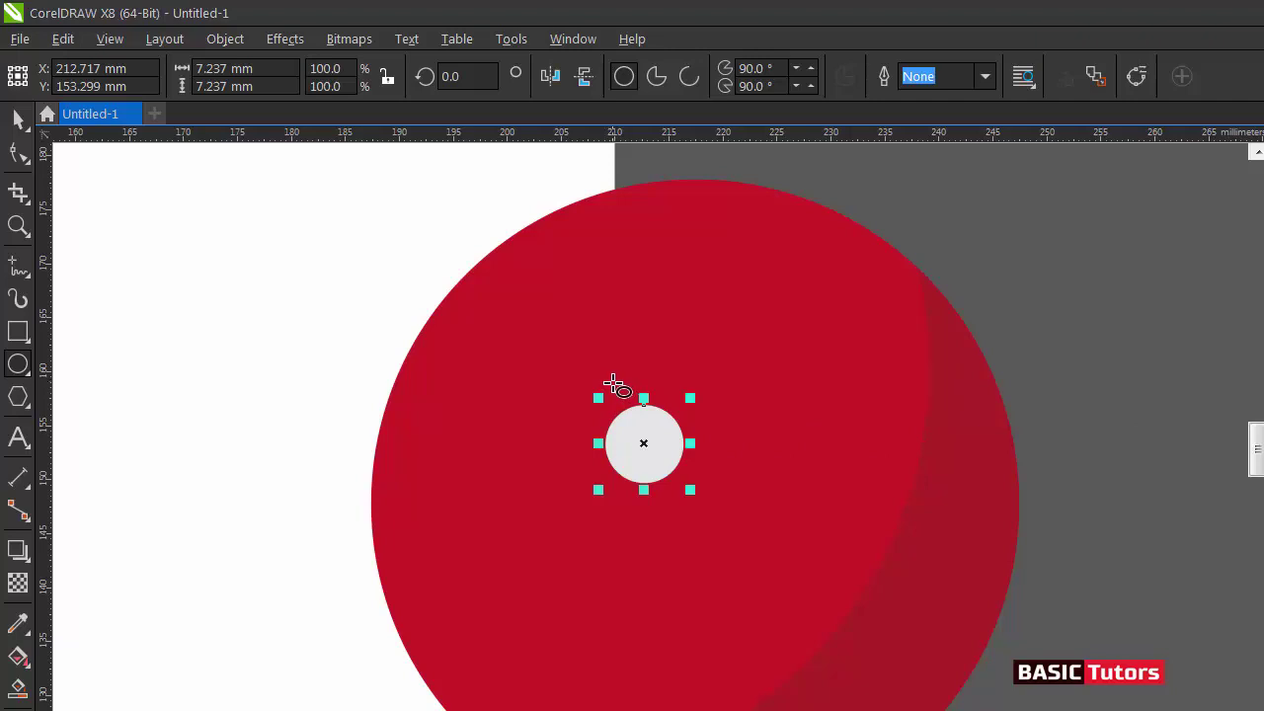
# Draw an ellipse about 11 by 10 mm over the finger hole, offset right so the hole's left edge stays uncovered
pyautogui.moveTo(613, 382); pyautogui.dragTo(731, 487)
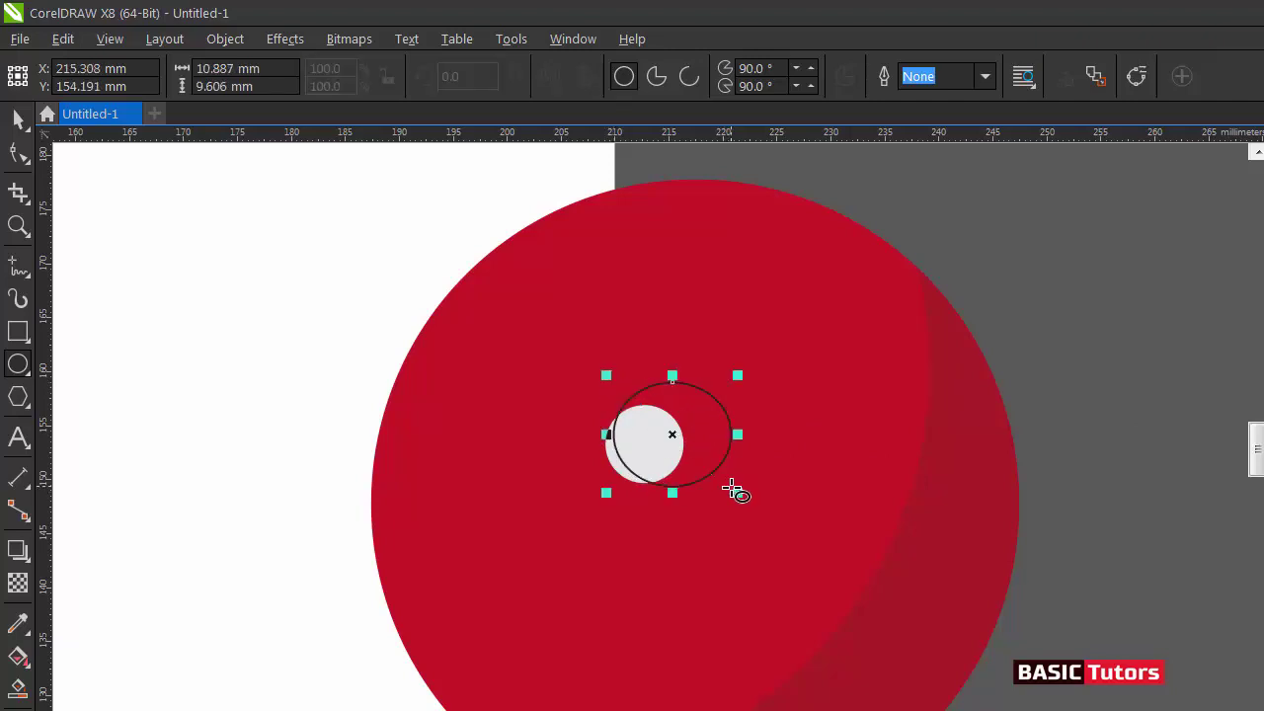
pyautogui.click(678, 444)
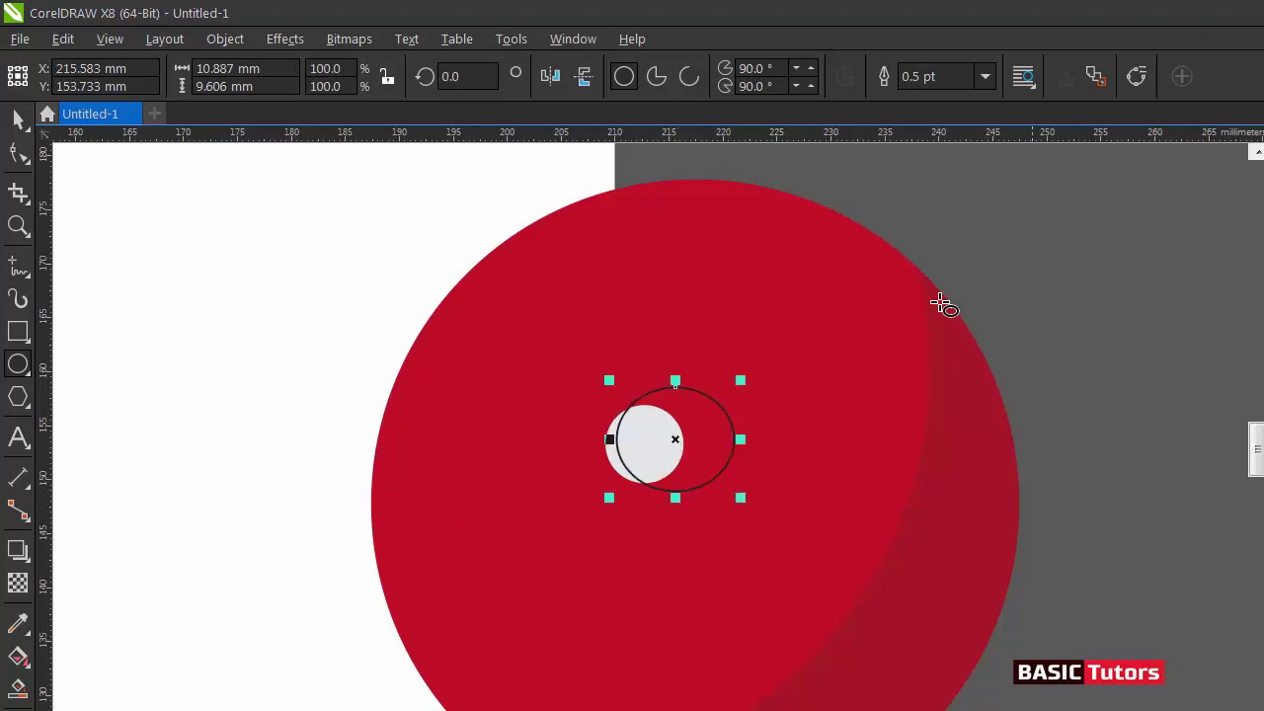
pyautogui.click(18, 120)
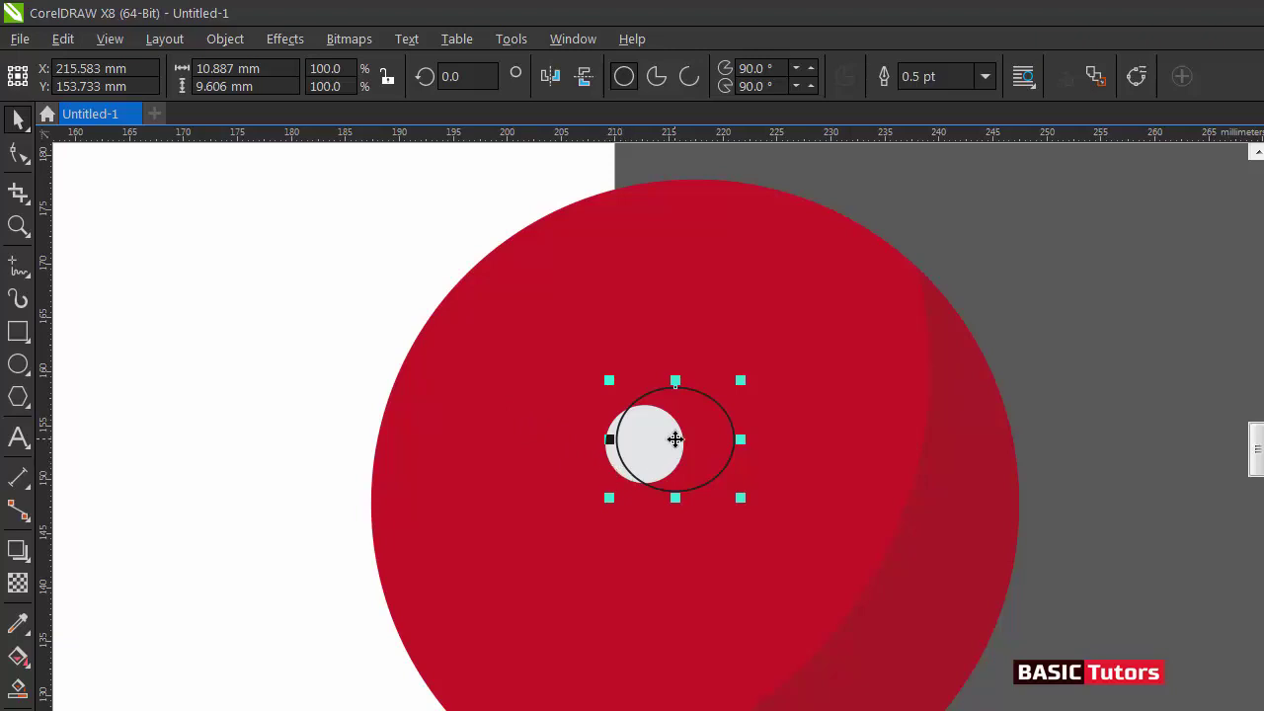
pyautogui.moveTo(675, 439)
pyautogui.mouseDown()
pyautogui.moveTo(685, 444)
pyautogui.moveTo(674, 444)
pyautogui.mouseUp()
# Trim the light grey circle with the ellipse to leave a crescent highlight, and delete the ellipse
pyautogui.keyDown('shift'); pyautogui.click(612, 469); pyautogui.keyUp('shift')
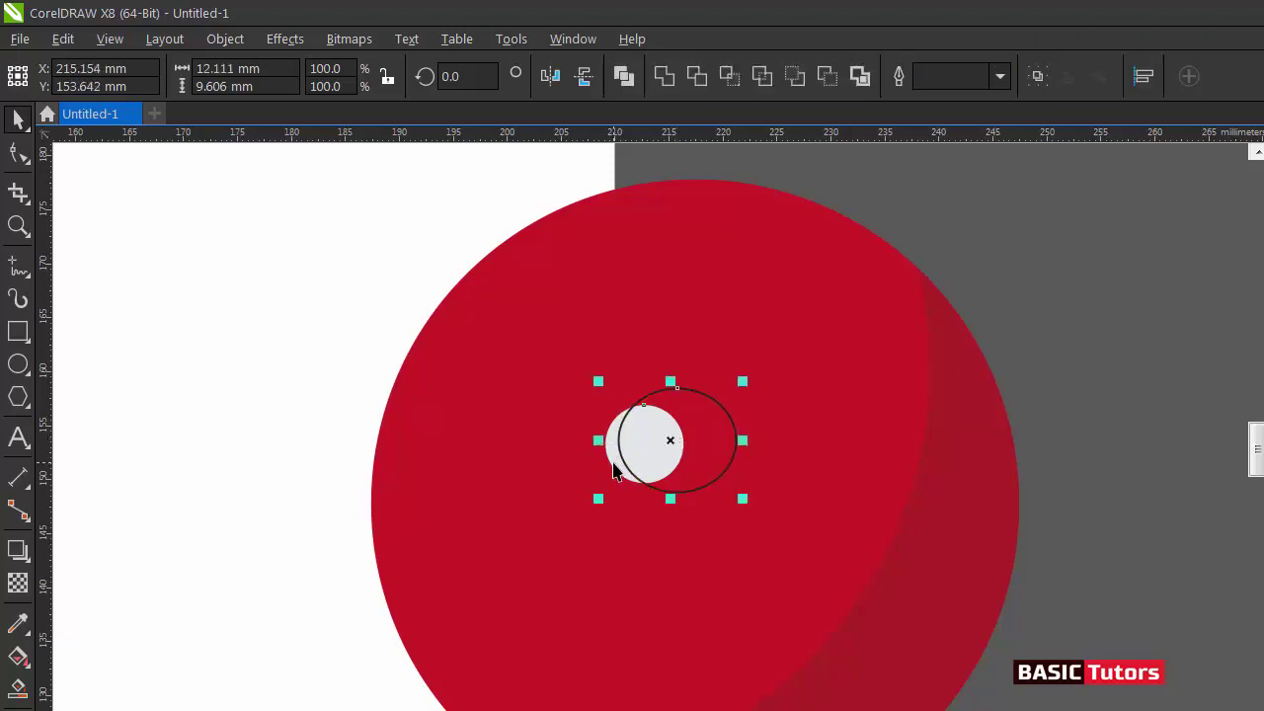
pyautogui.click(224, 36)
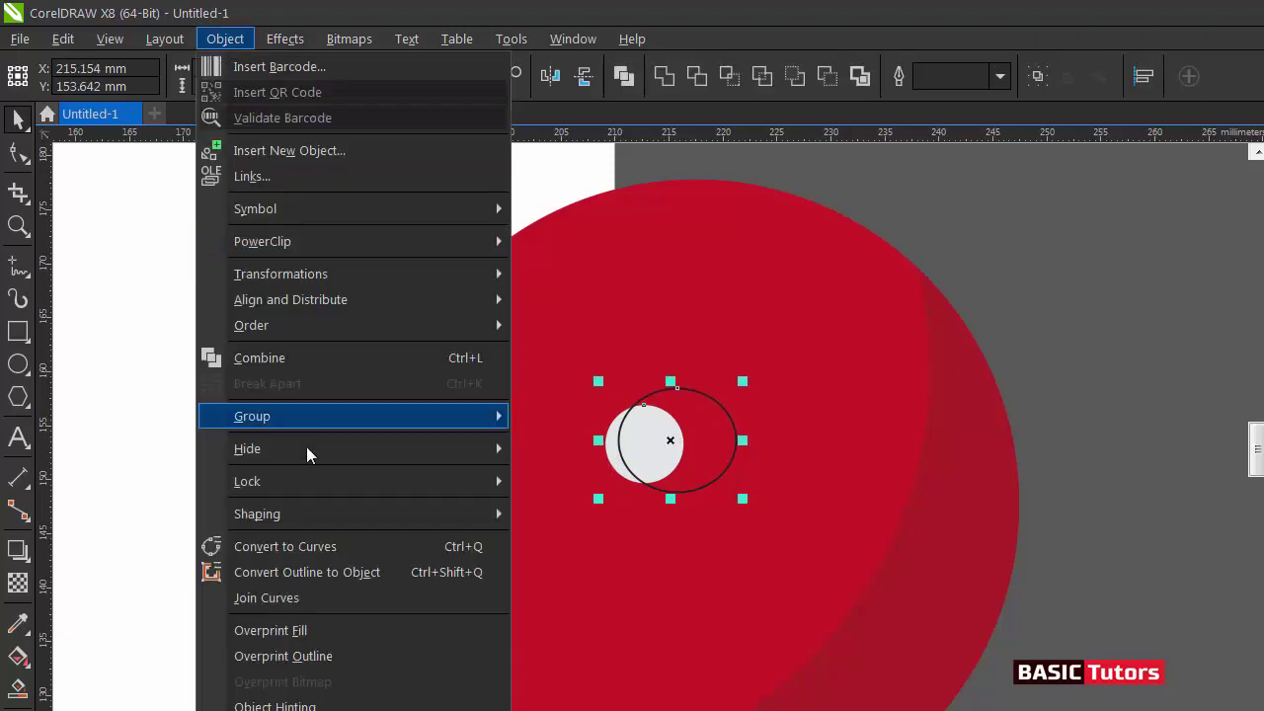
pyautogui.moveTo(481, 525)
pyautogui.click(552, 541)
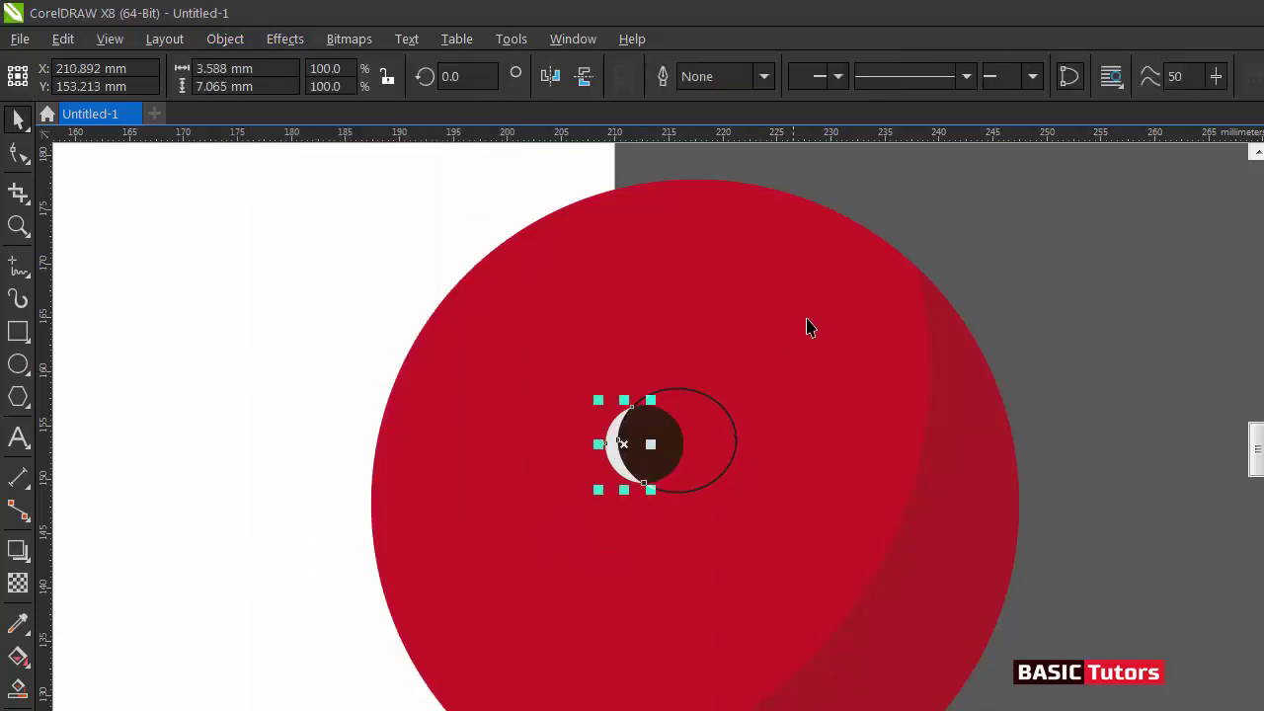
pyautogui.press('Escape')
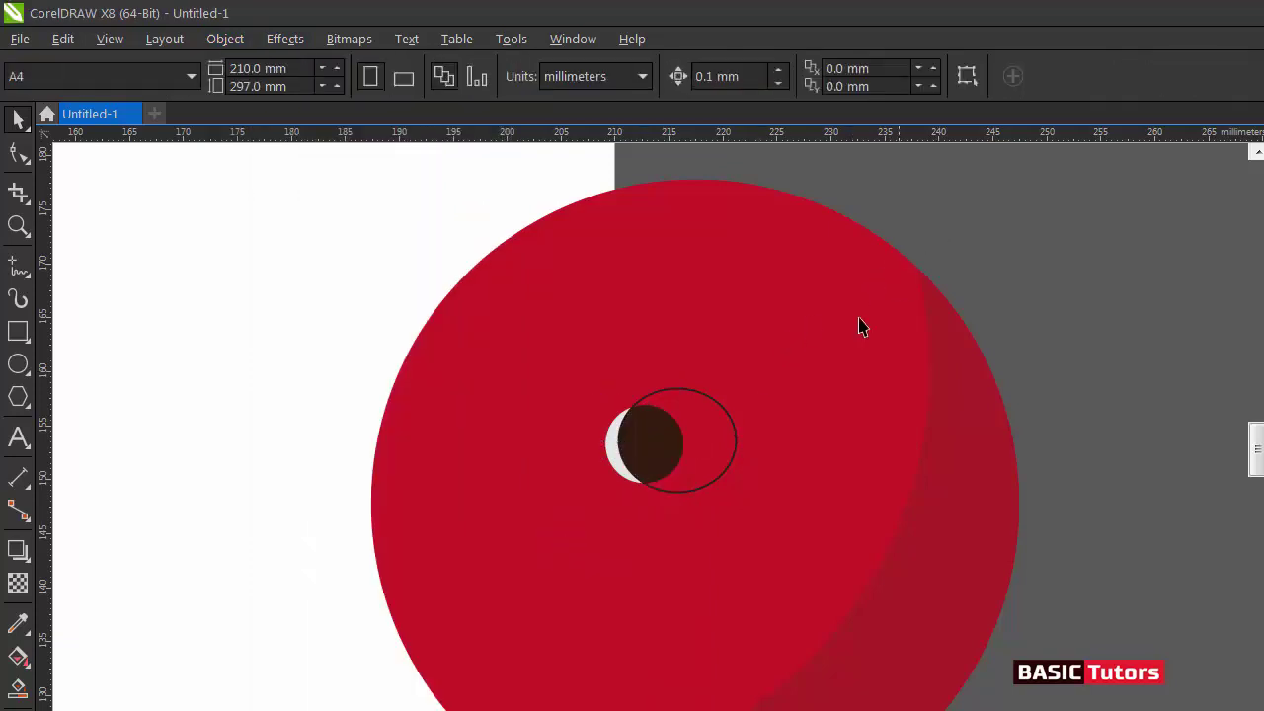
pyautogui.click(698, 398)
pyautogui.press('Delete')
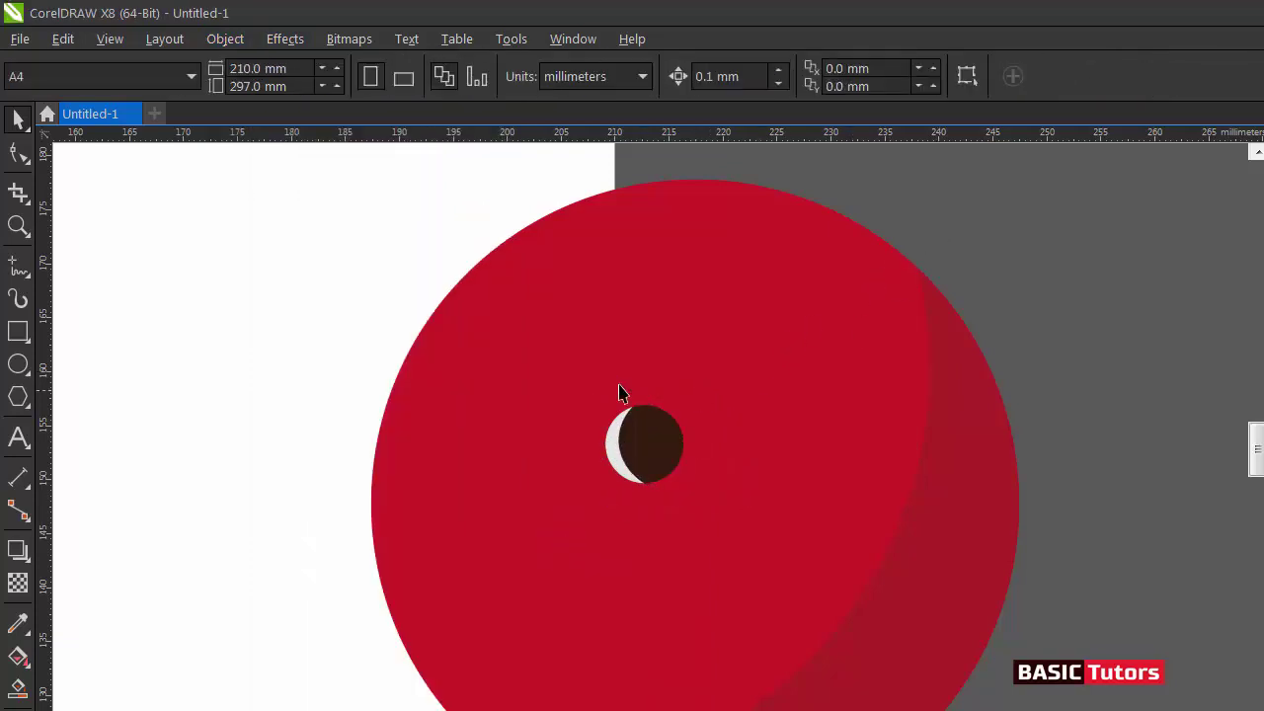
# Group the hole with its highlight and place a copy to its upper left, rotated to about 334°
pyautogui.moveTo(423, 205); pyautogui.dragTo(705, 497)
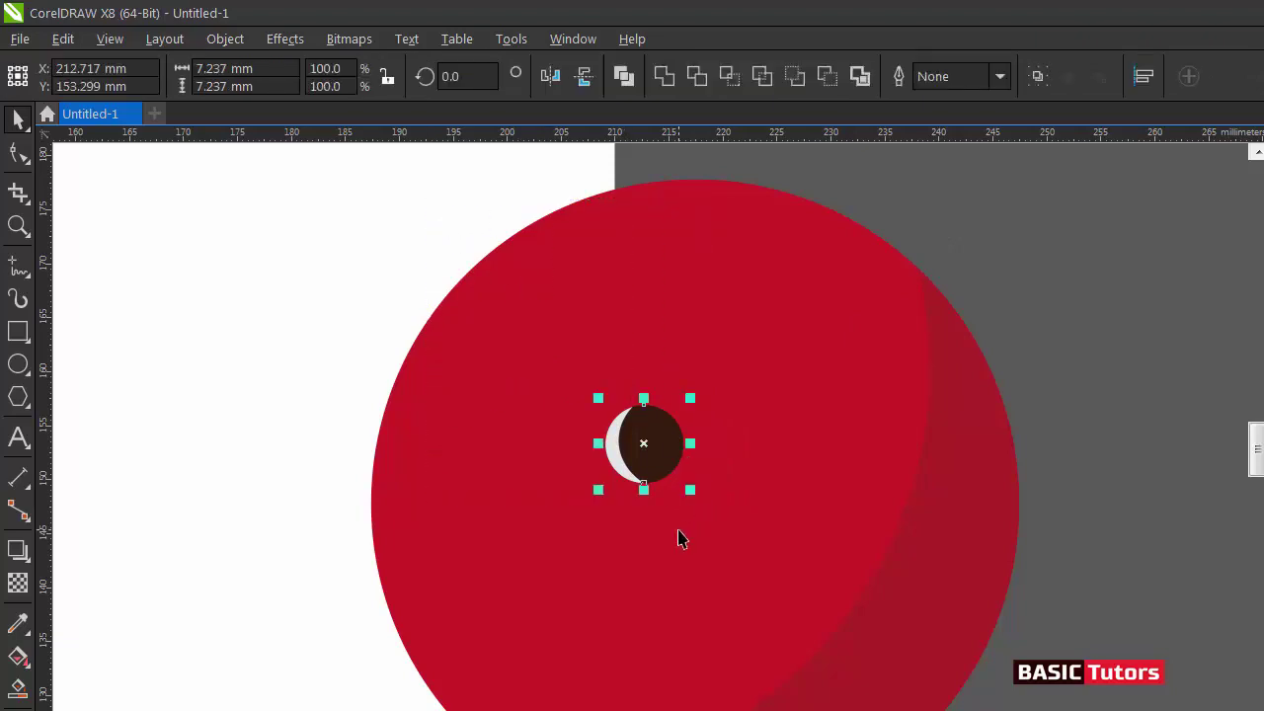
pyautogui.moveTo(643, 448); pyautogui.dragTo(498, 411)
pyautogui.rightClick(498, 411)
pyautogui.moveTo(549, 357); pyautogui.dragTo(583, 373)
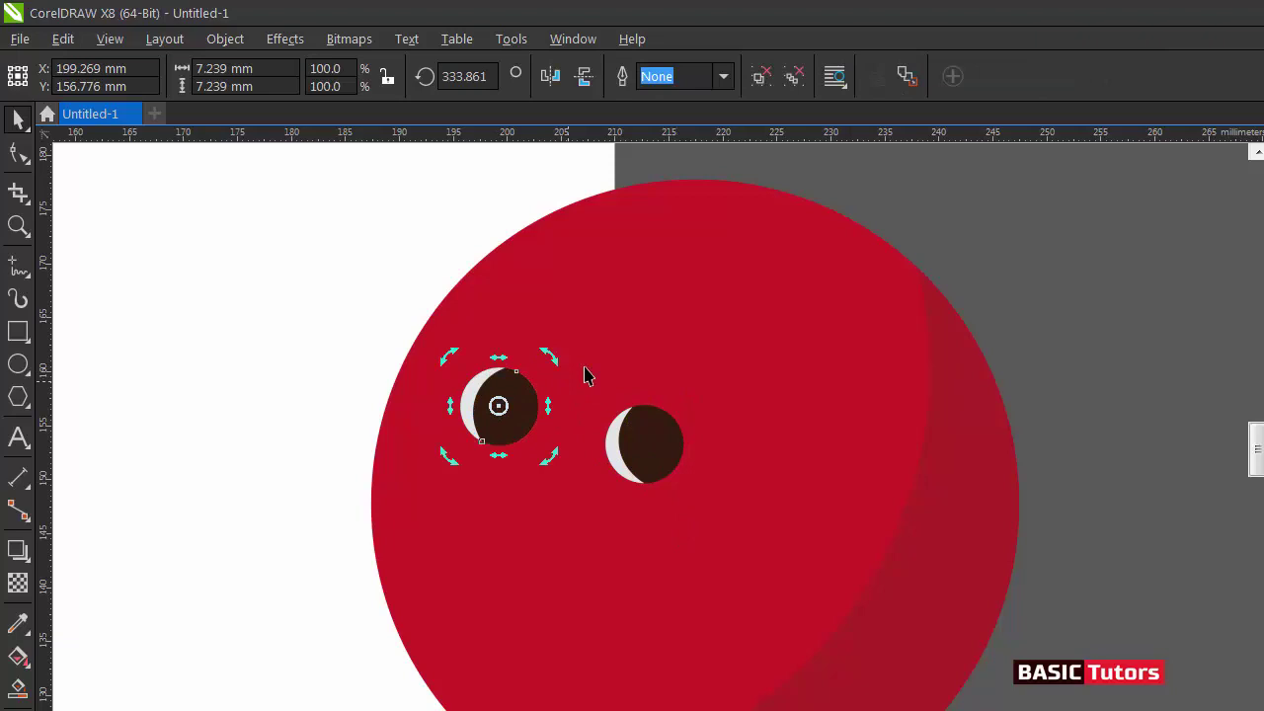
pyautogui.click(895, 175)
# Place a third copy of the hole near the ball's top and rotate it to about 259°
pyautogui.click(530, 412)
pyautogui.moveTo(489, 409); pyautogui.dragTo(703, 283)
pyautogui.rightClick(704, 283)
pyautogui.click(703, 283)
pyautogui.moveTo(747, 235); pyautogui.dragTo(782, 320)
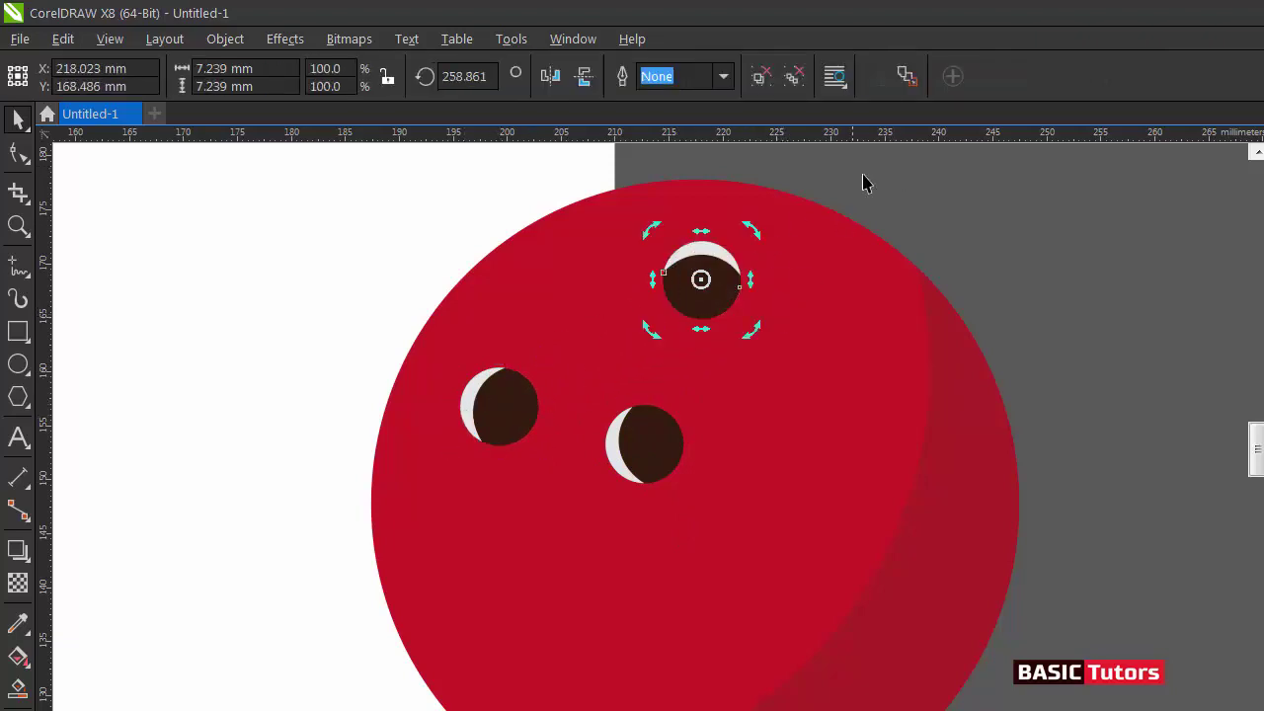
pyautogui.click(864, 177)
# Reshape the inner curve of the top hole's light crescent to make the highlight thinner
pyautogui.click(734, 278)
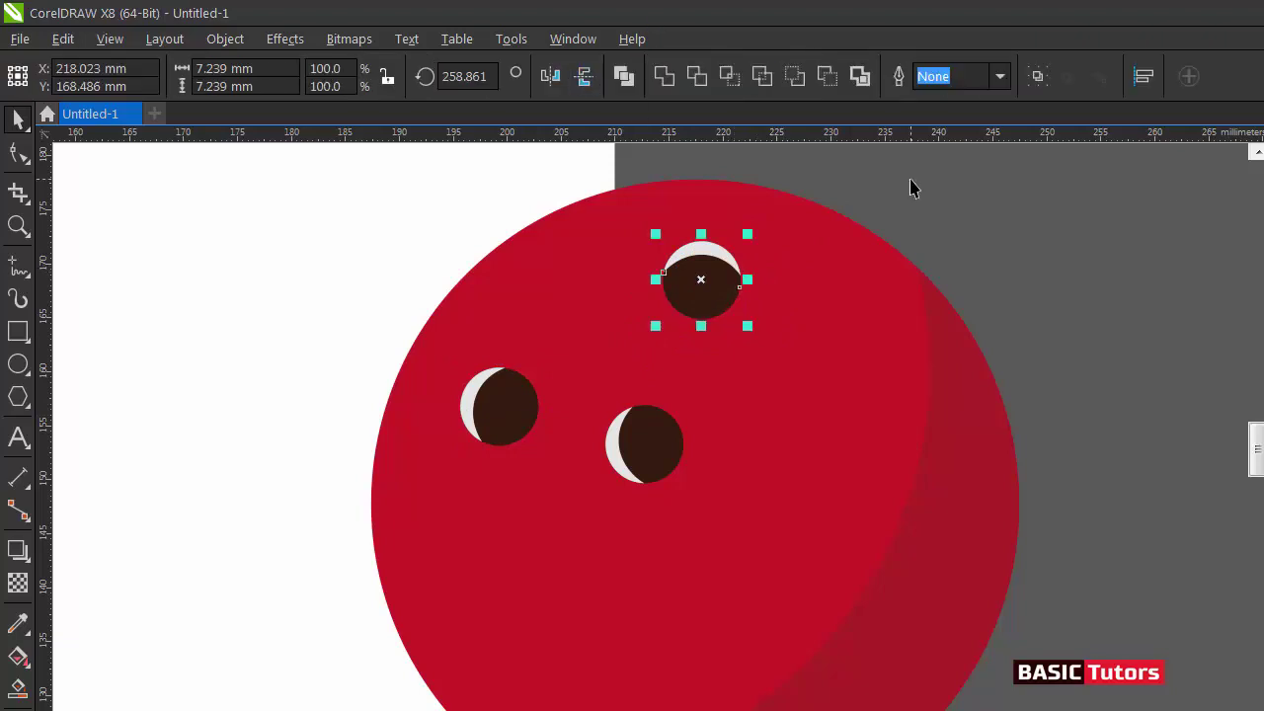
pyautogui.press('F10')
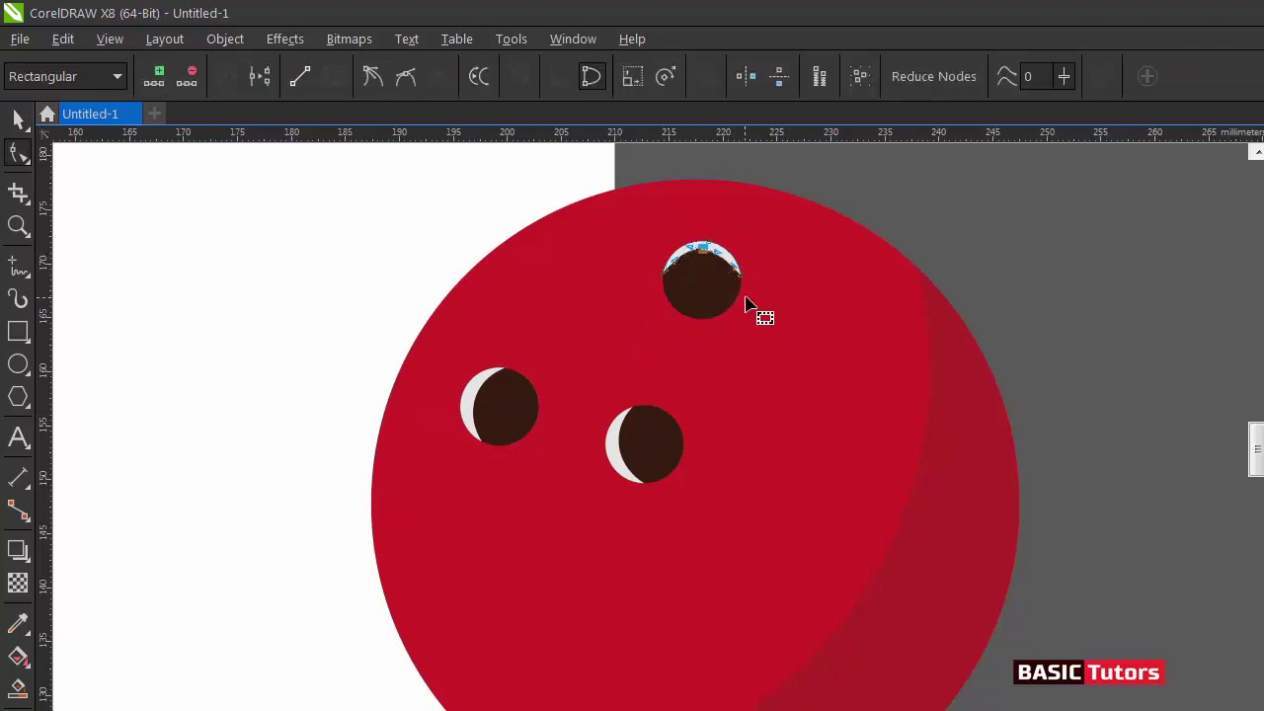
pyautogui.press('space')
pyautogui.click(882, 193)
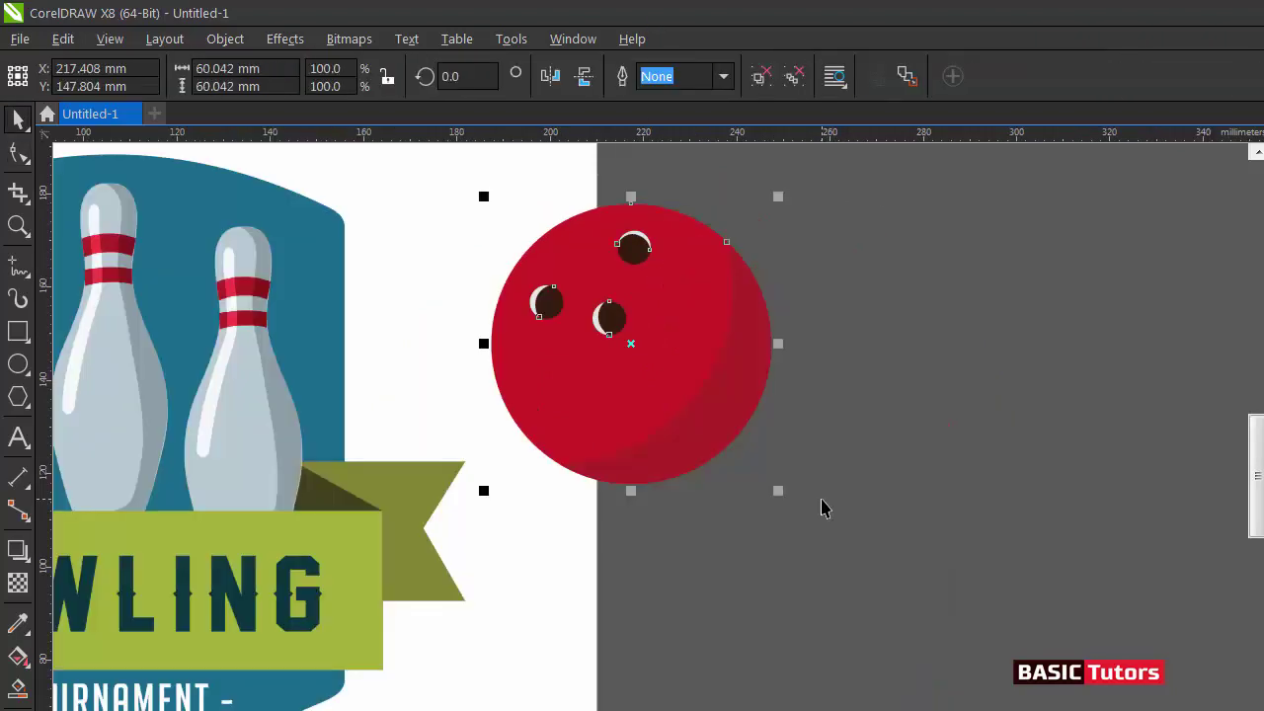
# Ungroup the bowling ball artwork and move its lowest finger hole slightly left and down
pyautogui.scroll(-2, 825, 508)
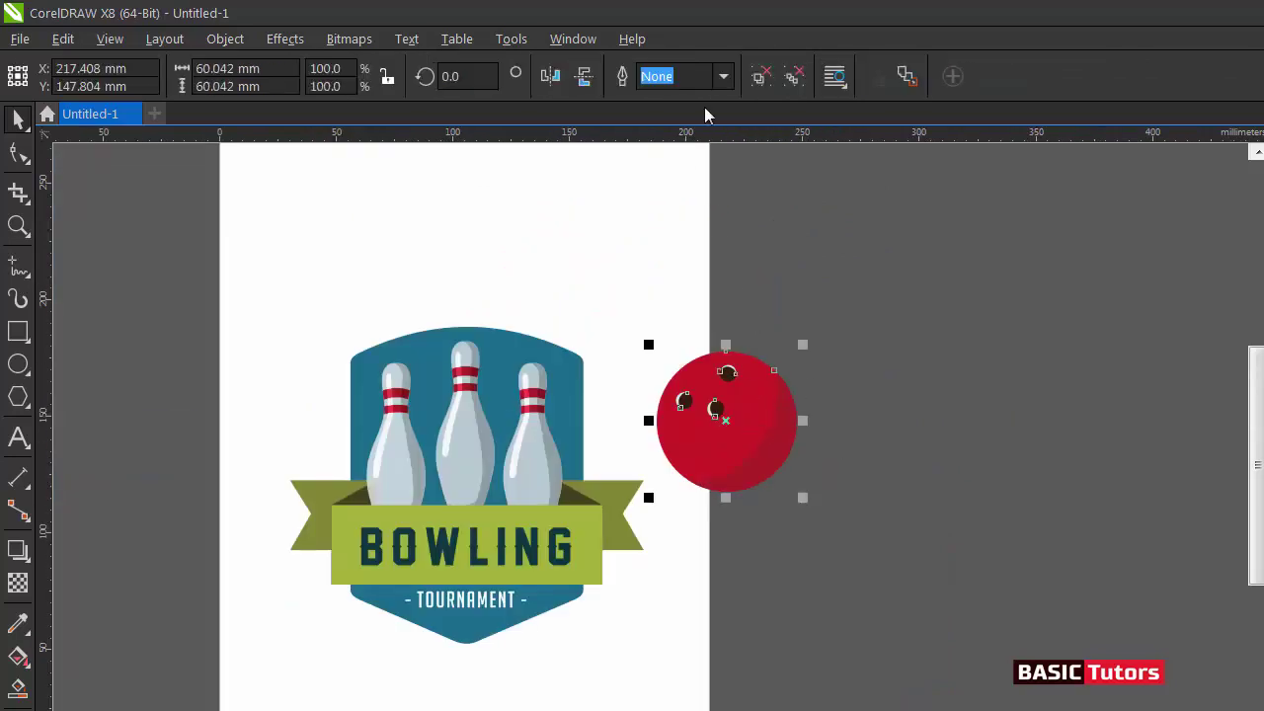
pyautogui.click(759, 76)
pyautogui.click(886, 363)
pyautogui.click(715, 407)
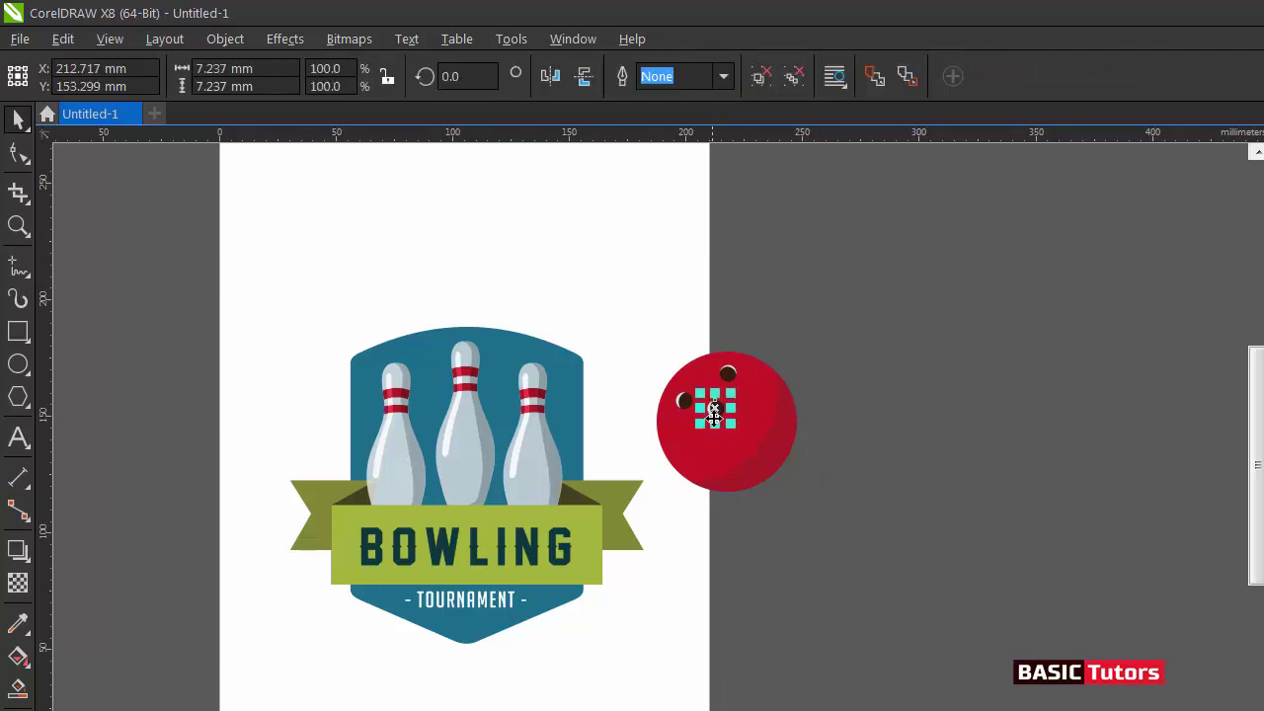
pyautogui.click(678, 361)
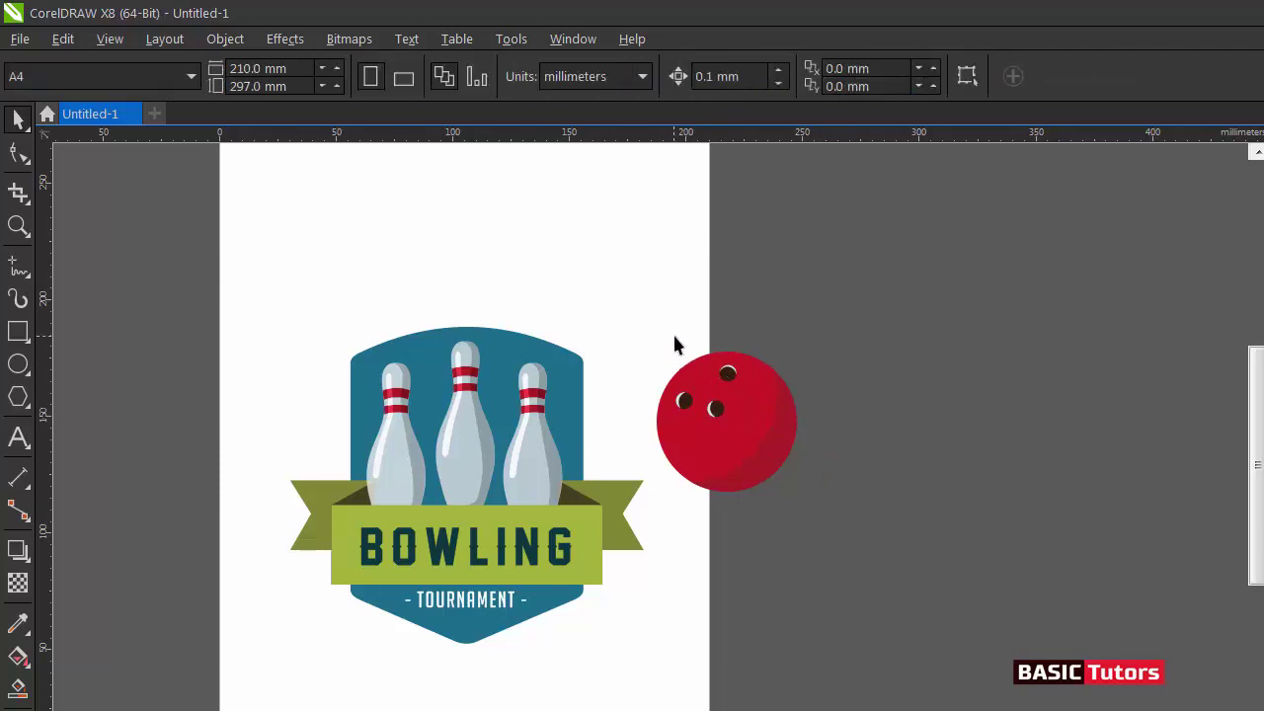
pyautogui.moveTo(684, 349); pyautogui.dragTo(715, 415)
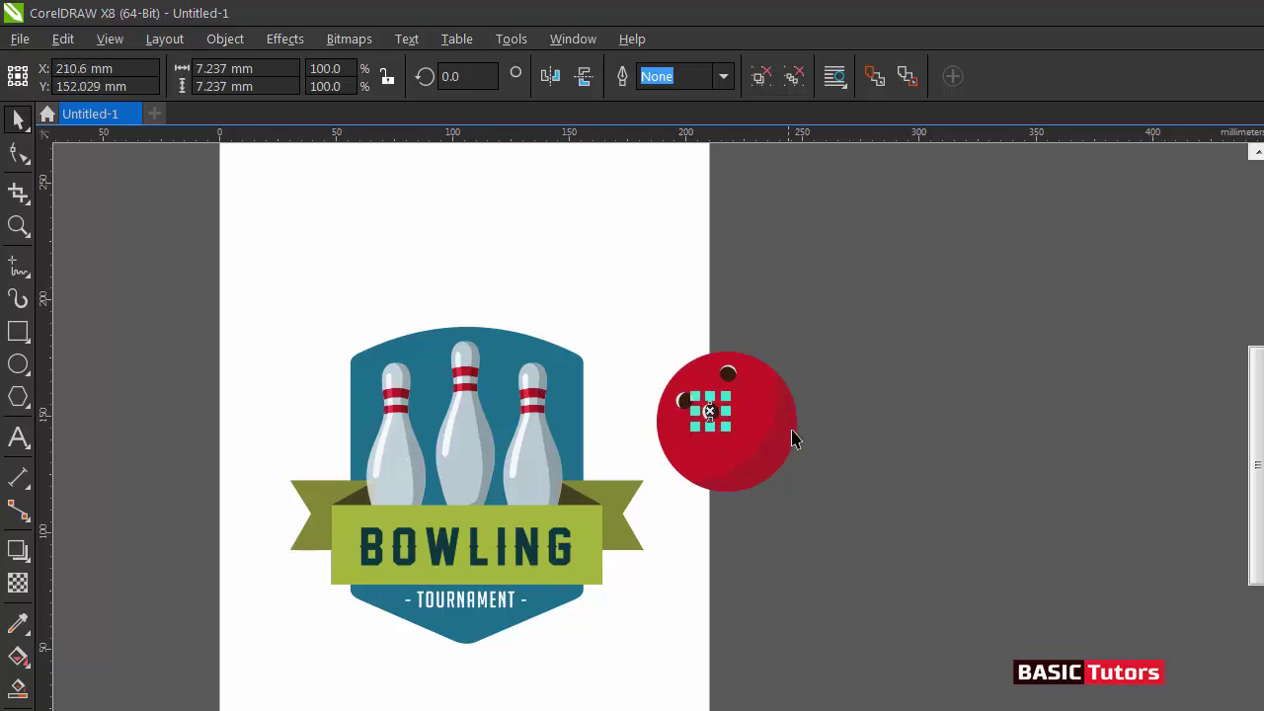
pyautogui.click(889, 367)
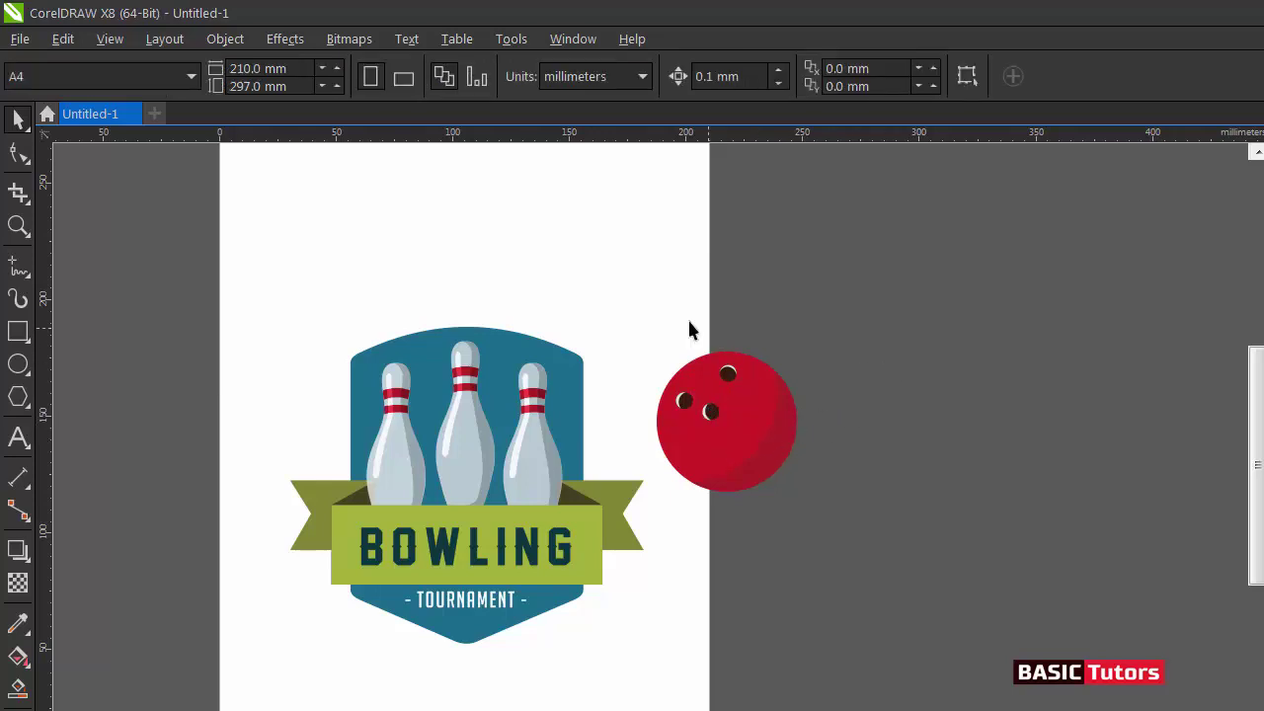
# Move the bowling ball's lowest finger hole slightly to the right and group all the ball artwork
pyautogui.moveTo(712, 420); pyautogui.dragTo(718, 421)
pyautogui.click(912, 515)
pyautogui.press('F2')
pyautogui.moveTo(605, 331); pyautogui.dragTo(914, 584)
pyautogui.click(514, 344)
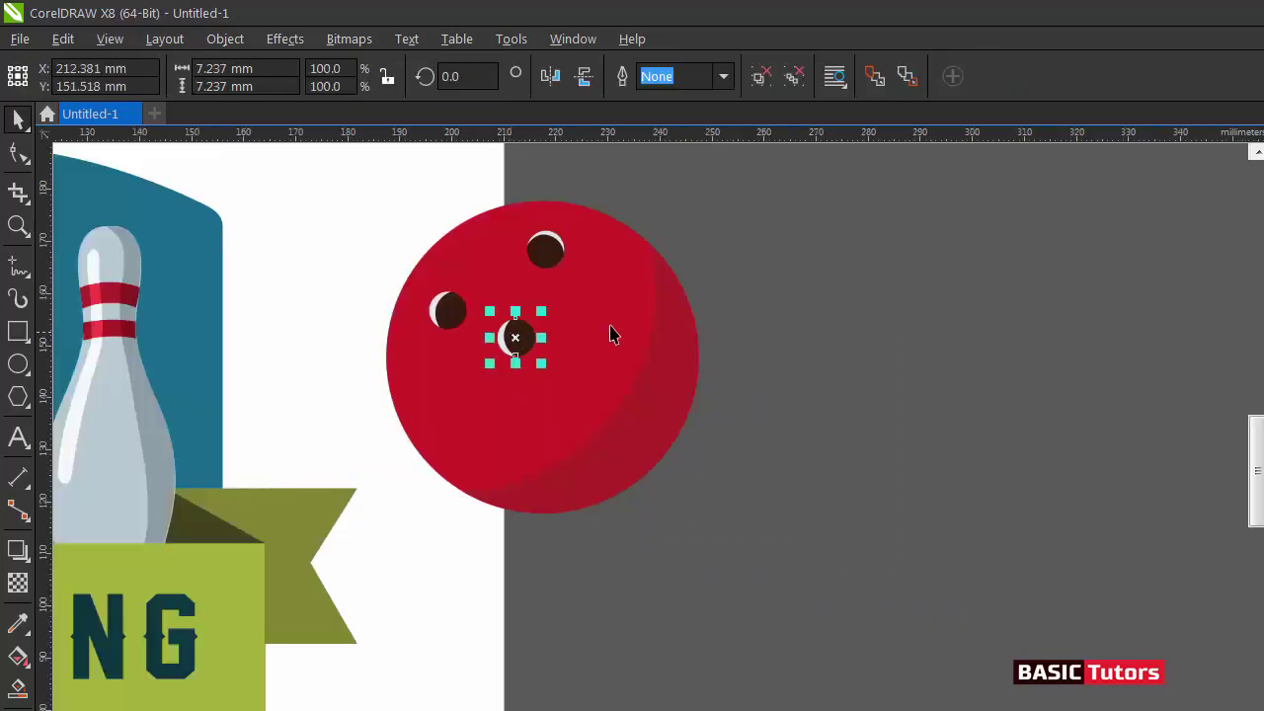
pyautogui.click(728, 289)
pyautogui.moveTo(816, 572); pyautogui.dragTo(326, 170)
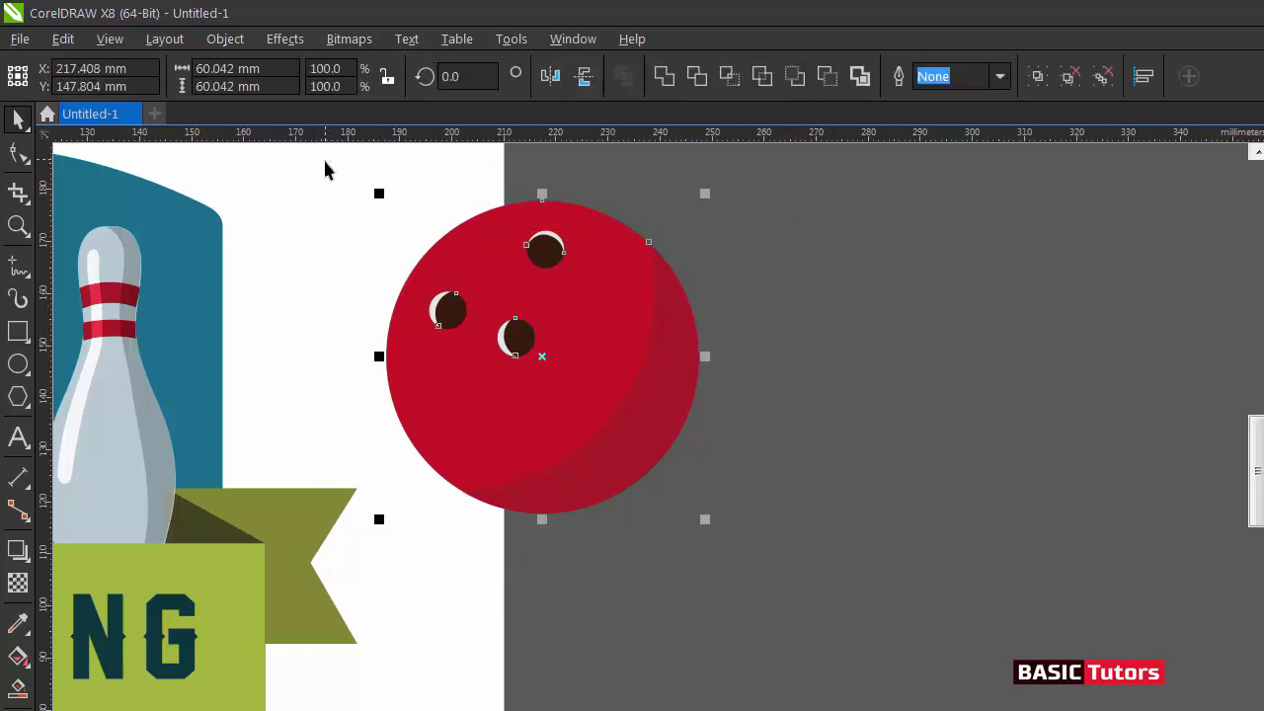
pyautogui.hotkey('ctrl', 'g')
# Move the grouped bowling ball onto the badge, centred over the lower part of the middle pin and the BOWLING lettering
pyautogui.scroll(-3, 316, 180)
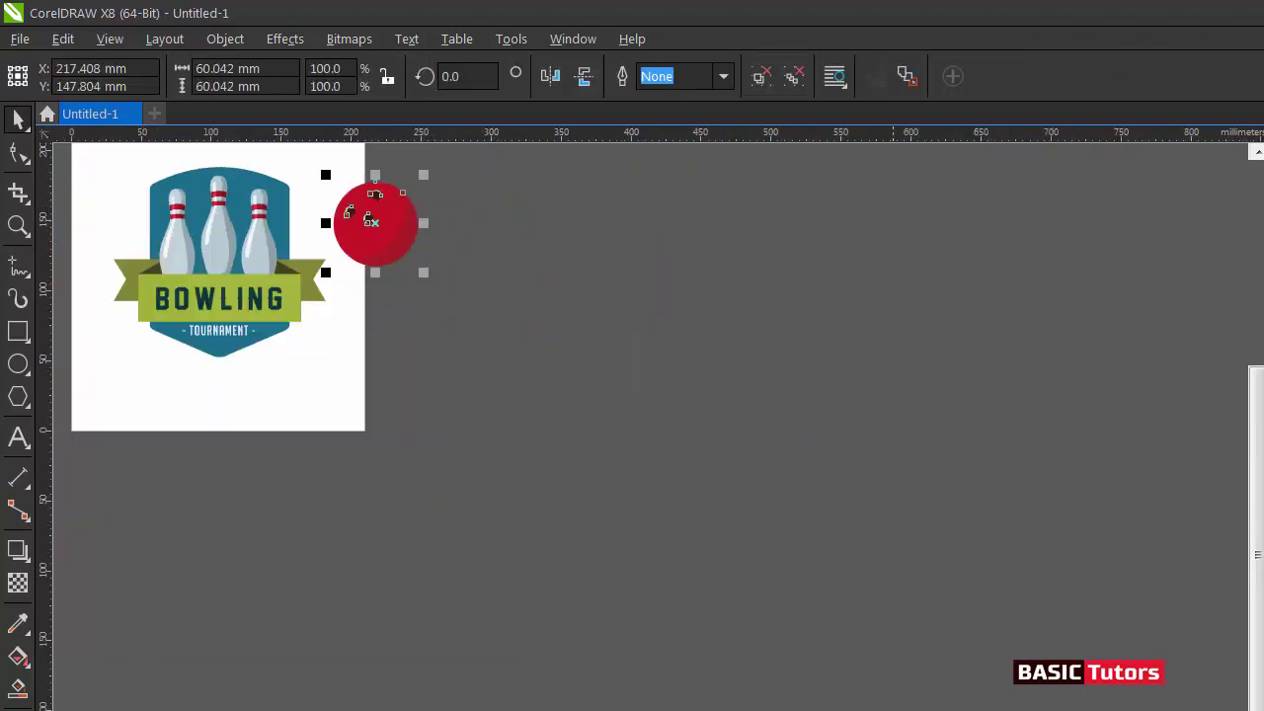
pyautogui.moveTo(892, 710); pyautogui.dragTo(840, 710)
pyautogui.moveTo(1259, 479); pyautogui.dragTo(1260, 428)
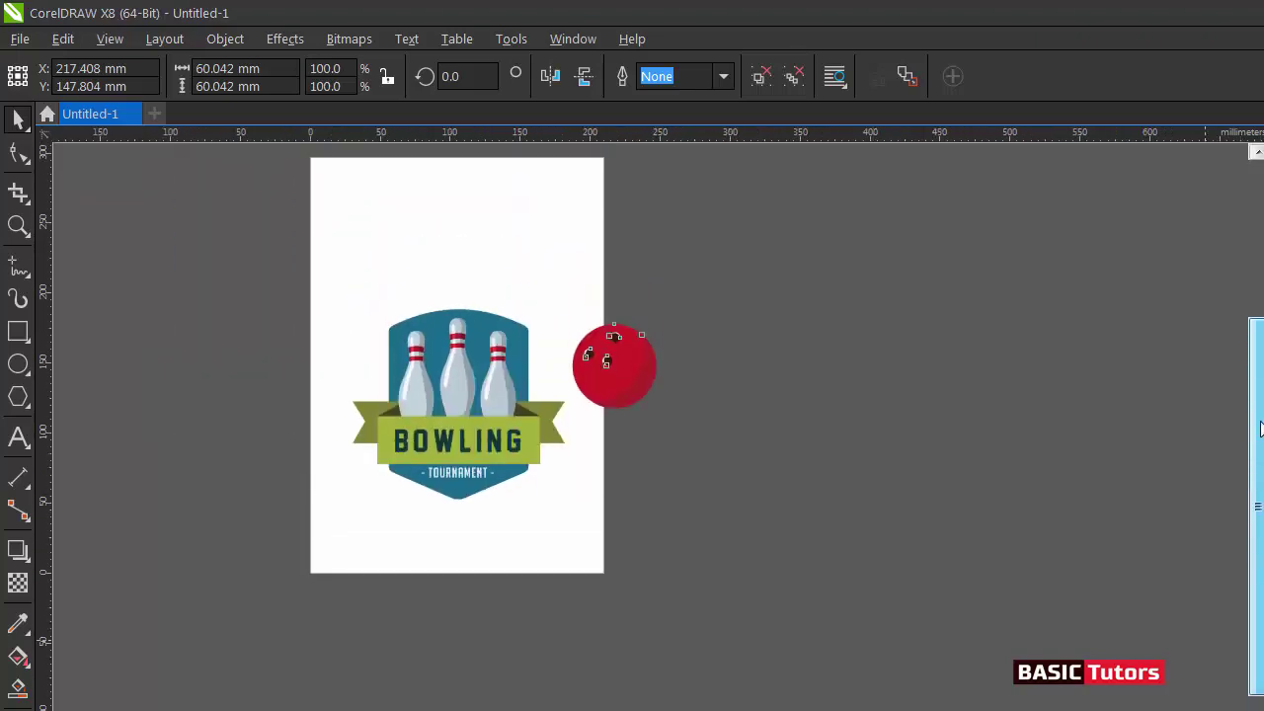
pyautogui.click(883, 406)
pyautogui.moveTo(601, 362); pyautogui.dragTo(450, 424)
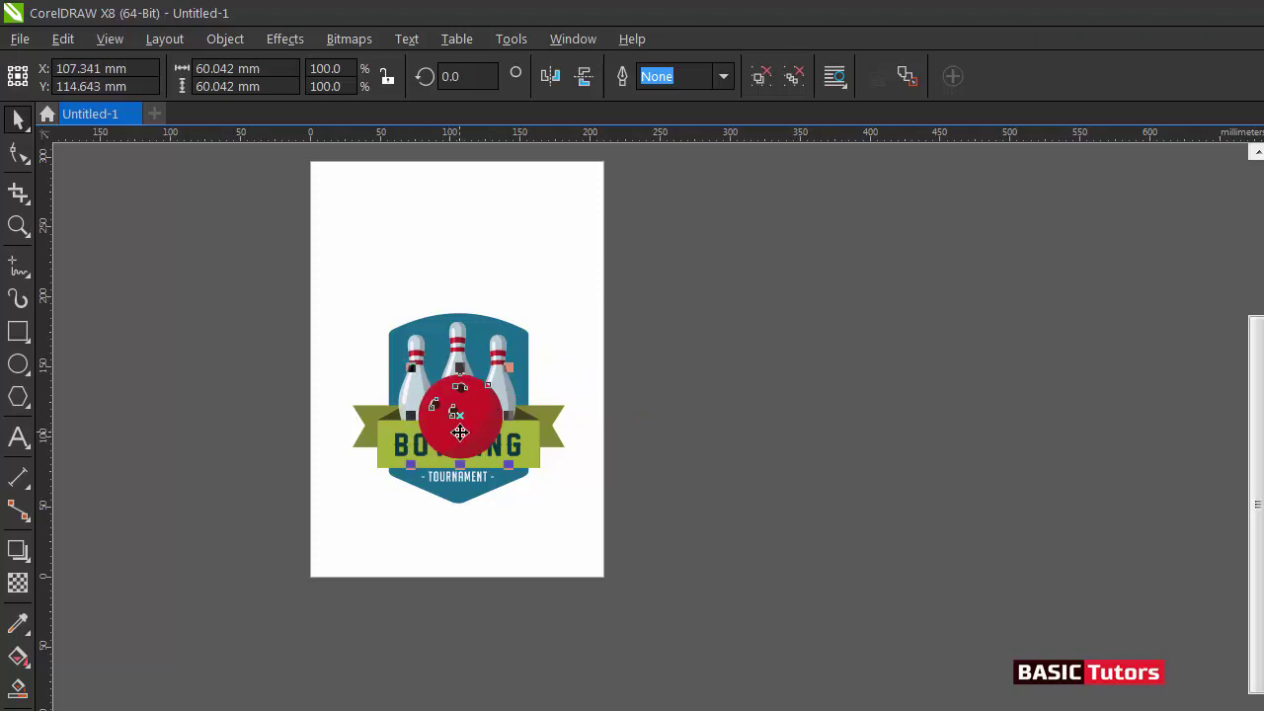
pyautogui.click(649, 352)
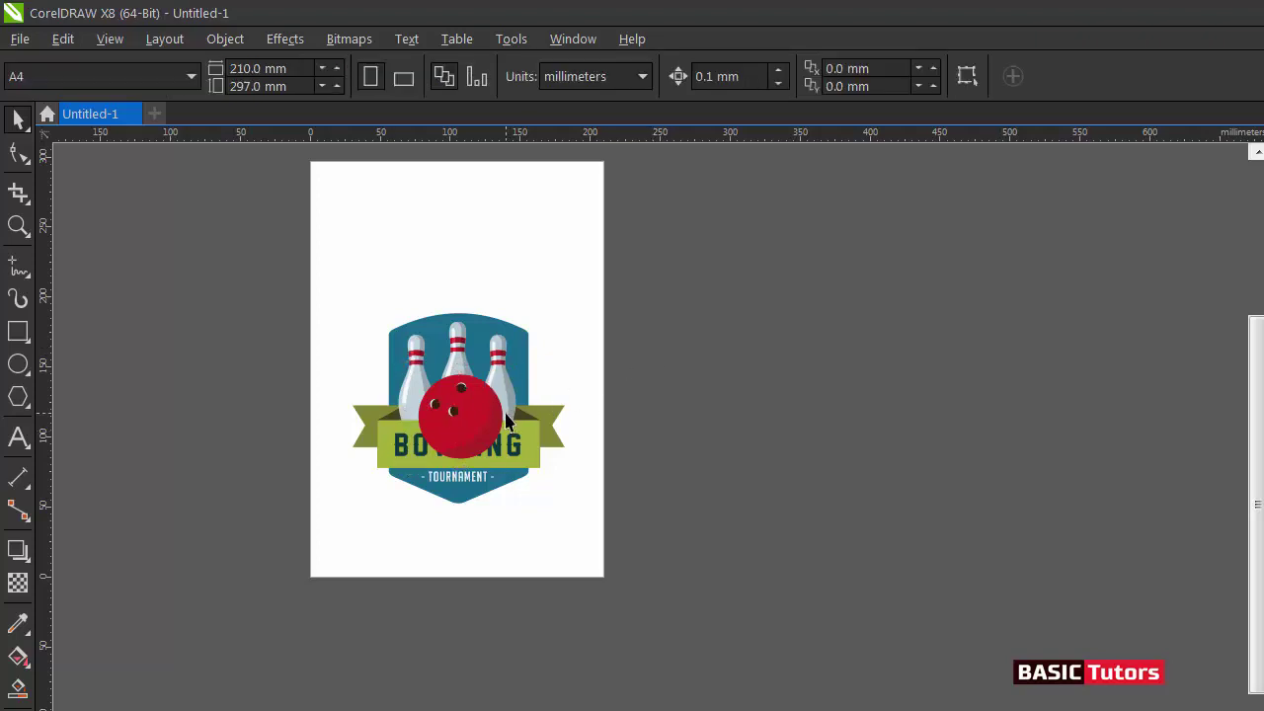
# Scale the bowling ball down proportionally to about 55 mm across
pyautogui.click(488, 416)
pyautogui.moveTo(508, 369); pyautogui.dragTo(499, 376)
pyautogui.click(711, 370)
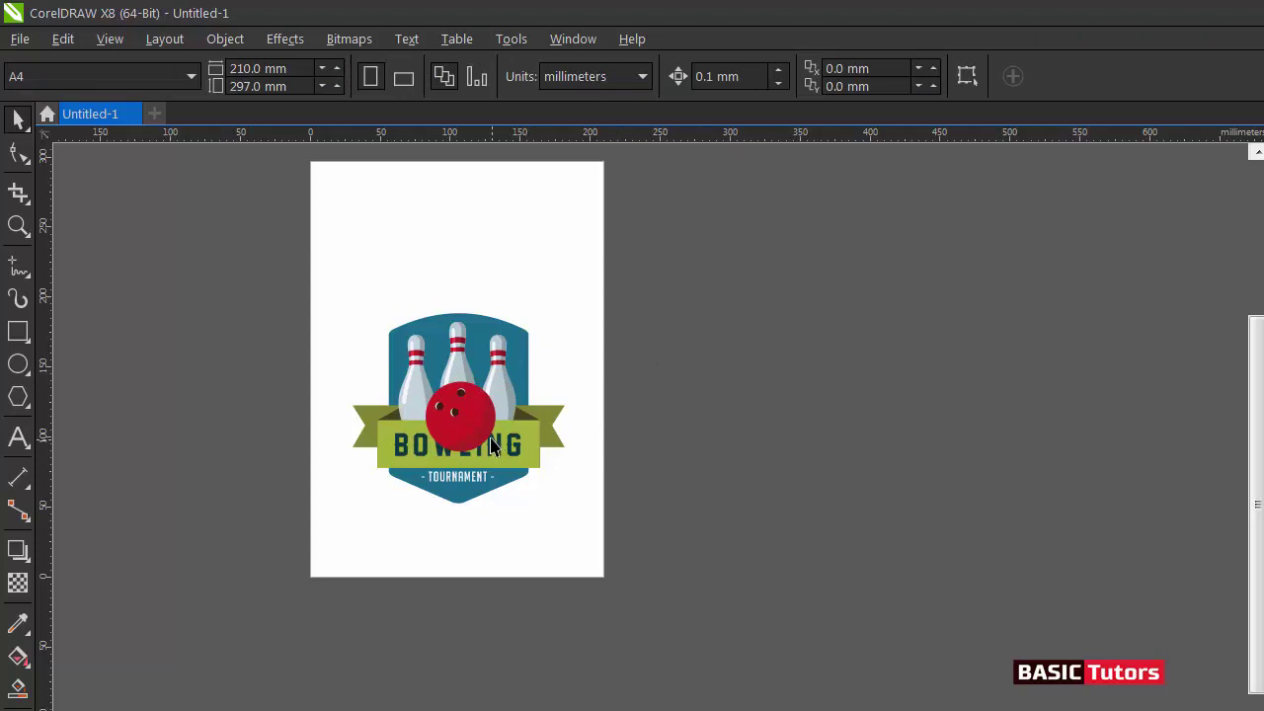
pyautogui.click(451, 430)
pyautogui.moveTo(494, 390); pyautogui.dragTo(496, 358)
pyautogui.click(575, 441)
# Bring the ribbon's front panel and the BOWLING lettering in front of the ball, and raise the ball about 15 mm
pyautogui.click(543, 442)
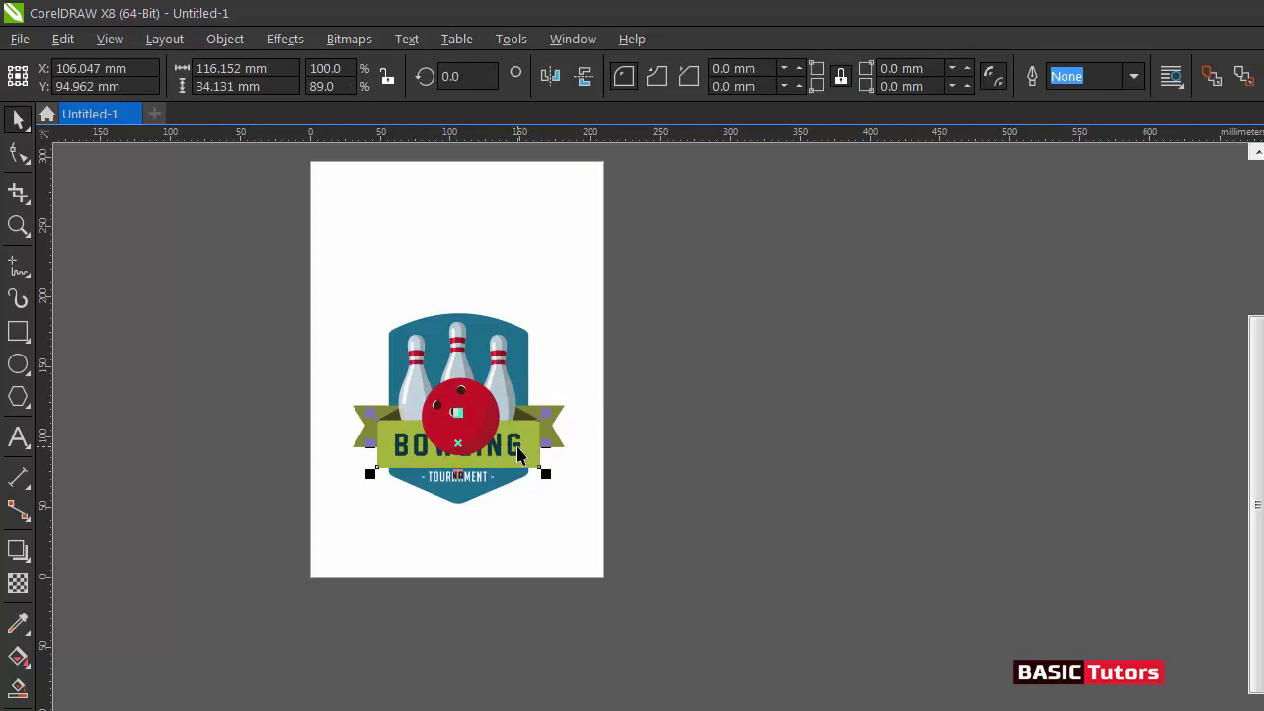
pyautogui.hotkey('shift', 'pageup')
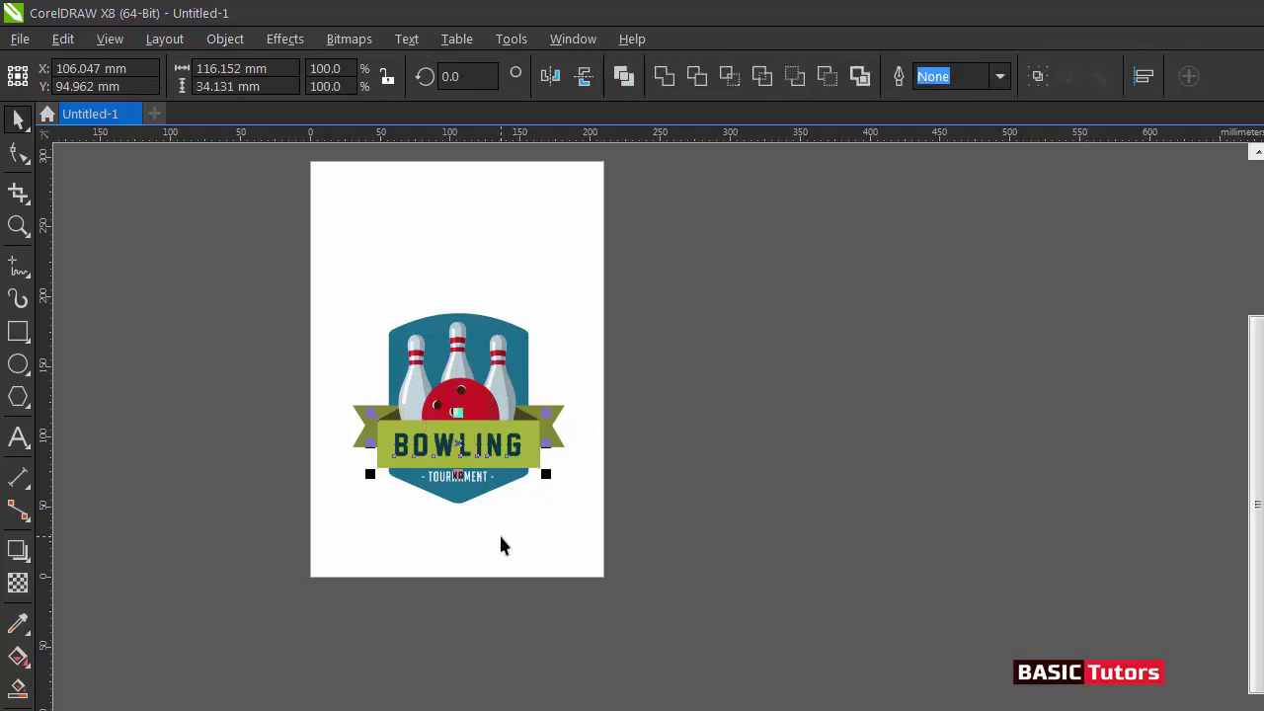
pyautogui.click(482, 565)
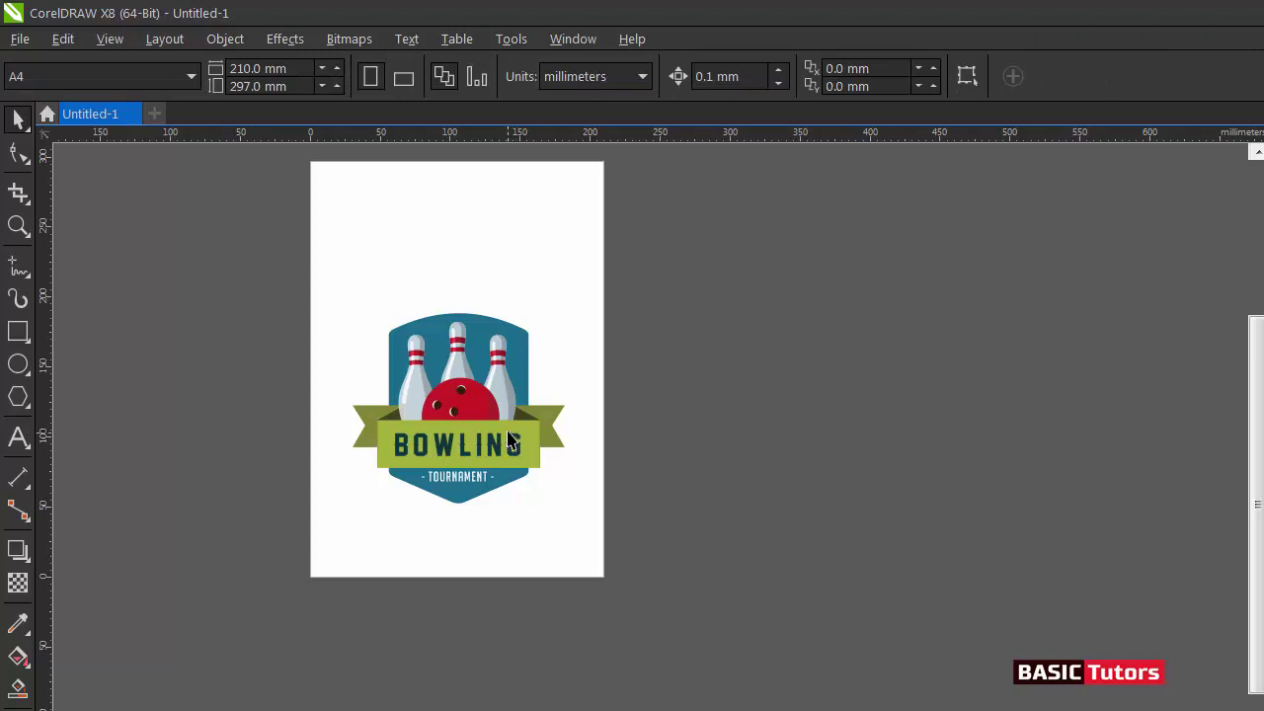
pyautogui.click(484, 400)
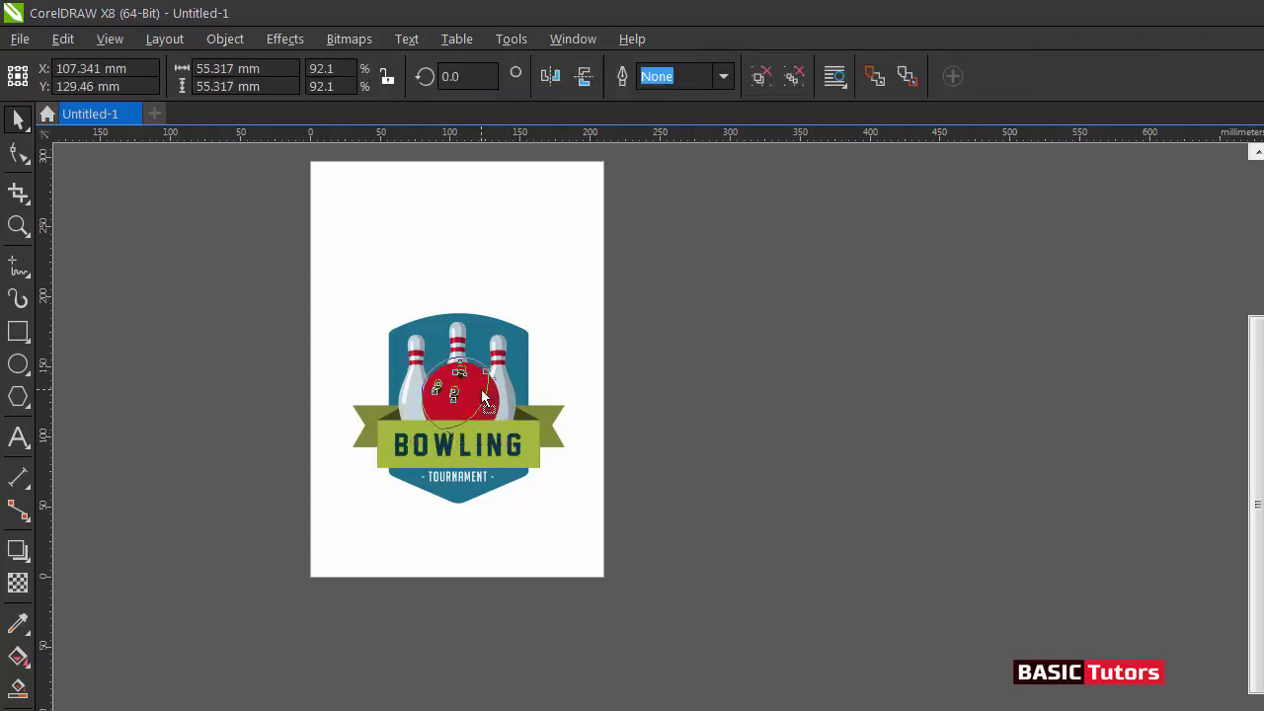
pyautogui.click(741, 344)
# Move the middle pin straight up about 8.5 mm so more of it shows above the ball
pyautogui.click(455, 345)
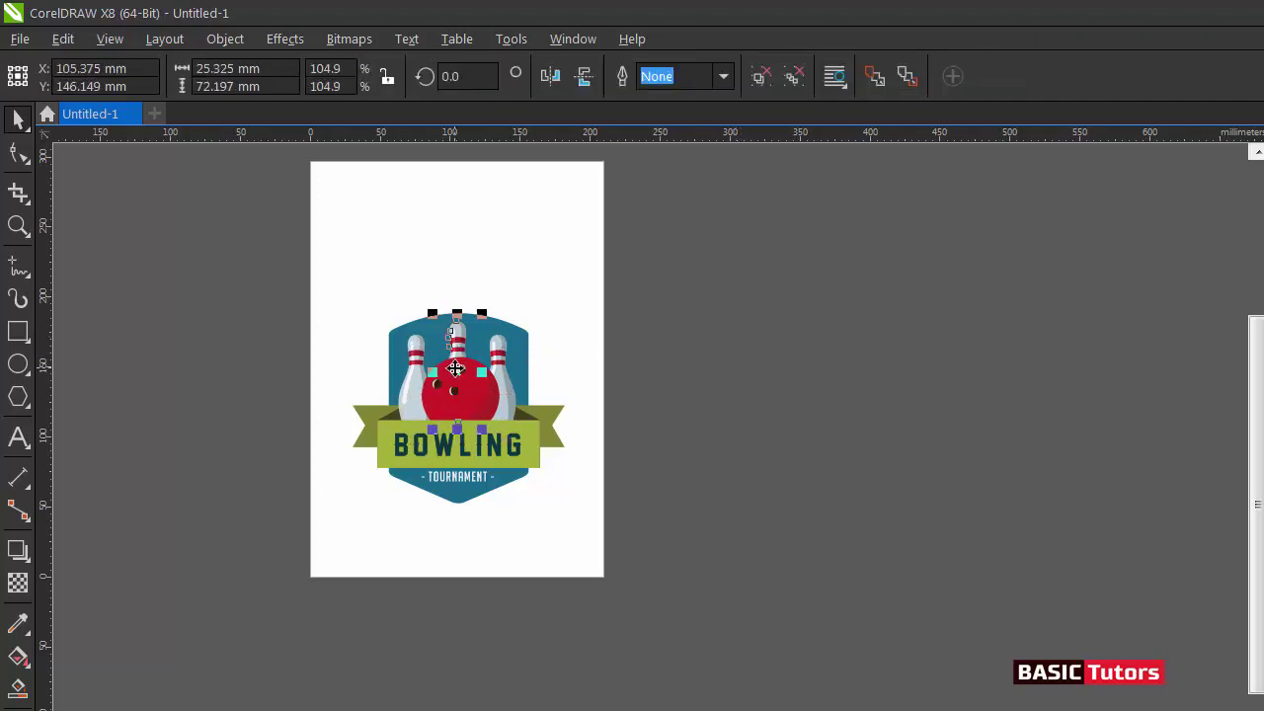
pyautogui.moveTo(458, 369); pyautogui.dragTo(458, 356)
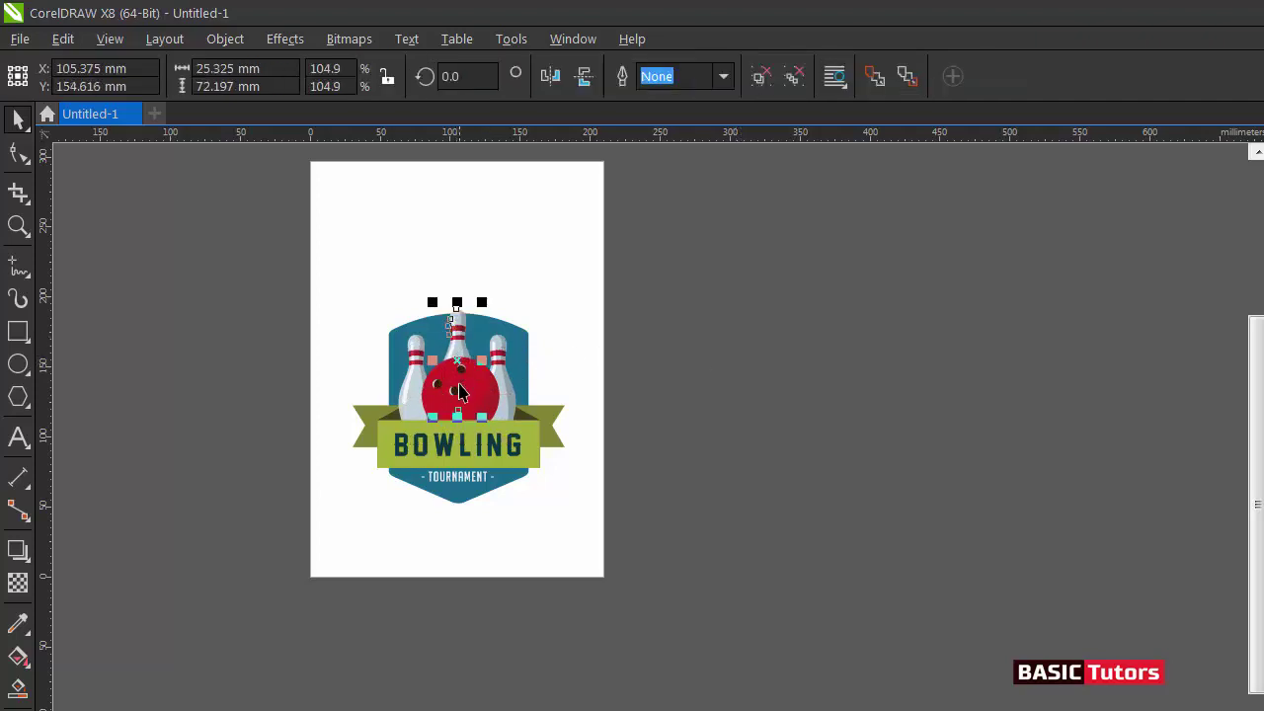
pyautogui.click(694, 356)
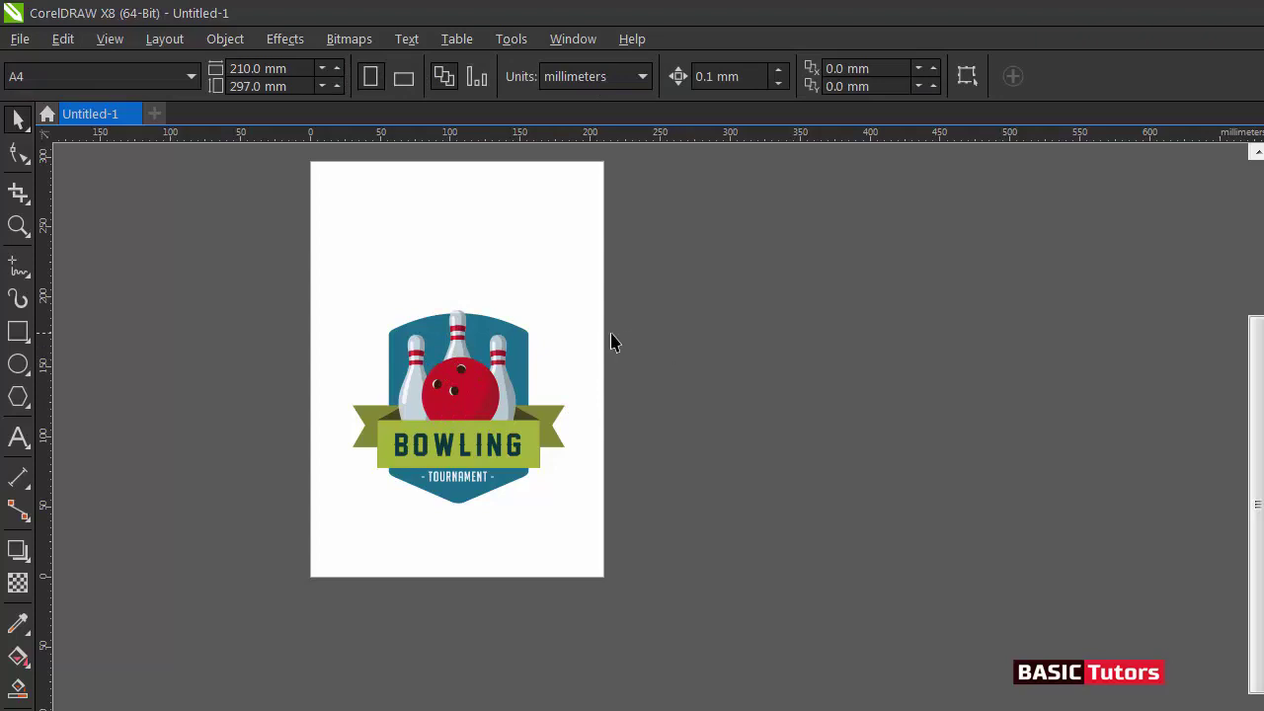
# Scale the bowling ball down proportionally about its centre to about 44 mm across
pyautogui.click(454, 345)
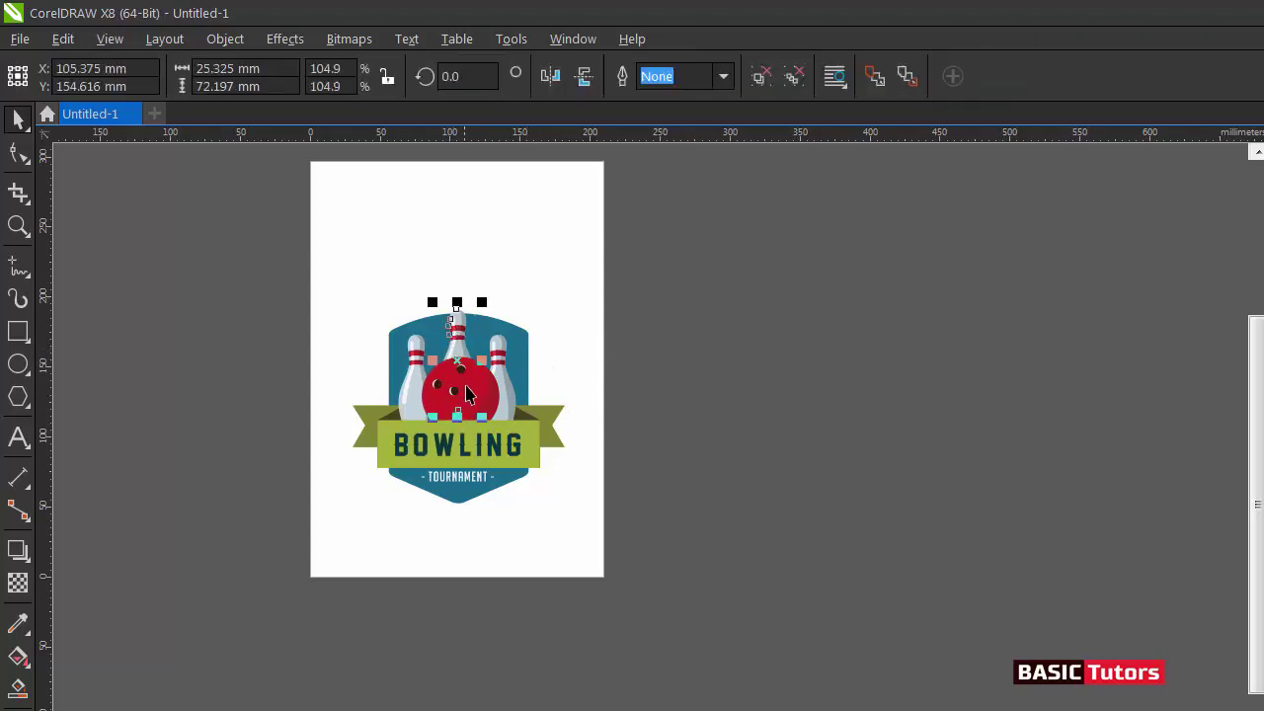
pyautogui.click(465, 386)
pyautogui.moveTo(505, 349); pyautogui.dragTo(497, 358)
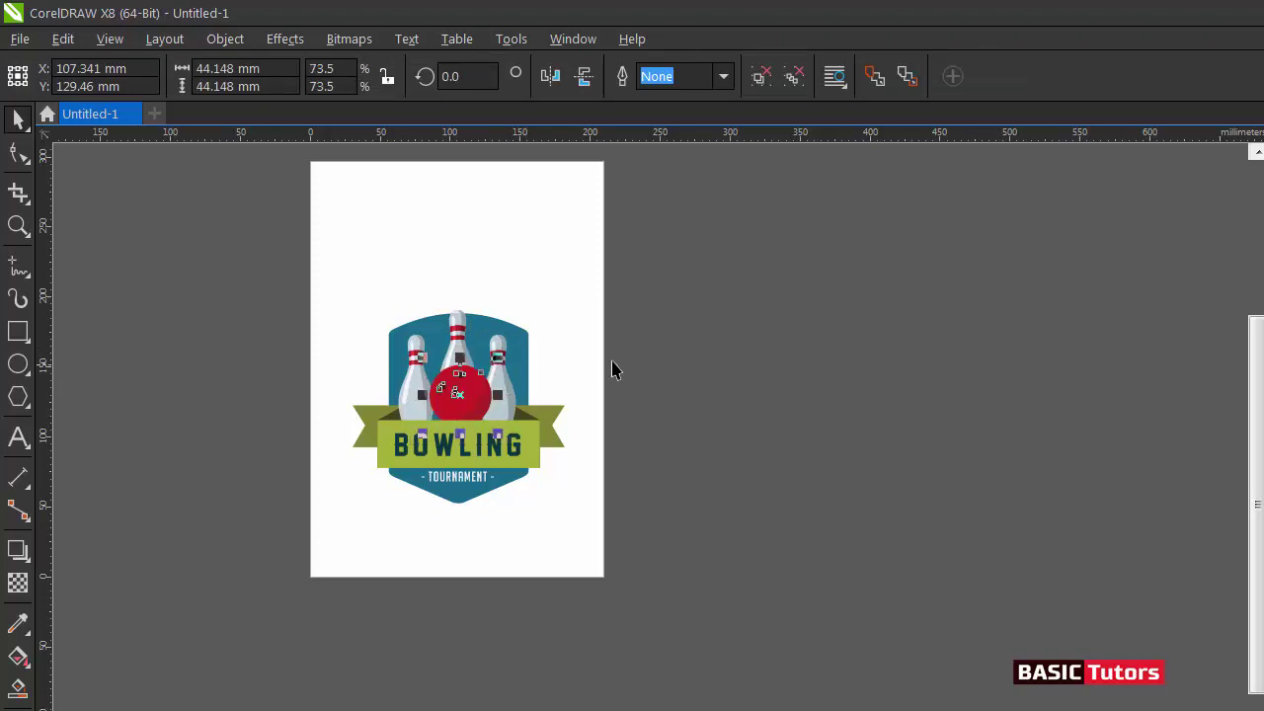
pyautogui.click(636, 365)
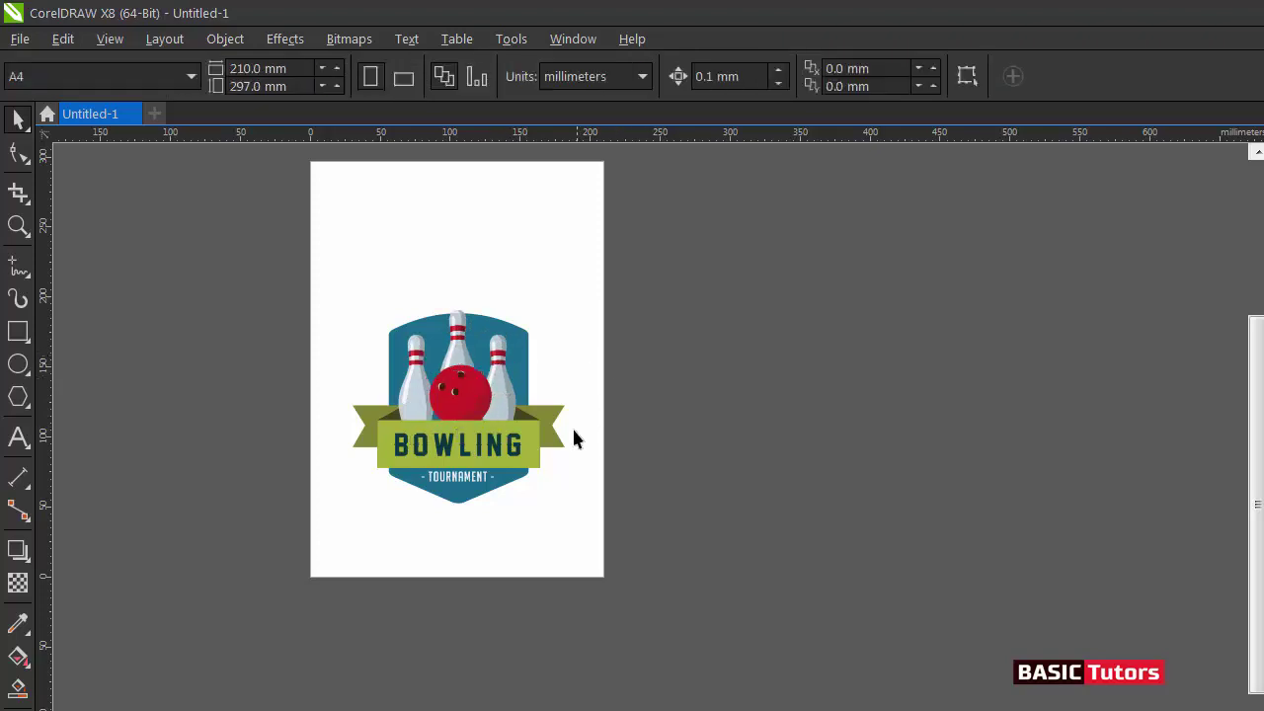
# Lower the middle pin slightly so its head sits inside the shield's top edge
pyautogui.click(459, 330)
pyautogui.moveTo(453, 352); pyautogui.dragTo(462, 373)
pyautogui.click(624, 338)
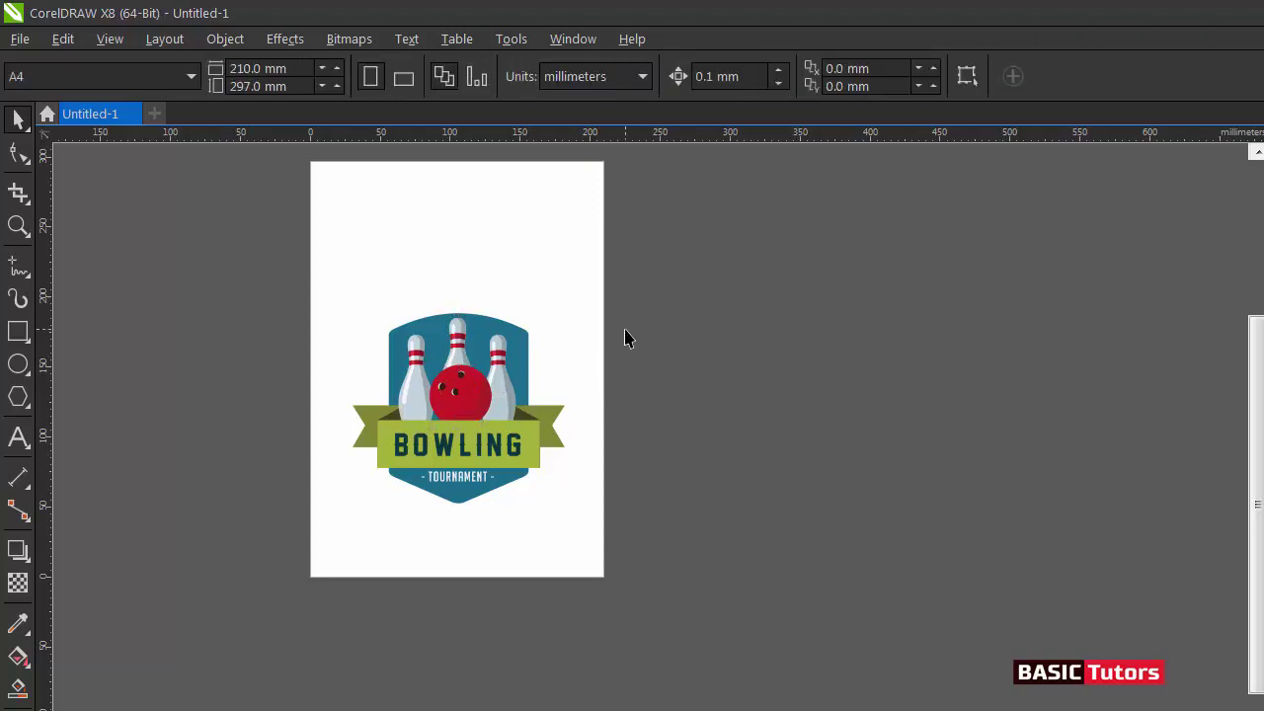
pyautogui.press('z')
pyautogui.moveTo(287, 262); pyautogui.dragTo(610, 534)
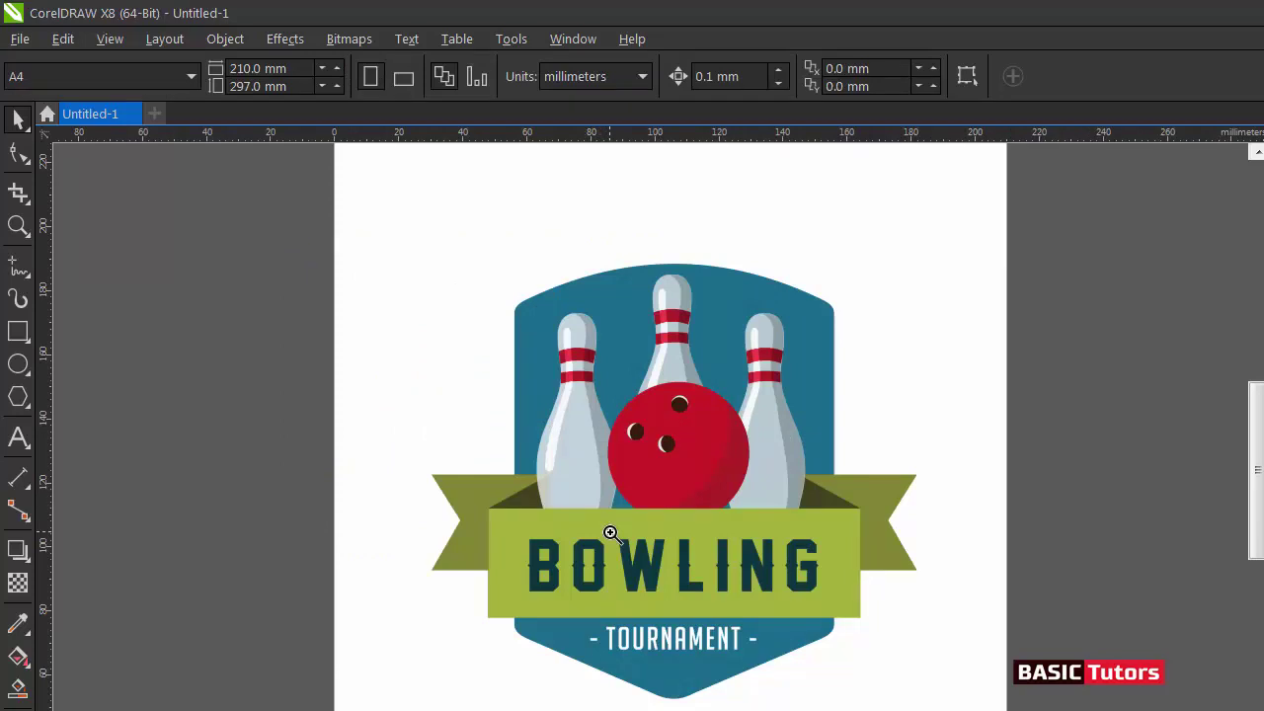
pyautogui.scroll(-1, 1256, 465)
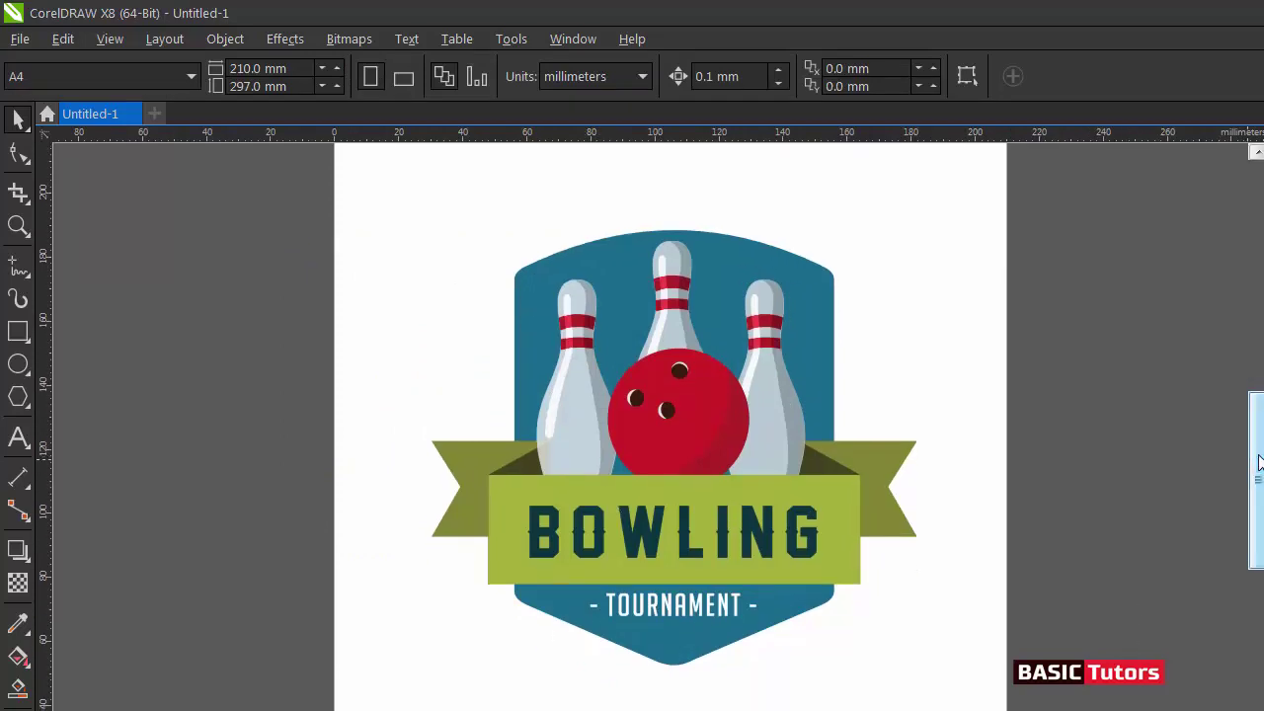